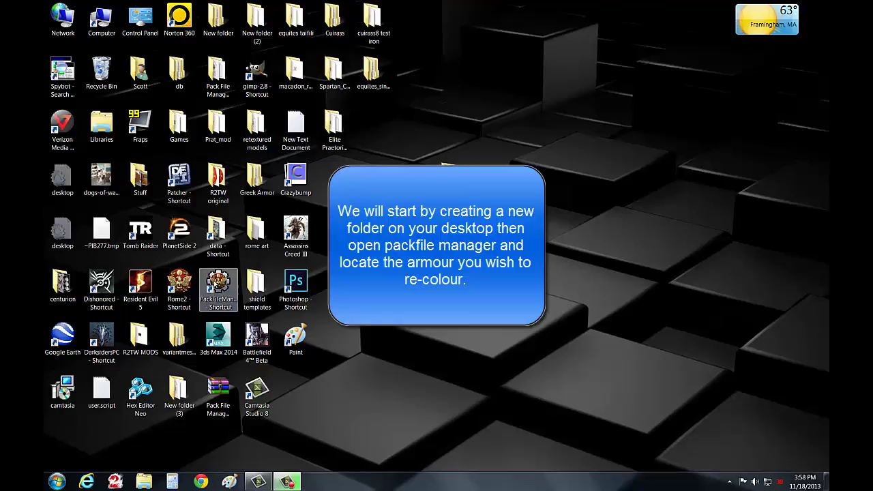
Step: Launch Pack File Manager and start opening a pack file from the Desktop
{"action": "left_click", "coordinate": [218, 286]}
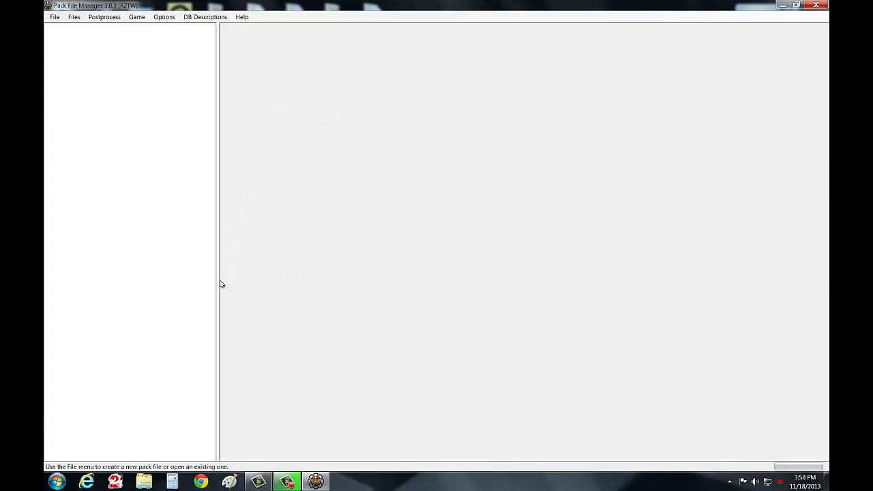
{"action": "left_click", "coordinate": [55, 17]}
{"action": "left_click", "coordinate": [67, 34]}
{"action": "left_click", "coordinate": [84, 79]}
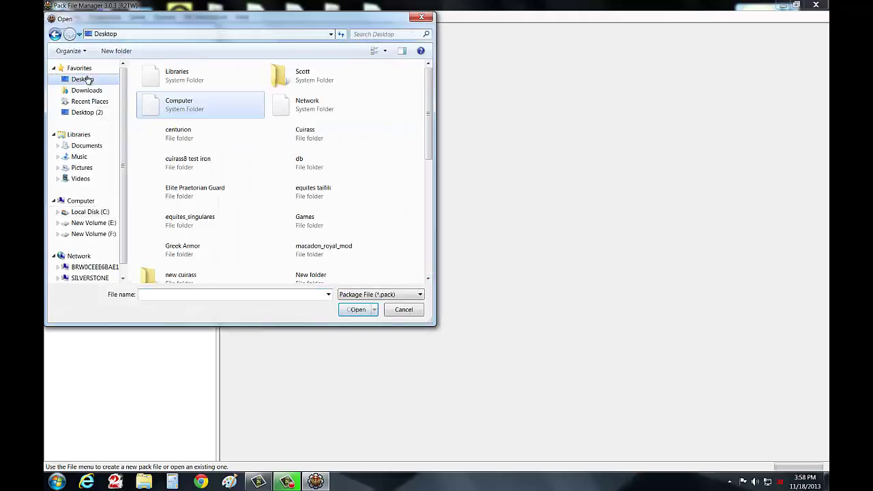
{"action": "scroll", "coordinate": [285, 195], "scroll_direction": "down", "scroll_amount": 2}
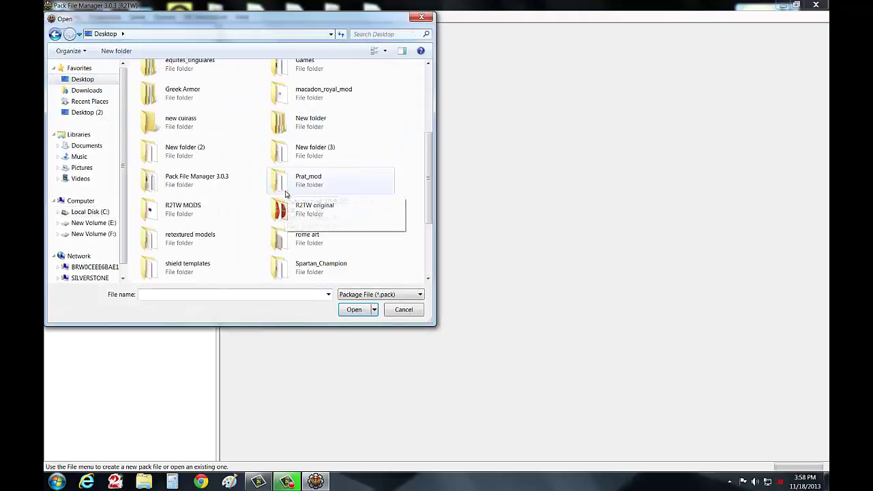
{"action": "scroll", "coordinate": [285, 195], "scroll_direction": "down", "scroll_amount": 2}
Step: Go into the Total War Rome II data folder and load models_rome2.pack
{"action": "left_click", "coordinate": [183, 242]}
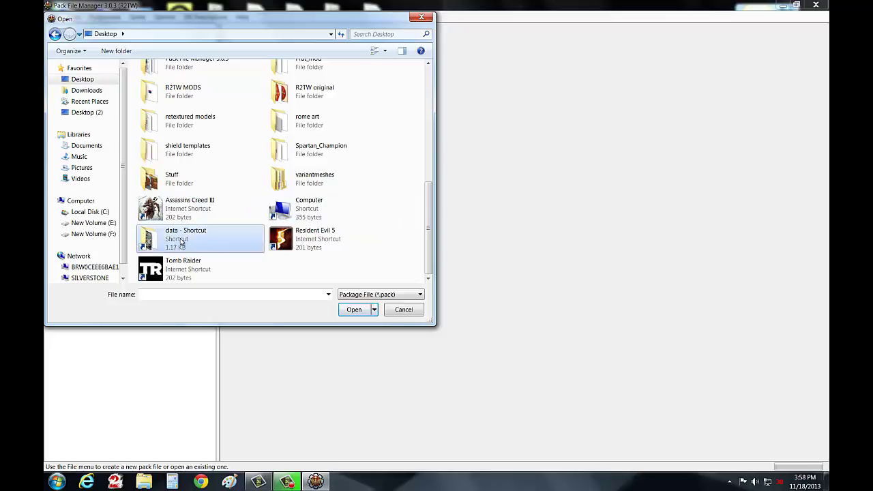
{"action": "double_click", "coordinate": [180, 242]}
{"action": "left_click", "coordinate": [181, 236]}
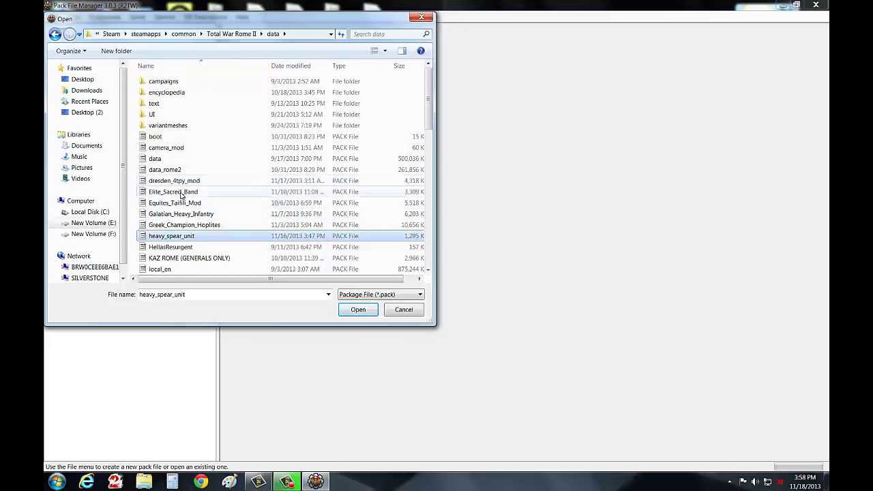
{"action": "scroll", "coordinate": [182, 197], "scroll_direction": "down", "scroll_amount": 2}
{"action": "scroll", "coordinate": [181, 196], "scroll_direction": "down", "scroll_amount": 1}
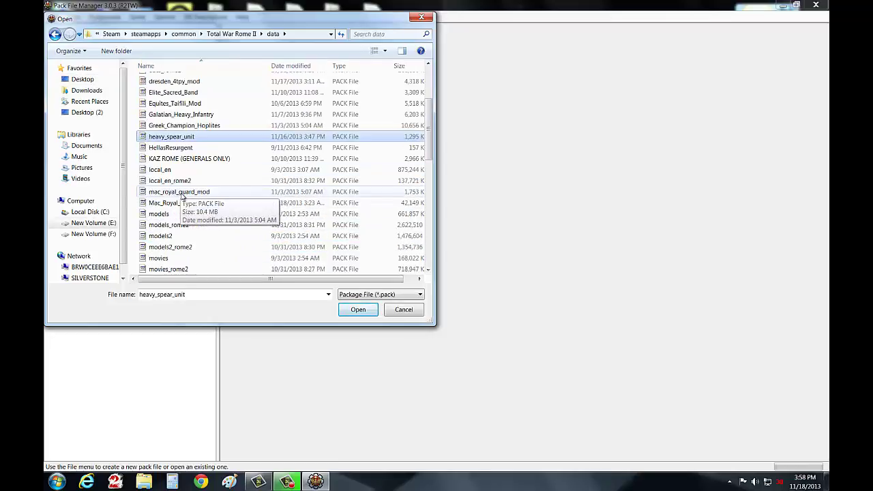
{"action": "left_click", "coordinate": [176, 225]}
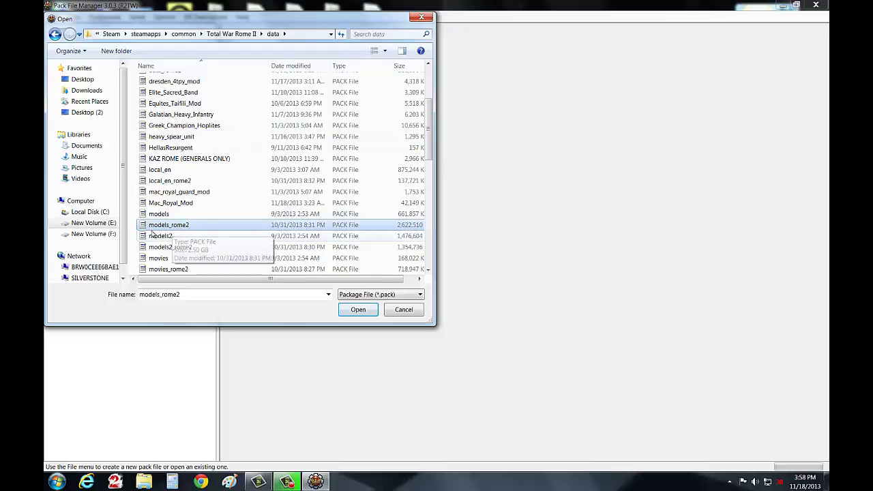
{"action": "left_click", "coordinate": [356, 310]}
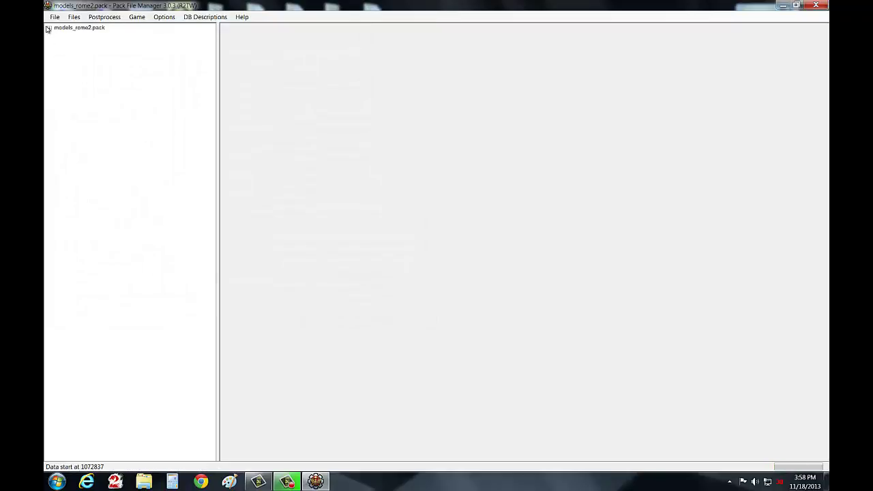
Step: Expand models_rome2.pack through variantmeshes, variantmodels and man to armour, and scroll its files
{"action": "left_click", "coordinate": [49, 28]}
{"action": "left_click", "coordinate": [57, 42]}
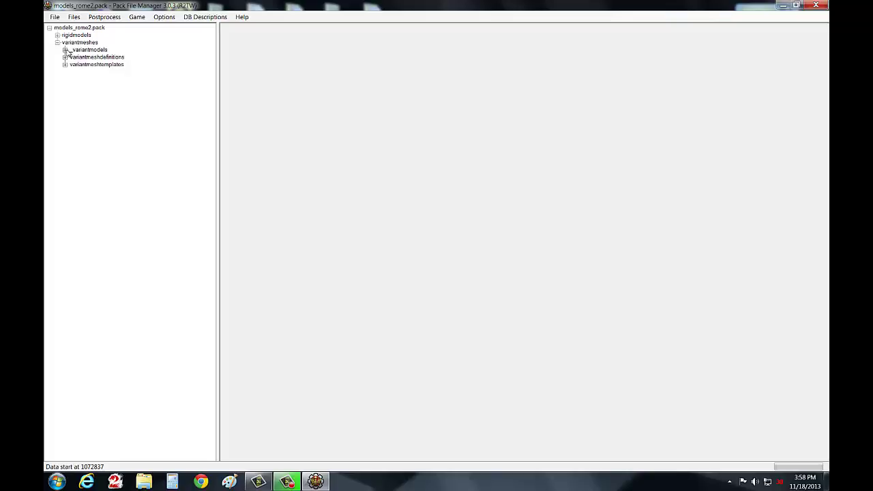
{"action": "left_click", "coordinate": [65, 50]}
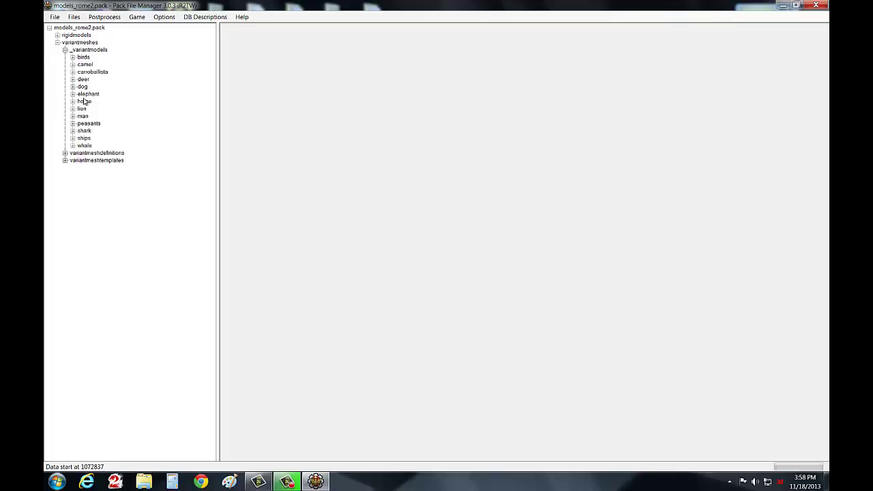
{"action": "left_click", "coordinate": [73, 116]}
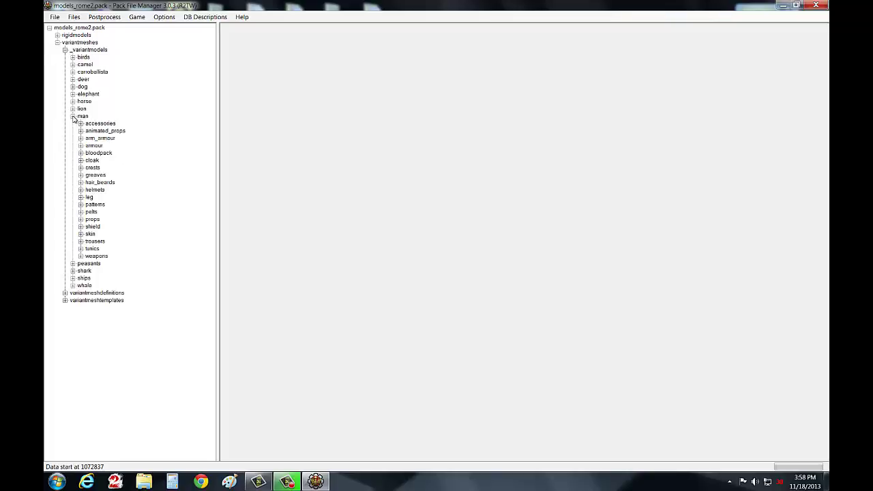
{"action": "left_click", "coordinate": [81, 145]}
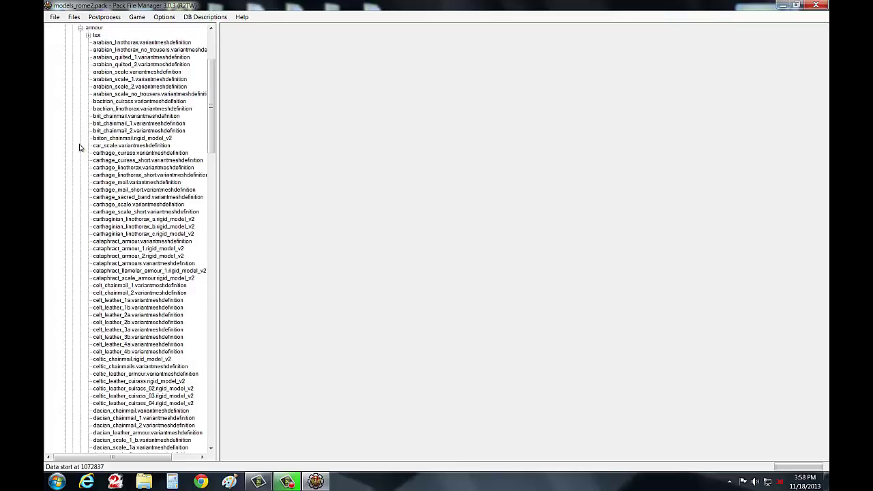
{"action": "left_click_drag", "start_coordinate": [207, 97], "coordinate": [210, 244]}
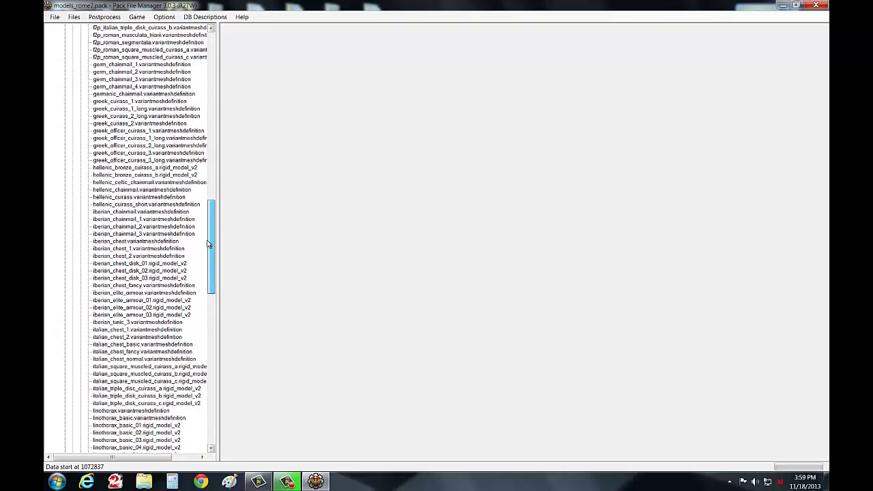
{"action": "left_click_drag", "start_coordinate": [209, 244], "coordinate": [210, 234]}
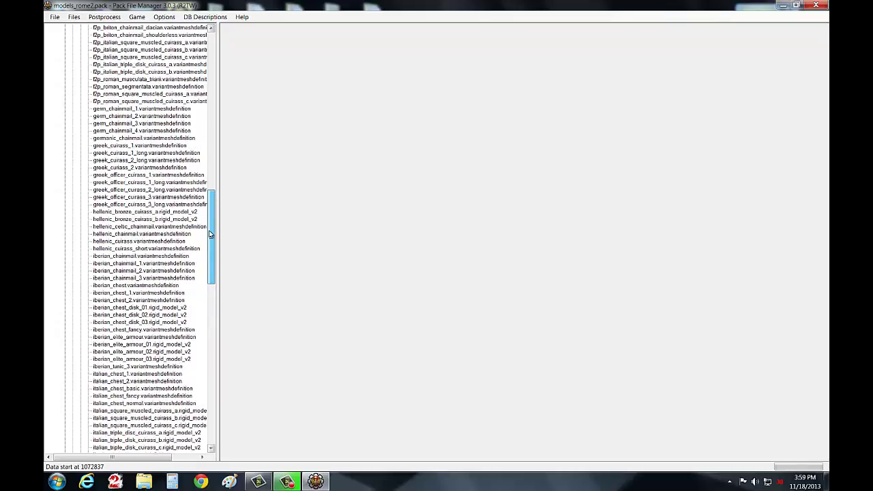
{"action": "mouse_move", "coordinate": [210, 234]}
{"action": "left_mouse_down"}
{"action": "mouse_move", "coordinate": [221, 78]}
{"action": "mouse_move", "coordinate": [205, 68]}
{"action": "left_mouse_up"}
Step: Open models.pack in Pack File Manager
{"action": "left_click", "coordinate": [55, 17]}
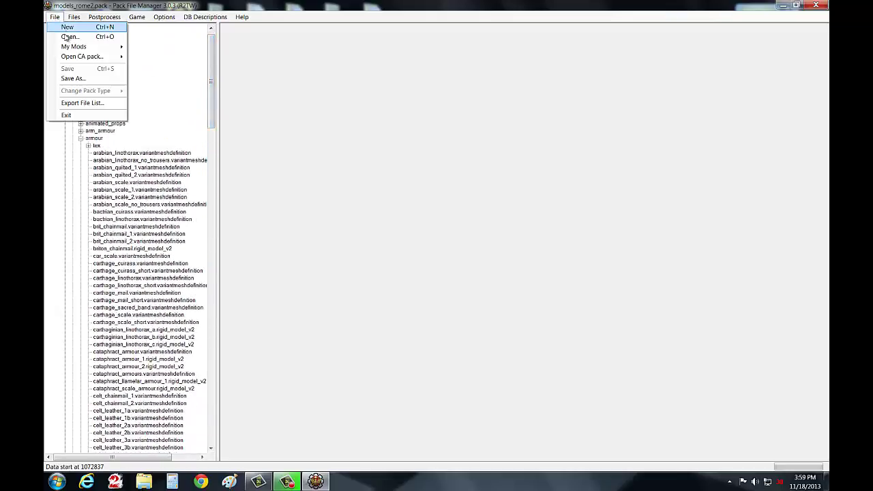
{"action": "left_click", "coordinate": [68, 33]}
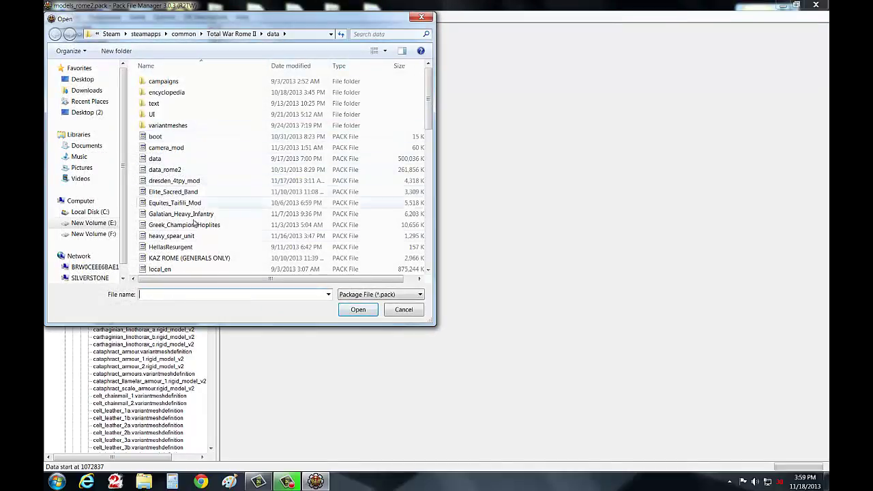
{"action": "scroll", "coordinate": [427, 124], "scroll_direction": "down", "scroll_amount": 2}
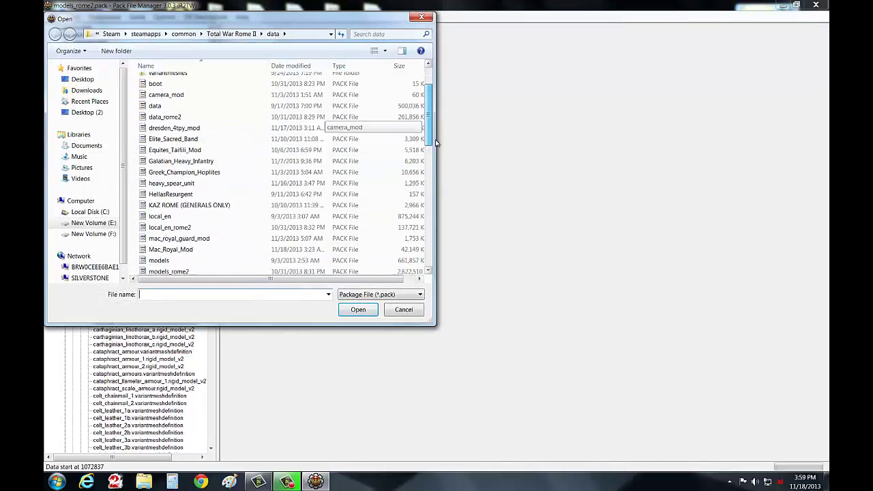
{"action": "scroll", "coordinate": [428, 124], "scroll_direction": "down", "scroll_amount": 1}
{"action": "left_click", "coordinate": [168, 234]}
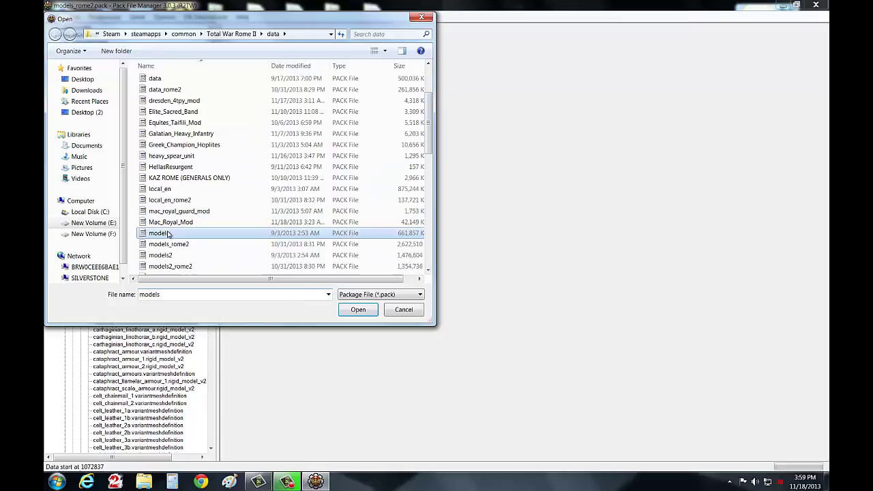
{"action": "left_click", "coordinate": [355, 312]}
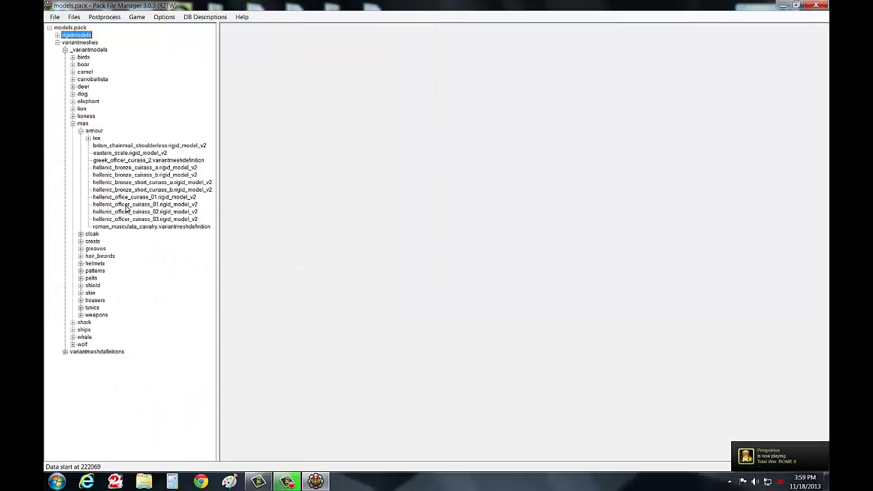
Step: Extract hellenic_officer_cuirass_03.rigid_model_v2 into the Desktop's new cuirass folder
{"action": "left_click", "coordinate": [136, 219]}
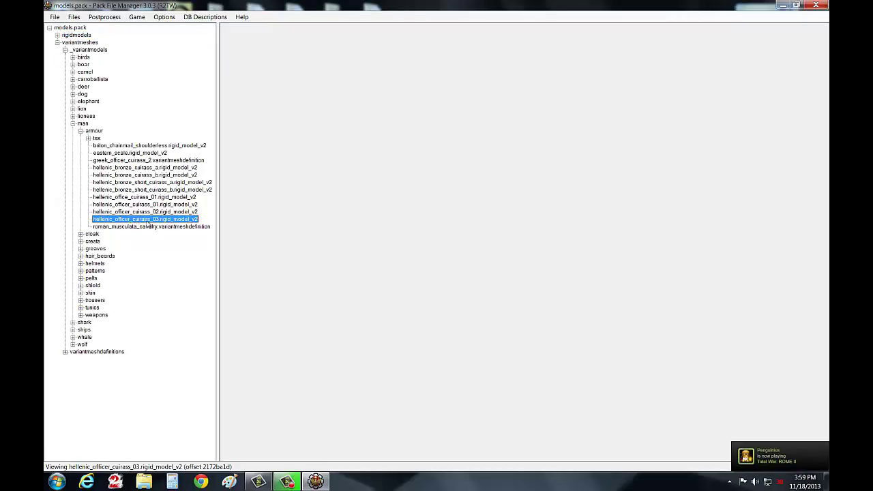
{"action": "right_click", "coordinate": [154, 220]}
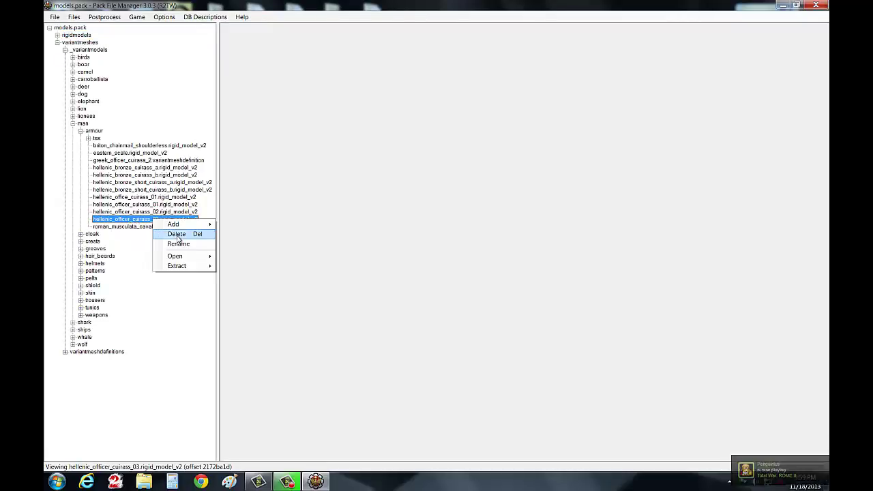
{"action": "mouse_move", "coordinate": [179, 266]}
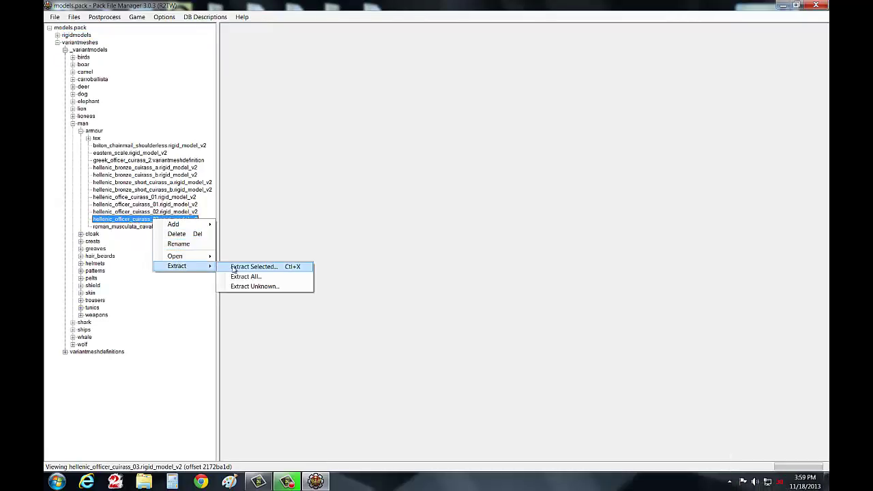
{"action": "left_click", "coordinate": [233, 267]}
{"action": "left_click", "coordinate": [352, 127]}
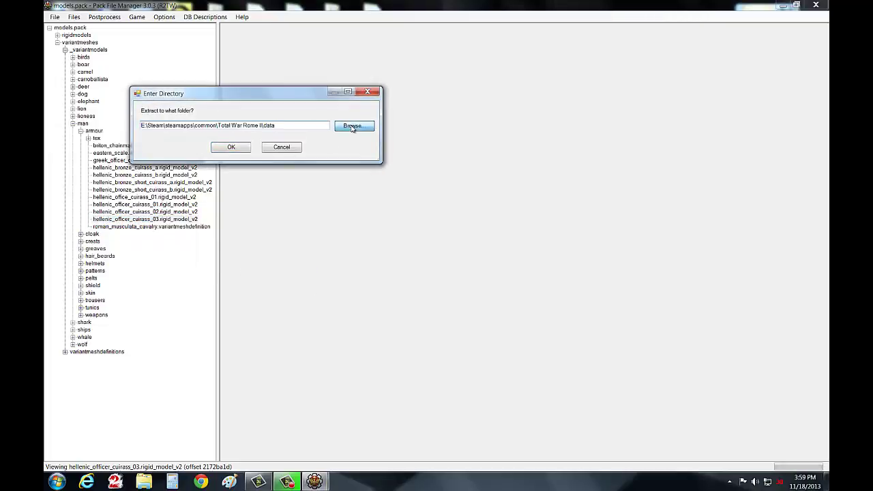
{"action": "left_click", "coordinate": [377, 236]}
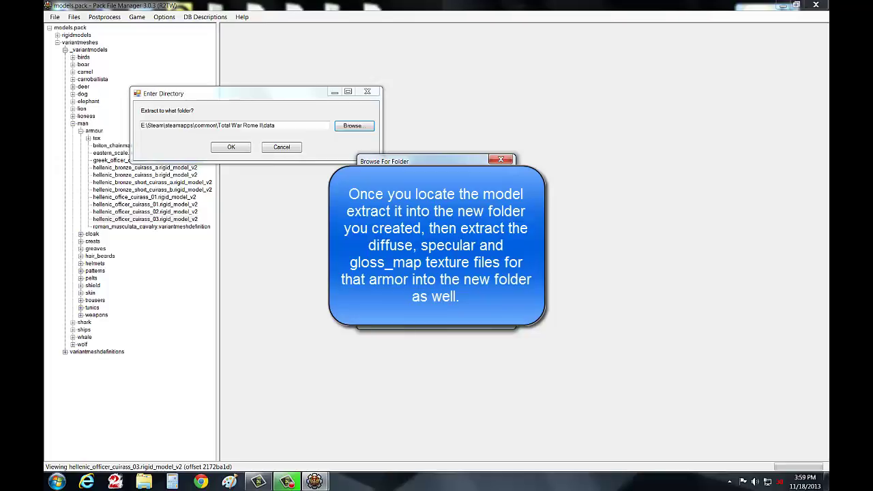
{"action": "left_click", "coordinate": [445, 314]}
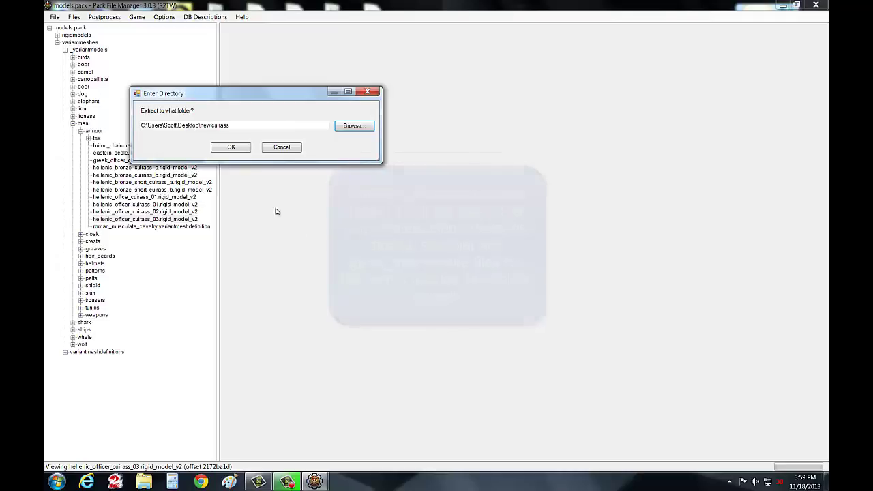
{"action": "left_click", "coordinate": [232, 147]}
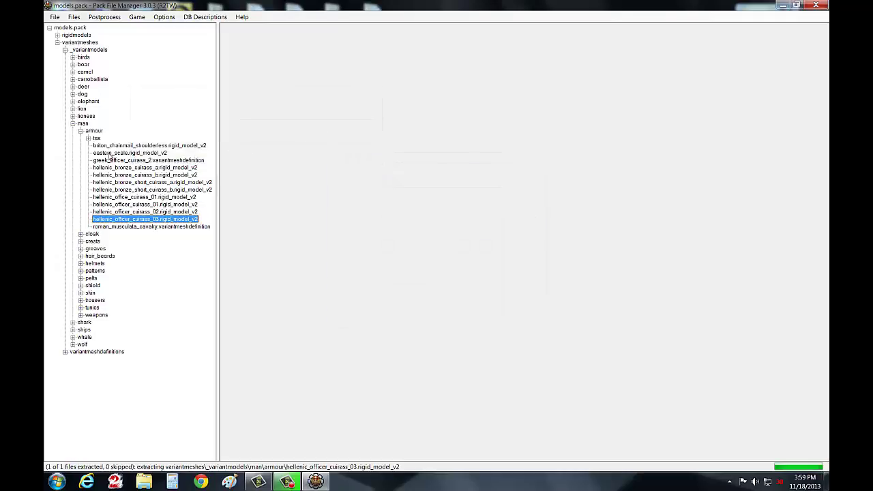
Step: Extract hellenic_officer_cuirass_03_diffuse.dds from the tex folder into new cuirass
{"action": "left_click", "coordinate": [88, 139]}
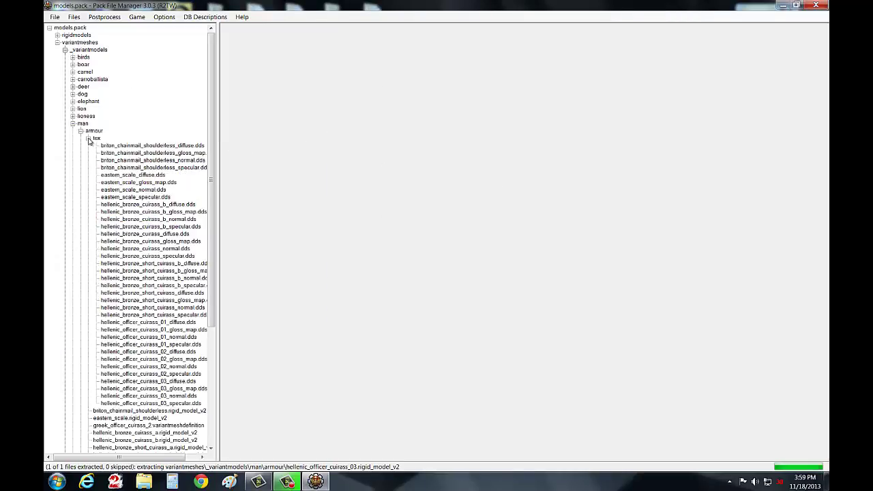
{"action": "mouse_move", "coordinate": [217, 165]}
{"action": "left_mouse_down"}
{"action": "mouse_move", "coordinate": [278, 167]}
{"action": "mouse_move", "coordinate": [288, 245]}
{"action": "left_mouse_up"}
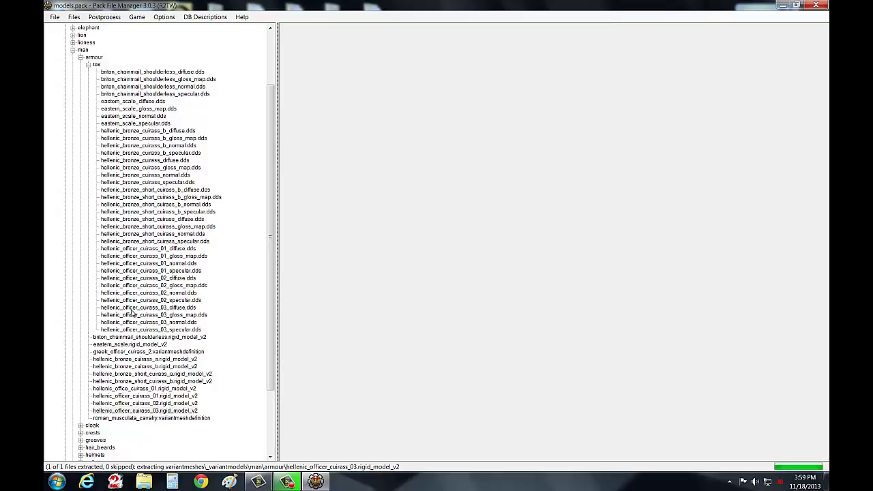
{"action": "left_click", "coordinate": [147, 308]}
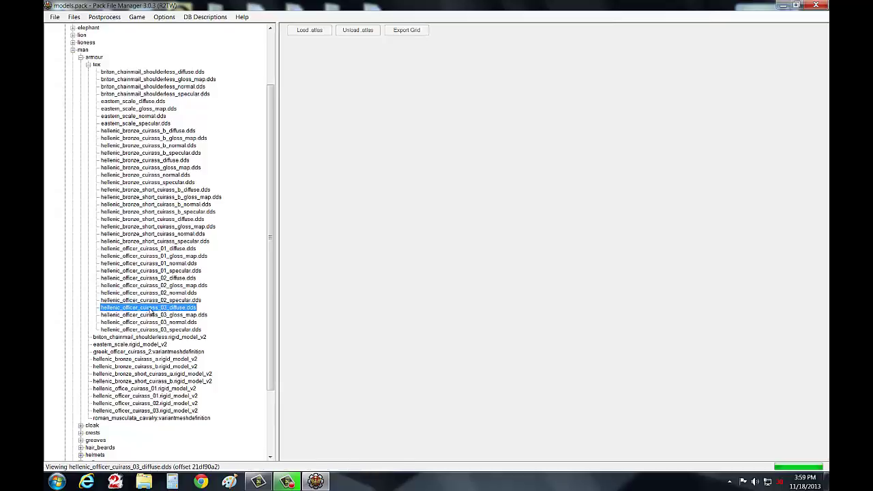
{"action": "right_click", "coordinate": [154, 311]}
{"action": "mouse_move", "coordinate": [179, 354]}
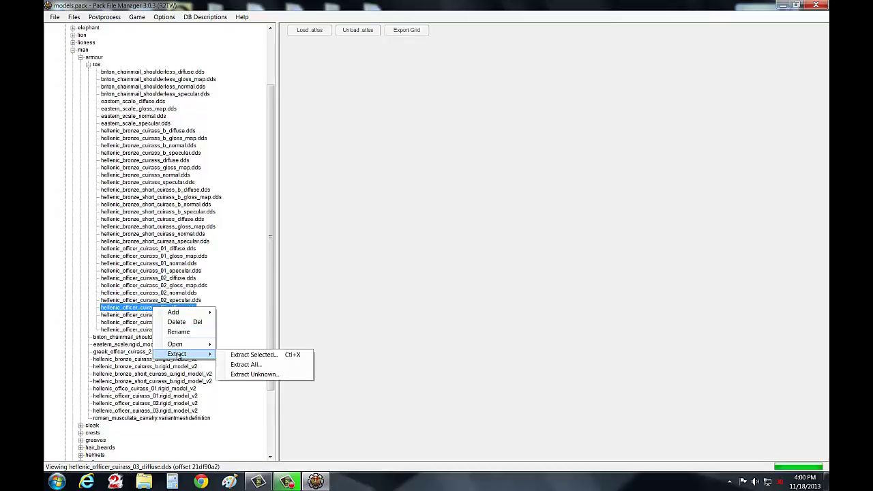
{"action": "left_click", "coordinate": [233, 355]}
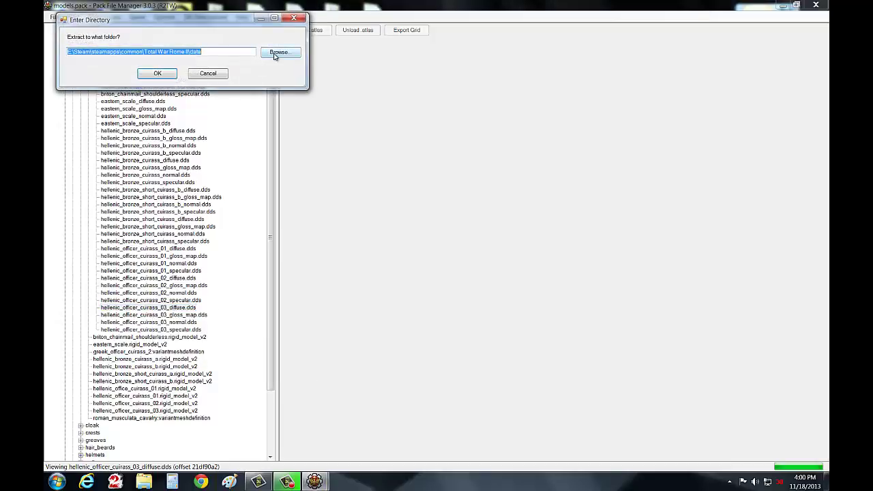
{"action": "left_click", "coordinate": [275, 54]}
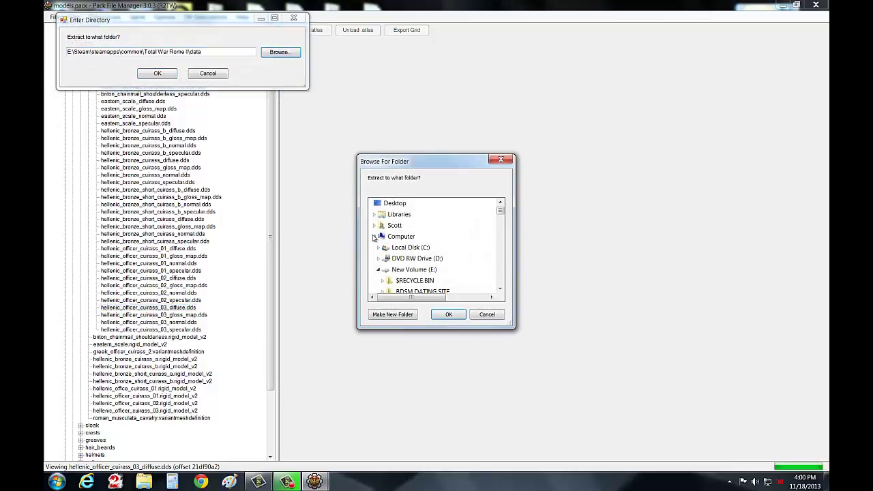
{"action": "left_click", "coordinate": [374, 237]}
{"action": "scroll", "coordinate": [386, 243], "scroll_direction": "down", "scroll_amount": 1}
{"action": "scroll", "coordinate": [388, 245], "scroll_direction": "down", "scroll_amount": 1}
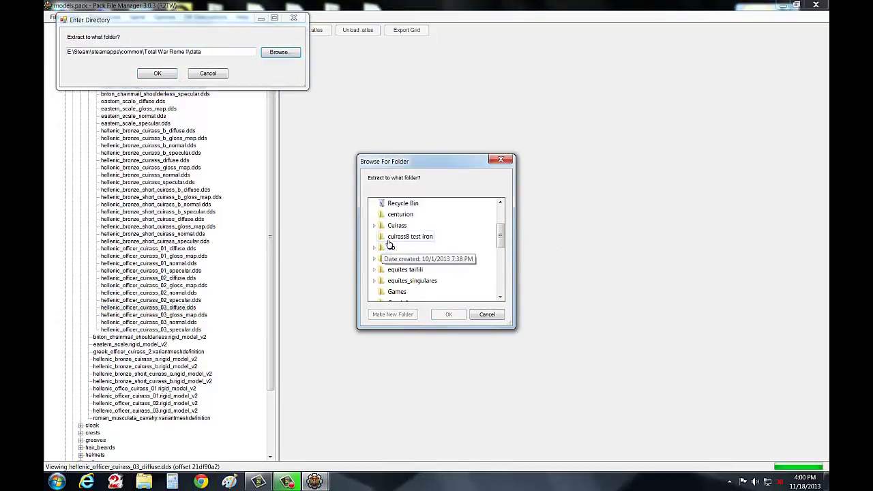
{"action": "scroll", "coordinate": [403, 291], "scroll_direction": "down", "scroll_amount": 1}
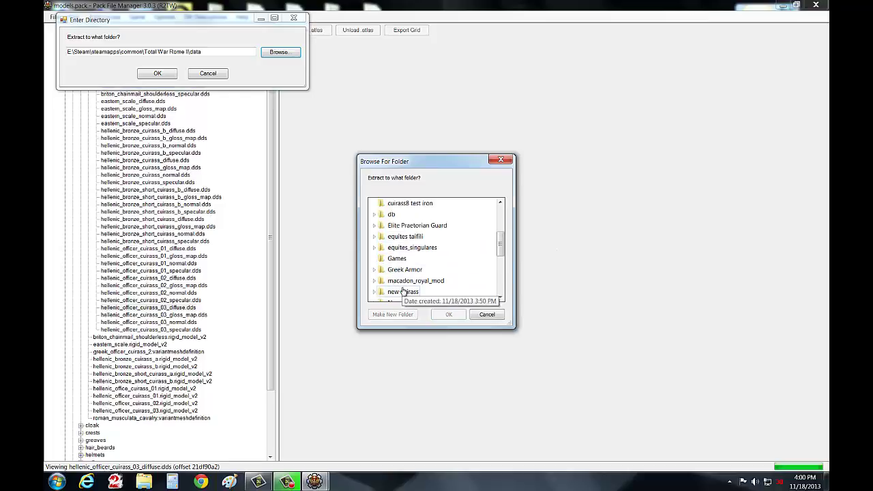
{"action": "scroll", "coordinate": [402, 291], "scroll_direction": "down", "scroll_amount": 1}
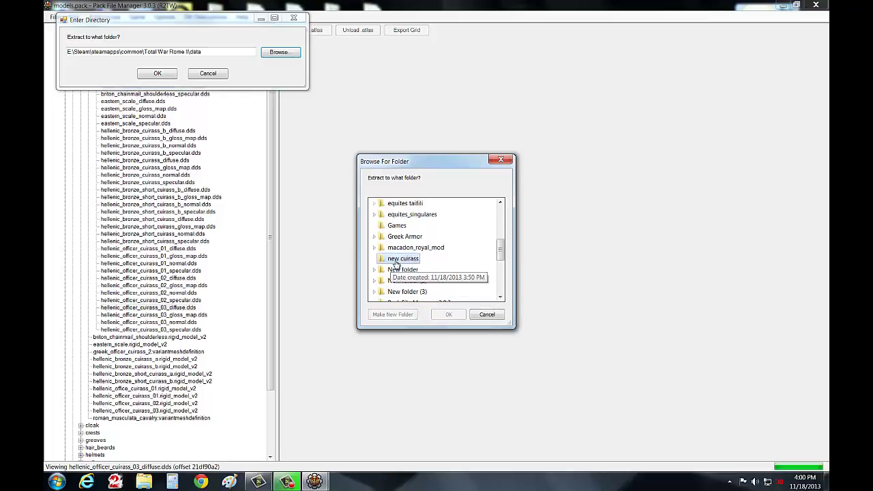
{"action": "left_click", "coordinate": [403, 259]}
{"action": "scroll", "coordinate": [402, 258], "scroll_direction": "up", "scroll_amount": 1}
{"action": "left_click", "coordinate": [453, 316]}
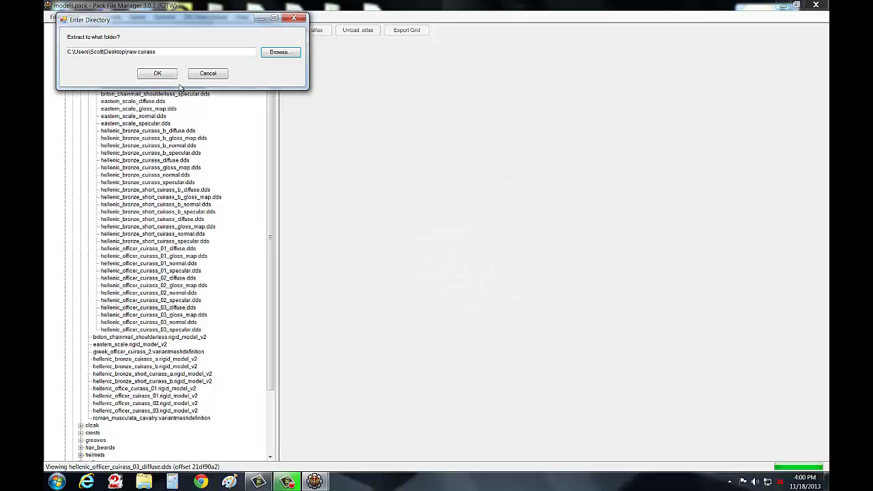
{"action": "left_click", "coordinate": [169, 75]}
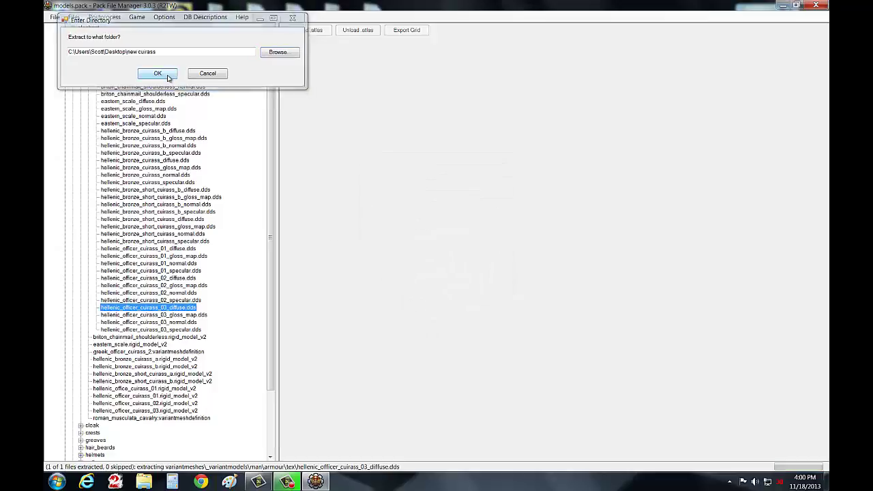
Step: Extract the hellenic_officer_cuirass_03 gloss map into the new cuirass folder
{"action": "right_click", "coordinate": [157, 315]}
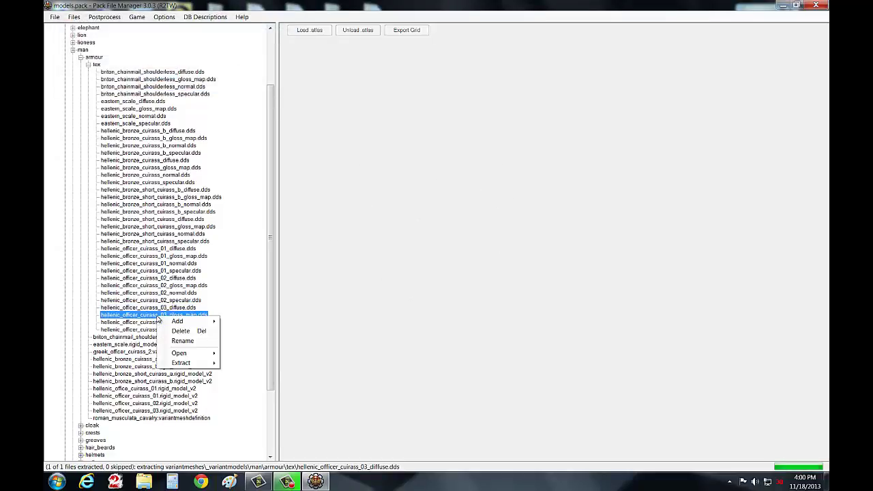
{"action": "mouse_move", "coordinate": [182, 363]}
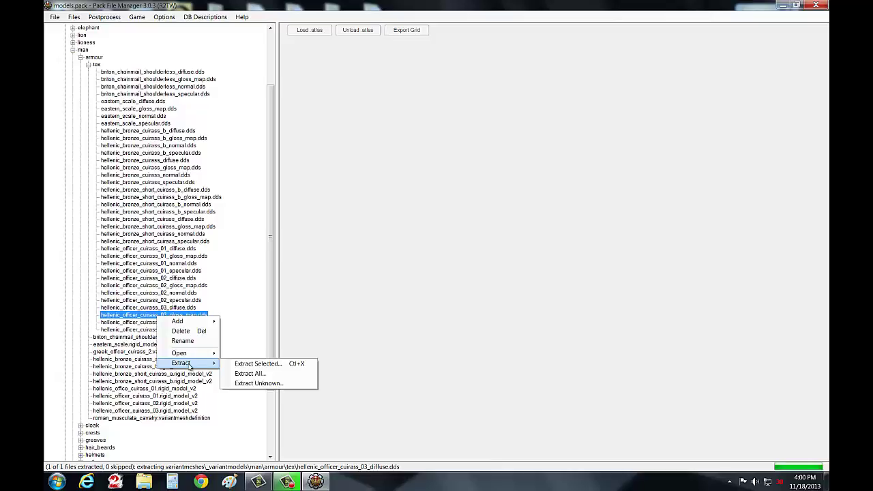
{"action": "left_click", "coordinate": [243, 363]}
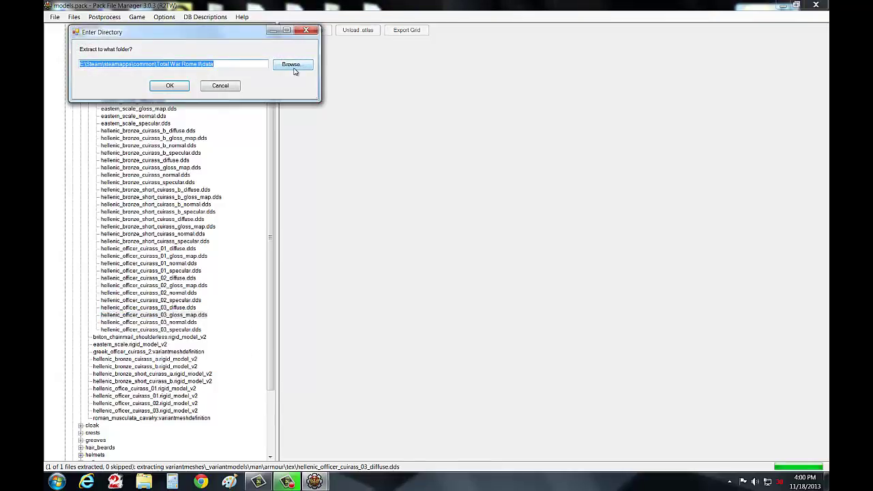
{"action": "left_click", "coordinate": [292, 64]}
{"action": "left_click", "coordinate": [380, 235]}
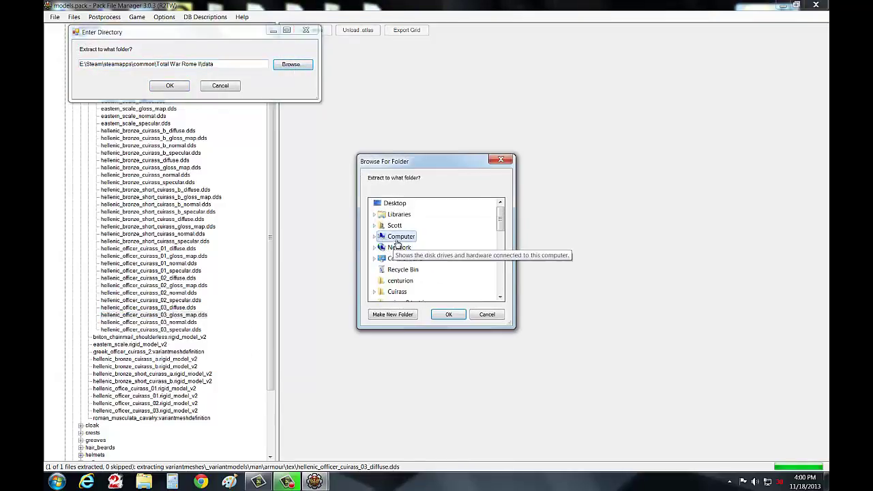
{"action": "scroll", "coordinate": [402, 254], "scroll_direction": "down", "scroll_amount": 2}
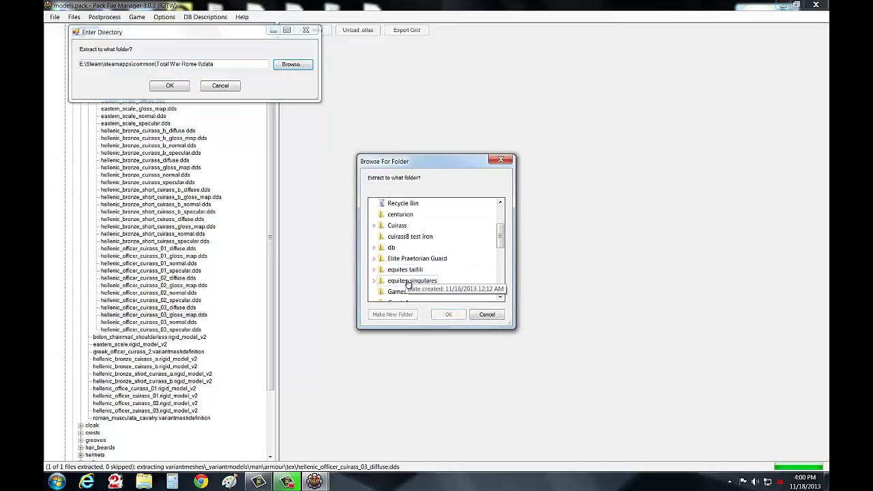
{"action": "scroll", "coordinate": [408, 284], "scroll_direction": "down", "scroll_amount": 2}
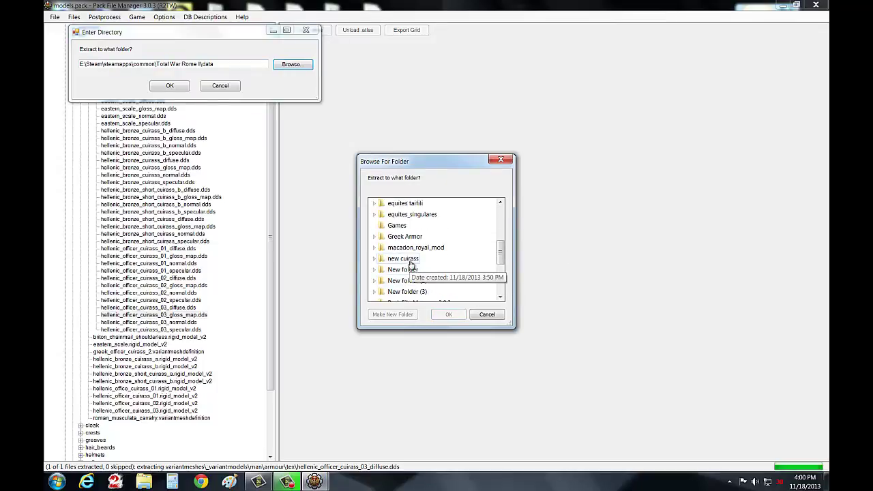
{"action": "left_click", "coordinate": [406, 258]}
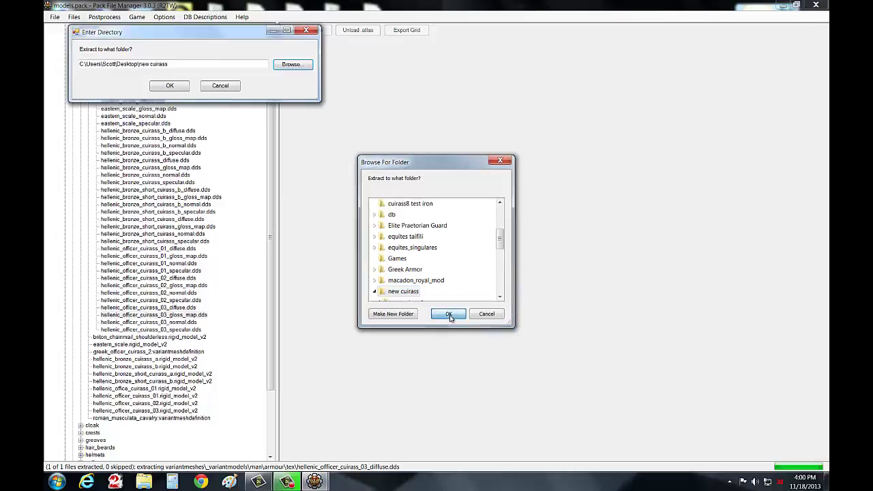
{"action": "left_click", "coordinate": [450, 316]}
{"action": "left_click", "coordinate": [179, 86]}
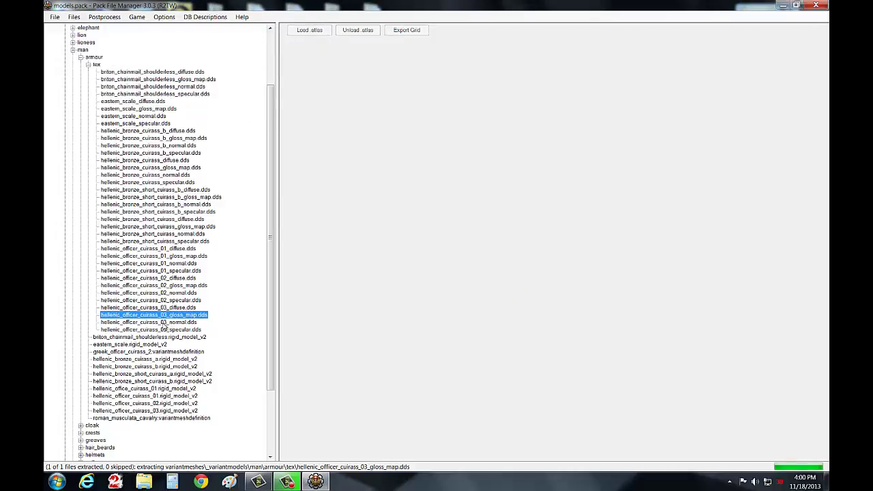
Step: Extract hellenic_officer_cuirass_03_specular.dds into new cuirass and collapse the tex folder
{"action": "left_click", "coordinate": [158, 331]}
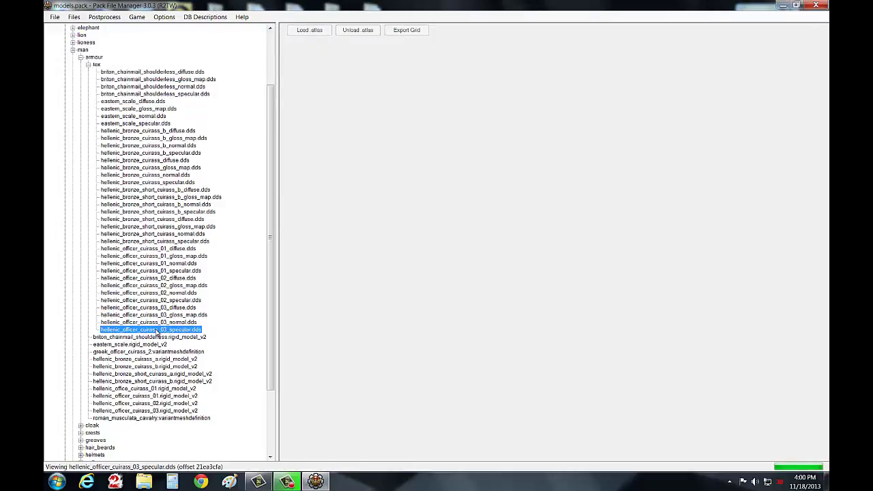
{"action": "right_click", "coordinate": [157, 330]}
{"action": "mouse_move", "coordinate": [180, 377]}
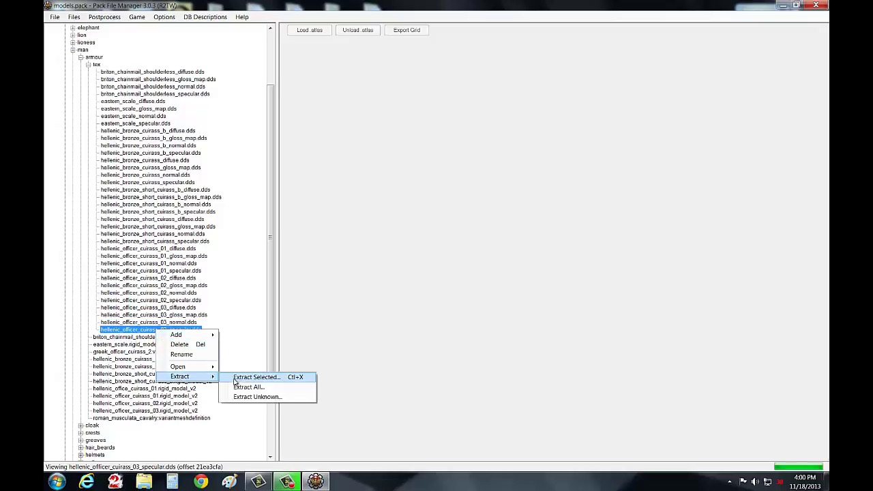
{"action": "left_click", "coordinate": [242, 380]}
{"action": "left_click", "coordinate": [304, 77]}
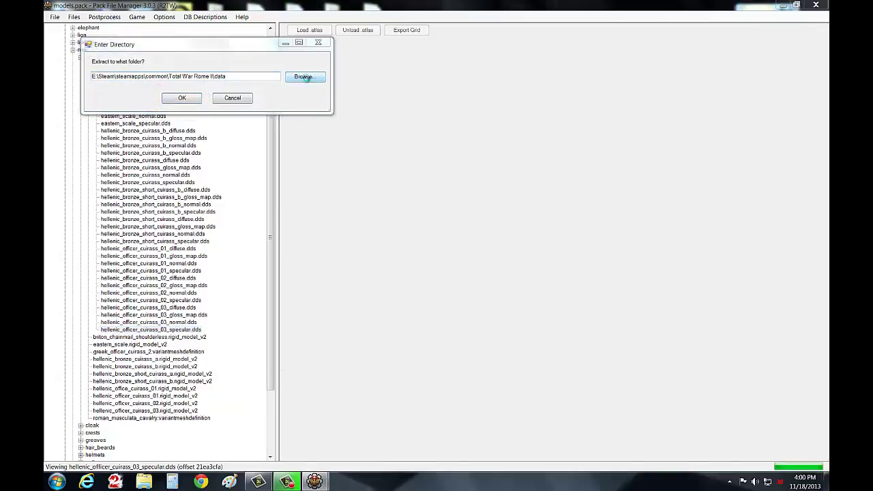
{"action": "left_click", "coordinate": [374, 236]}
{"action": "scroll", "coordinate": [400, 248], "scroll_direction": "down", "scroll_amount": 2}
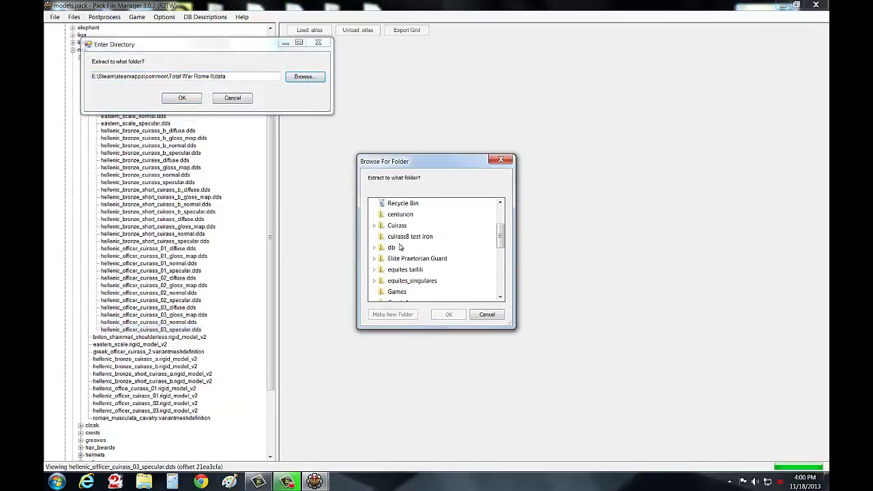
{"action": "scroll", "coordinate": [407, 292], "scroll_direction": "down", "scroll_amount": 1}
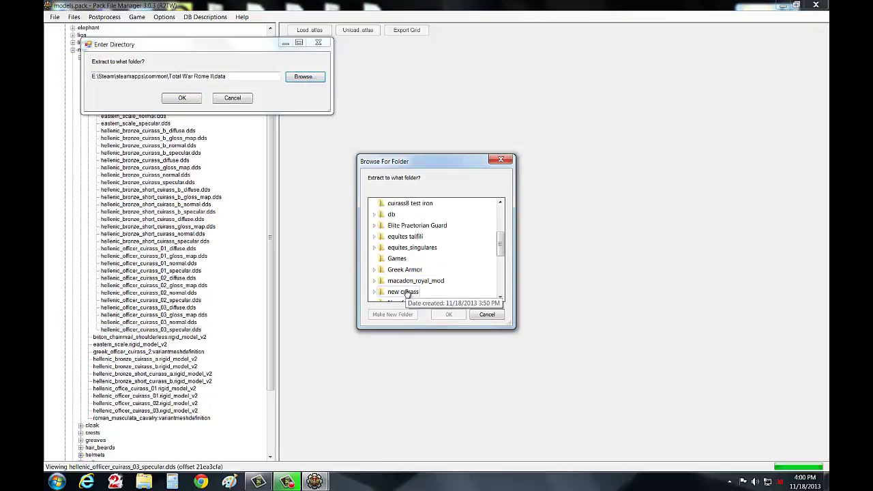
{"action": "left_click", "coordinate": [407, 292]}
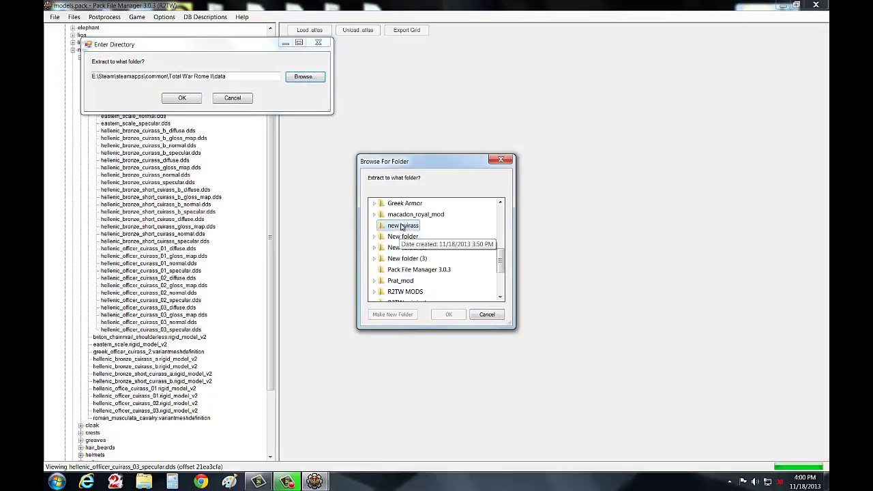
{"action": "left_click", "coordinate": [451, 314]}
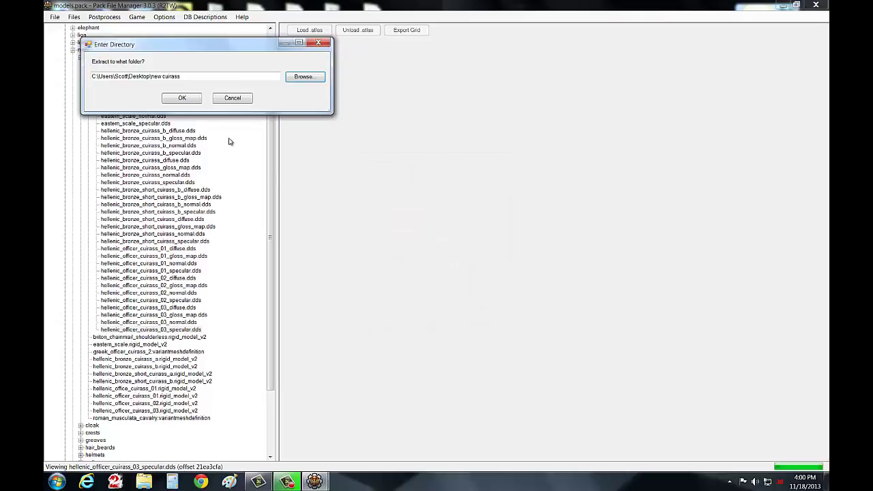
{"action": "left_click", "coordinate": [191, 100]}
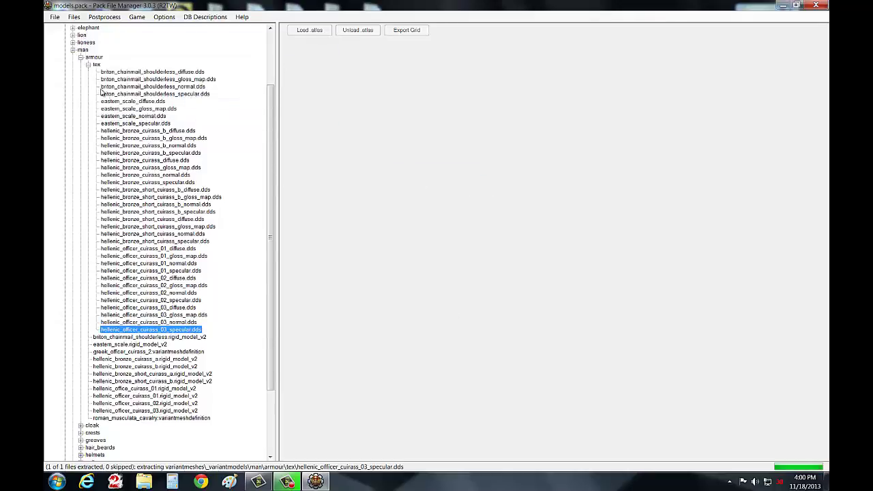
{"action": "left_click", "coordinate": [88, 66]}
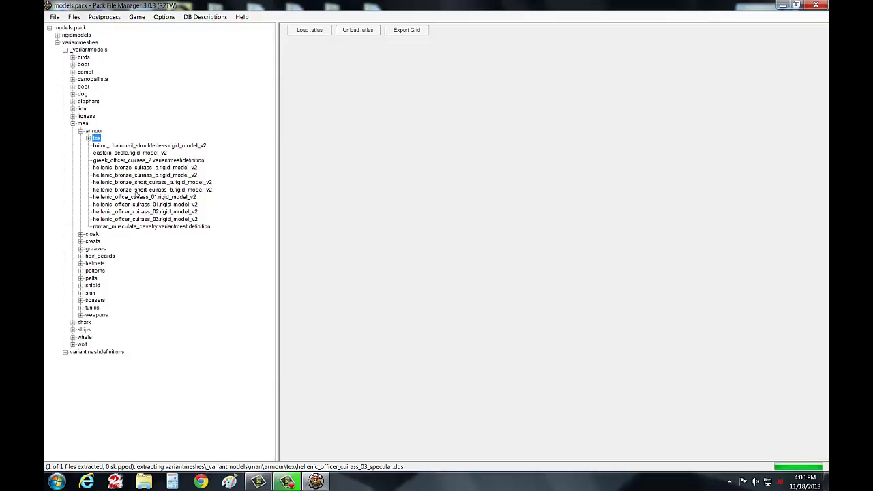
Step: View greek_officer_cuirass_2.variantmeshdefinition as text, then close Pack File Manager
{"action": "left_click", "coordinate": [135, 160]}
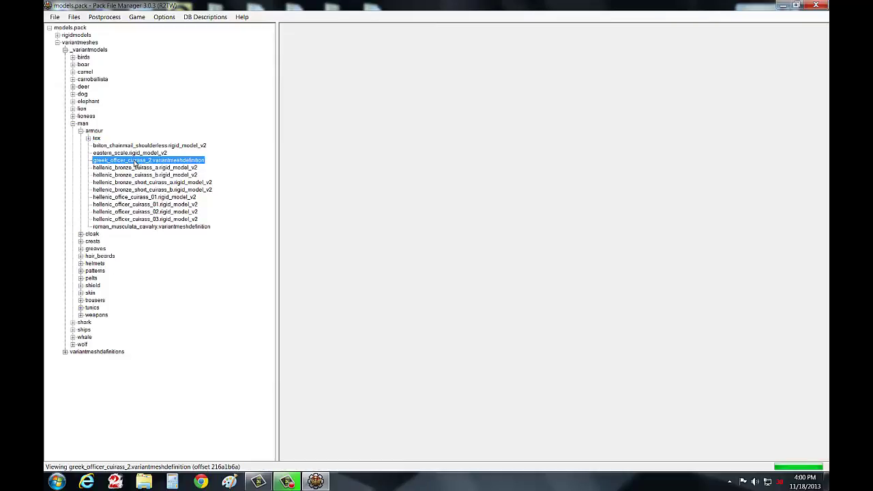
{"action": "right_click", "coordinate": [135, 161]}
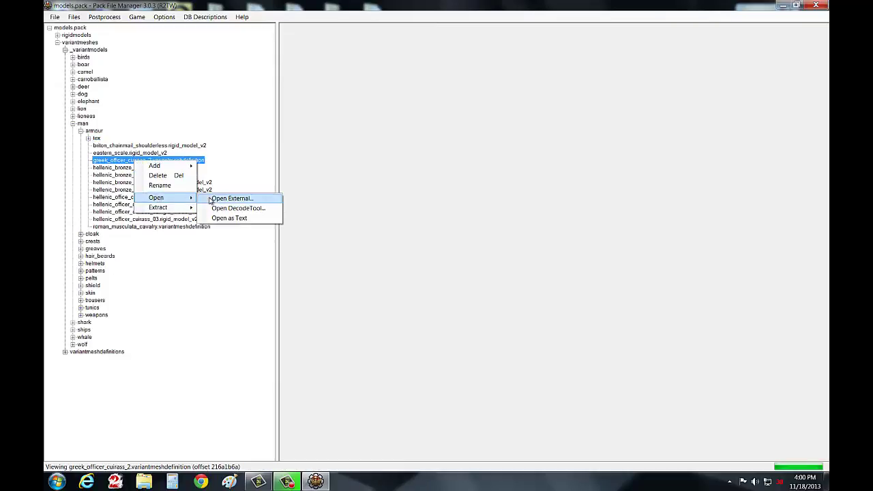
{"action": "left_click", "coordinate": [215, 218]}
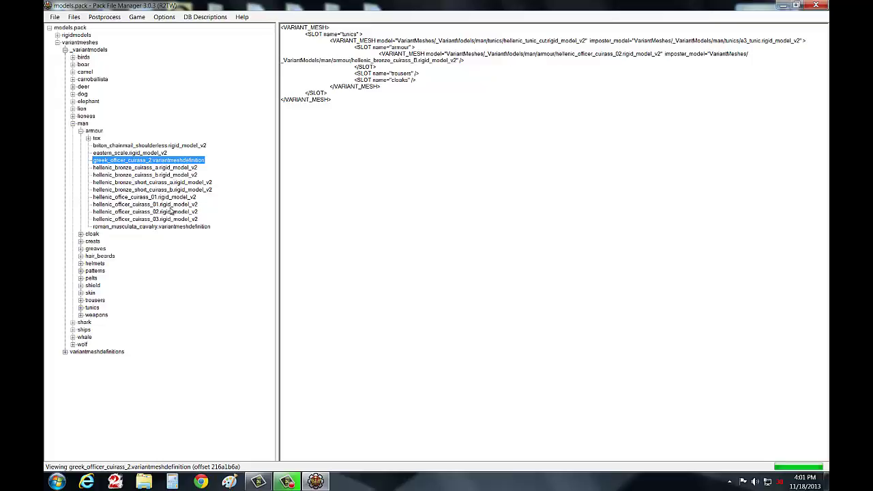
{"action": "left_click", "coordinate": [813, 7]}
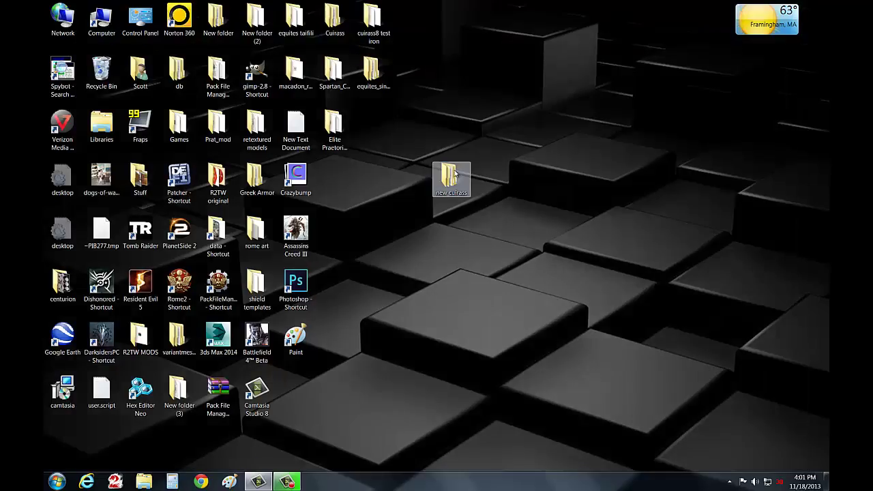
Step: Browse new cuirass to variantmeshes/_variantmodels/man/armour/tex and open the diffuse DDS with GIMP
{"action": "double_click", "coordinate": [452, 176]}
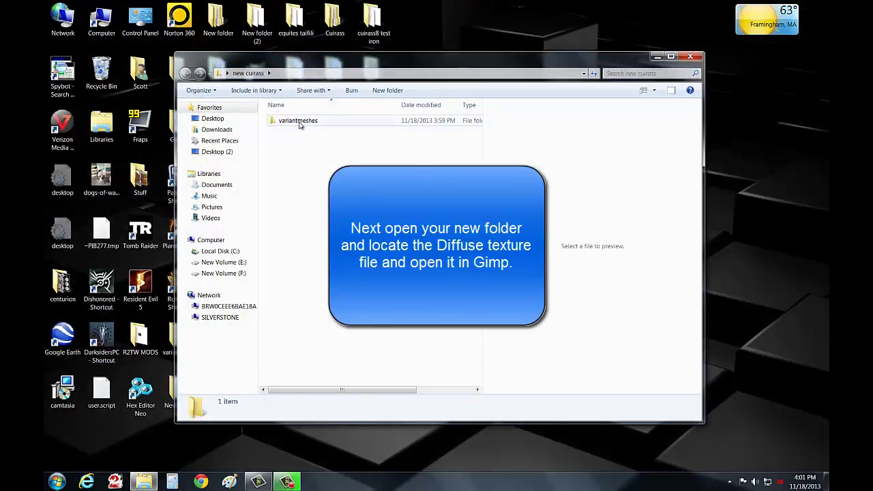
{"action": "double_click", "coordinate": [298, 120]}
{"action": "double_click", "coordinate": [298, 121]}
{"action": "double_click", "coordinate": [299, 122]}
{"action": "double_click", "coordinate": [299, 122]}
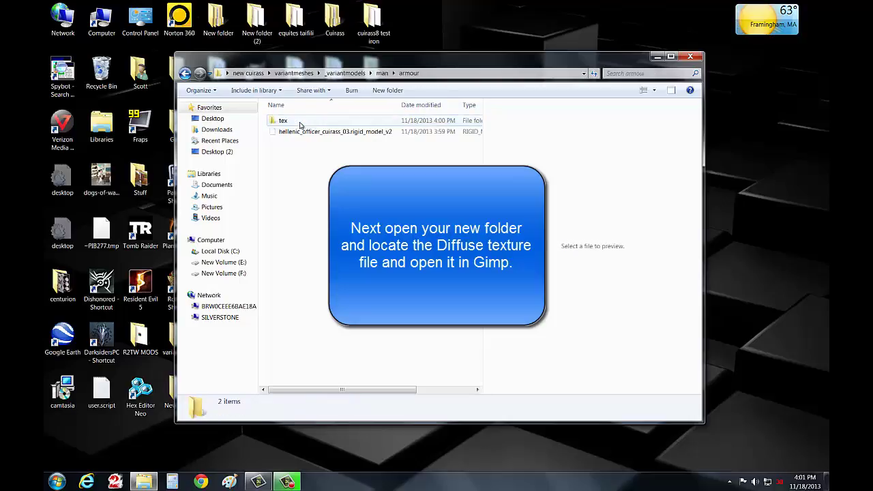
{"action": "double_click", "coordinate": [326, 122]}
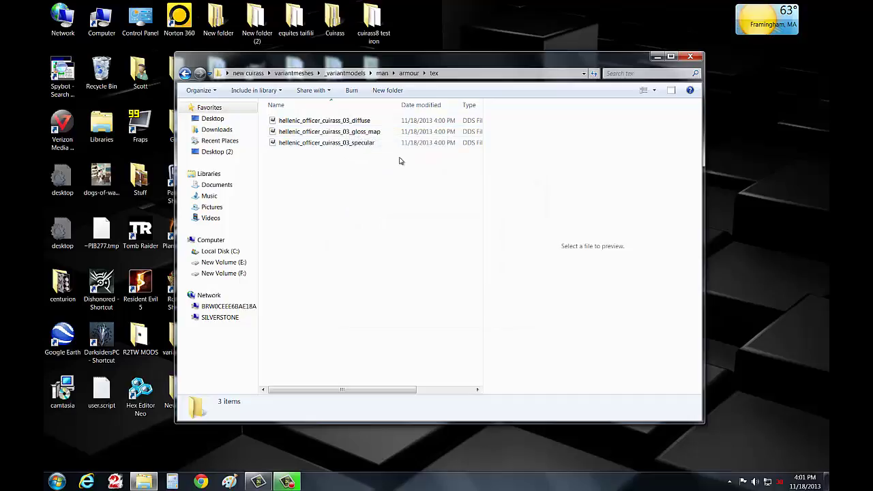
{"action": "left_click", "coordinate": [339, 121]}
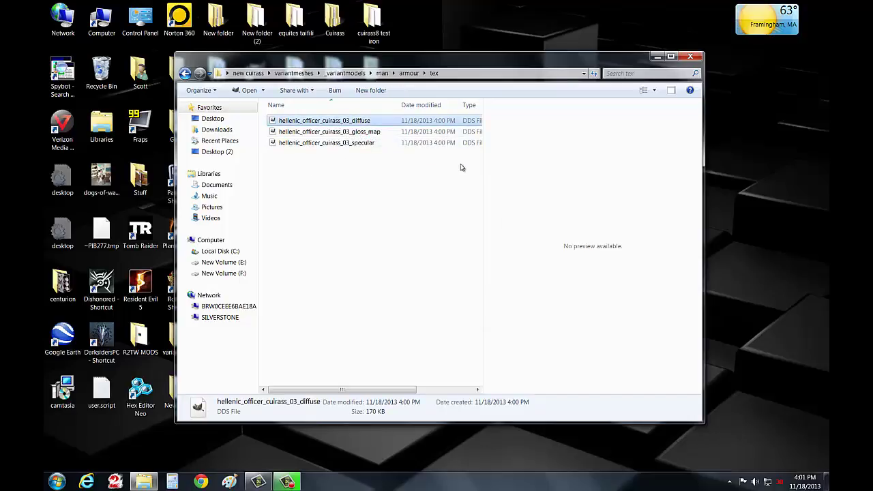
{"action": "right_click", "coordinate": [317, 121]}
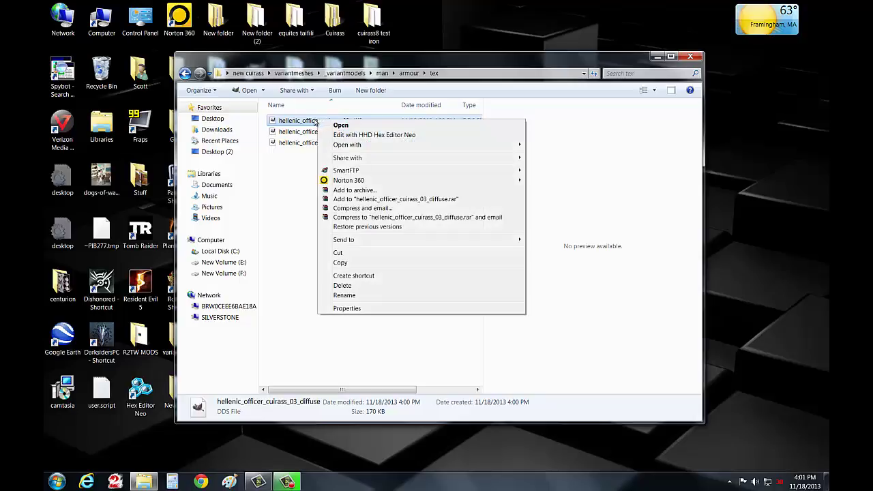
{"action": "left_click", "coordinate": [341, 127]}
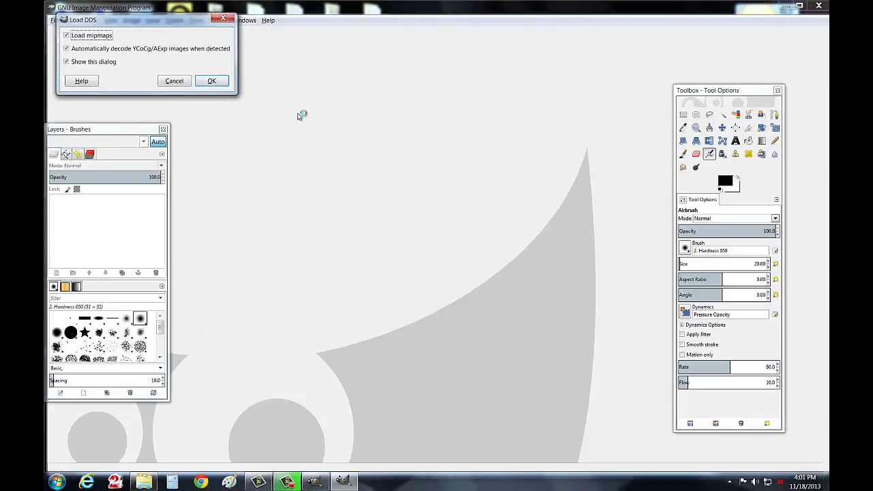
Step: Import the diffuse DDS, zoom to 200%, move the Toolbox and select Free Select
{"action": "left_click", "coordinate": [220, 80]}
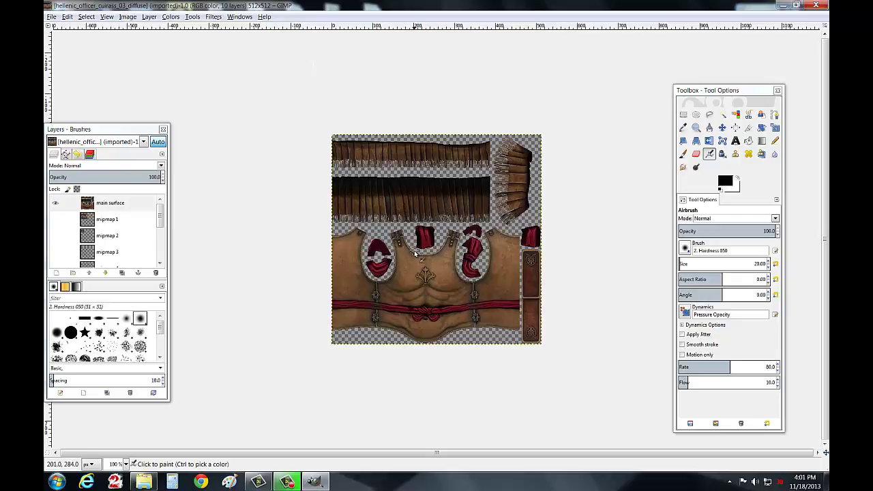
{"action": "left_click", "coordinate": [126, 464]}
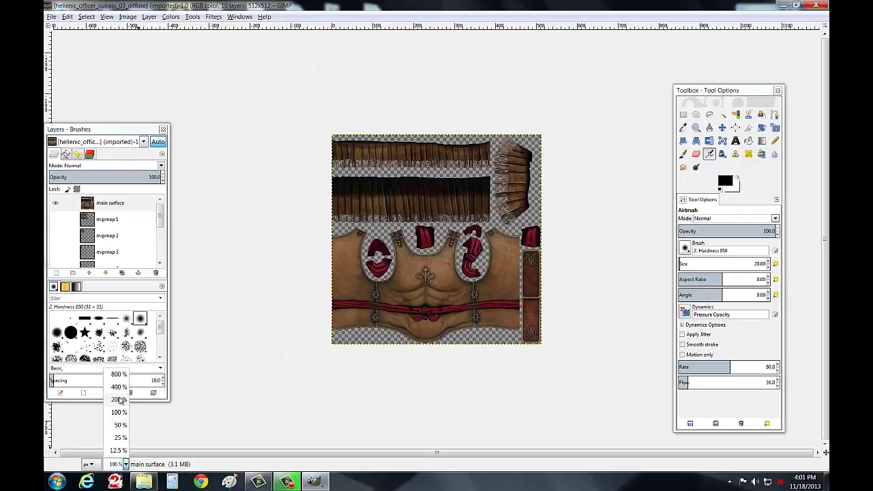
{"action": "left_click", "coordinate": [119, 399]}
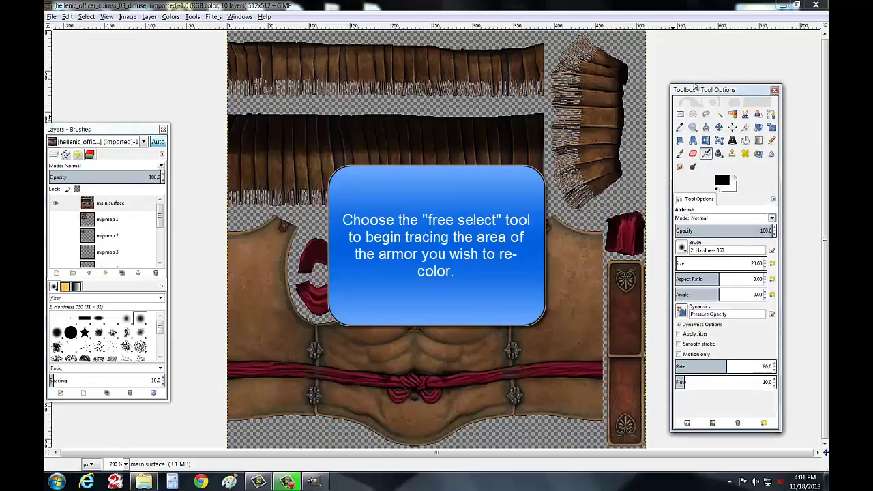
{"action": "left_click_drag", "start_coordinate": [706, 91], "coordinate": [682, 72]}
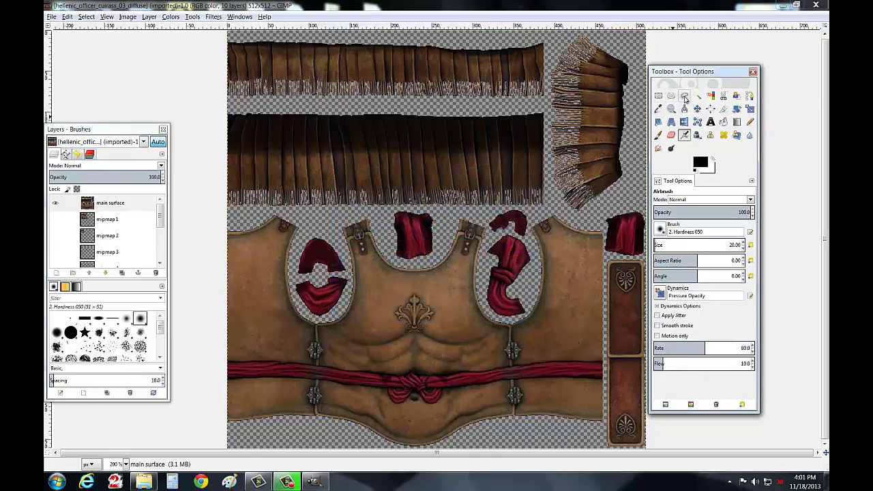
{"action": "left_click", "coordinate": [684, 98]}
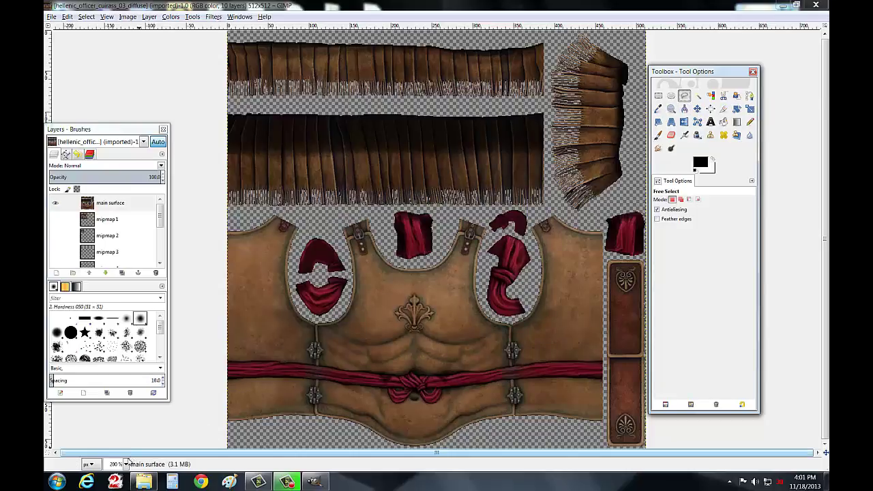
Step: Zoom to 800%, close the Layers dock and trace the outline along the shoulder strap edge
{"action": "left_click", "coordinate": [126, 464]}
{"action": "left_click", "coordinate": [119, 375]}
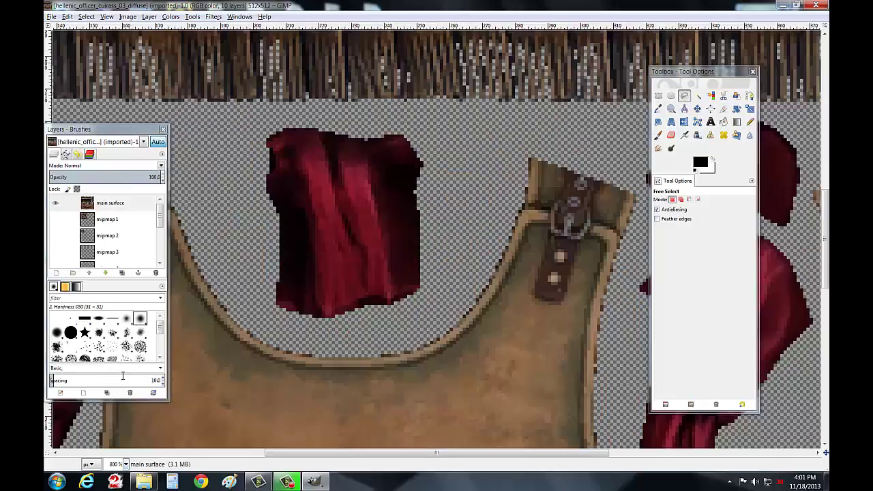
{"action": "left_click", "coordinate": [163, 130]}
{"action": "scroll", "coordinate": [229, 258], "scroll_direction": "left", "scroll_amount": 3}
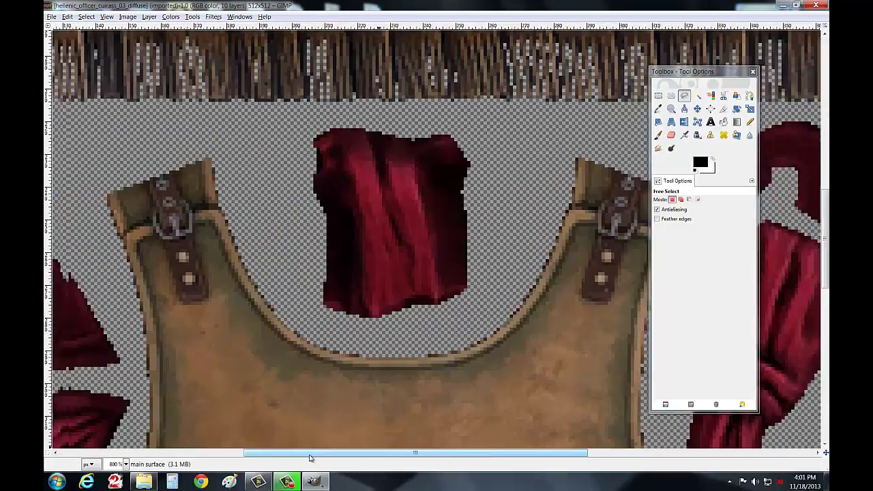
{"action": "left_click", "coordinate": [201, 238]}
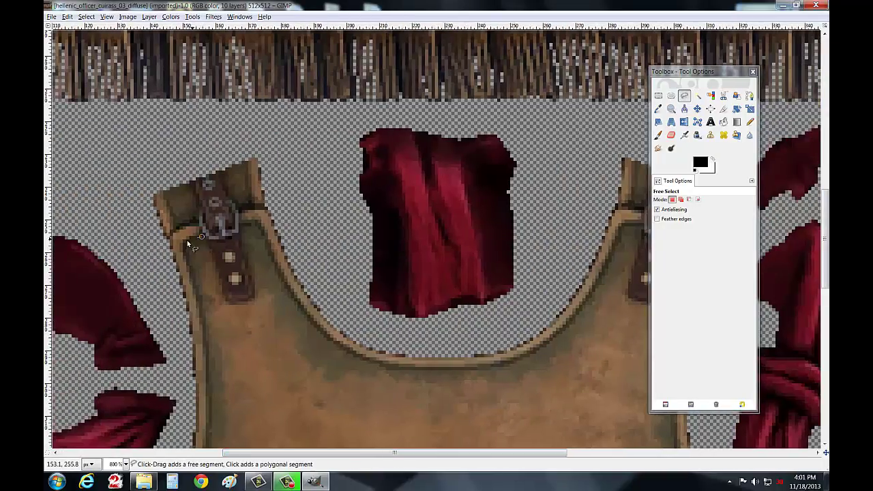
{"action": "left_click", "coordinate": [184, 242]}
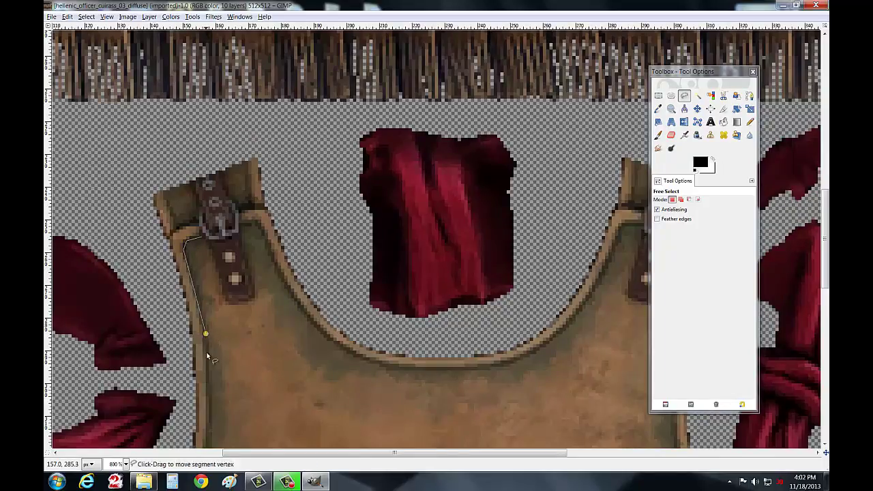
{"action": "left_click", "coordinate": [208, 372]}
{"action": "scroll", "coordinate": [212, 416], "scroll_direction": "down", "scroll_amount": 5}
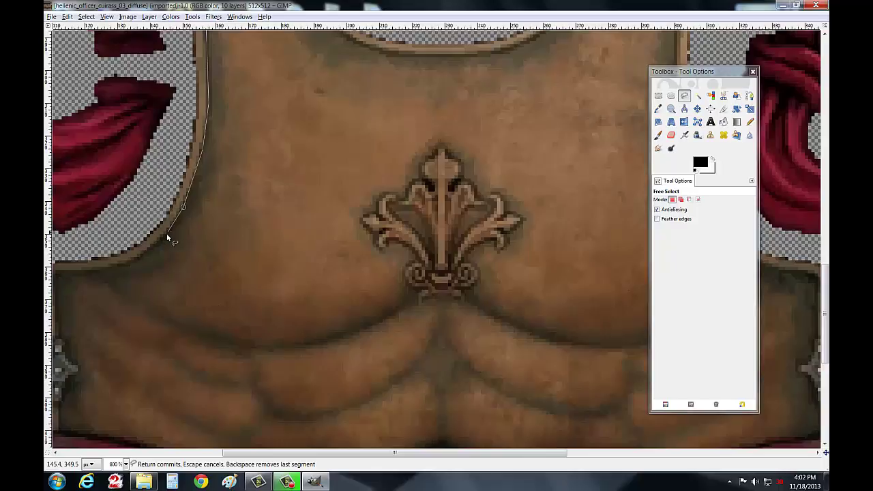
{"action": "left_click", "coordinate": [143, 253]}
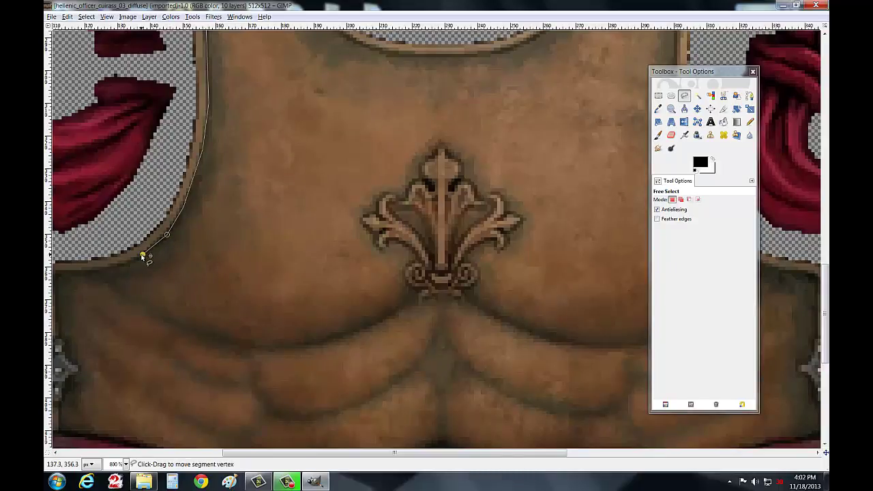
{"action": "left_click", "coordinate": [130, 262]}
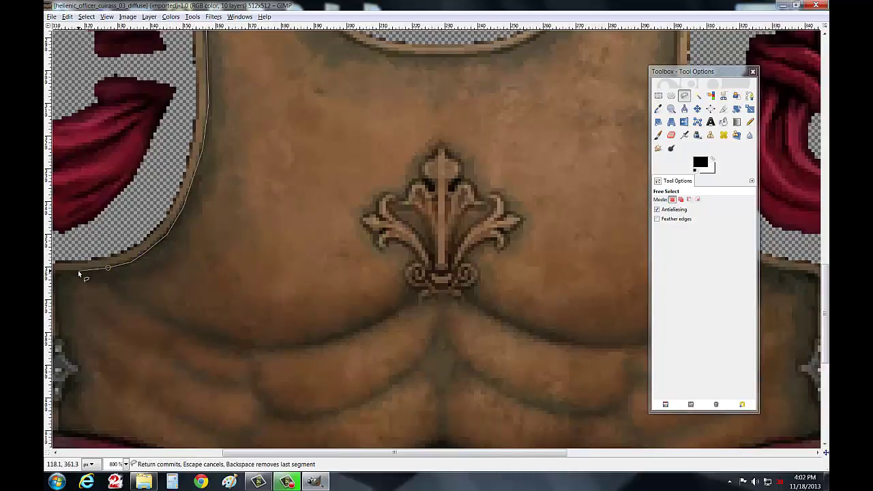
Step: Continue the outline around the clasp and along the top of the red sash
{"action": "scroll", "coordinate": [191, 341], "scroll_direction": "left", "scroll_amount": 3}
{"action": "scroll", "coordinate": [247, 340], "scroll_direction": "left", "scroll_amount": 3}
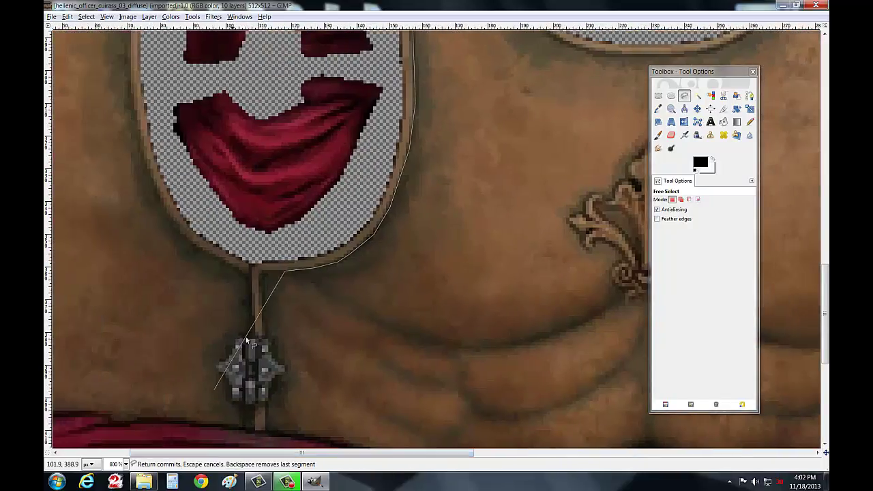
{"action": "left_click", "coordinate": [262, 271]}
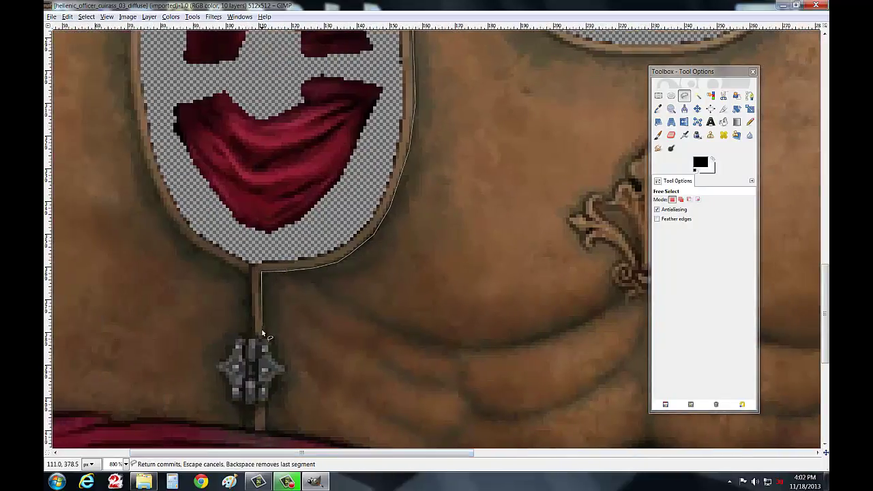
{"action": "left_click", "coordinate": [284, 367]}
{"action": "left_click", "coordinate": [284, 375]}
{"action": "left_click", "coordinate": [276, 376]}
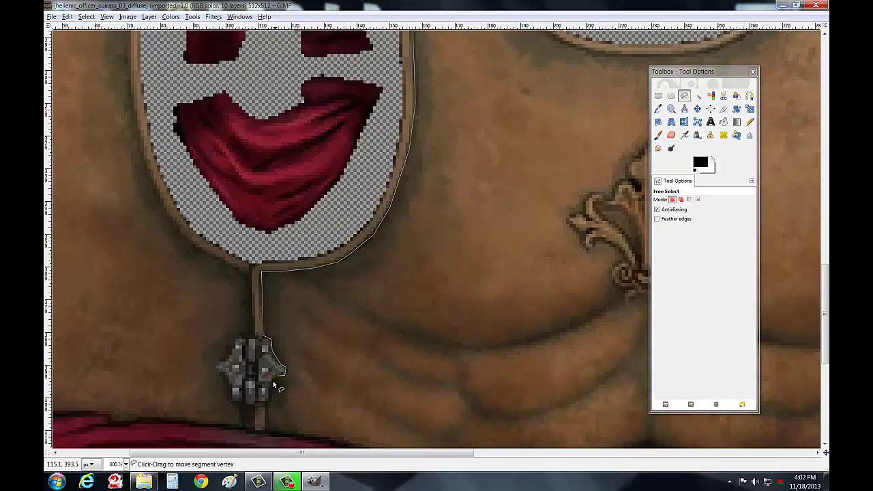
{"action": "left_click", "coordinate": [272, 384]}
{"action": "left_click", "coordinate": [269, 401]}
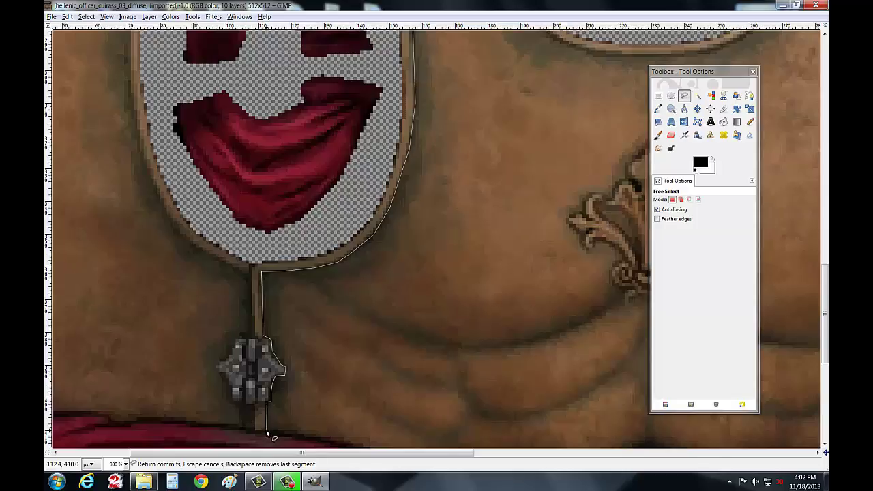
{"action": "left_click", "coordinate": [267, 431]}
{"action": "scroll", "coordinate": [276, 435], "scroll_direction": "down", "scroll_amount": 5}
{"action": "left_click", "coordinate": [339, 233]}
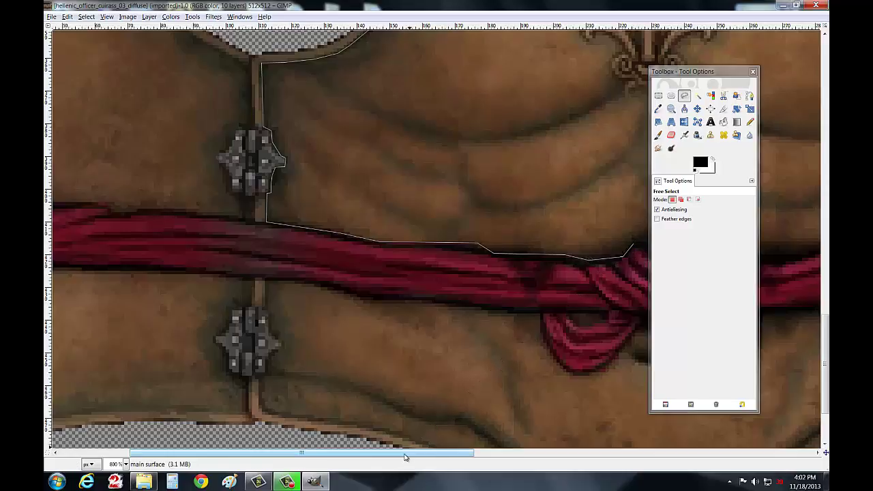
{"action": "left_click_drag", "start_coordinate": [406, 454], "coordinate": [646, 454]}
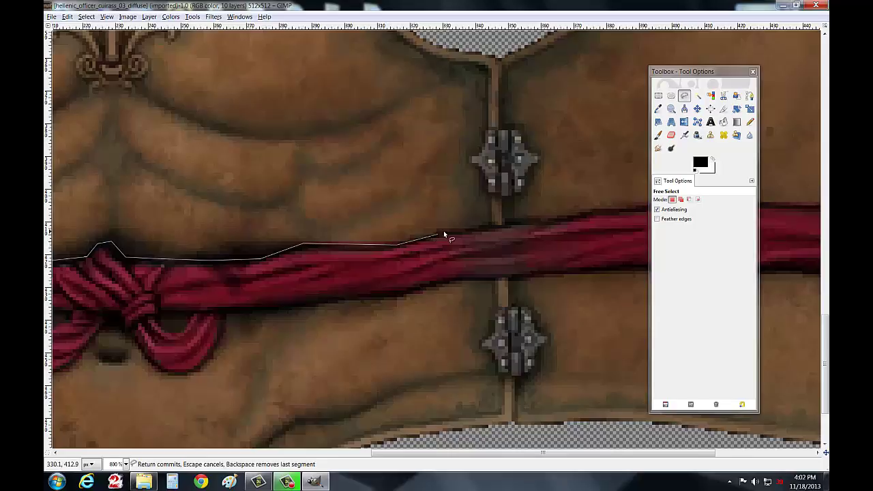
Step: Trace the chest-plate outline around the right clasp and up the shoulder strap
{"action": "left_click", "coordinate": [488, 191]}
{"action": "left_click", "coordinate": [480, 143]}
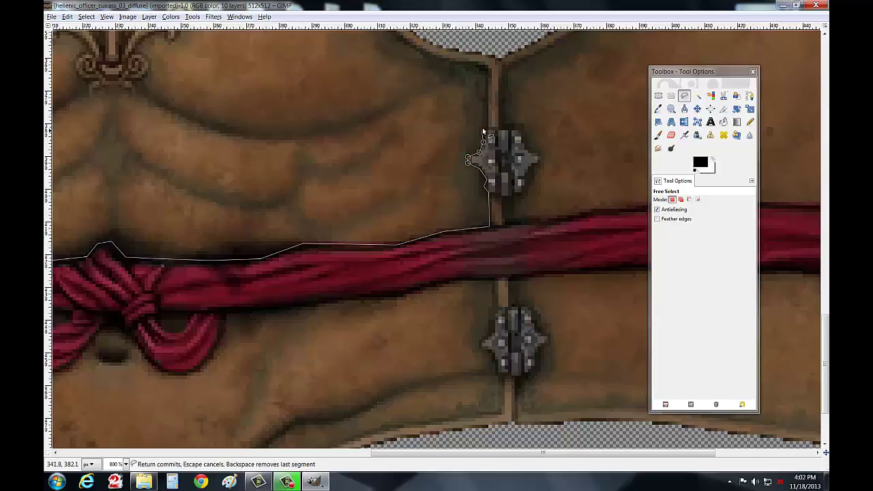
{"action": "left_click", "coordinate": [492, 133]}
{"action": "left_click", "coordinate": [484, 127]}
{"action": "left_click", "coordinate": [458, 64]}
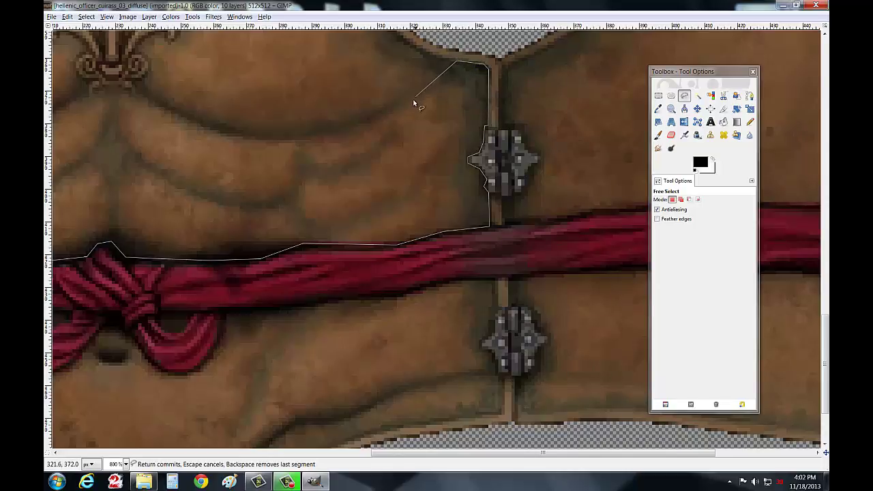
{"action": "scroll", "coordinate": [414, 97], "scroll_direction": "up", "scroll_amount": 3}
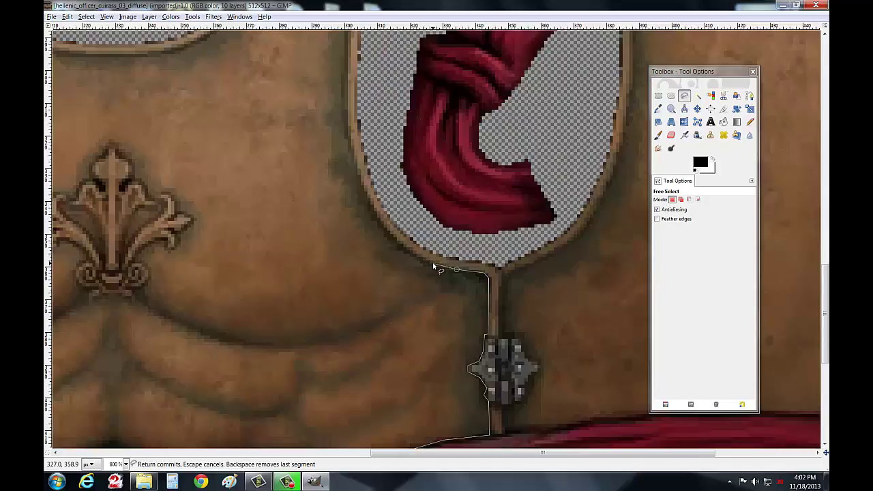
{"action": "left_click_drag", "start_coordinate": [435, 268], "coordinate": [390, 240]}
{"action": "scroll", "coordinate": [347, 68], "scroll_direction": "up", "scroll_amount": 3}
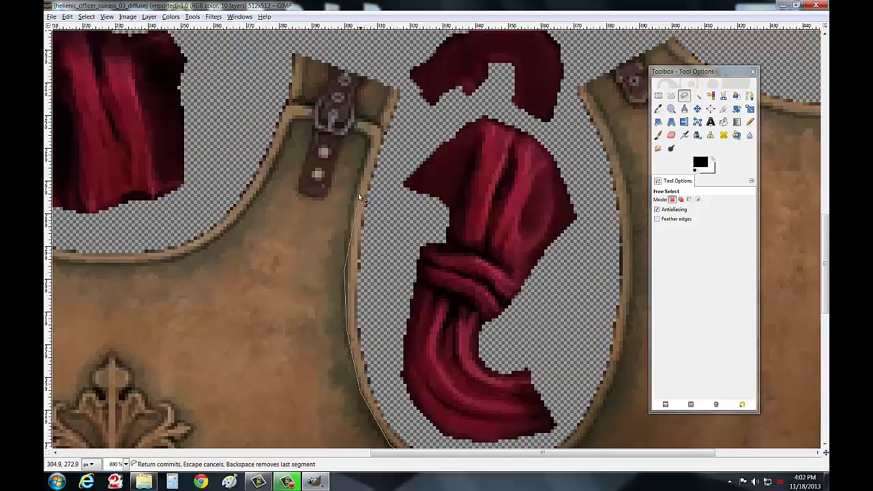
{"action": "mouse_move", "coordinate": [353, 197]}
{"action": "left_mouse_down"}
{"action": "mouse_move", "coordinate": [369, 147]}
{"action": "mouse_move", "coordinate": [353, 132]}
{"action": "left_mouse_up"}
{"action": "left_click", "coordinate": [350, 131]}
Step: Extend the outline around the buckle strap's lower end and along the collar edge
{"action": "left_click", "coordinate": [325, 199]}
{"action": "left_click", "coordinate": [294, 195]}
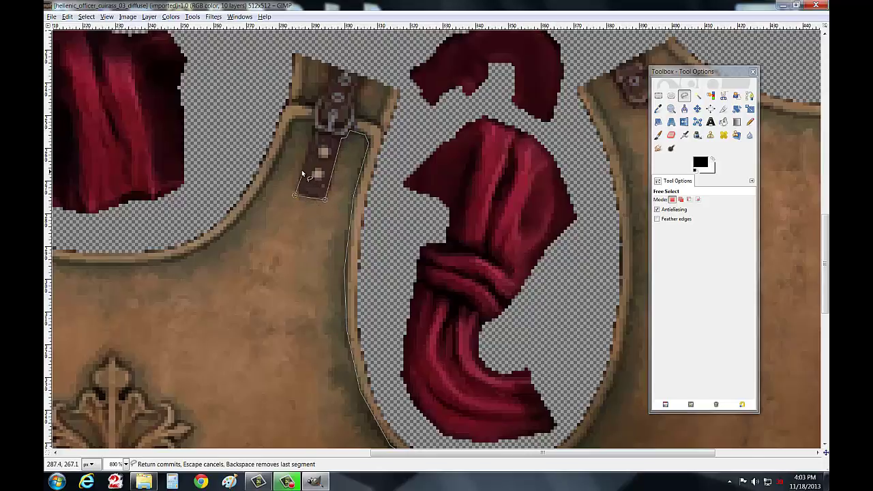
{"action": "left_click", "coordinate": [322, 135]}
{"action": "left_click", "coordinate": [234, 222]}
{"action": "left_click", "coordinate": [204, 247]}
{"action": "left_click", "coordinate": [177, 257]}
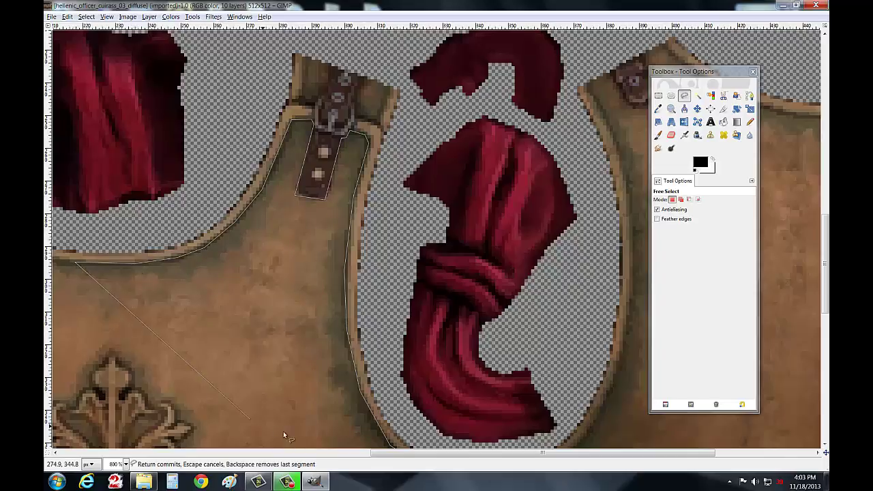
{"action": "left_click_drag", "start_coordinate": [386, 453], "coordinate": [160, 454]}
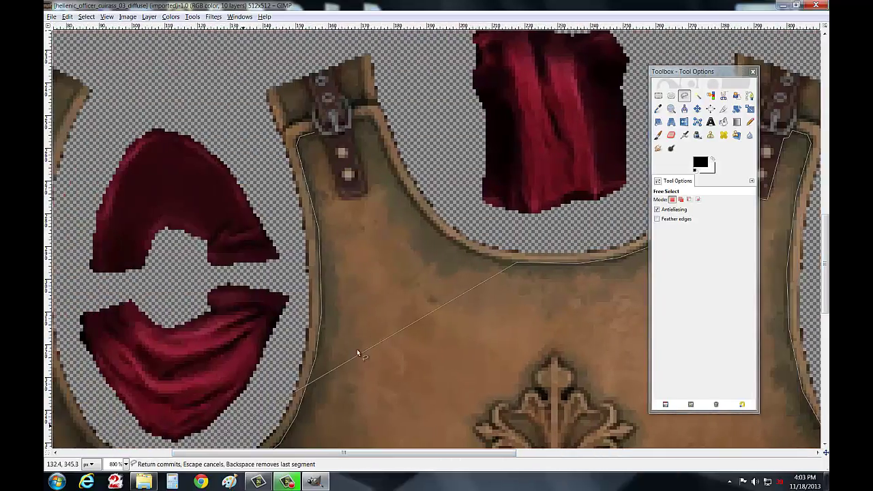
Step: Trace up the cuirass edge past the shoulder strap and close the chest-plate selection
{"action": "left_click", "coordinate": [488, 260]}
{"action": "left_click", "coordinate": [458, 245]}
{"action": "left_click", "coordinate": [427, 216]}
{"action": "left_click", "coordinate": [397, 177]}
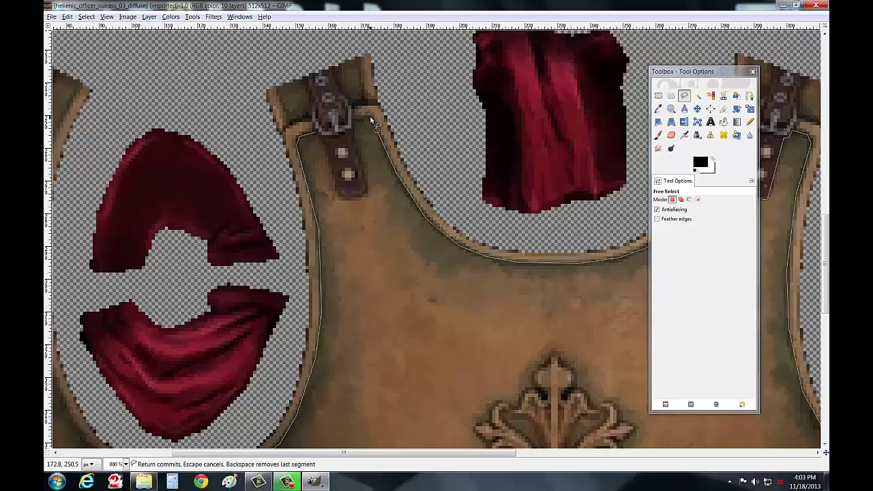
{"action": "left_click", "coordinate": [353, 119]}
{"action": "left_click", "coordinate": [365, 174]}
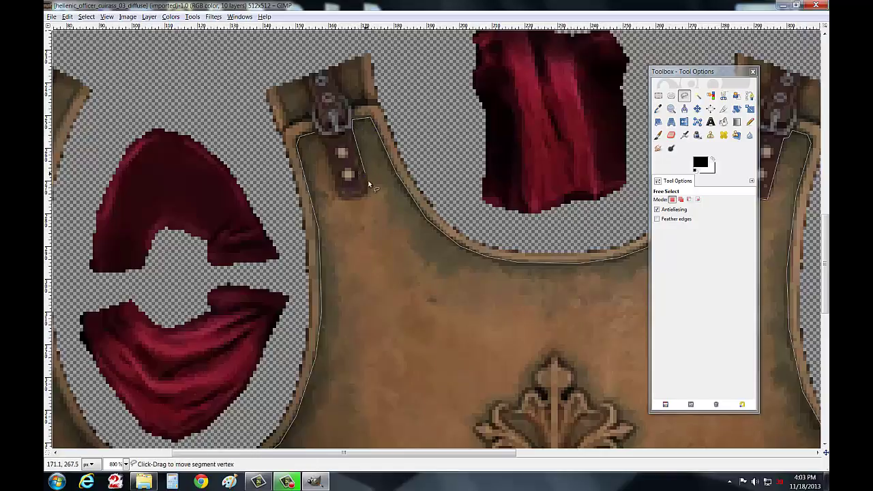
{"action": "left_click", "coordinate": [344, 197]}
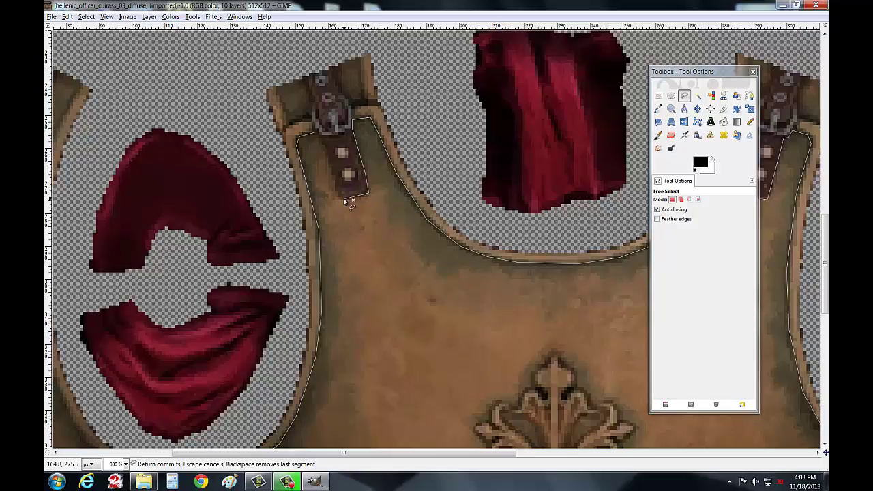
{"action": "left_click", "coordinate": [329, 160]}
{"action": "left_click", "coordinate": [317, 134]}
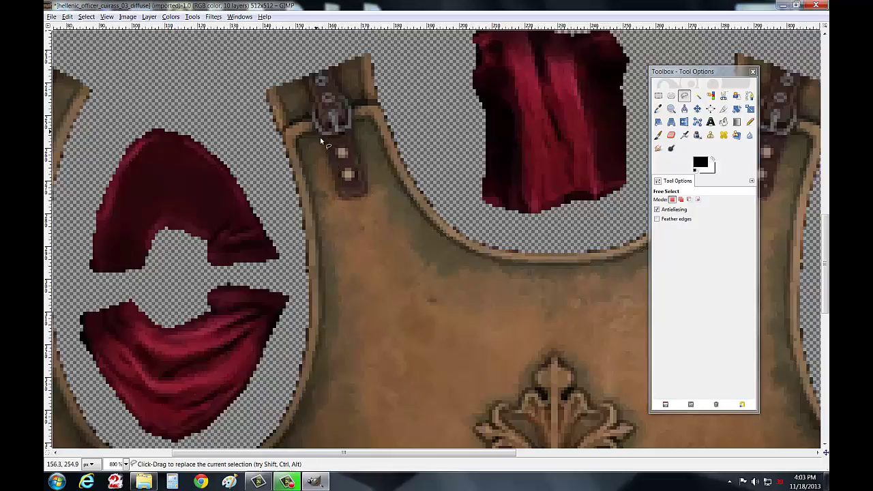
Step: Zoom out to view the whole texture, back in to 800%, then out to 200%
{"action": "left_click", "coordinate": [126, 464]}
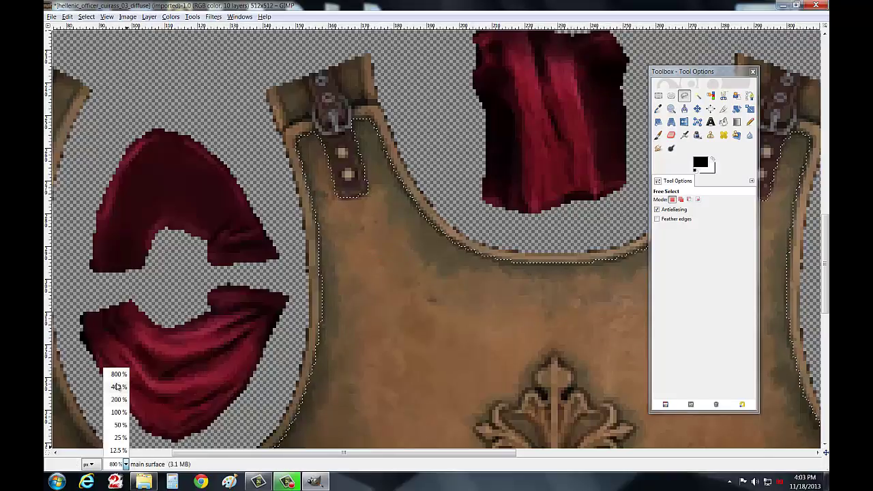
{"action": "left_click", "coordinate": [125, 402]}
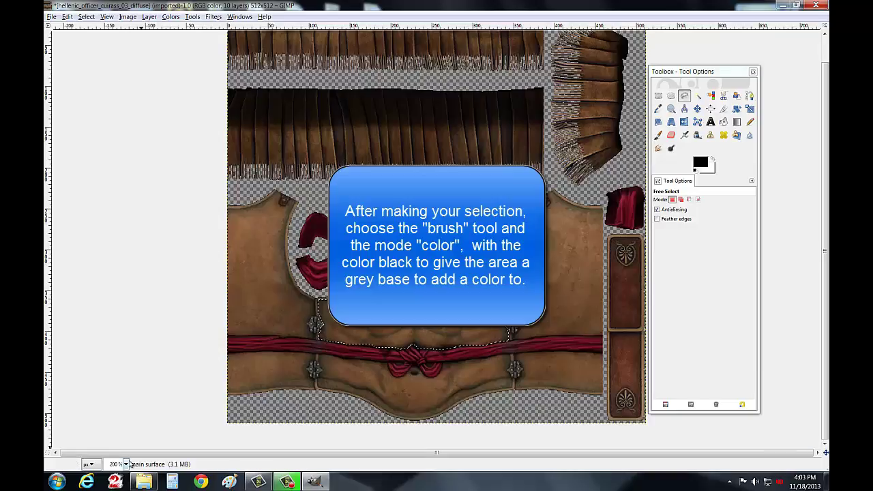
{"action": "left_click", "coordinate": [126, 464]}
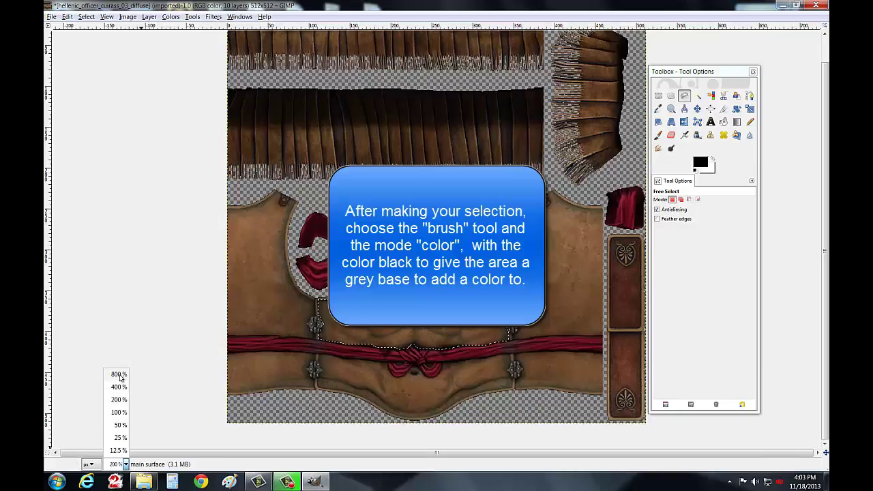
{"action": "left_click", "coordinate": [120, 374]}
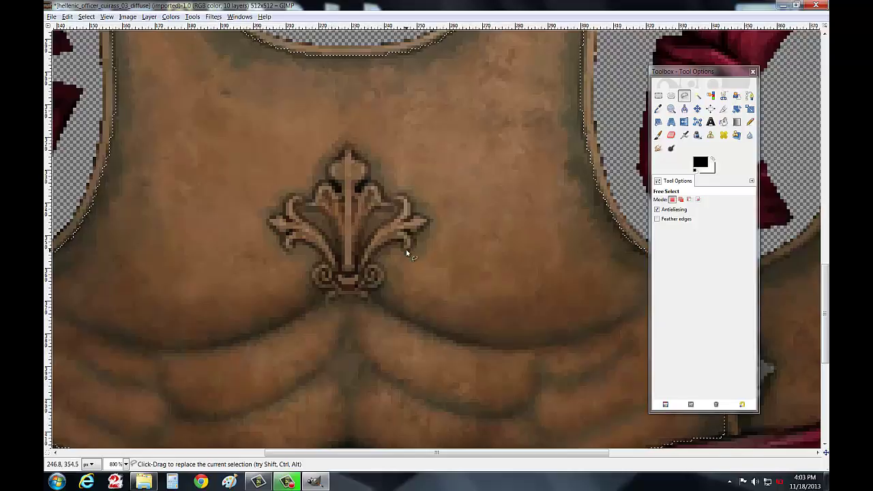
{"action": "scroll", "coordinate": [408, 253], "scroll_direction": "up", "scroll_amount": 3}
{"action": "scroll", "coordinate": [431, 246], "scroll_direction": "up", "scroll_amount": 3}
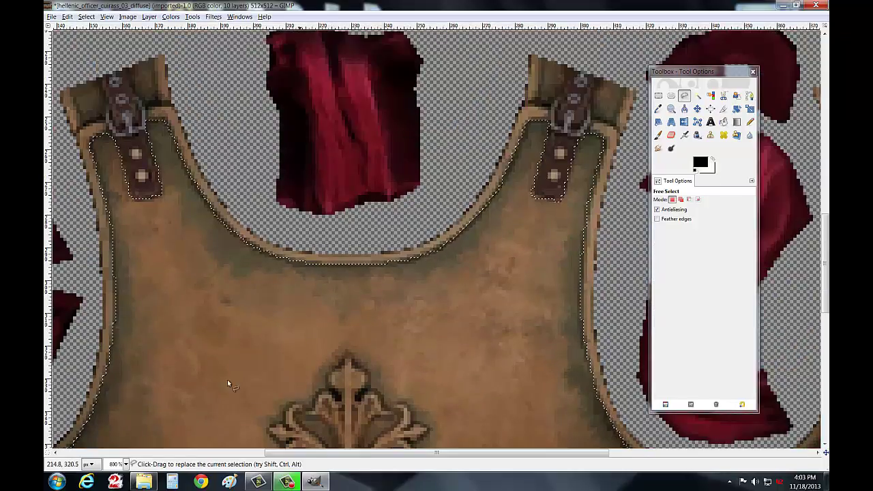
{"action": "left_click", "coordinate": [125, 463]}
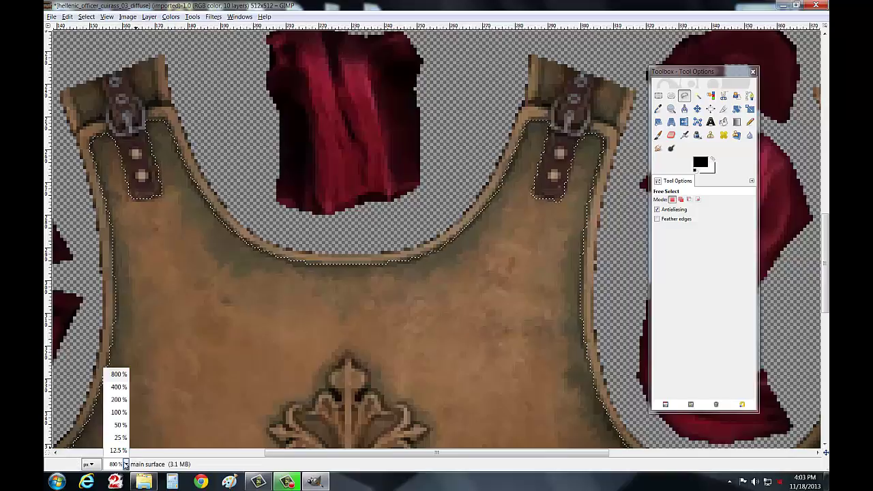
{"action": "left_click", "coordinate": [118, 400]}
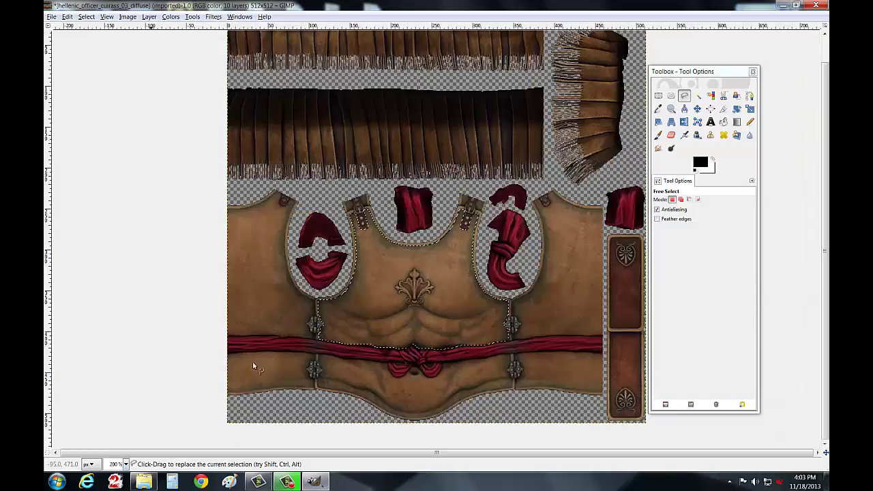
Step: Paint black over the chest plate with a Color-mode, Hardness 100 Paintbrush at size 121.81
{"action": "left_click", "coordinate": [659, 136]}
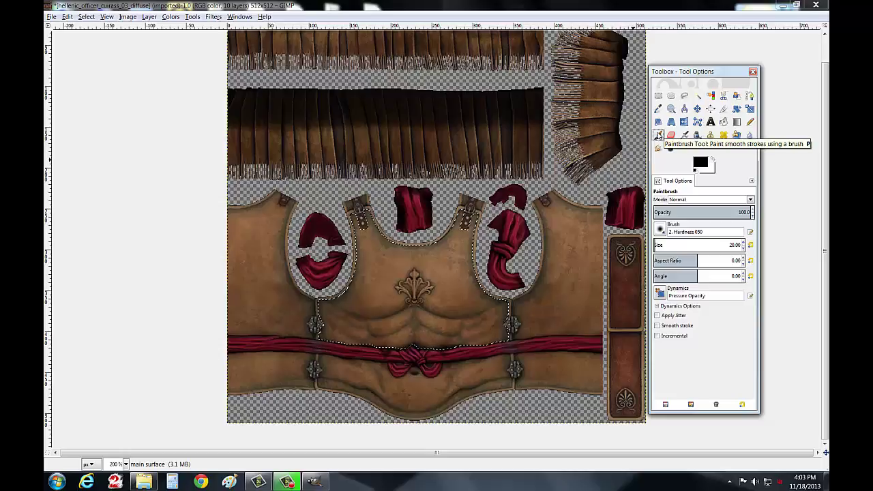
{"action": "left_click", "coordinate": [708, 200]}
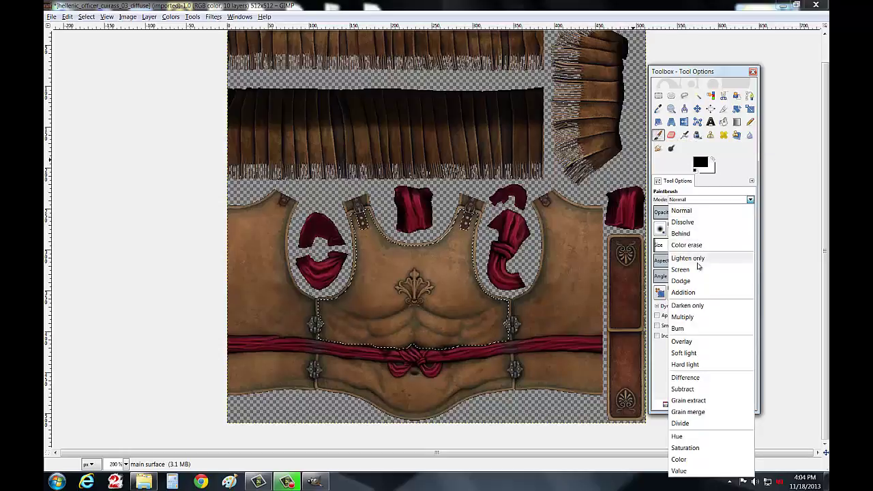
{"action": "left_click", "coordinate": [685, 328]}
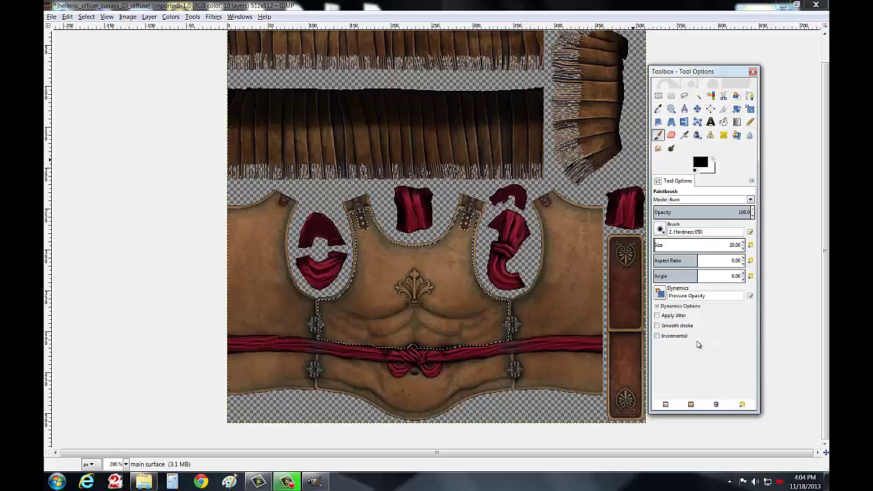
{"action": "left_click", "coordinate": [691, 202]}
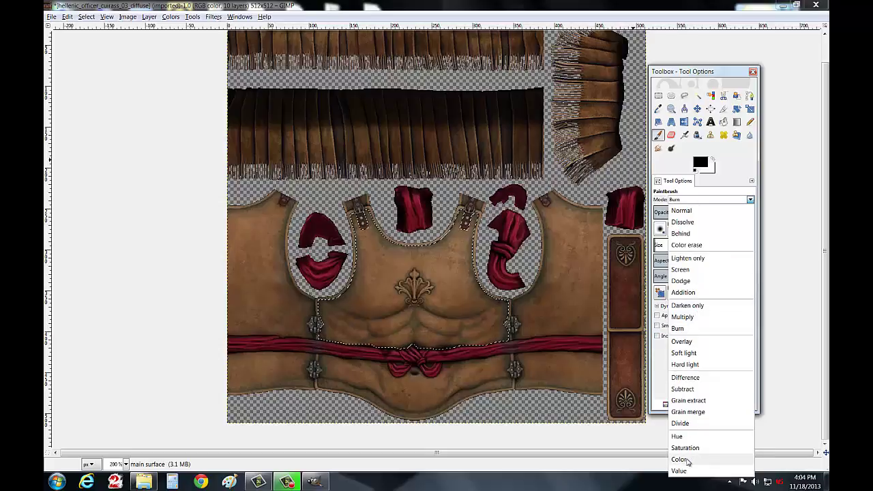
{"action": "left_click", "coordinate": [682, 460]}
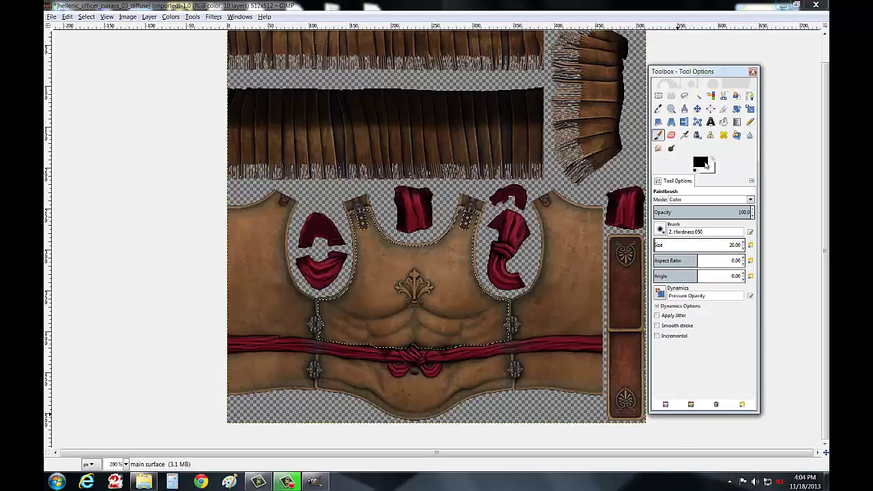
{"action": "left_click", "coordinate": [660, 230]}
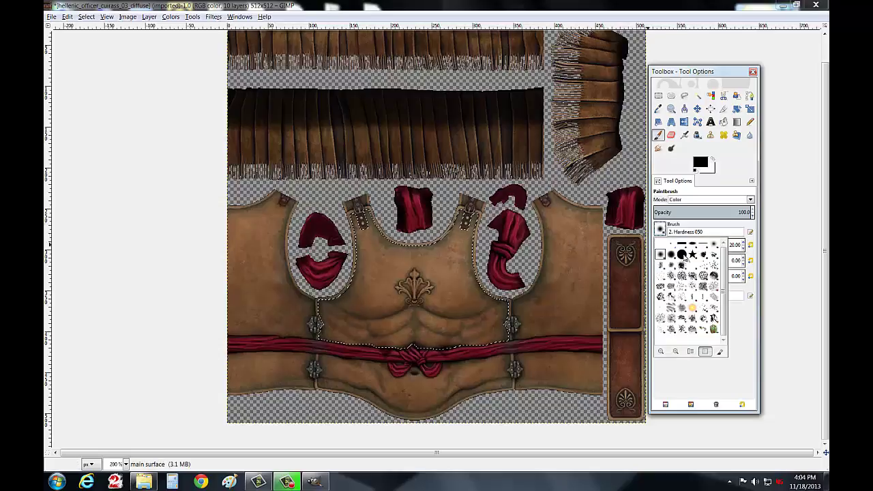
{"action": "left_click", "coordinate": [683, 255]}
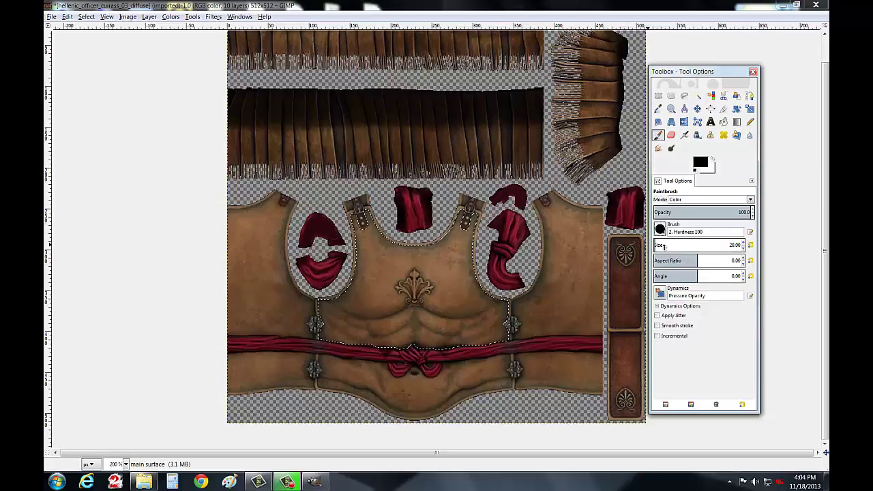
{"action": "left_click", "coordinate": [663, 246]}
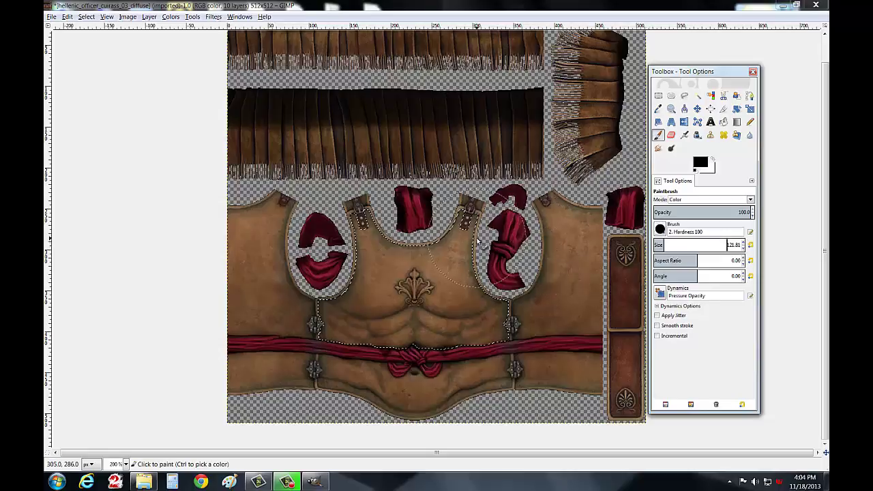
{"action": "mouse_move", "coordinate": [477, 240]}
{"action": "left_mouse_down"}
{"action": "mouse_move", "coordinate": [491, 273]}
{"action": "mouse_move", "coordinate": [423, 211]}
{"action": "mouse_move", "coordinate": [359, 249]}
{"action": "mouse_move", "coordinate": [324, 327]}
{"action": "mouse_move", "coordinate": [525, 314]}
{"action": "left_mouse_up"}
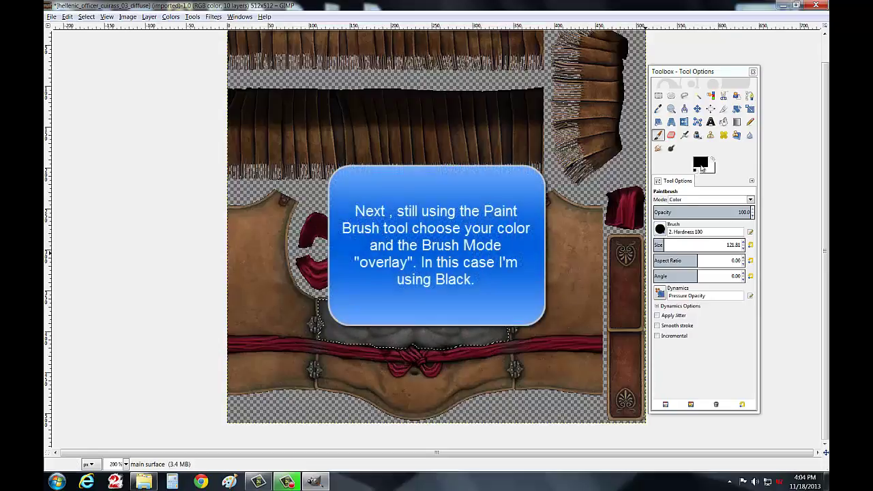
Step: Paint black in Overlay mode over the grey chest plate to make it near-black
{"action": "left_click", "coordinate": [693, 199]}
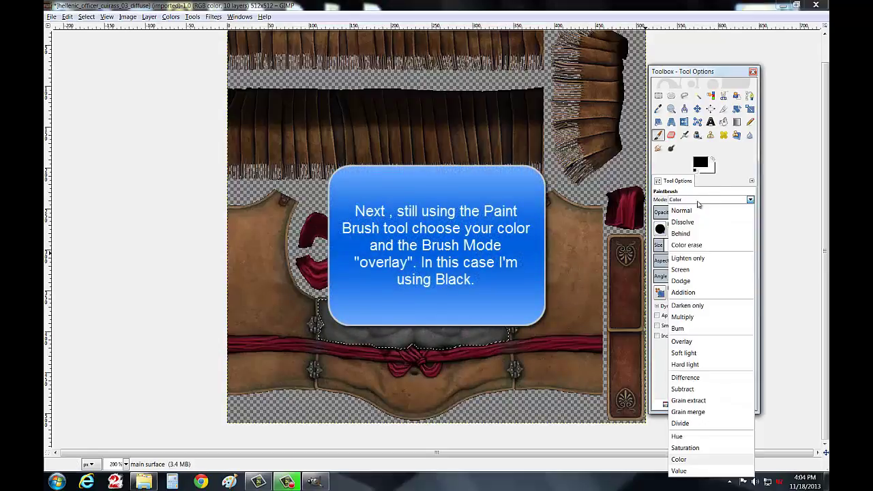
{"action": "left_click", "coordinate": [682, 342]}
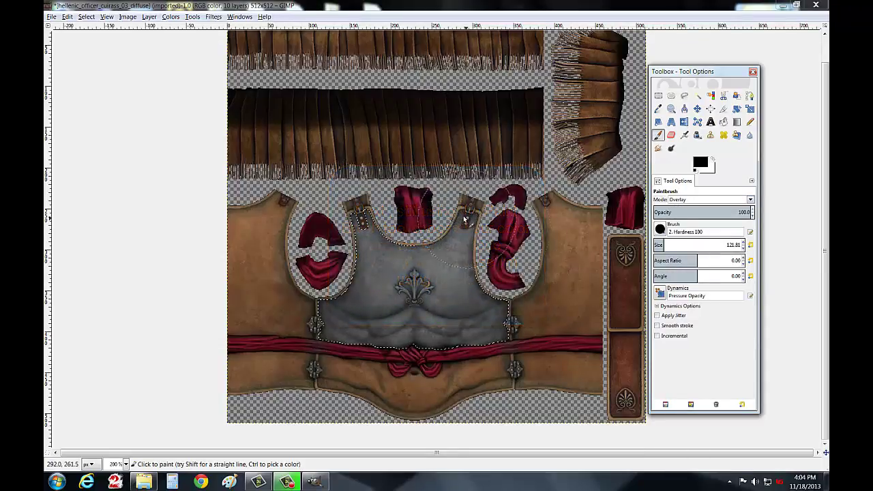
{"action": "mouse_move", "coordinate": [462, 214]}
{"action": "left_mouse_down"}
{"action": "mouse_move", "coordinate": [366, 232]}
{"action": "mouse_move", "coordinate": [514, 326]}
{"action": "mouse_move", "coordinate": [477, 308]}
{"action": "left_mouse_up"}
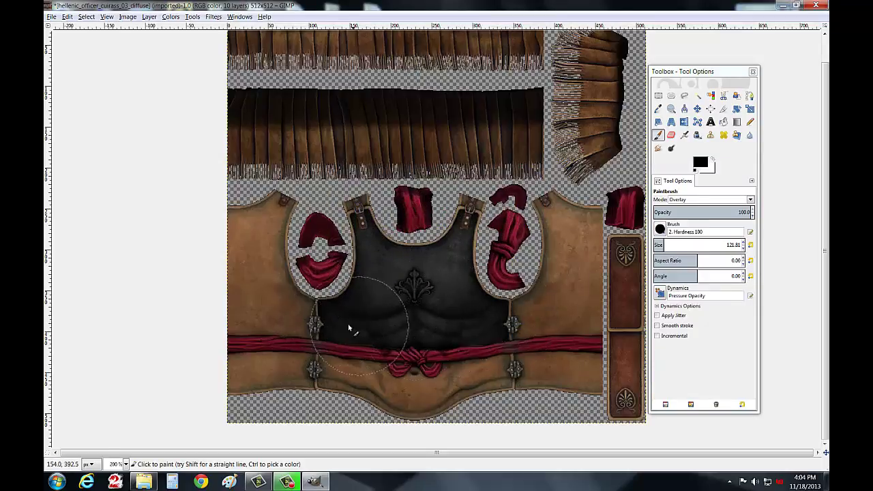
{"action": "left_click", "coordinate": [683, 96]}
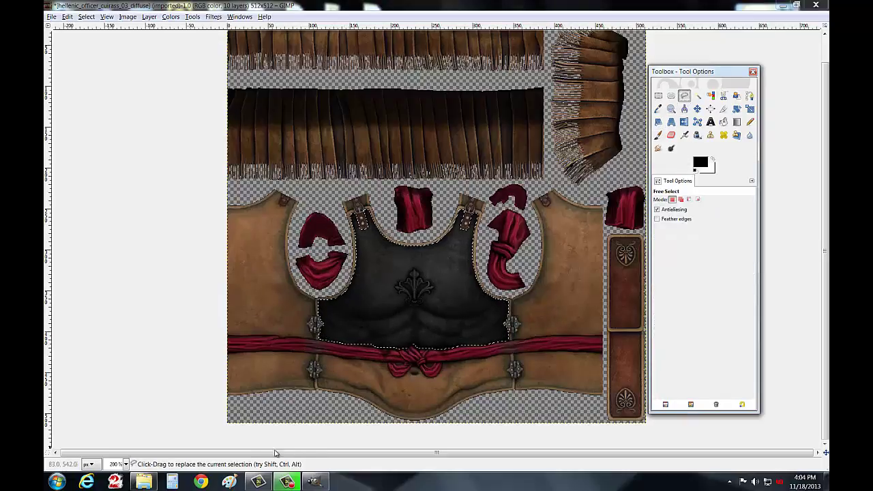
Step: Zoom to 800% and start a free-select outline at the left belt clasp
{"action": "left_click", "coordinate": [126, 463]}
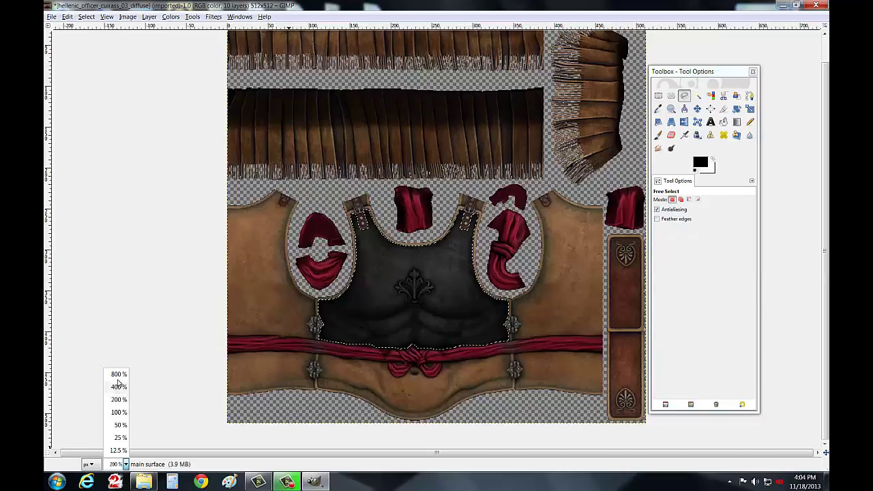
{"action": "left_click", "coordinate": [119, 374]}
{"action": "scroll", "coordinate": [366, 364], "scroll_direction": "down", "scroll_amount": 5}
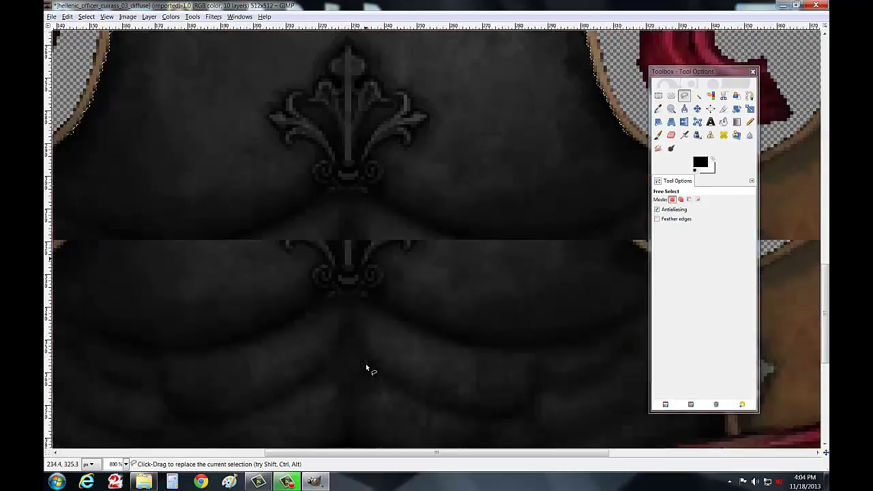
{"action": "scroll", "coordinate": [318, 368], "scroll_direction": "down", "scroll_amount": 5}
{"action": "scroll", "coordinate": [306, 287], "scroll_direction": "left", "scroll_amount": 5}
{"action": "scroll", "coordinate": [300, 215], "scroll_direction": "left", "scroll_amount": 1}
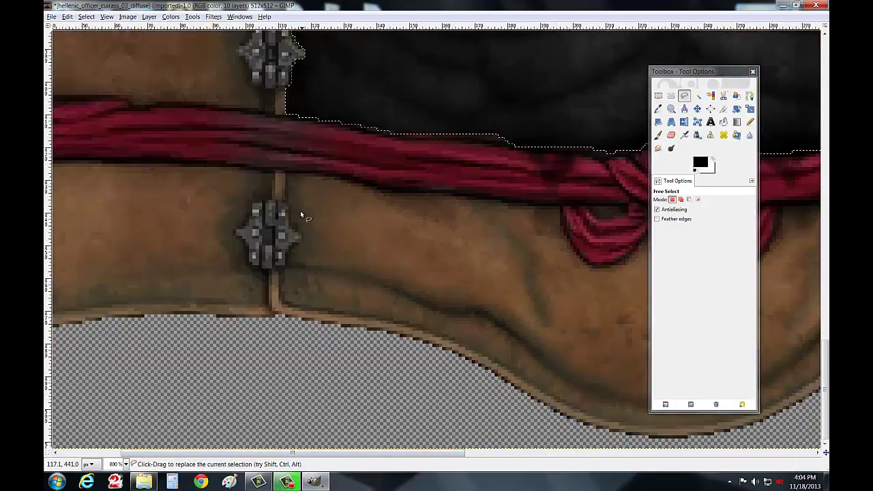
{"action": "left_click", "coordinate": [285, 172]}
{"action": "left_click", "coordinate": [287, 200]}
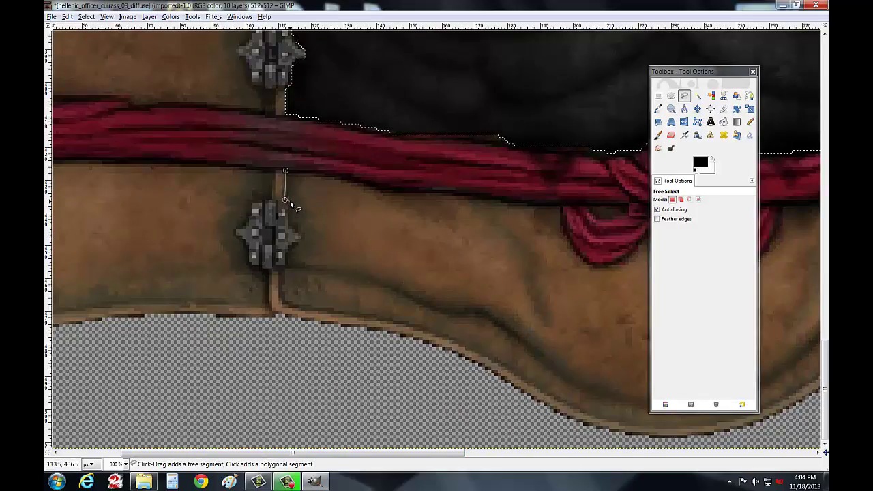
Step: Continue the outline below the clasp and along the lower panel's curved bottom edge
{"action": "left_click", "coordinate": [301, 244]}
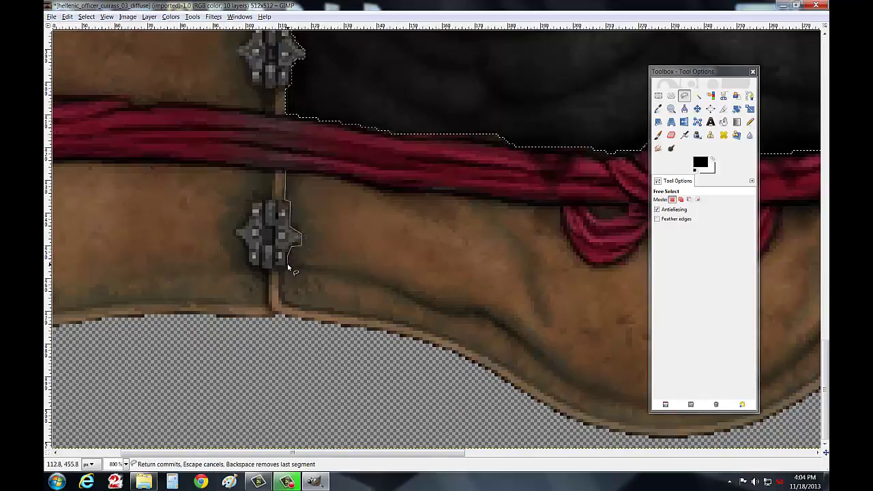
{"action": "left_click", "coordinate": [280, 268]}
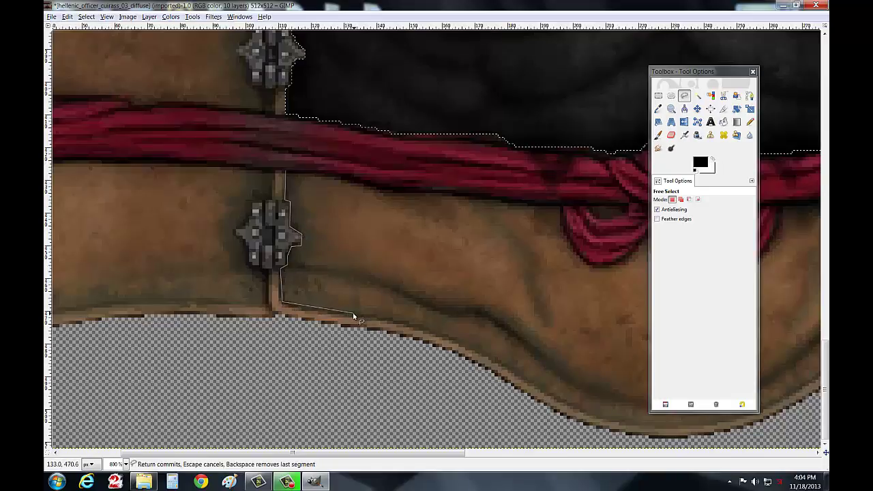
{"action": "left_click", "coordinate": [466, 345]}
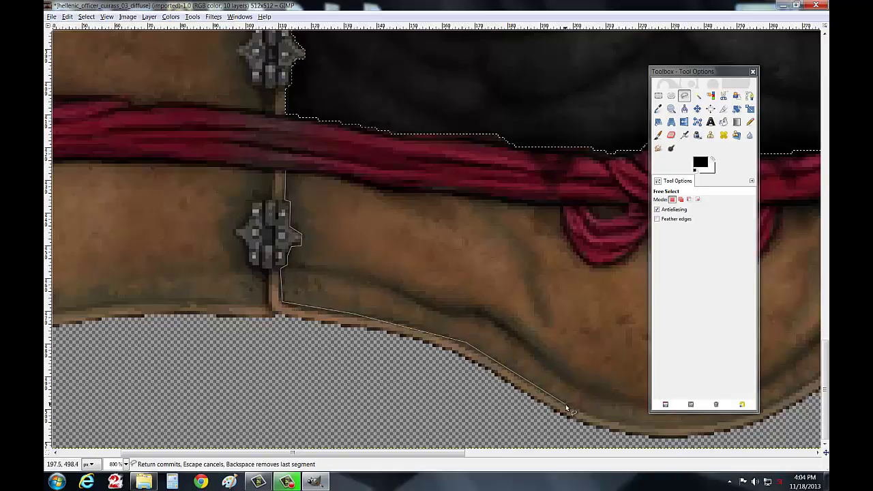
{"action": "left_click", "coordinate": [646, 425]}
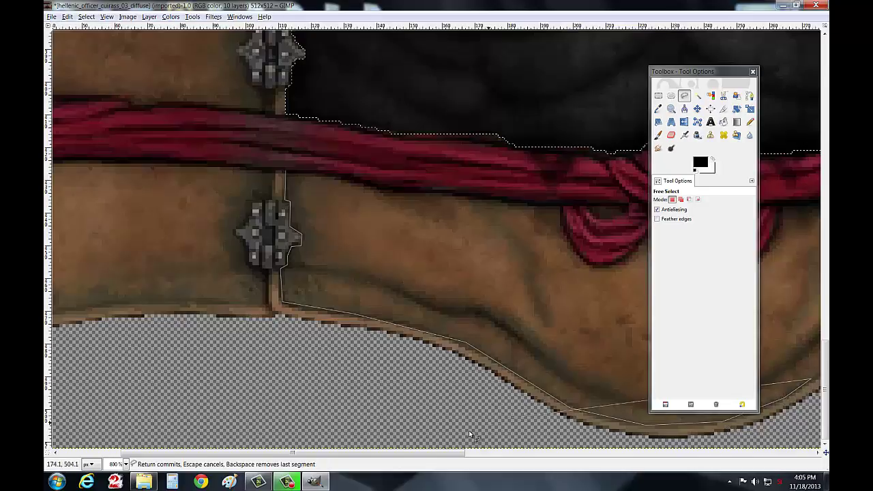
{"action": "left_click_drag", "start_coordinate": [436, 453], "coordinate": [688, 468]}
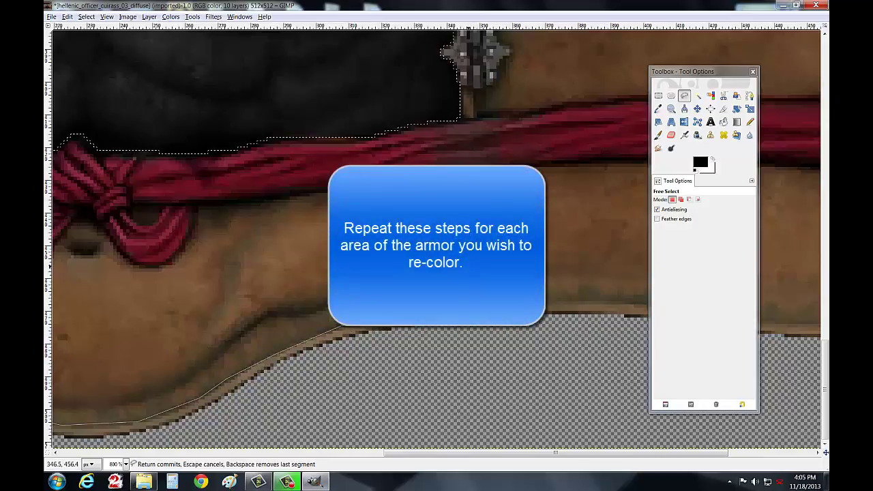
Step: Resume the outline up around the buckle to where the strap meets the sash
{"action": "left_click", "coordinate": [467, 266]}
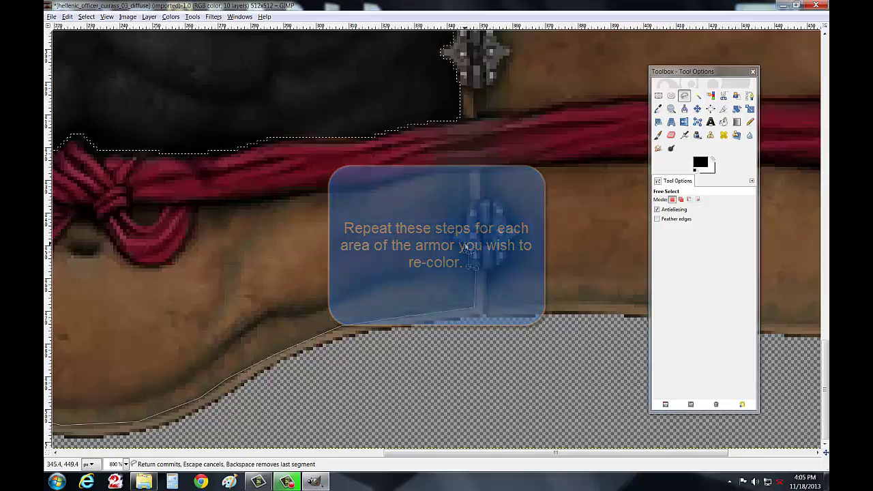
{"action": "left_click", "coordinate": [464, 247]}
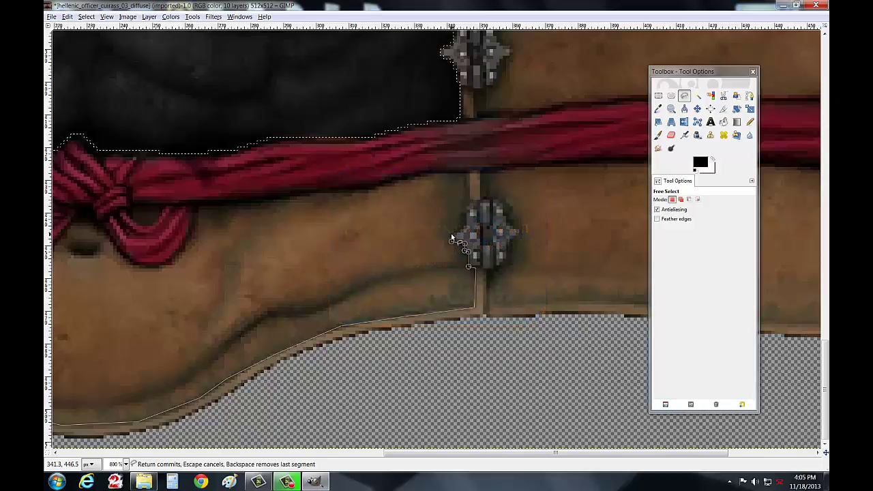
{"action": "left_click", "coordinate": [453, 234]}
{"action": "left_click", "coordinate": [465, 225]}
{"action": "left_click", "coordinate": [465, 210]}
{"action": "left_click", "coordinate": [470, 199]}
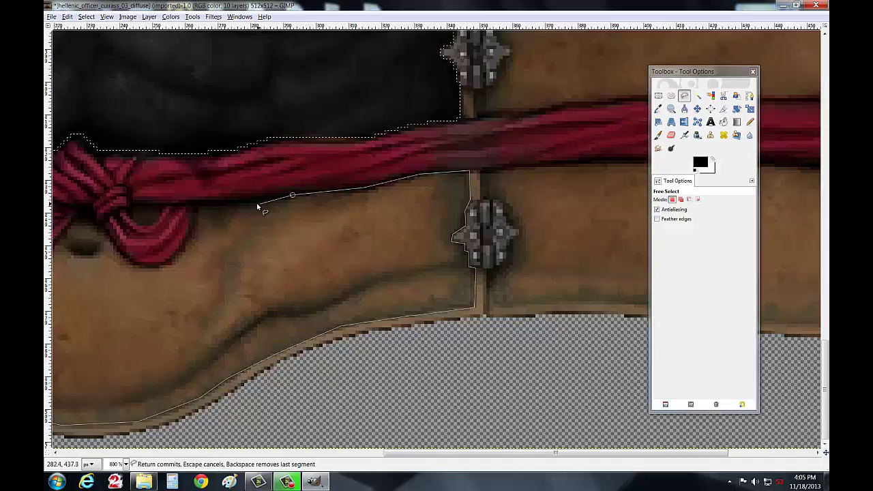
Step: Trace the sash's lower edge leftward under the hanging cloth to the panel's left edge
{"action": "left_click", "coordinate": [196, 205]}
{"action": "left_click", "coordinate": [192, 223]}
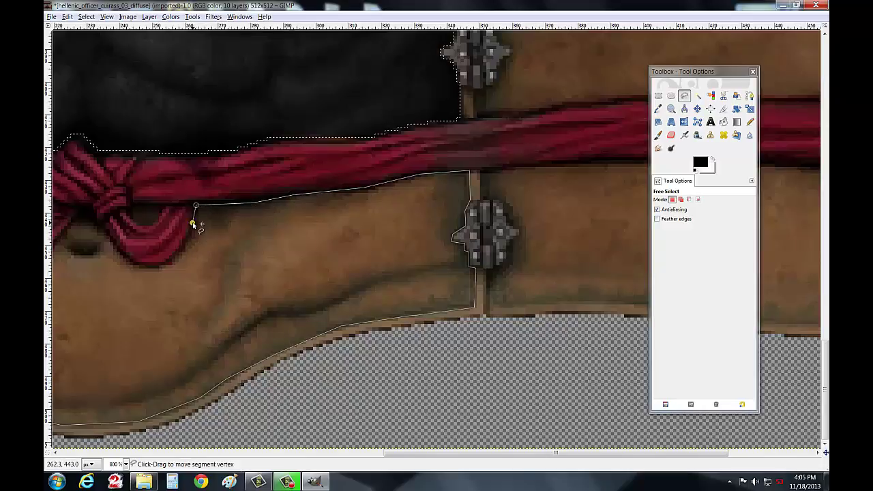
{"action": "left_click", "coordinate": [158, 266]}
{"action": "left_click", "coordinate": [137, 265]}
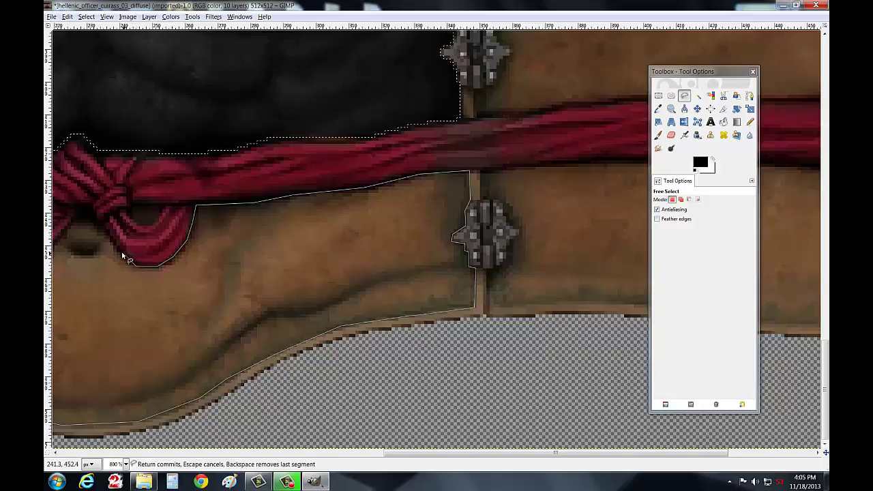
{"action": "left_click", "coordinate": [91, 211]}
{"action": "left_click", "coordinate": [65, 228]}
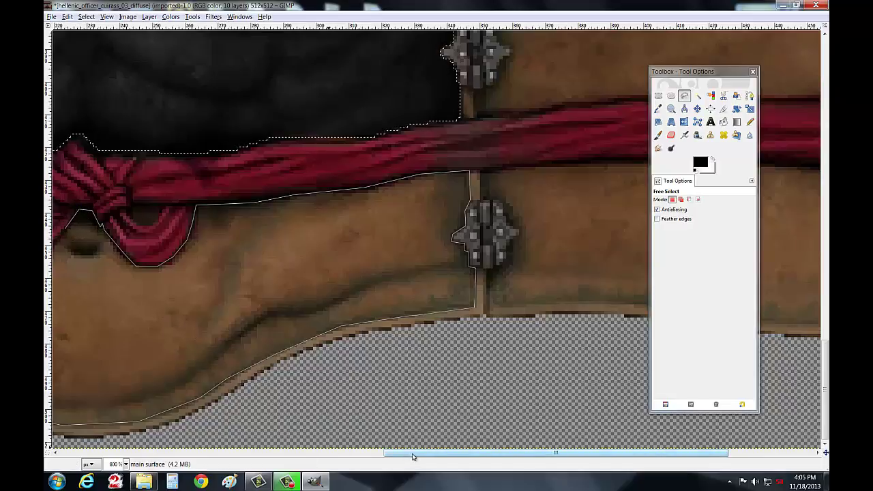
{"action": "left_click_drag", "start_coordinate": [409, 454], "coordinate": [239, 454]}
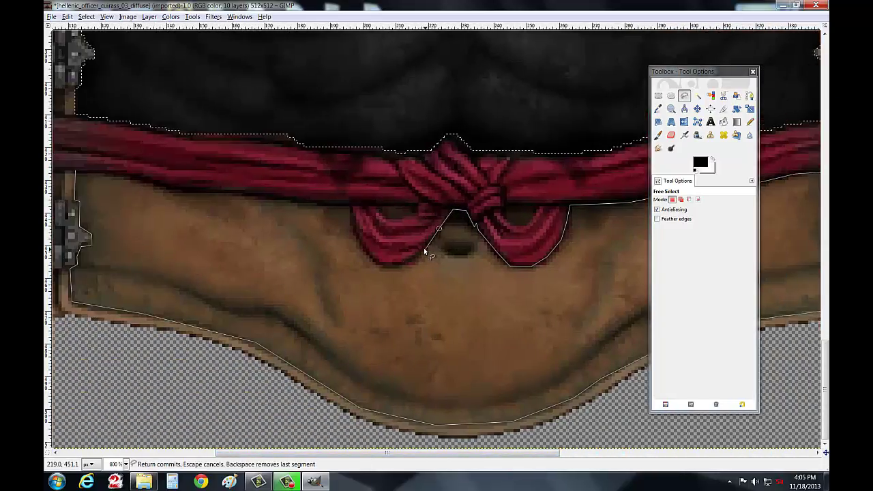
Step: Outline around the sash bow loops and close the lower-panel selection
{"action": "left_click", "coordinate": [421, 248]}
{"action": "left_click", "coordinate": [388, 266]}
{"action": "left_click", "coordinate": [372, 262]}
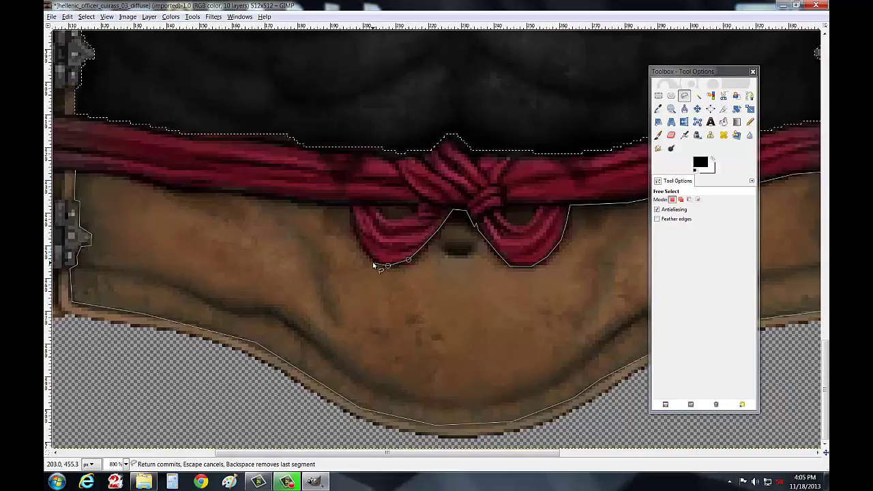
{"action": "left_click", "coordinate": [352, 204]}
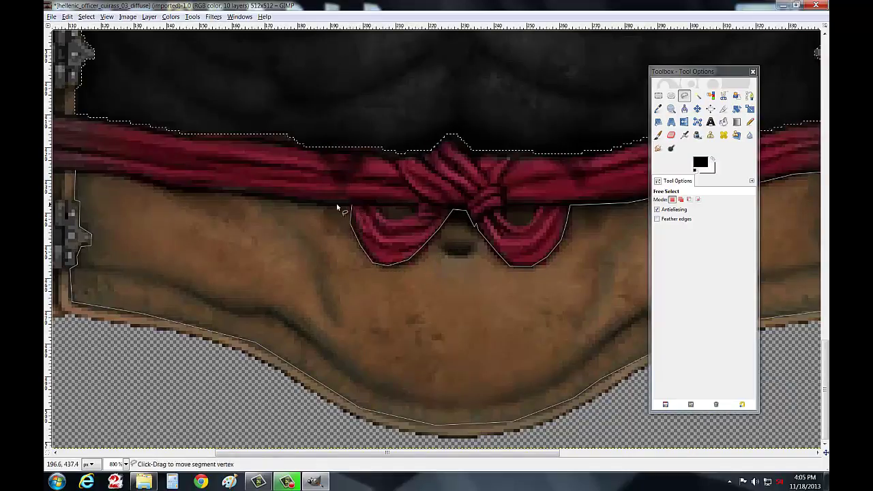
{"action": "left_click", "coordinate": [216, 190]}
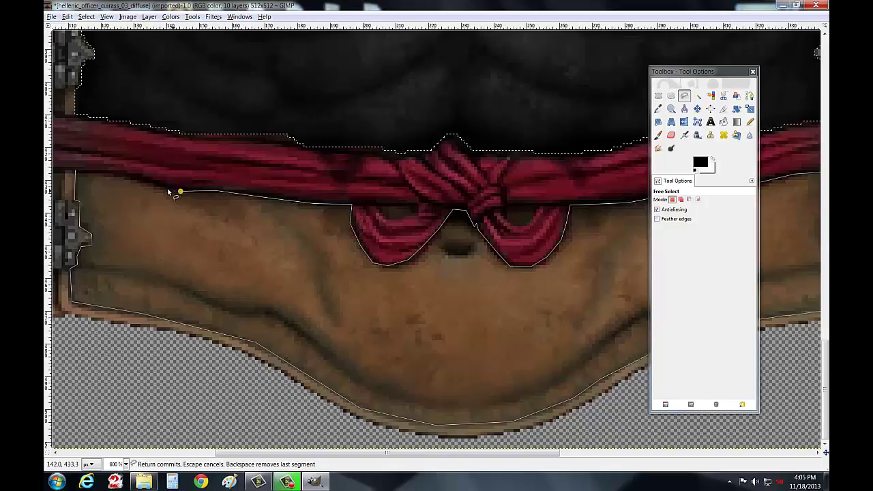
{"action": "left_click", "coordinate": [108, 174]}
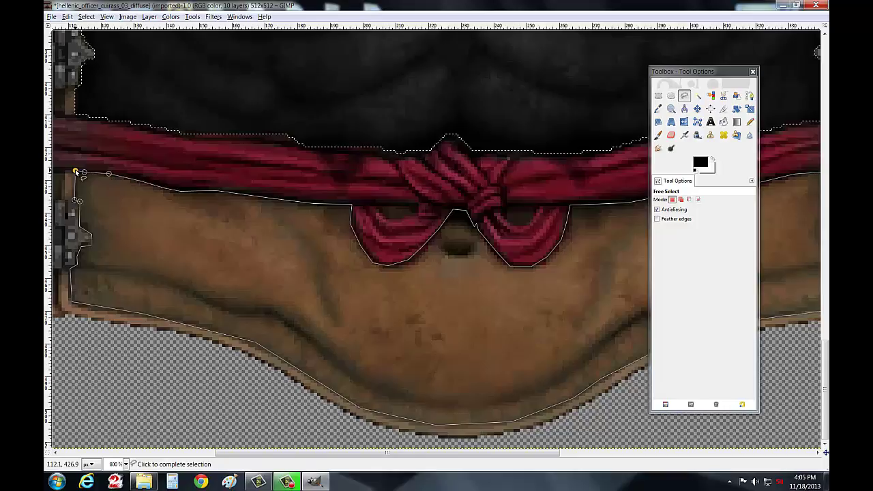
{"action": "left_click", "coordinate": [76, 171]}
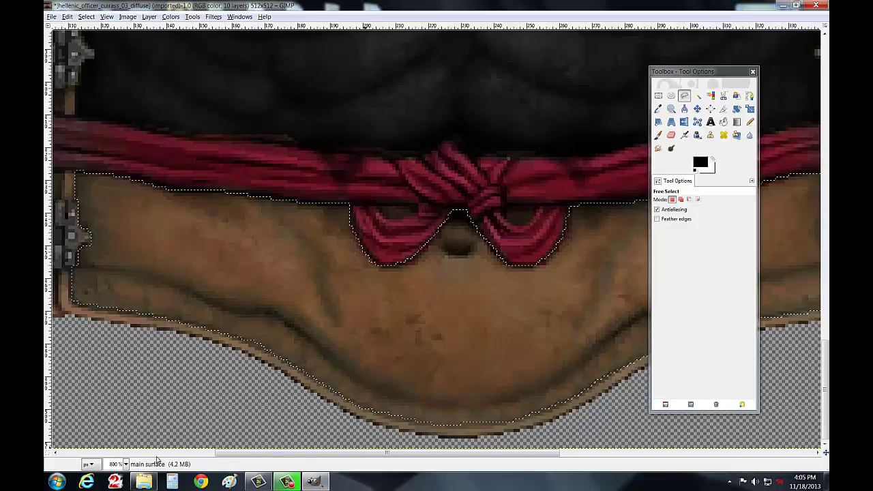
Step: At 200% zoom, paint black in Color mode to turn the lower panel grey
{"action": "left_click", "coordinate": [126, 463]}
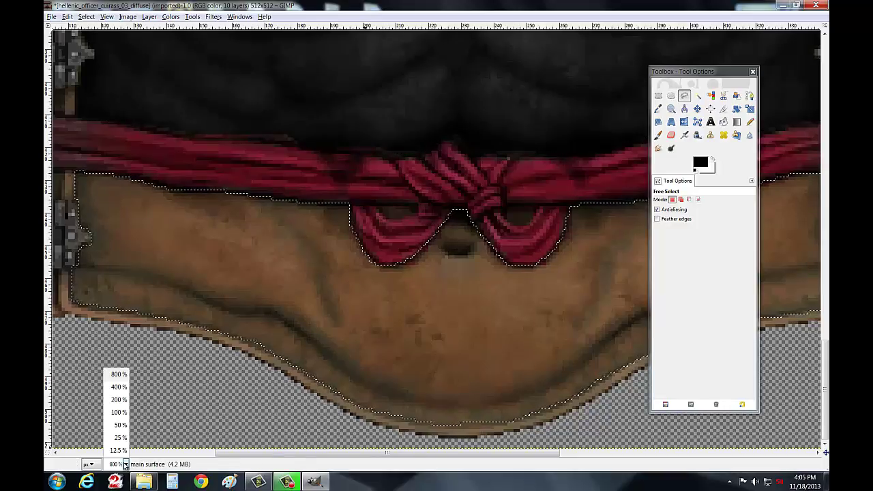
{"action": "left_click", "coordinate": [119, 400]}
{"action": "left_click", "coordinate": [659, 135]}
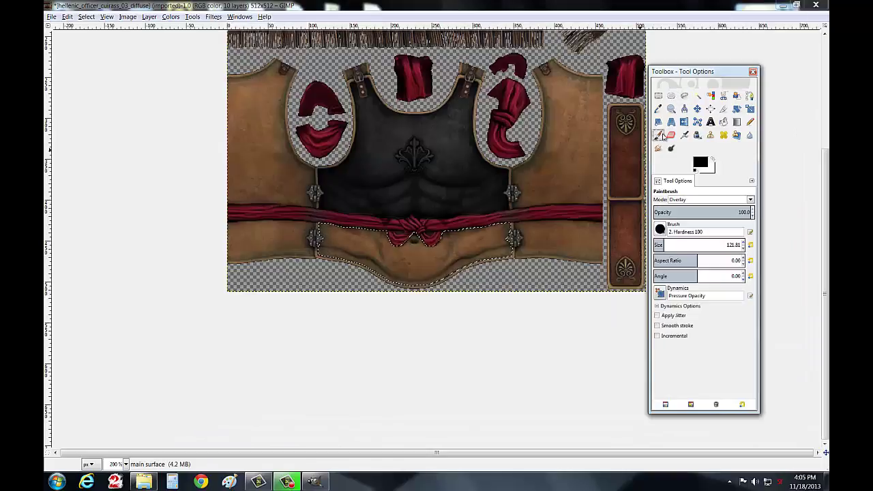
{"action": "left_click", "coordinate": [694, 199]}
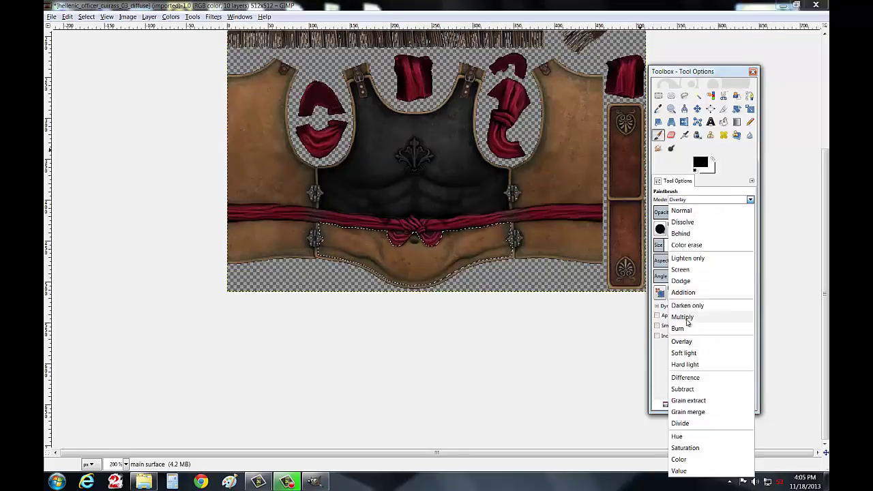
{"action": "left_click", "coordinate": [679, 459]}
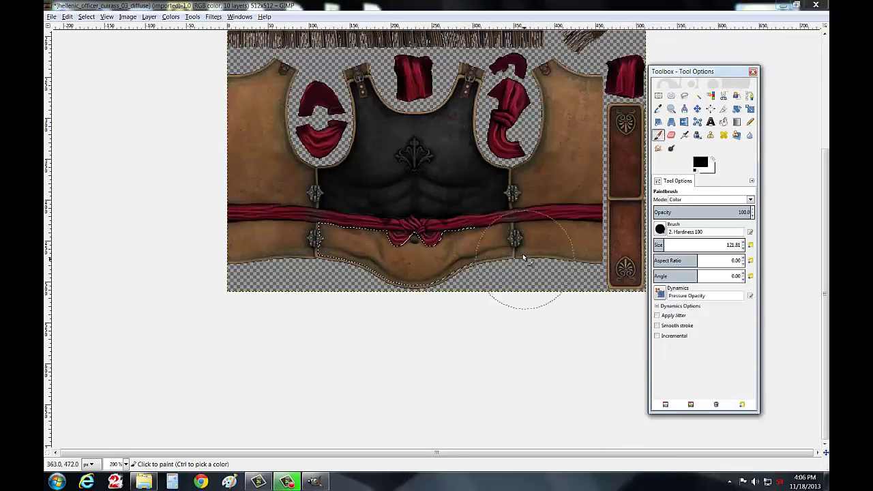
{"action": "left_click_drag", "start_coordinate": [524, 258], "coordinate": [319, 249]}
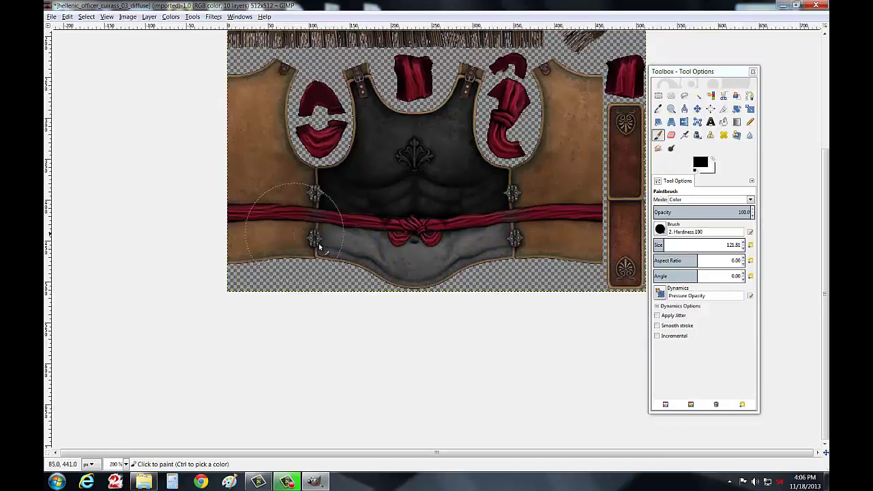
Step: Paint black in Overlay mode to darken the lower panel to near-black
{"action": "left_click", "coordinate": [690, 200]}
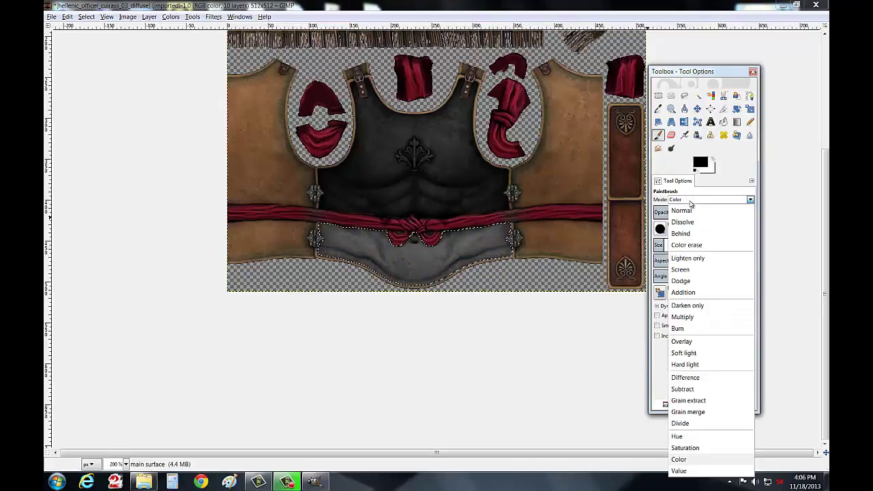
{"action": "left_click", "coordinate": [681, 341]}
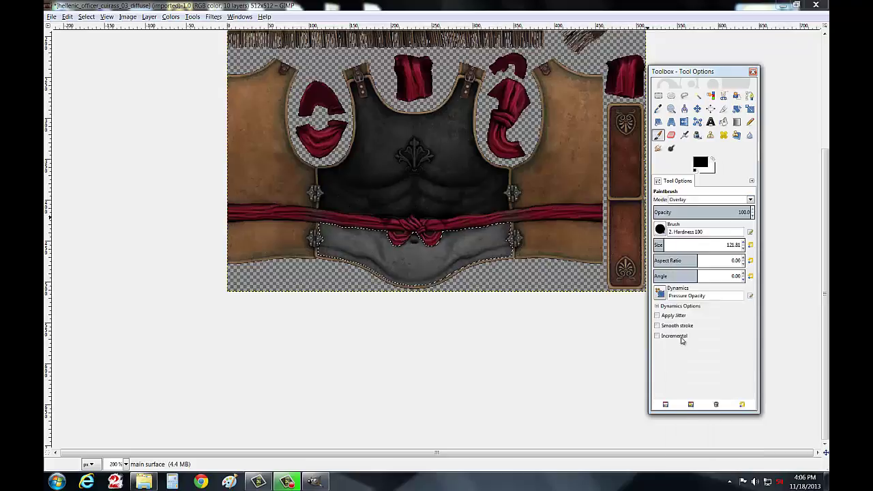
{"action": "mouse_move", "coordinate": [518, 245]}
{"action": "left_mouse_down"}
{"action": "mouse_move", "coordinate": [285, 237]}
{"action": "mouse_move", "coordinate": [468, 234]}
{"action": "left_mouse_up"}
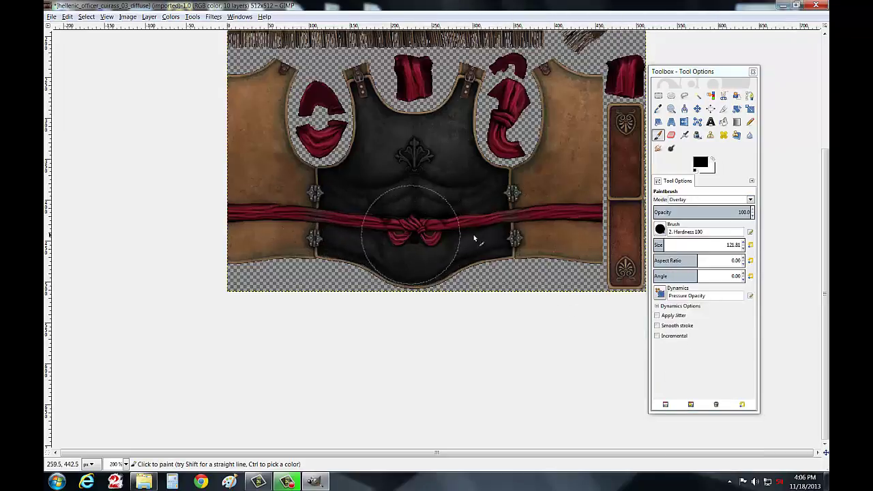
{"action": "left_click", "coordinate": [126, 464]}
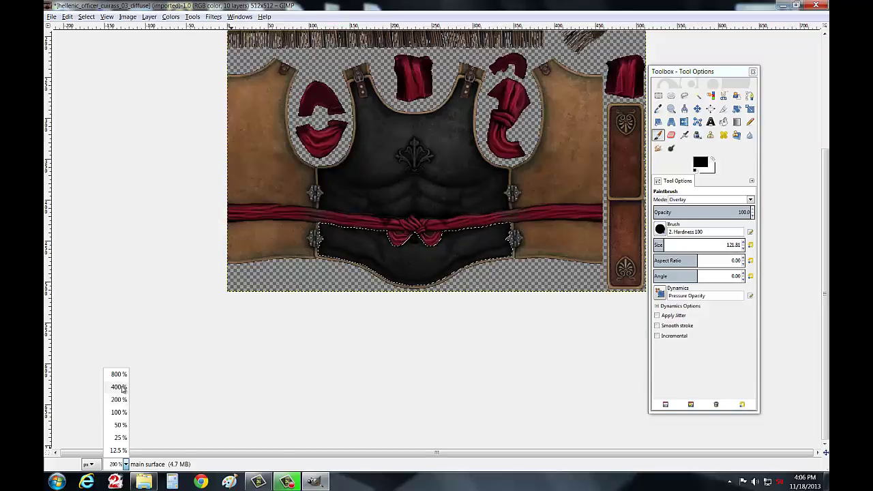
Step: At 400% zoom, free-select the small dark gap inside the sash bow
{"action": "left_click", "coordinate": [120, 387]}
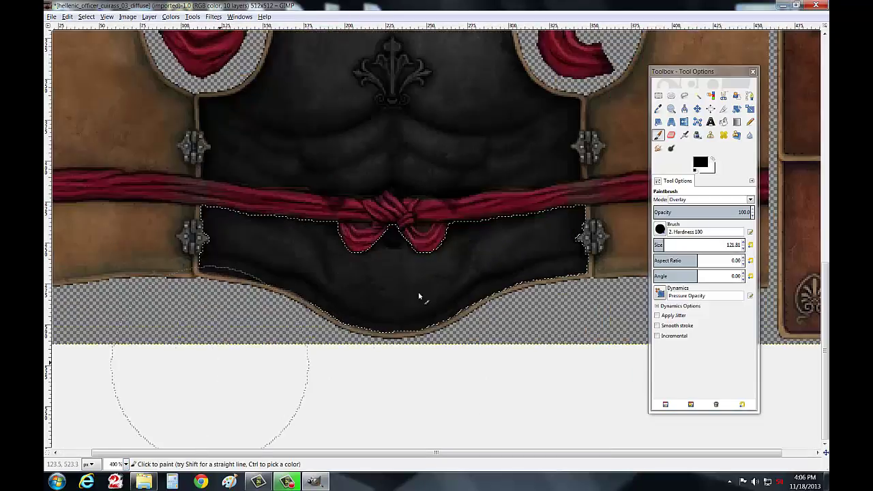
{"action": "left_click", "coordinate": [684, 95]}
{"action": "left_click", "coordinate": [352, 223]}
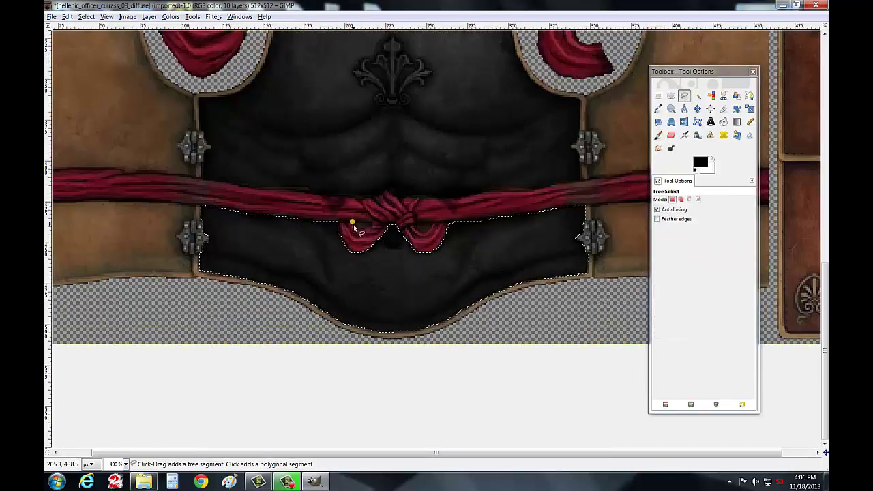
{"action": "left_click", "coordinate": [356, 228]}
{"action": "left_click", "coordinate": [360, 229]}
{"action": "left_click", "coordinate": [366, 228]}
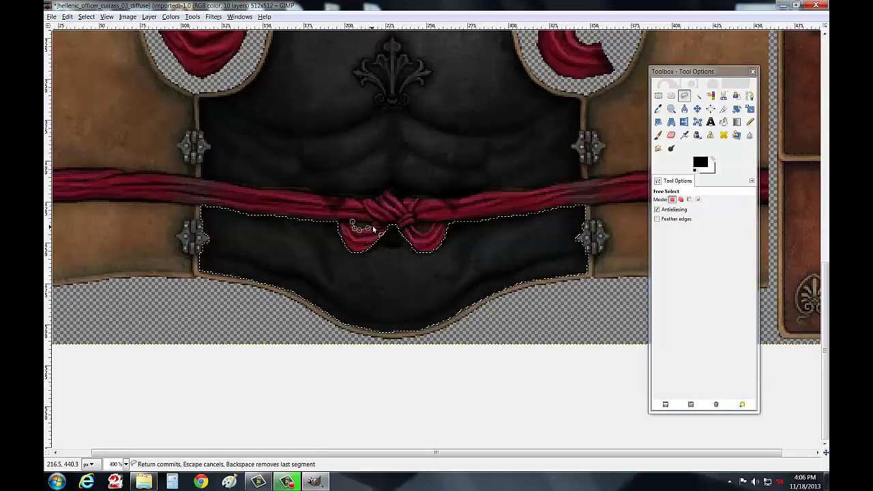
{"action": "left_click", "coordinate": [353, 222]}
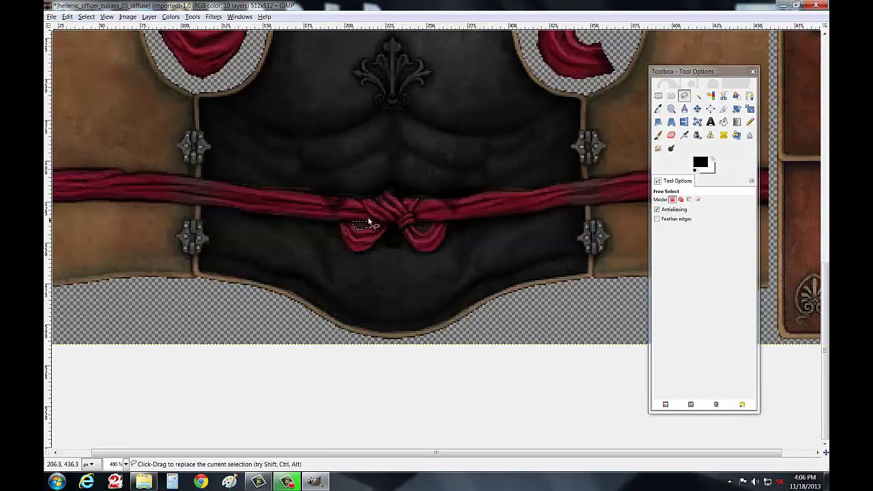
Step: Set the Paintbrush mode to Color, then back to Overlay, for the bow gap
{"action": "left_click", "coordinate": [658, 135]}
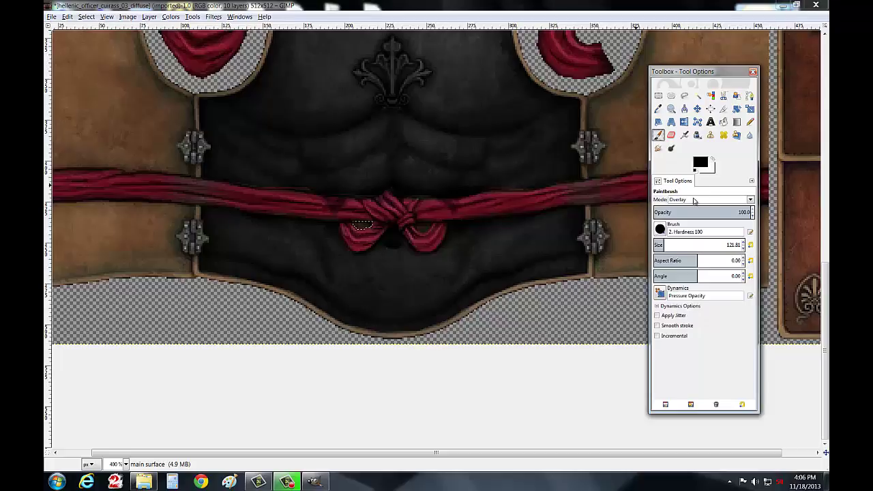
{"action": "left_click", "coordinate": [694, 200]}
{"action": "left_click", "coordinate": [703, 459]}
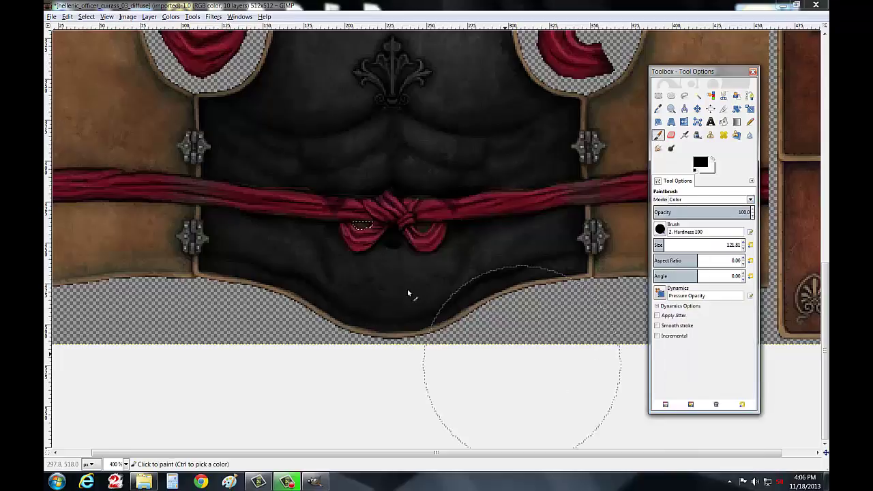
{"action": "left_click", "coordinate": [706, 199]}
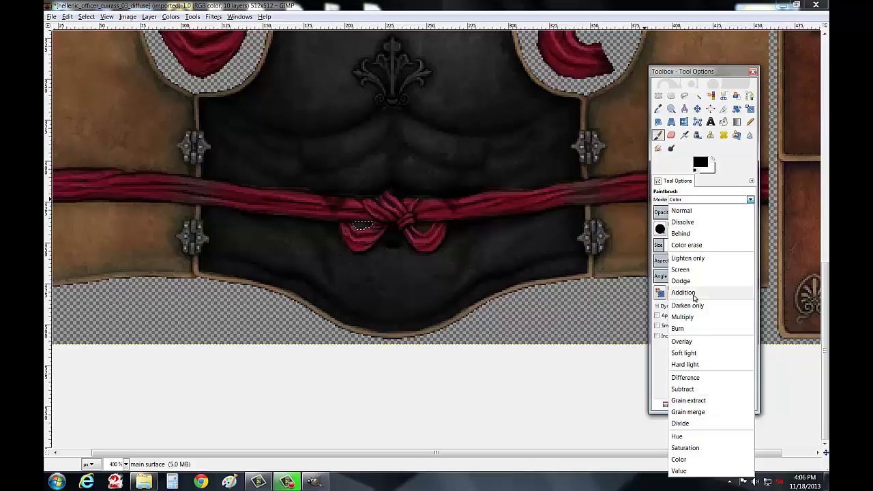
{"action": "left_click", "coordinate": [682, 341]}
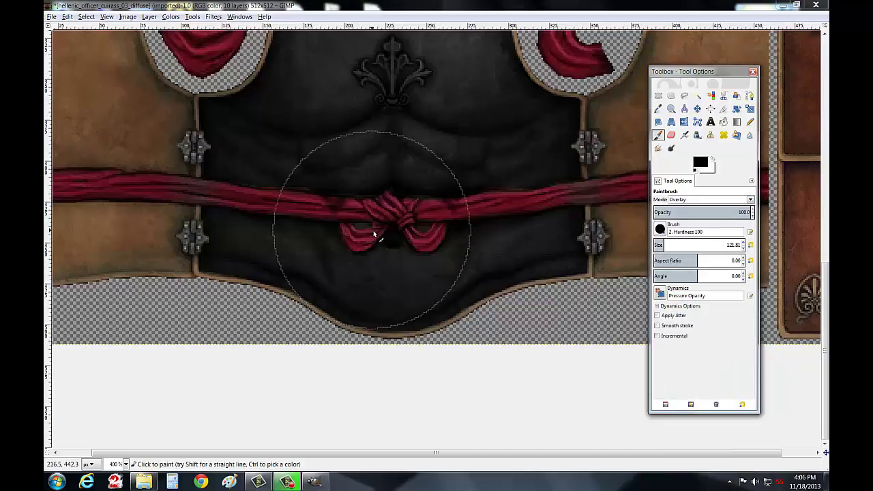
Step: Free-select a small spot on the right loop of the red bow
{"action": "left_click", "coordinate": [685, 96]}
{"action": "left_click", "coordinate": [417, 221]}
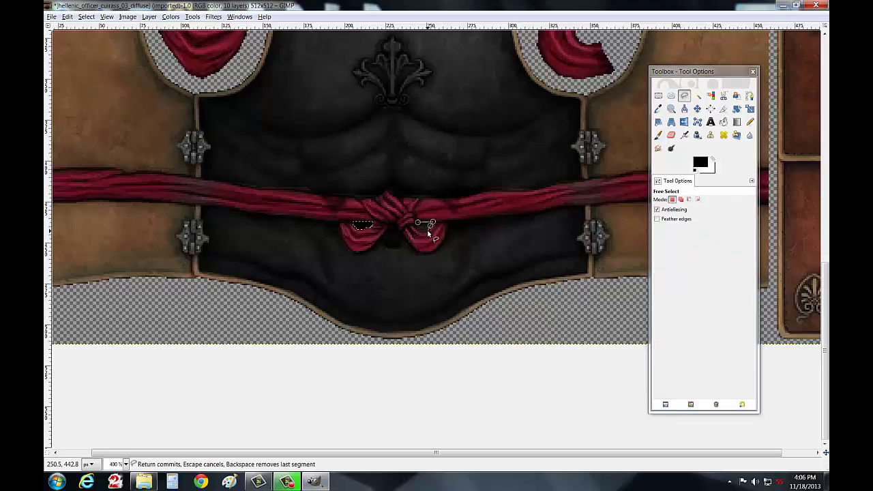
{"action": "left_click_drag", "start_coordinate": [427, 228], "coordinate": [428, 235]}
{"action": "left_click", "coordinate": [420, 231]}
{"action": "left_click", "coordinate": [417, 222]}
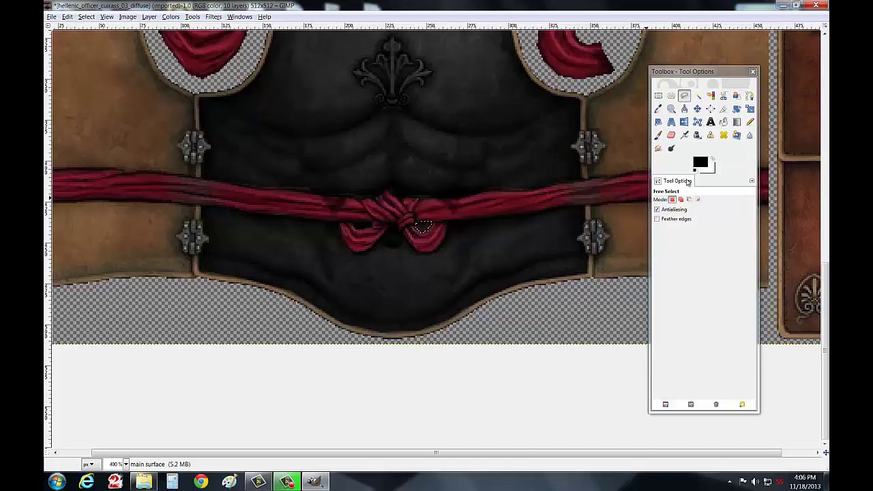
Step: Cycle the Paintbrush mode through Color and Overlay, then return to Free Select
{"action": "left_click", "coordinate": [659, 135]}
{"action": "left_click", "coordinate": [688, 199]}
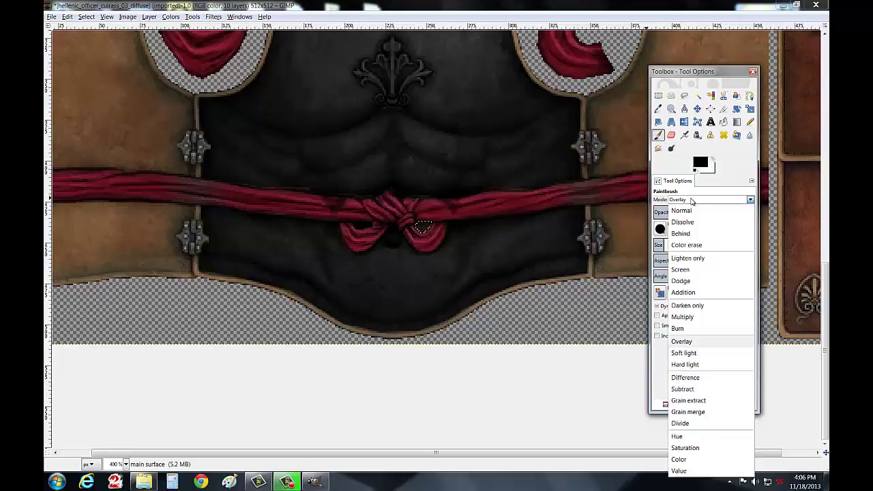
{"action": "left_click", "coordinate": [687, 463]}
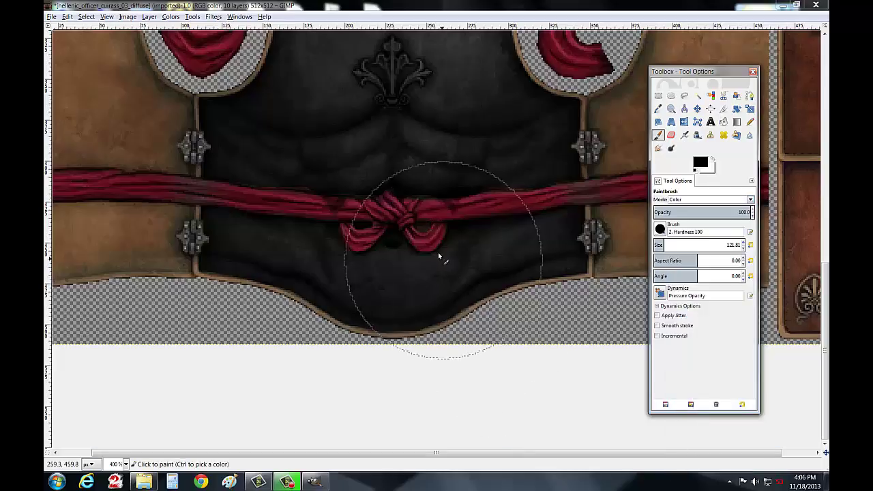
{"action": "left_click", "coordinate": [698, 199]}
{"action": "left_click", "coordinate": [693, 339]}
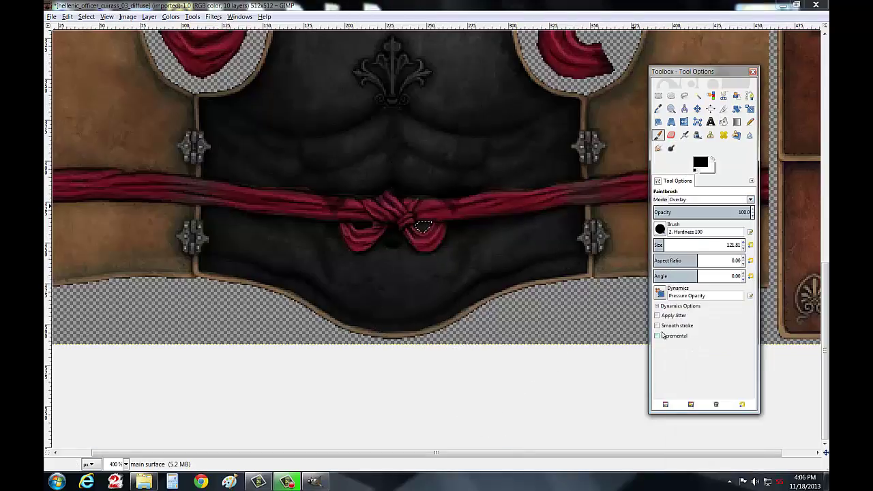
{"action": "left_click", "coordinate": [684, 96]}
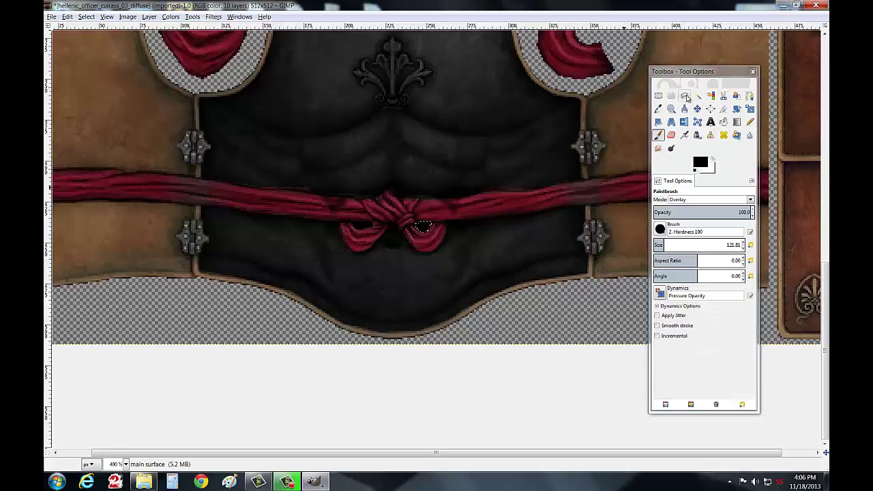
{"action": "left_click_drag", "start_coordinate": [526, 452], "coordinate": [360, 455]}
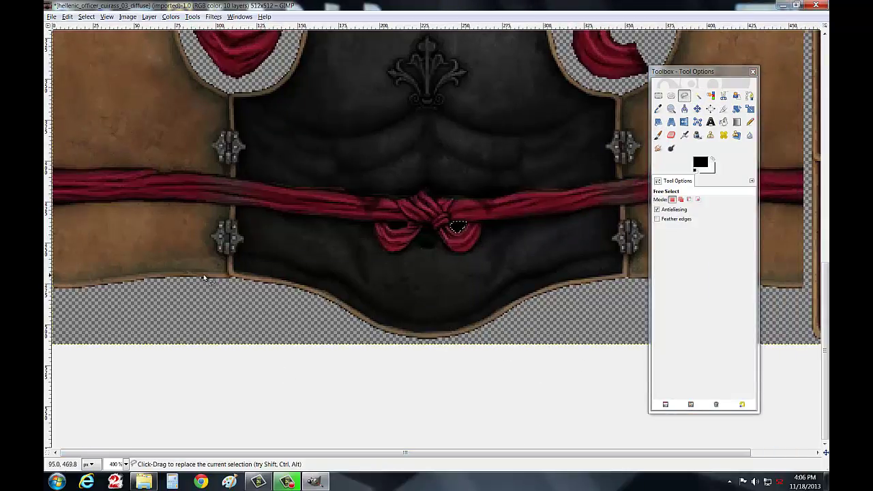
Step: Begin the Free Select outline along the top edge of the left tan panel
{"action": "scroll", "coordinate": [201, 290], "scroll_direction": "up", "scroll_amount": 5}
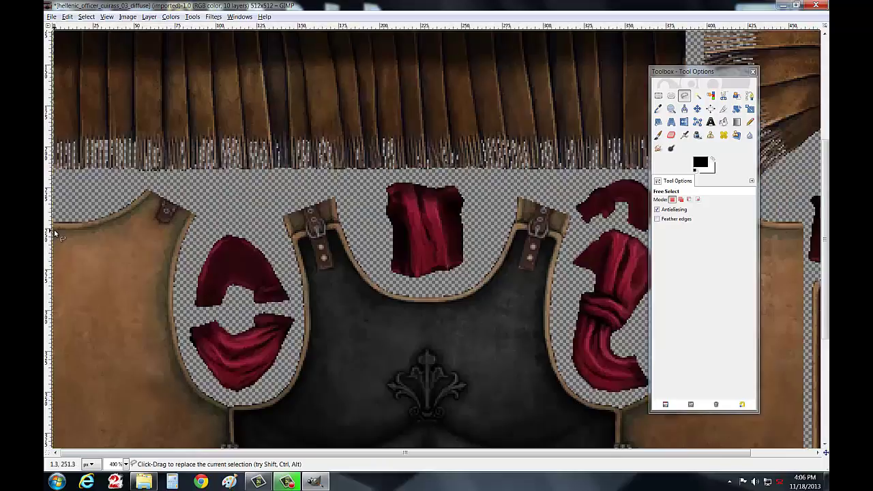
{"action": "left_click", "coordinate": [153, 189]}
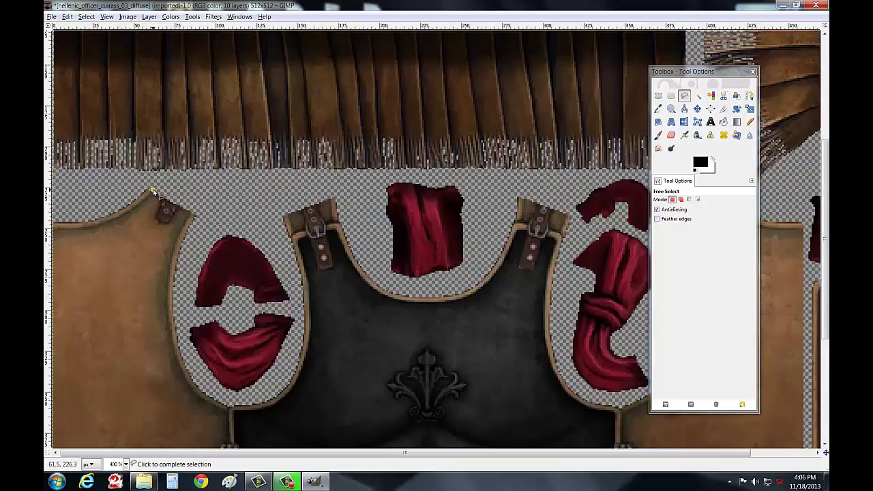
{"action": "left_click", "coordinate": [125, 216]}
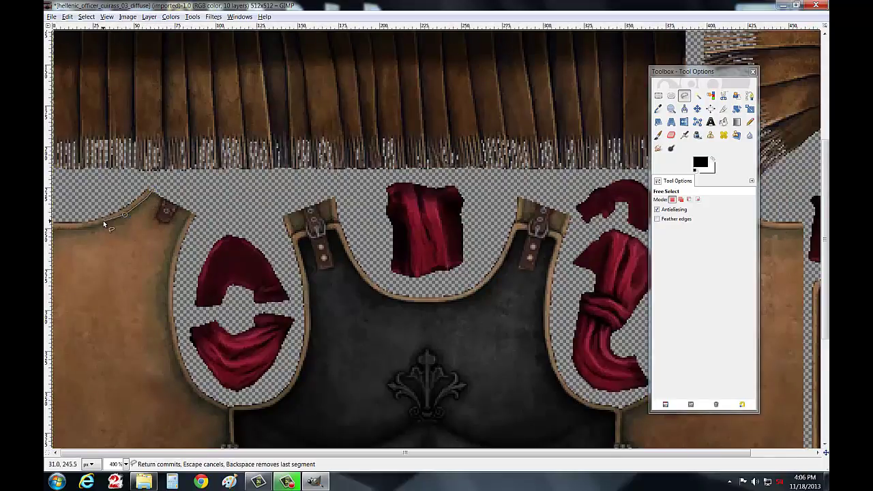
{"action": "left_click", "coordinate": [103, 221]}
{"action": "left_click", "coordinate": [79, 229]}
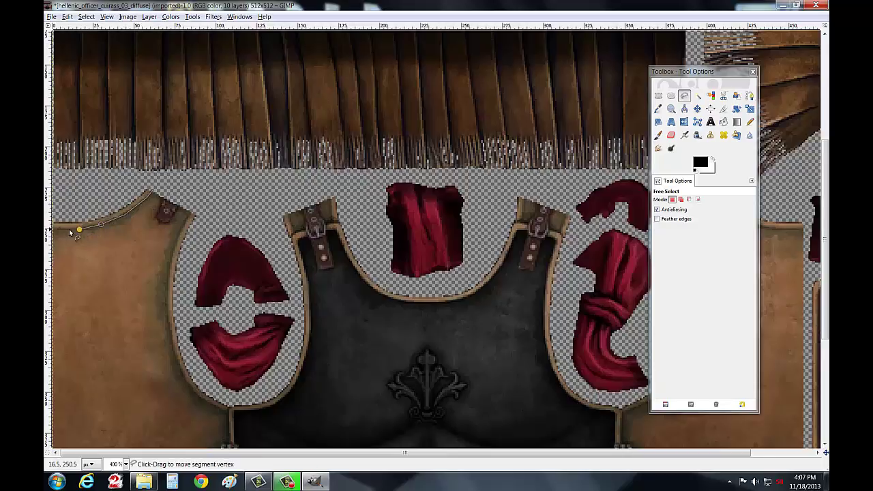
{"action": "left_click", "coordinate": [58, 230]}
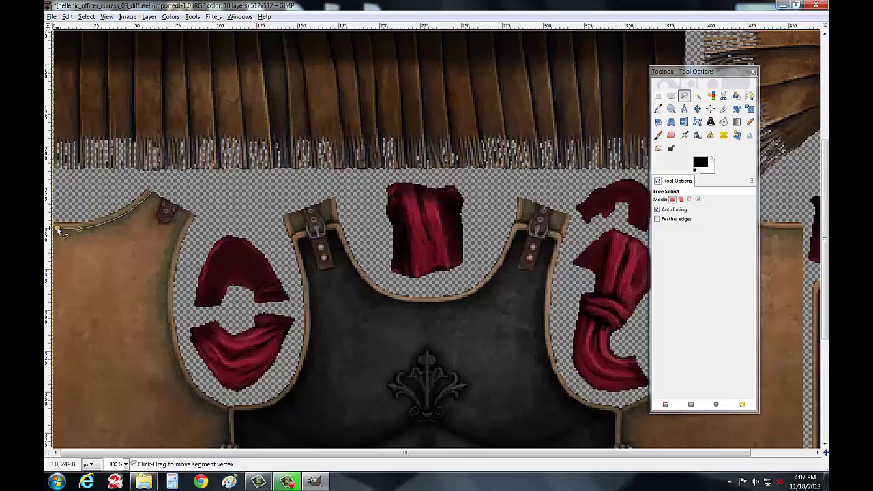
Step: At 800% zoom, continue the outline along the red sash and around the metal clasp
{"action": "left_click", "coordinate": [125, 464]}
{"action": "left_click", "coordinate": [116, 396]}
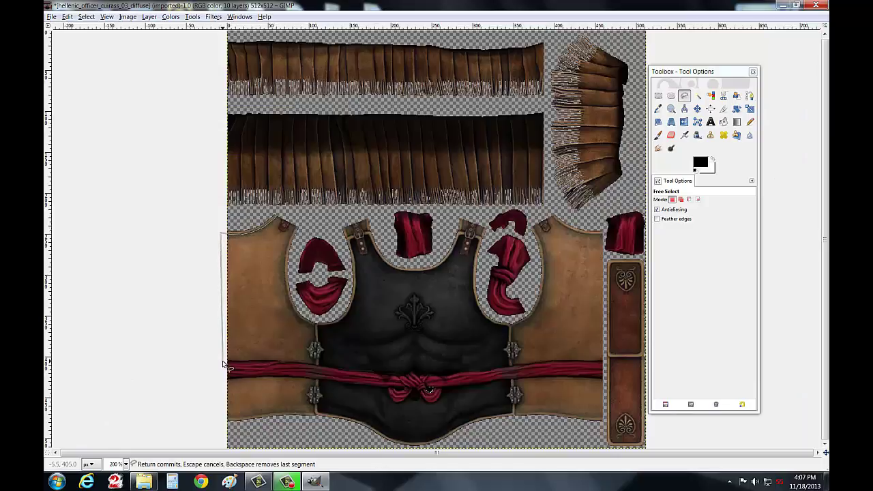
{"action": "left_click", "coordinate": [126, 464]}
{"action": "left_click", "coordinate": [116, 375]}
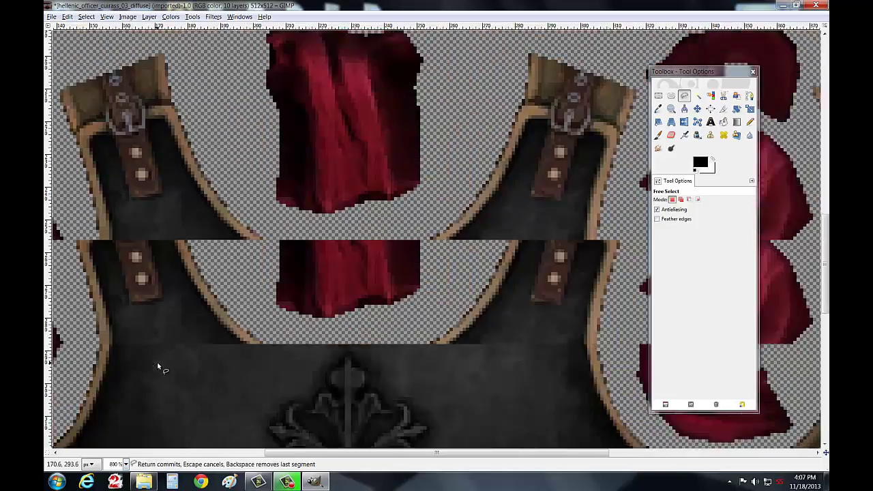
{"action": "scroll", "coordinate": [160, 364], "scroll_direction": "down", "scroll_amount": 5}
{"action": "left_click_drag", "start_coordinate": [343, 456], "coordinate": [138, 456]}
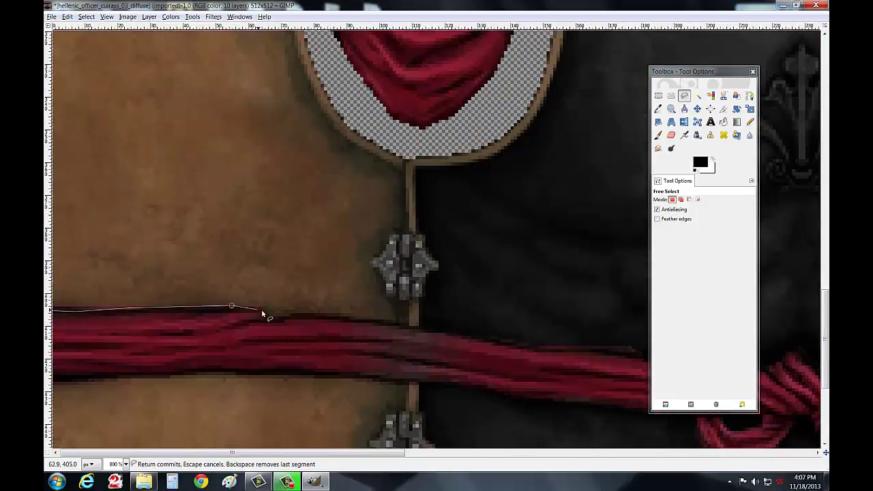
{"action": "left_click", "coordinate": [298, 315]}
{"action": "left_click", "coordinate": [407, 301]}
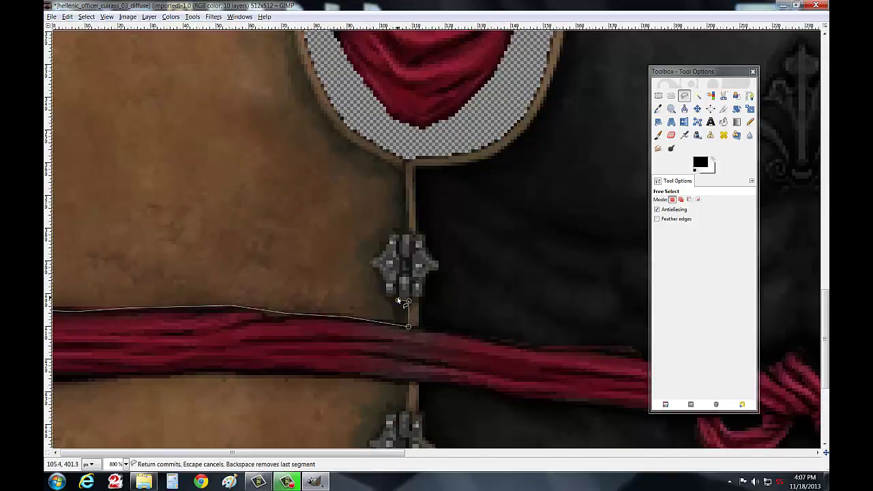
{"action": "left_click", "coordinate": [375, 256]}
{"action": "left_click", "coordinate": [388, 236]}
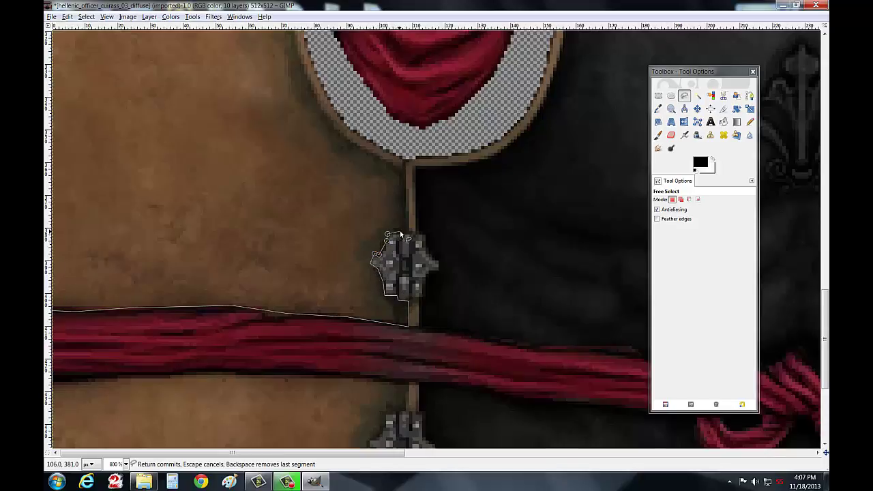
Step: Trace the outline up the panel's inner edge and along the armhole curve
{"action": "left_click", "coordinate": [404, 171]}
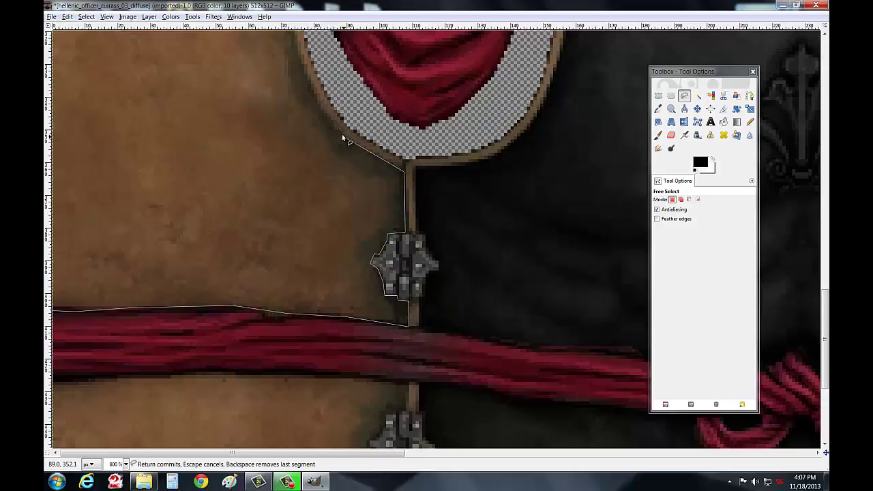
{"action": "left_click", "coordinate": [306, 68]}
{"action": "scroll", "coordinate": [297, 216], "scroll_direction": "up", "scroll_amount": 3}
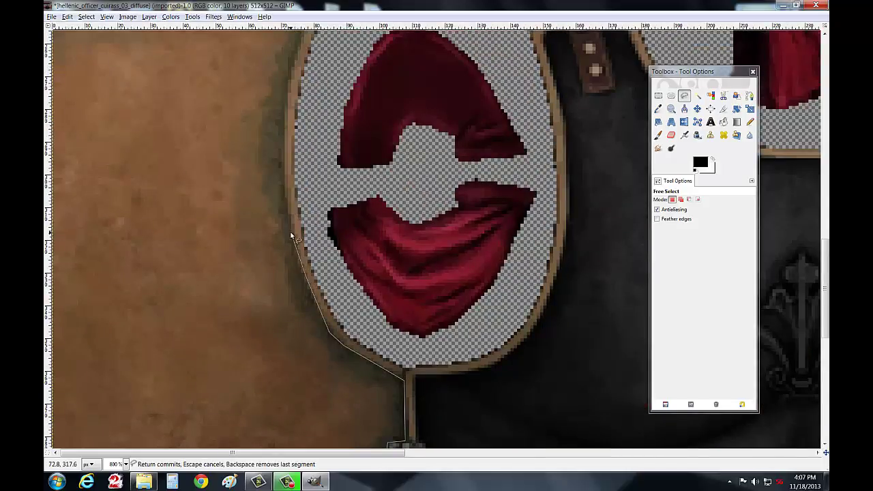
{"action": "left_click", "coordinate": [281, 162]}
{"action": "left_click", "coordinate": [290, 86]}
Step: Trace the shoulder edge around the strap tab and close the panel selection
{"action": "scroll", "coordinate": [298, 53], "scroll_direction": "up", "scroll_amount": 5}
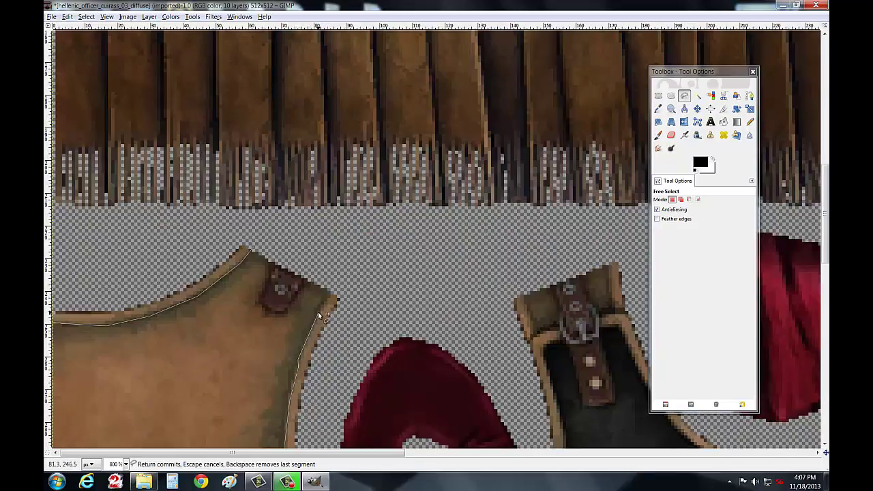
{"action": "left_click", "coordinate": [336, 289]}
{"action": "left_click", "coordinate": [306, 279]}
{"action": "left_click", "coordinate": [288, 309]}
{"action": "left_click", "coordinate": [263, 314]}
{"action": "left_click", "coordinate": [266, 287]}
{"action": "left_click", "coordinate": [249, 248]}
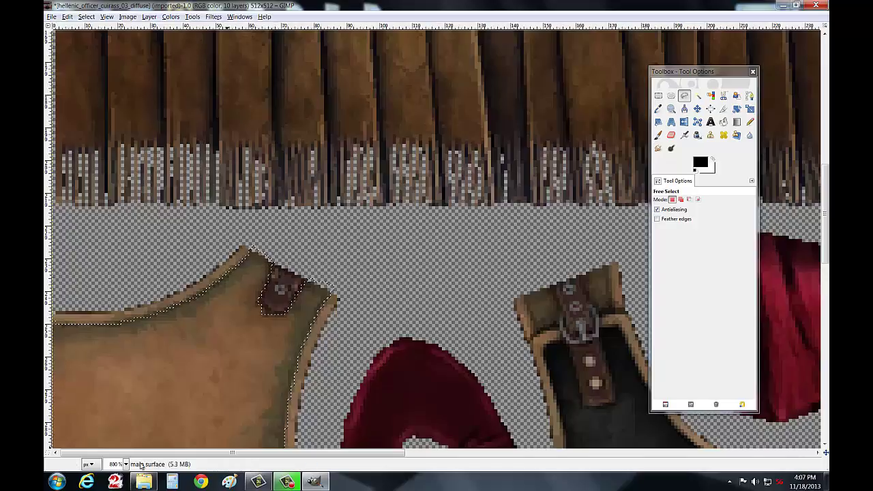
{"action": "left_click", "coordinate": [125, 464]}
Step: At 200% zoom, paint the selection black in Color mode, then again in Overlay mode
{"action": "left_click", "coordinate": [119, 400]}
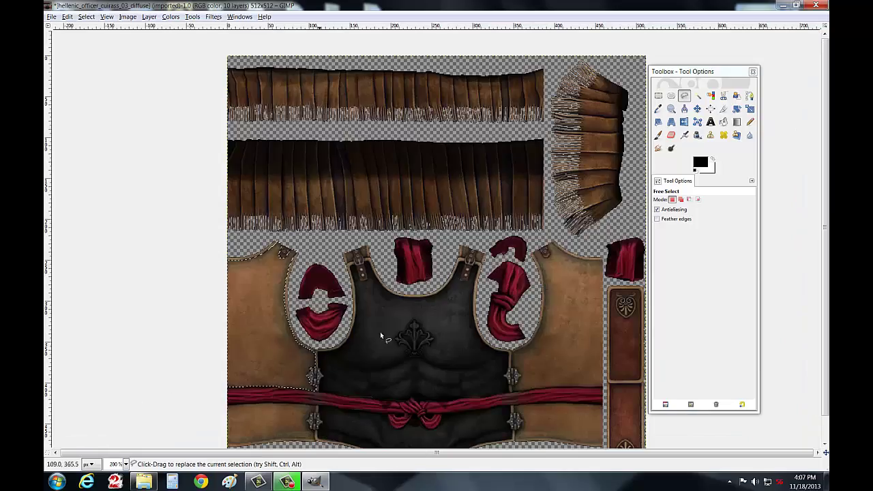
{"action": "left_click", "coordinate": [658, 134]}
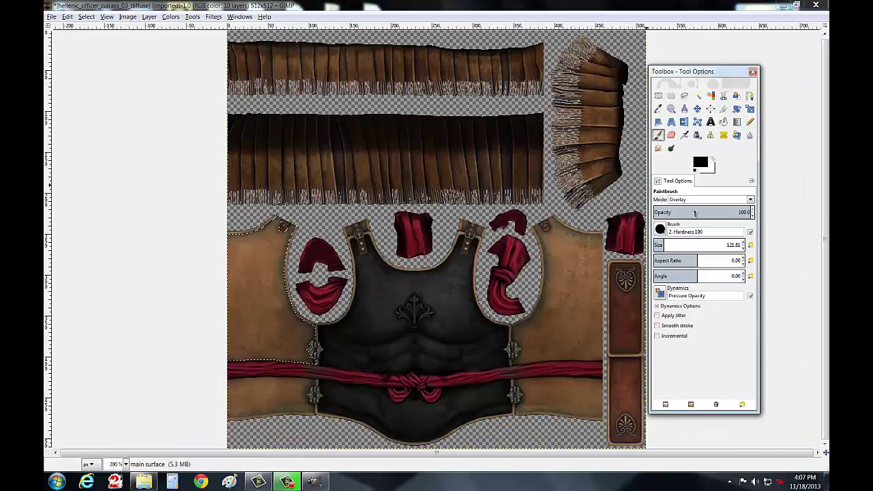
{"action": "left_click", "coordinate": [691, 200]}
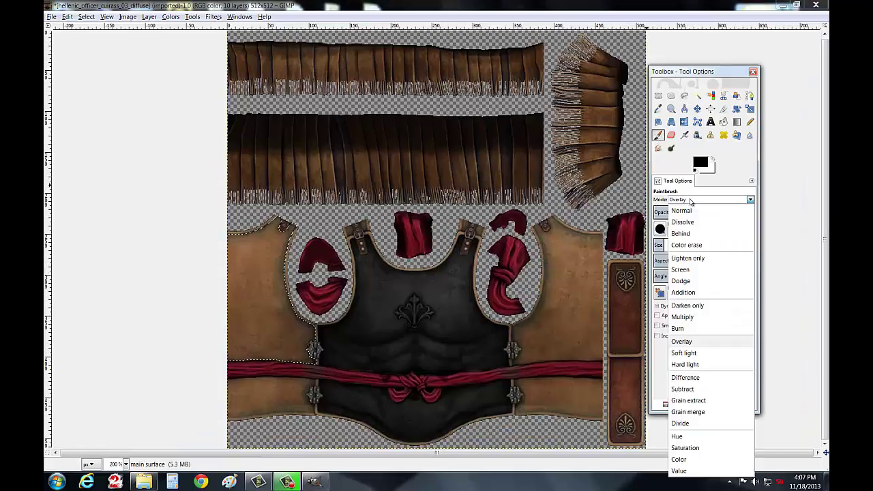
{"action": "left_click", "coordinate": [678, 459]}
{"action": "left_click_drag", "start_coordinate": [298, 273], "coordinate": [246, 300]}
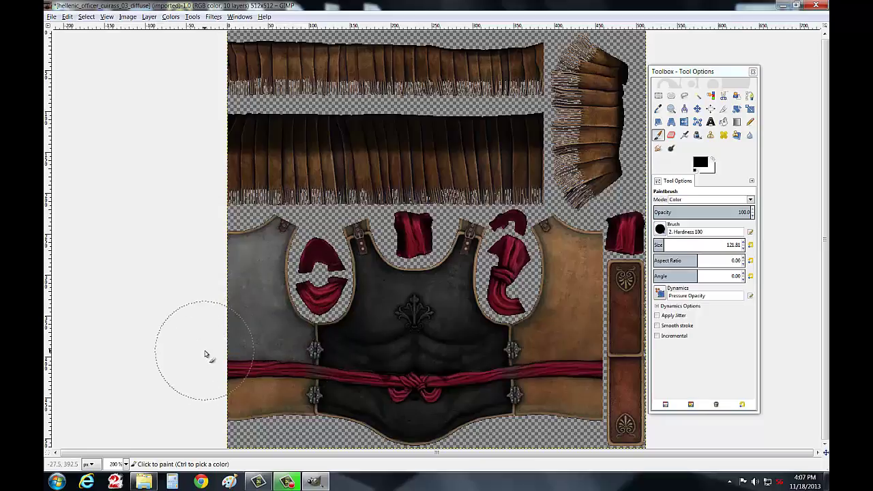
{"action": "left_click", "coordinate": [695, 200]}
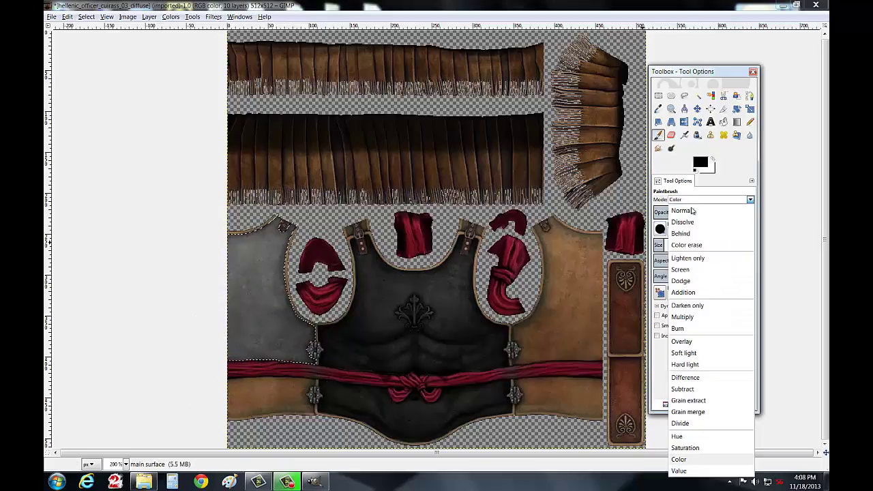
{"action": "left_click", "coordinate": [678, 342]}
{"action": "mouse_move", "coordinate": [287, 235]}
{"action": "left_mouse_down"}
{"action": "mouse_move", "coordinate": [247, 264]}
{"action": "mouse_move", "coordinate": [292, 350]}
{"action": "mouse_move", "coordinate": [237, 332]}
{"action": "left_mouse_up"}
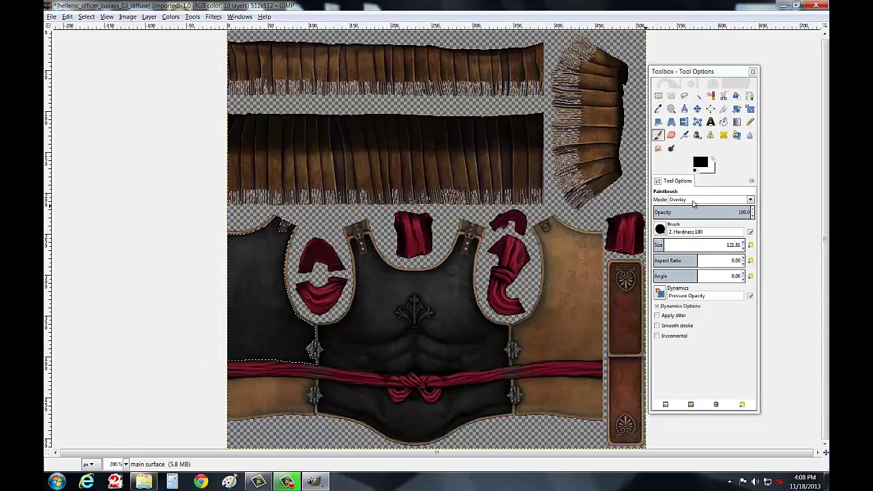
{"action": "left_click", "coordinate": [684, 96]}
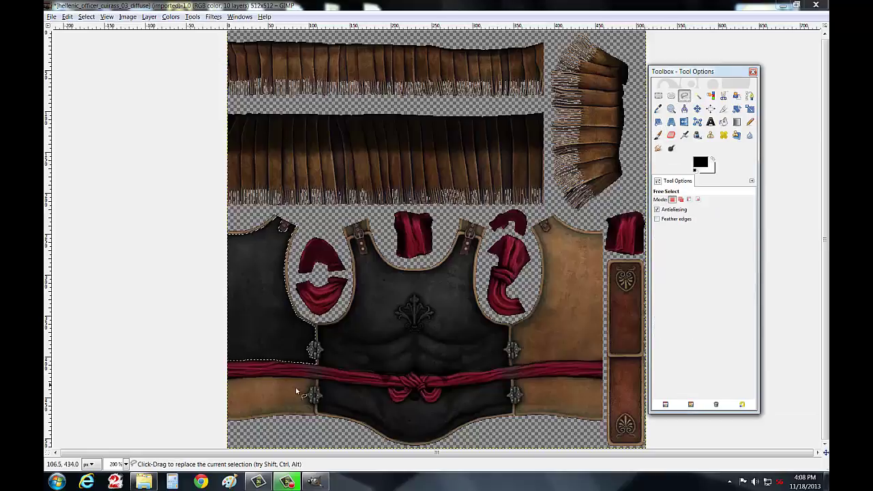
Step: At 800% zoom, start outlining the left strap along the belt's lower edge
{"action": "left_click", "coordinate": [223, 380]}
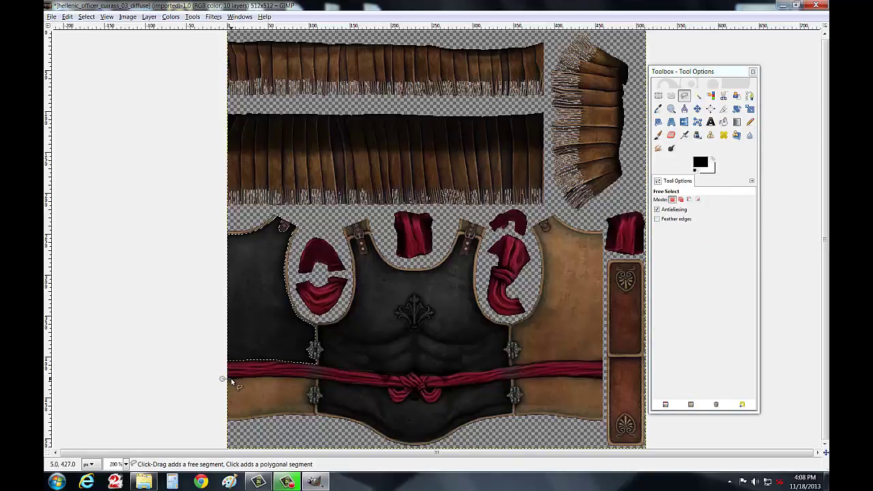
{"action": "left_click", "coordinate": [120, 464]}
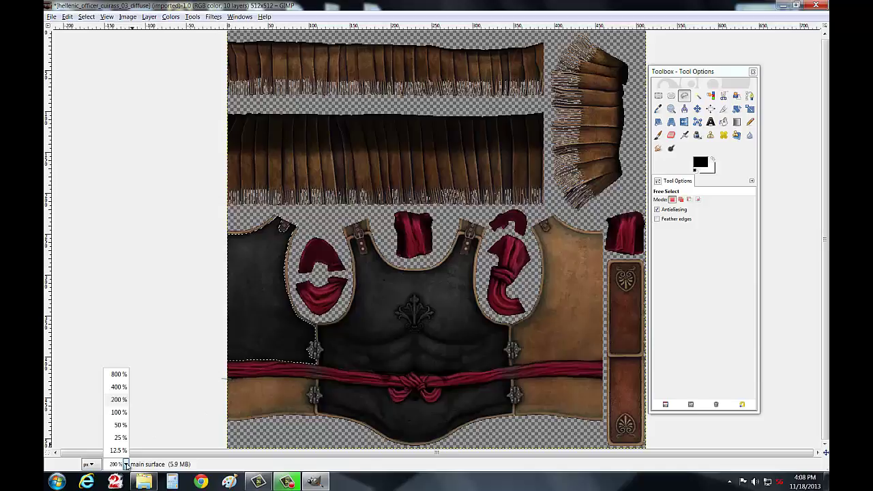
{"action": "left_click", "coordinate": [118, 376]}
{"action": "scroll", "coordinate": [306, 408], "scroll_direction": "down", "scroll_amount": 5}
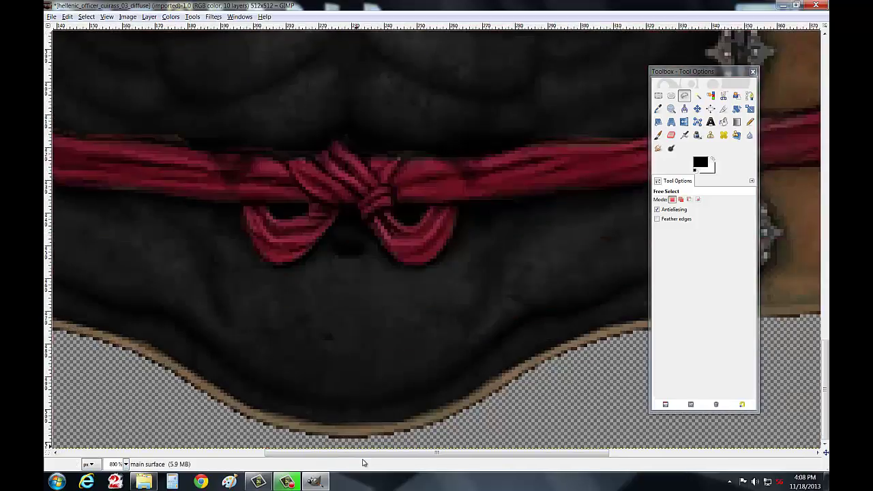
{"action": "left_click_drag", "start_coordinate": [360, 453], "coordinate": [109, 455]}
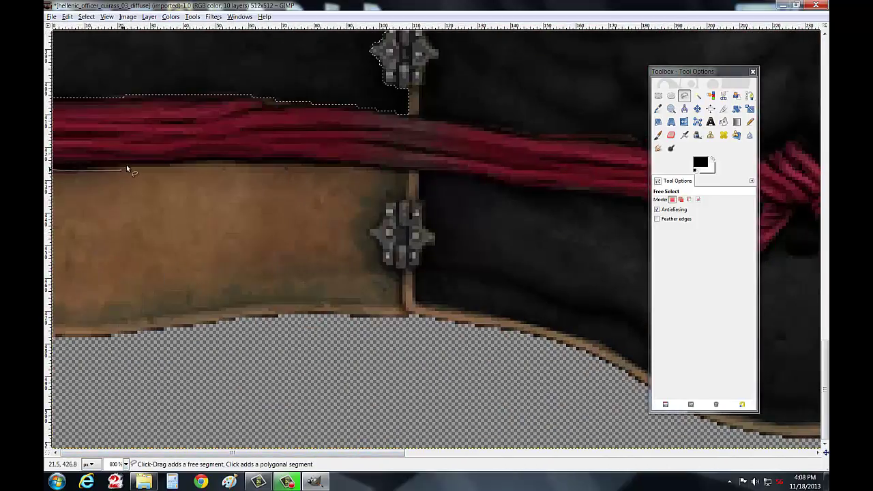
{"action": "left_click_drag", "start_coordinate": [126, 166], "coordinate": [276, 162]}
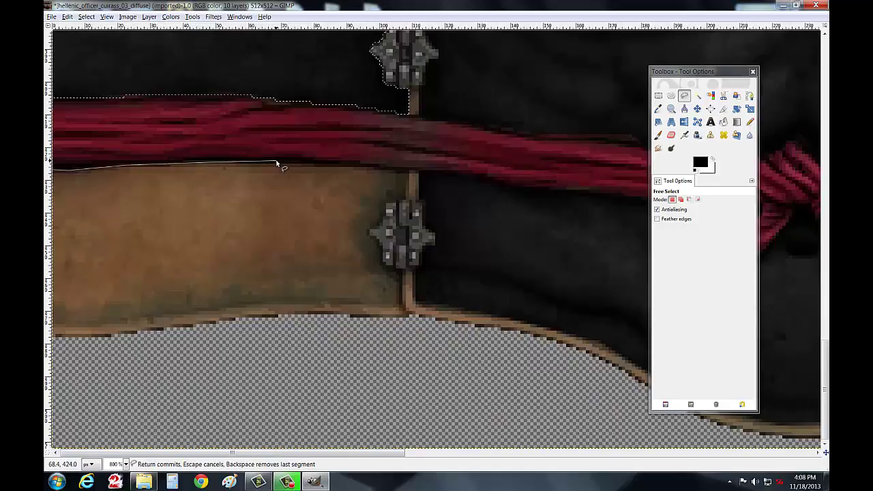
{"action": "left_click_drag", "start_coordinate": [336, 164], "coordinate": [340, 165]}
Step: Trace around the clasp and along the strap's bottom edge, then return to 200% zoom
{"action": "left_click", "coordinate": [406, 197]}
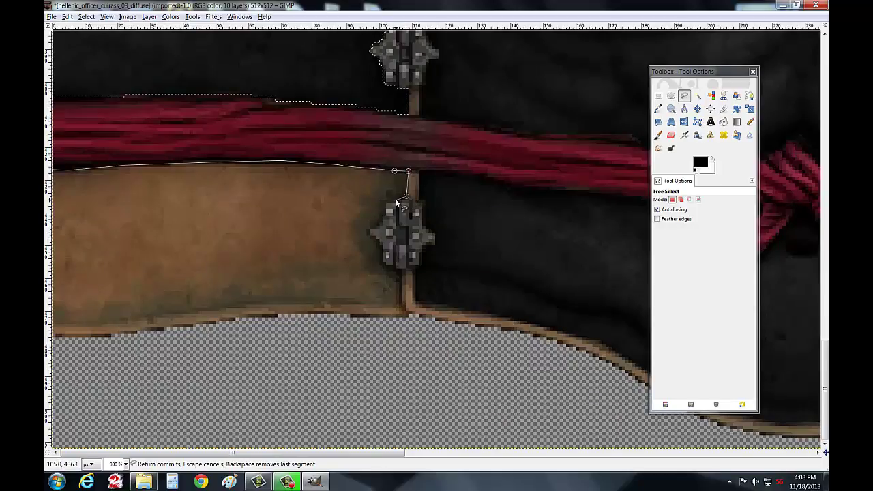
{"action": "left_click", "coordinate": [380, 218]}
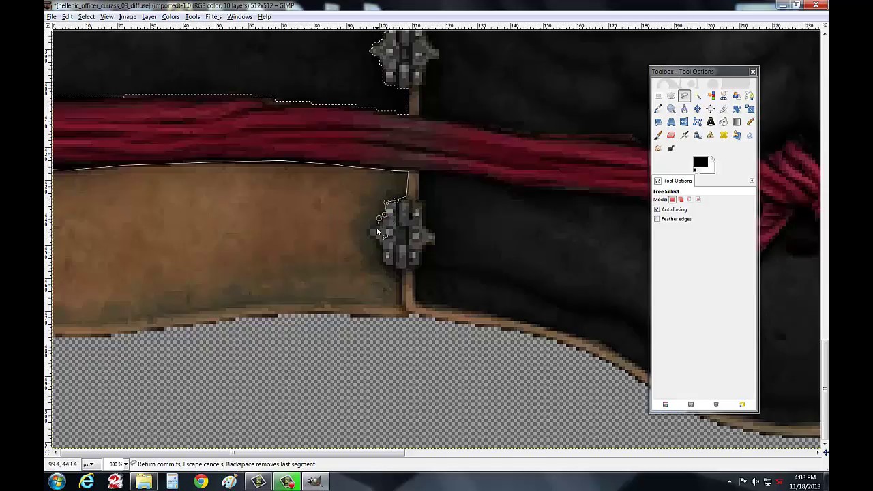
{"action": "left_click", "coordinate": [377, 229]}
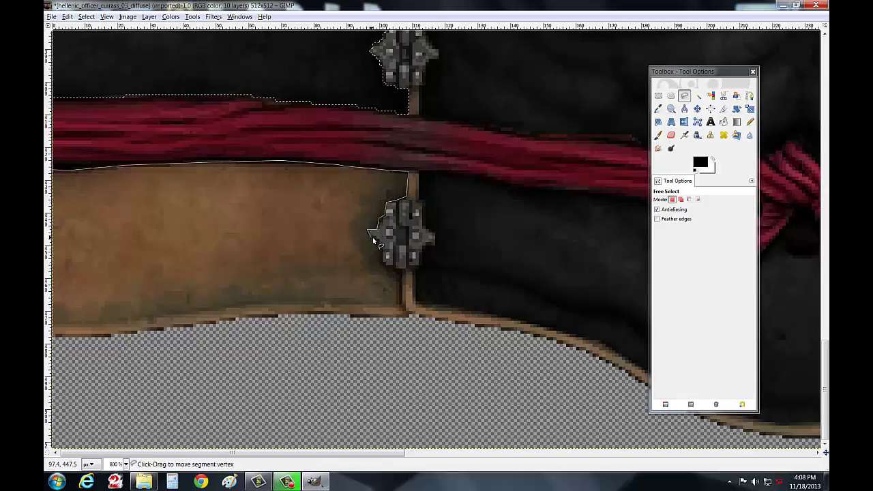
{"action": "left_click", "coordinate": [377, 241]}
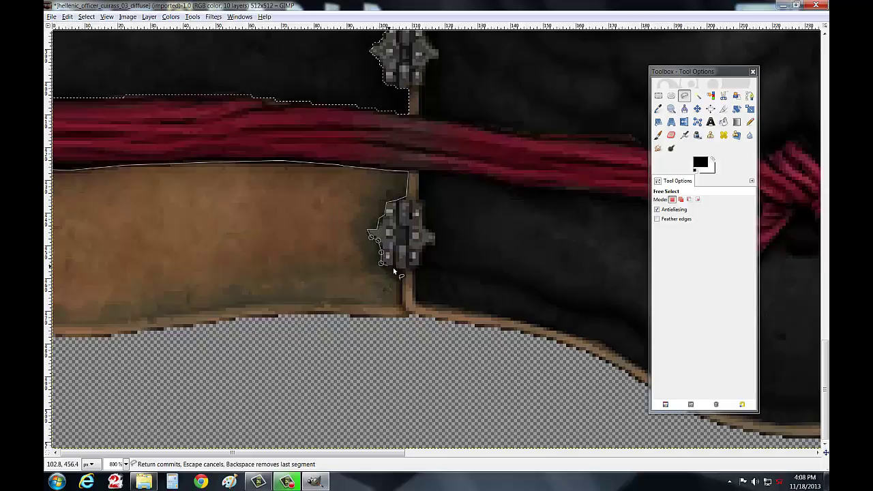
{"action": "left_click", "coordinate": [401, 305]}
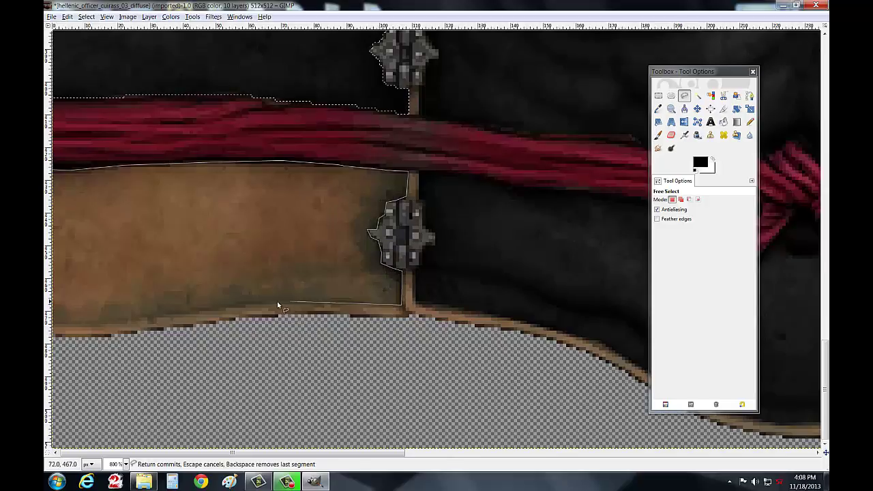
{"action": "left_click", "coordinate": [120, 321]}
{"action": "left_click", "coordinate": [56, 327]}
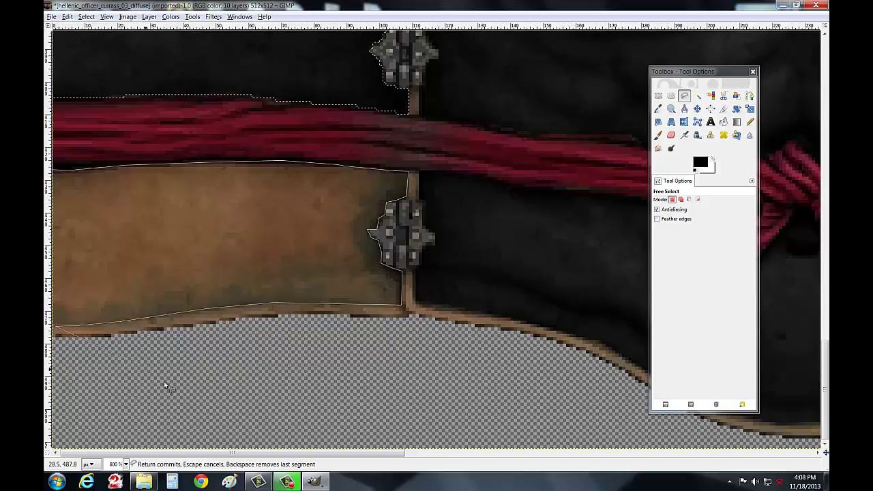
{"action": "left_click", "coordinate": [125, 463]}
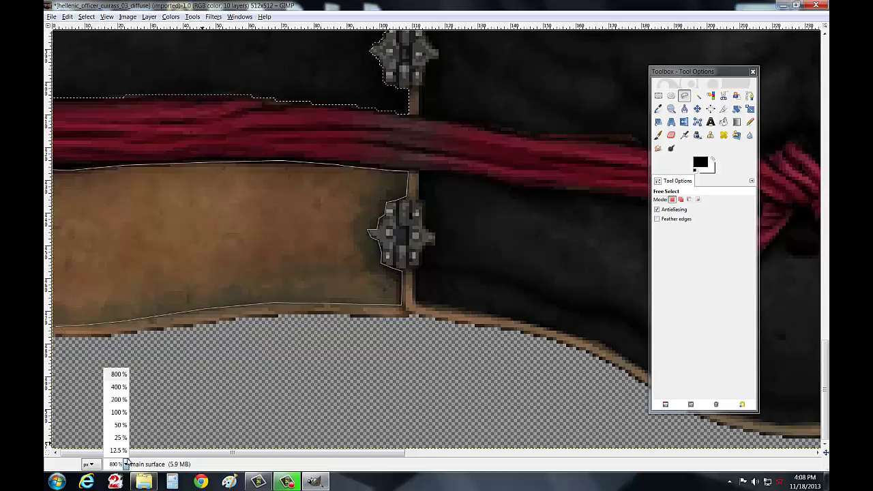
{"action": "left_click", "coordinate": [117, 400]}
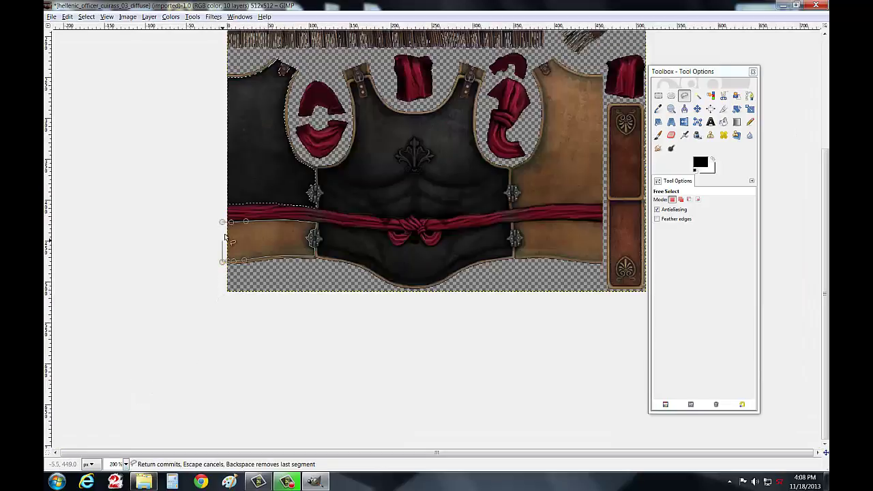
Step: Close the strap selection and paint it grey in Color mode, then black in Overlay mode
{"action": "left_click", "coordinate": [225, 223]}
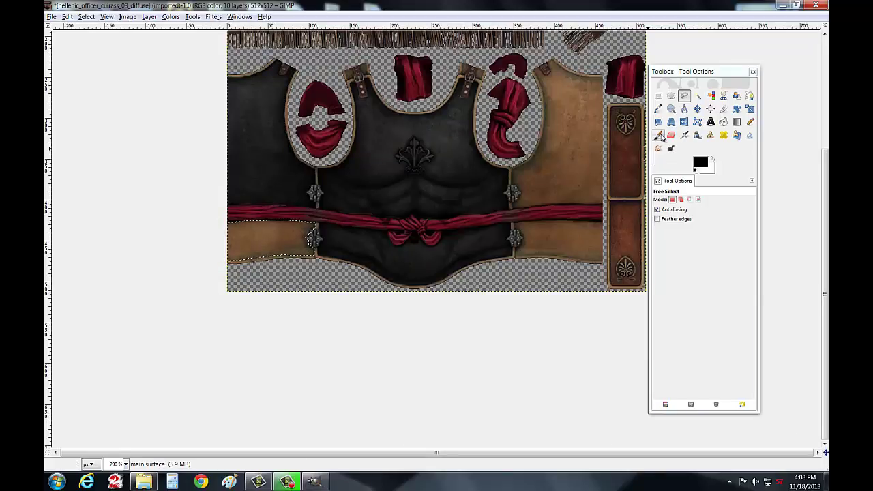
{"action": "left_click", "coordinate": [658, 135]}
{"action": "left_click", "coordinate": [705, 199]}
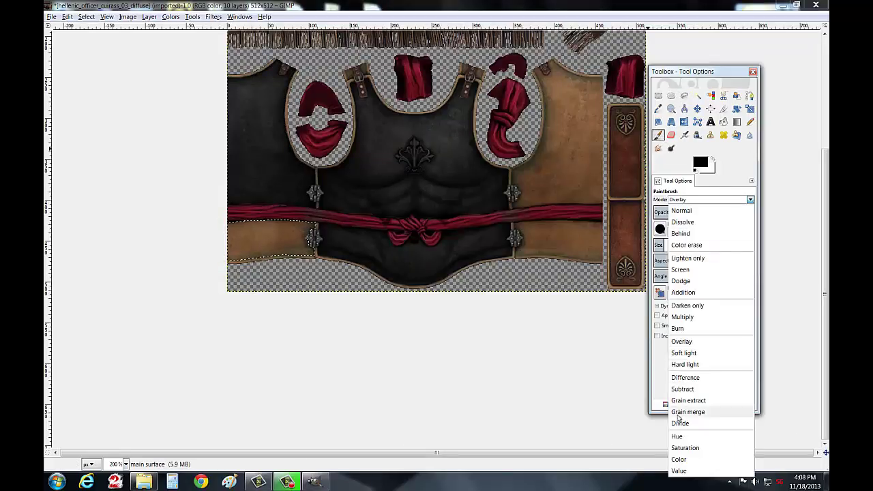
{"action": "left_click", "coordinate": [679, 459]}
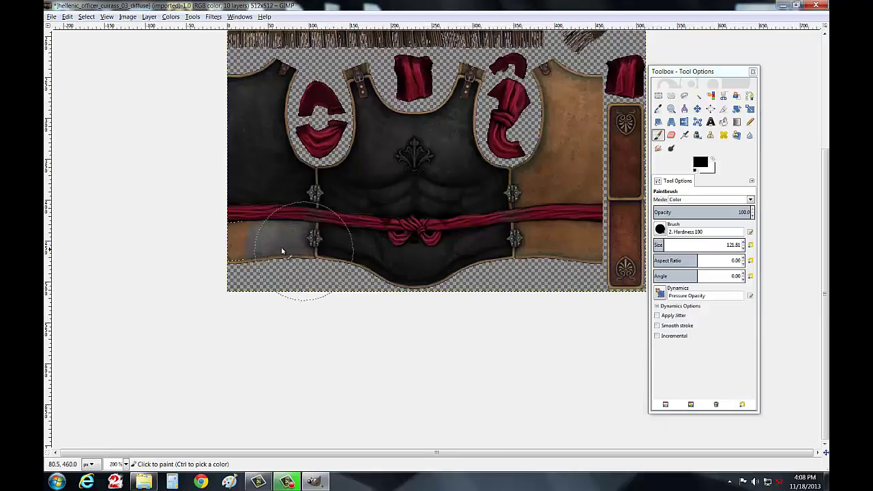
{"action": "left_click_drag", "start_coordinate": [282, 251], "coordinate": [235, 246]}
{"action": "left_click", "coordinate": [705, 199]}
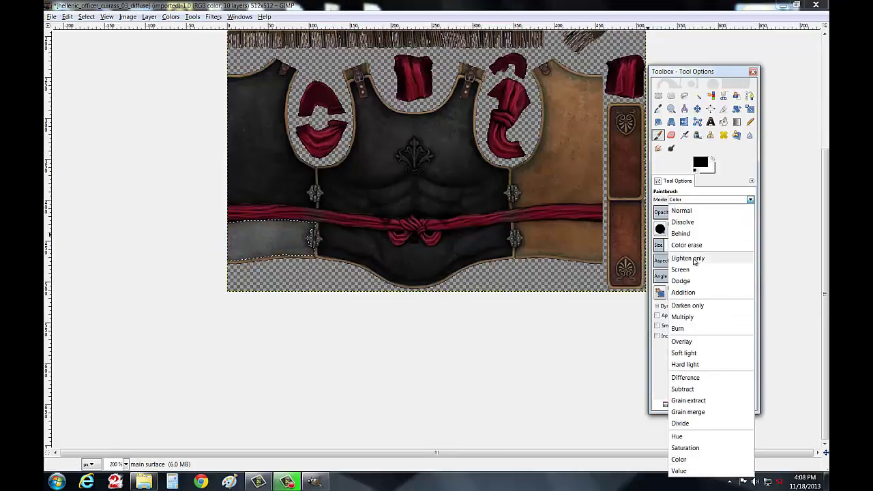
{"action": "left_click", "coordinate": [682, 341]}
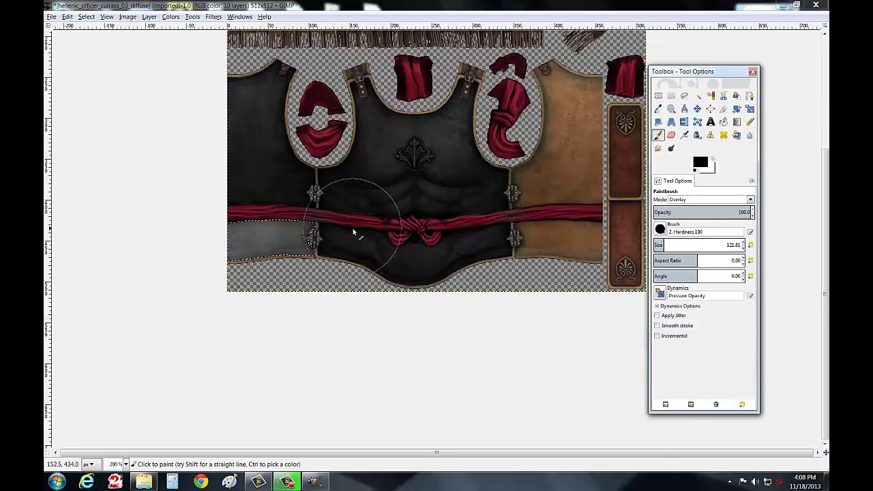
{"action": "left_click_drag", "start_coordinate": [353, 233], "coordinate": [215, 238]}
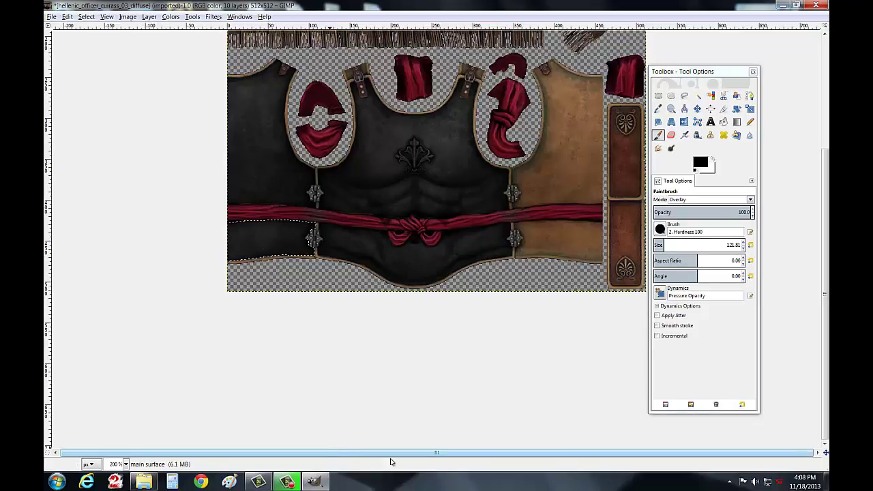
{"action": "left_click", "coordinate": [126, 465]}
Step: At 800% zoom, pan right and start a Free Select outline along the belt's lower edge
{"action": "left_click", "coordinate": [117, 373]}
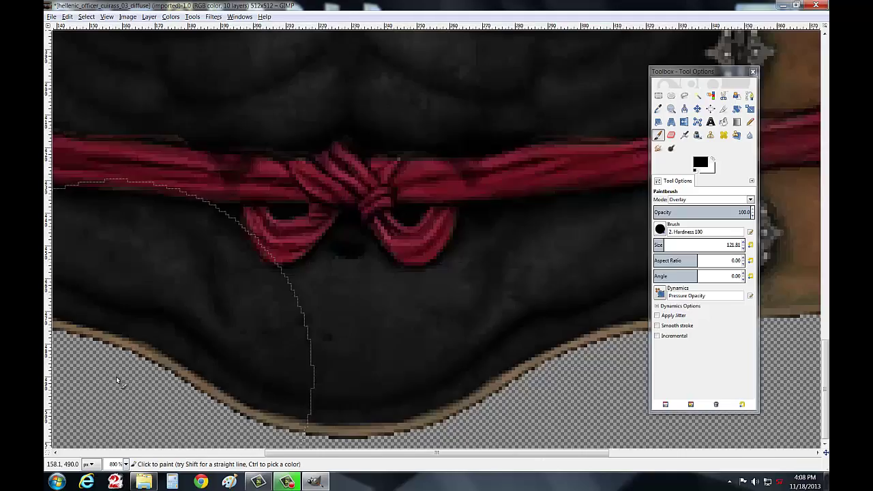
{"action": "left_click_drag", "start_coordinate": [364, 452], "coordinate": [569, 452]}
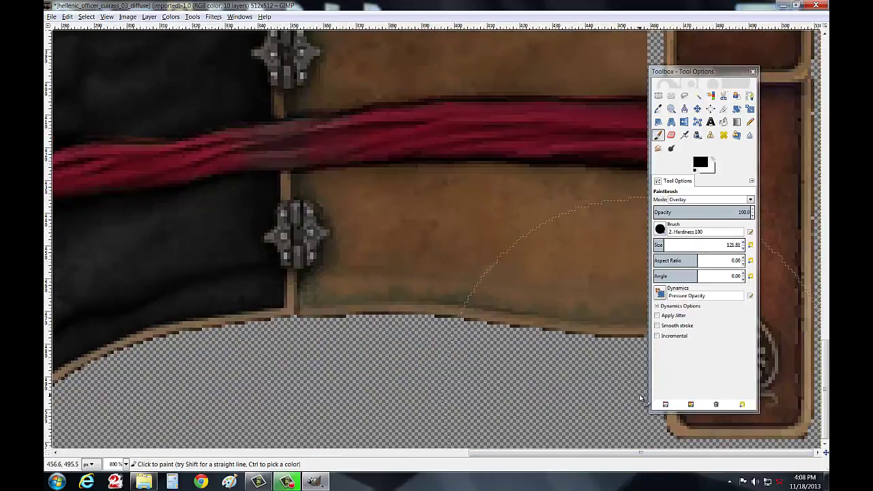
{"action": "scroll", "coordinate": [641, 398], "scroll_direction": "up", "scroll_amount": 3}
{"action": "left_click", "coordinate": [685, 96]}
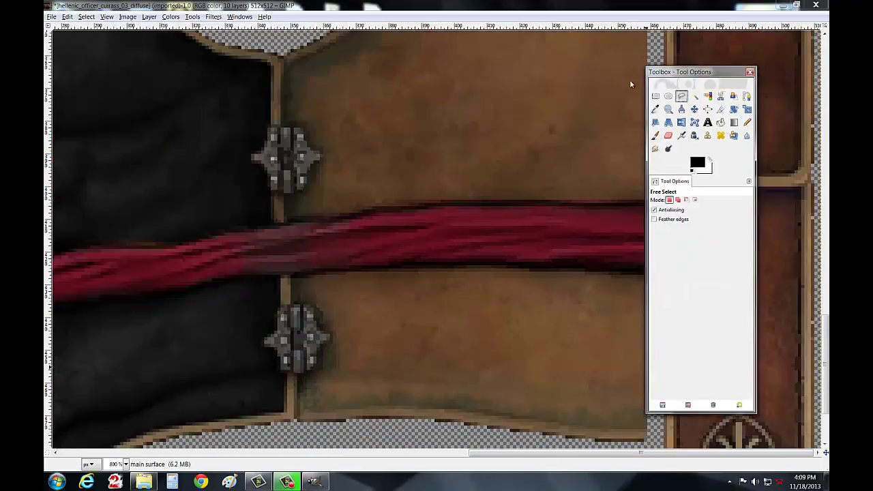
{"action": "left_click_drag", "start_coordinate": [658, 71], "coordinate": [65, 82]}
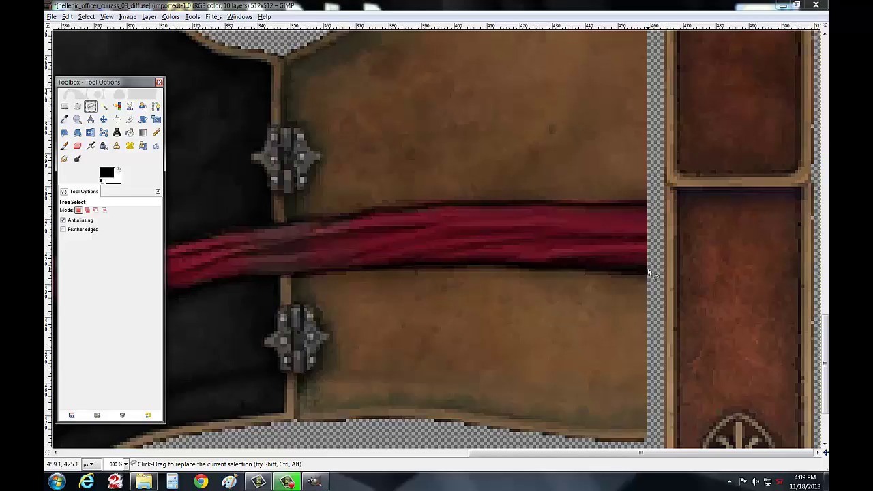
{"action": "left_click", "coordinate": [647, 271]}
{"action": "left_click_drag", "start_coordinate": [570, 273], "coordinate": [491, 269]}
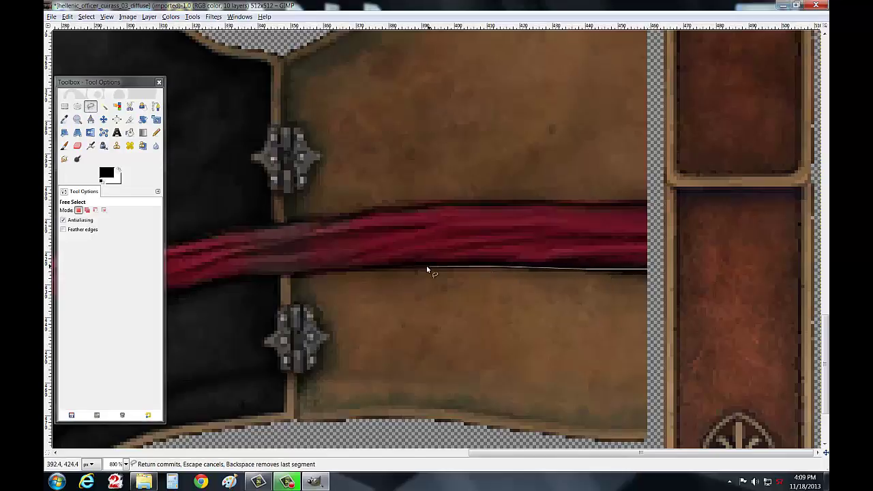
Step: Trace around the clasp to the panel's bottom corner and close the selection
{"action": "left_click", "coordinate": [291, 278]}
{"action": "left_click", "coordinate": [312, 306]}
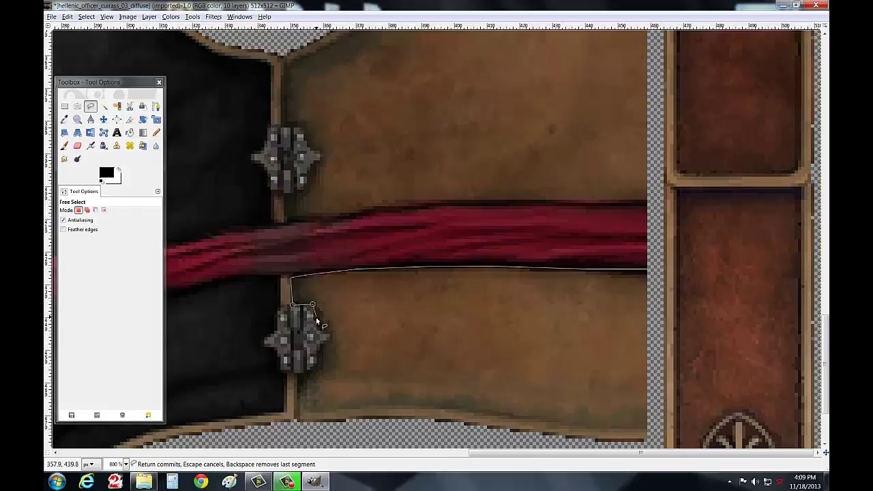
{"action": "left_click", "coordinate": [334, 335]}
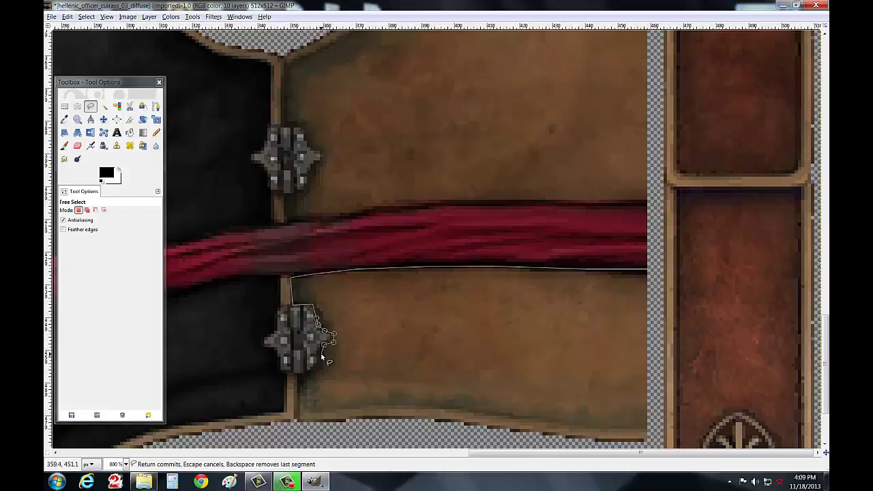
{"action": "left_click", "coordinate": [321, 356]}
{"action": "left_click", "coordinate": [308, 373]}
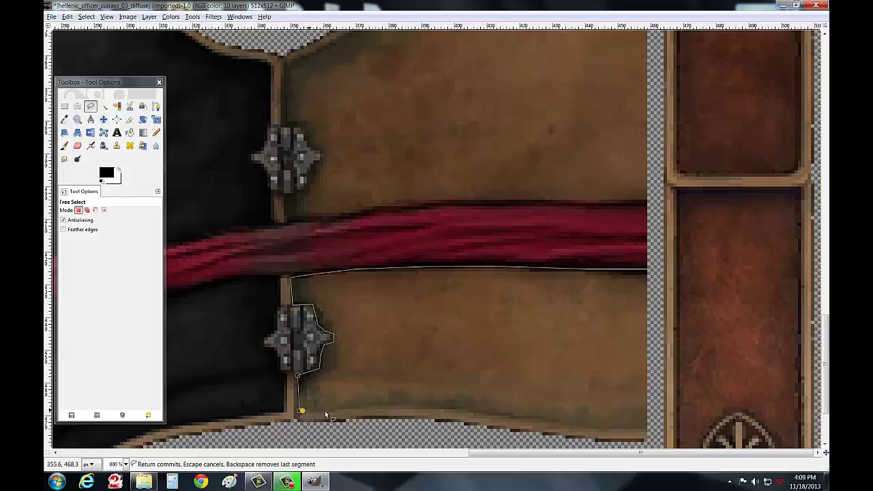
{"action": "left_click", "coordinate": [396, 406]}
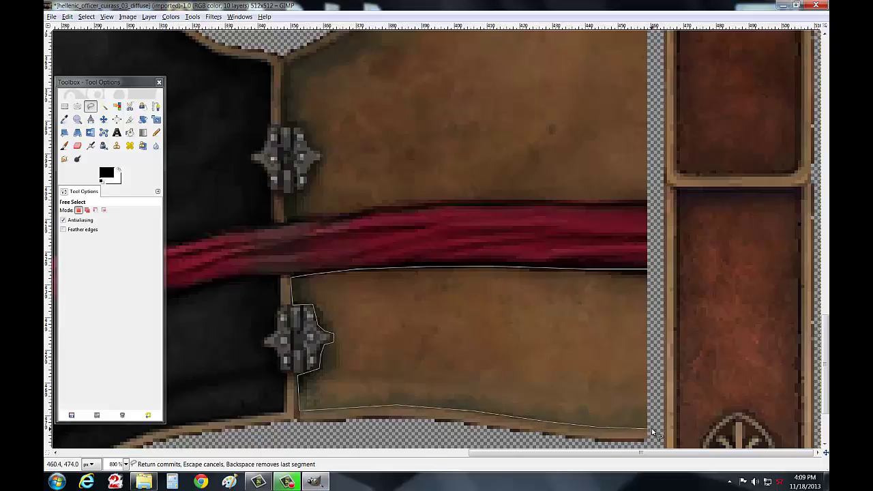
{"action": "left_click", "coordinate": [647, 271]}
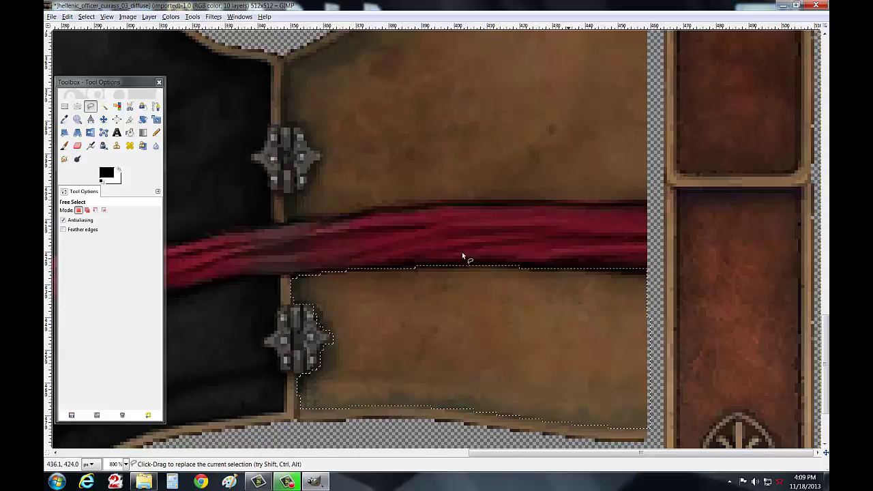
{"action": "left_click", "coordinate": [64, 145]}
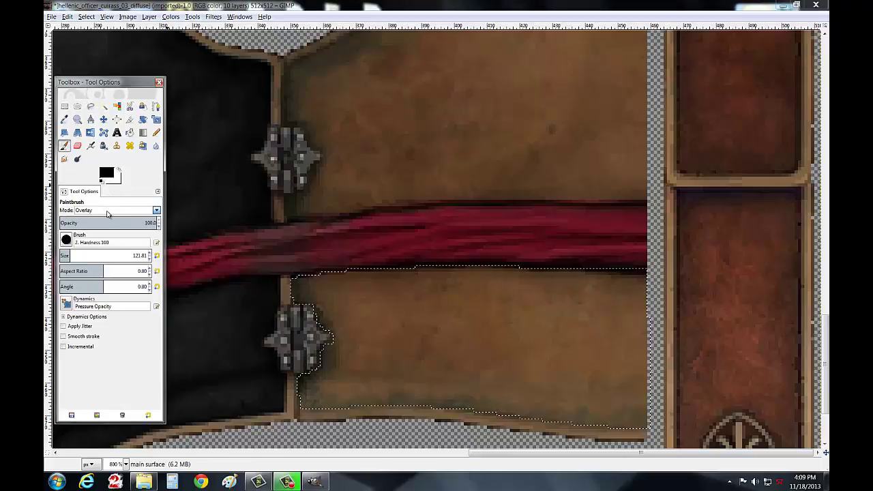
Step: Paint the selected lower panel grey in Color mode, then black in Overlay mode
{"action": "left_click", "coordinate": [116, 210]}
{"action": "left_click", "coordinate": [85, 470]}
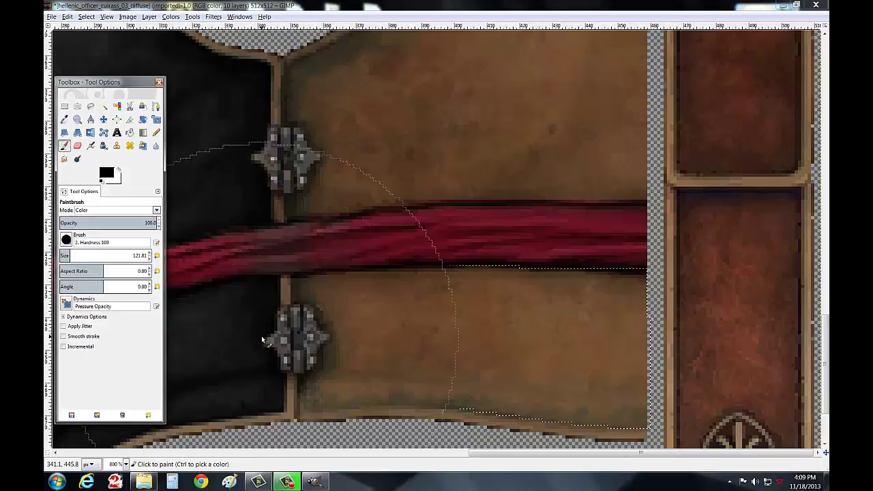
{"action": "left_click_drag", "start_coordinate": [395, 341], "coordinate": [505, 351]}
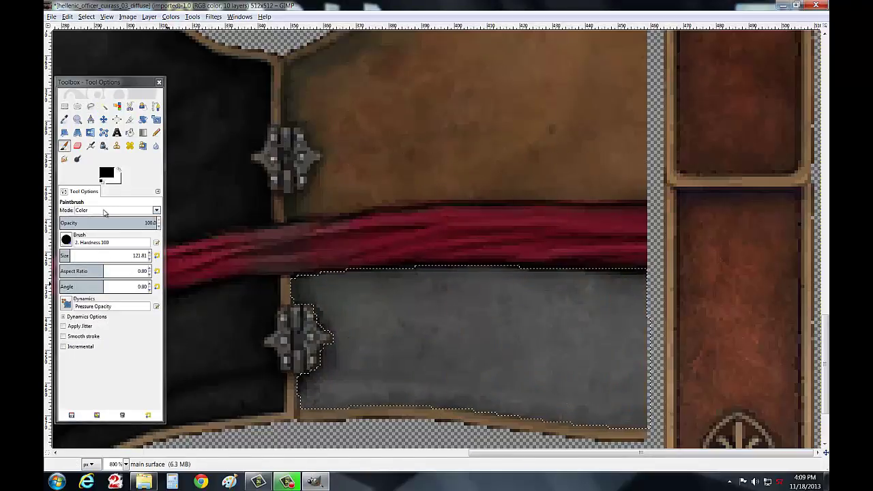
{"action": "left_click", "coordinate": [105, 210]}
{"action": "left_click", "coordinate": [87, 351]}
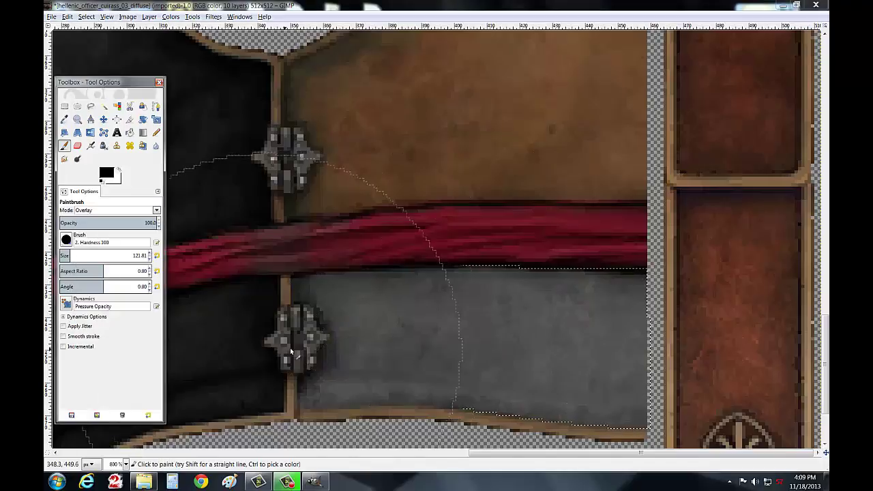
{"action": "left_click_drag", "start_coordinate": [290, 347], "coordinate": [571, 351]}
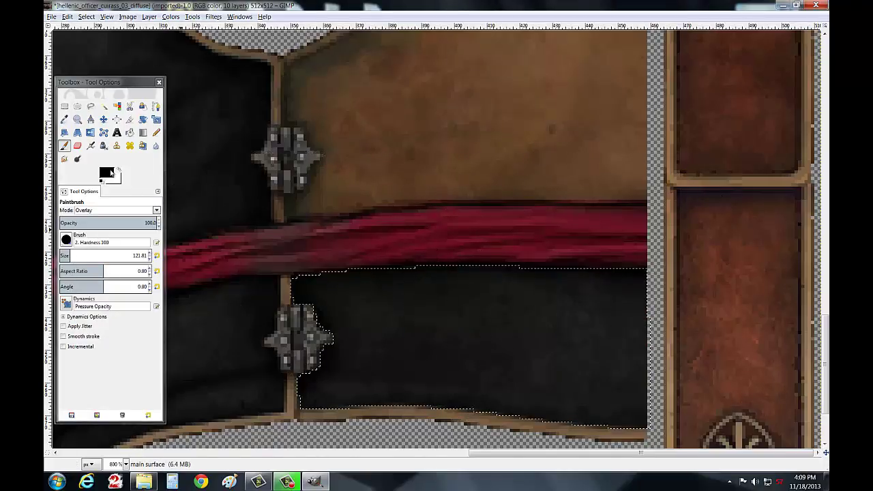
{"action": "left_click", "coordinate": [92, 107]}
{"action": "scroll", "coordinate": [333, 156], "scroll_direction": "up", "scroll_amount": 3}
Step: Outline the upper panel along the sash's top edge, around the ornament and up its left border
{"action": "scroll", "coordinate": [356, 183], "scroll_direction": "up", "scroll_amount": 3}
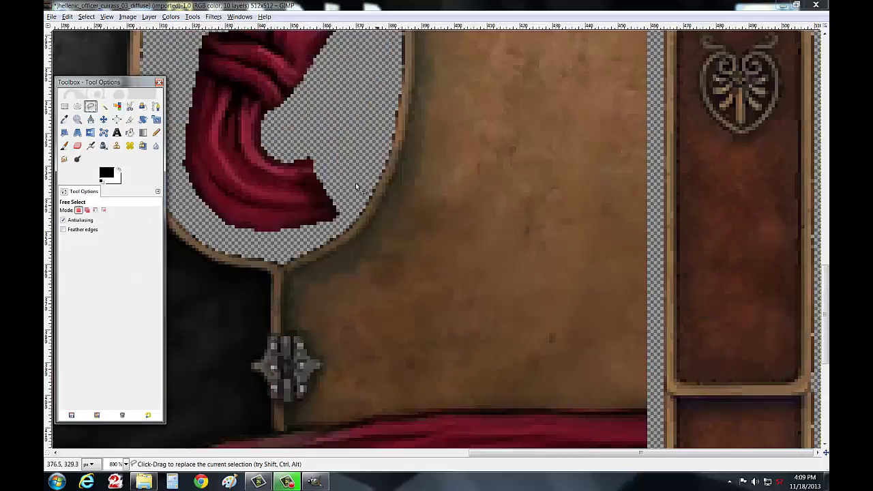
{"action": "left_click", "coordinate": [650, 407]}
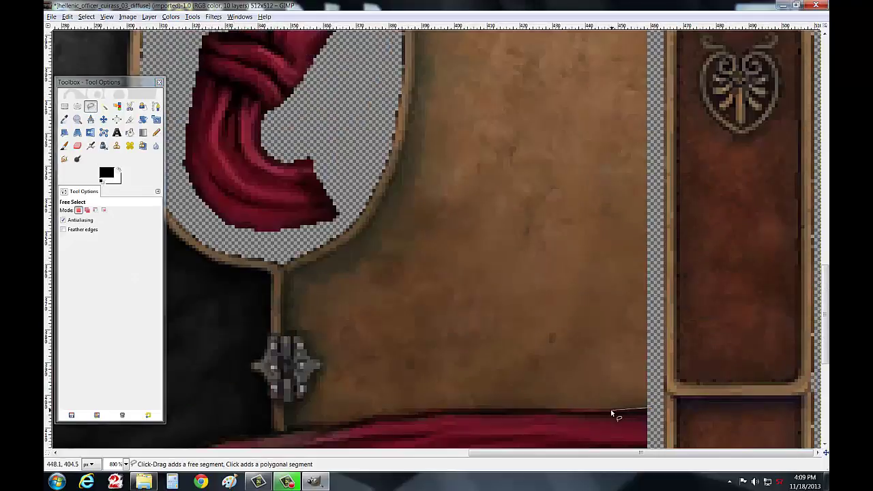
{"action": "left_click", "coordinate": [490, 411]}
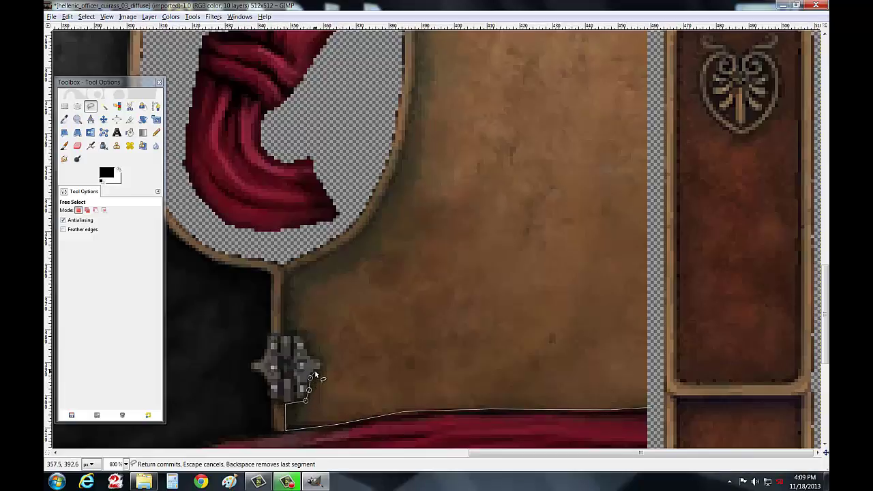
{"action": "left_click", "coordinate": [315, 373]}
{"action": "left_click", "coordinate": [323, 357]}
{"action": "left_click", "coordinate": [309, 357]}
{"action": "left_click", "coordinate": [302, 339]}
{"action": "left_click", "coordinate": [280, 334]}
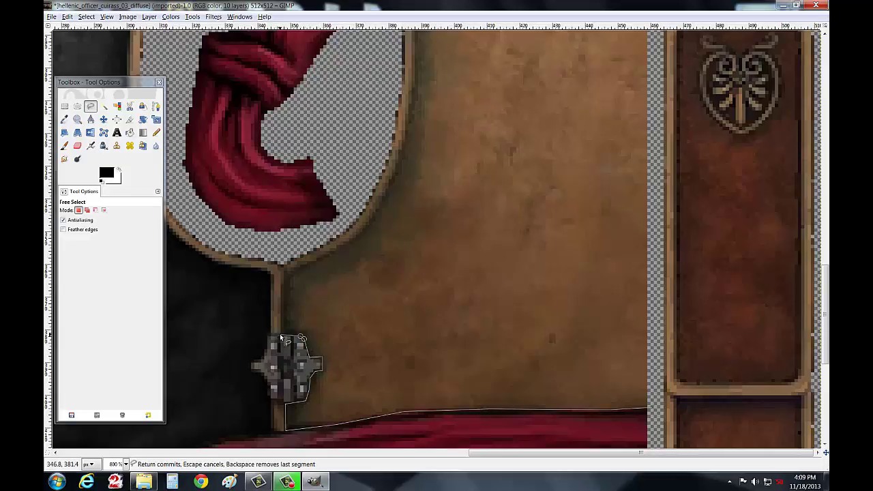
{"action": "left_click", "coordinate": [288, 270]}
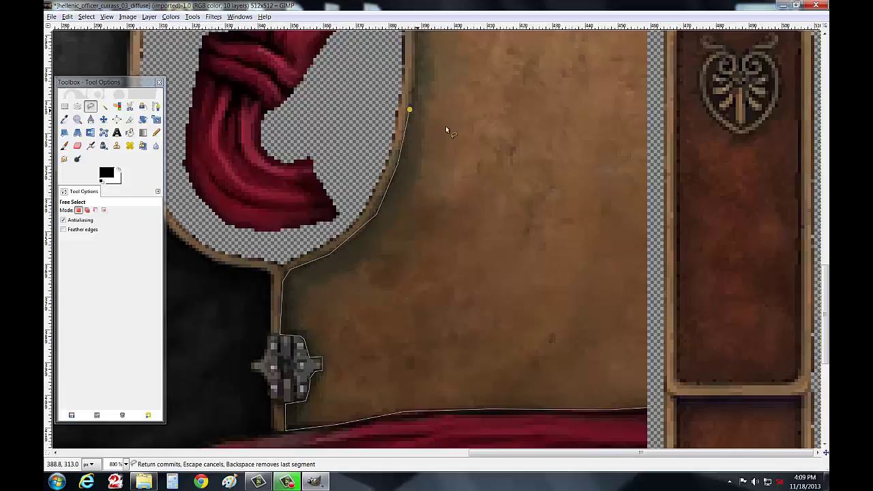
Step: Trace the curved left edge to the panel's top, commit the selection, and zoom to 400%
{"action": "scroll", "coordinate": [445, 126], "scroll_direction": "up", "scroll_amount": 3}
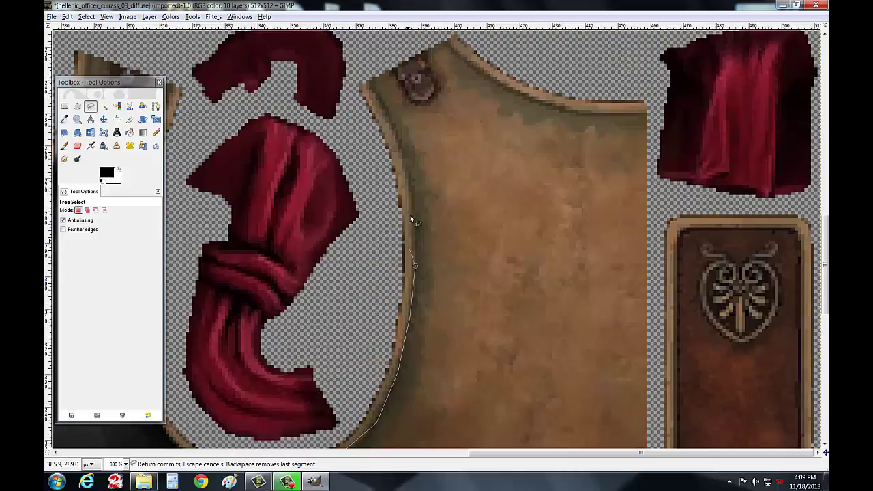
{"action": "left_click", "coordinate": [404, 161]}
{"action": "left_click", "coordinate": [375, 90]}
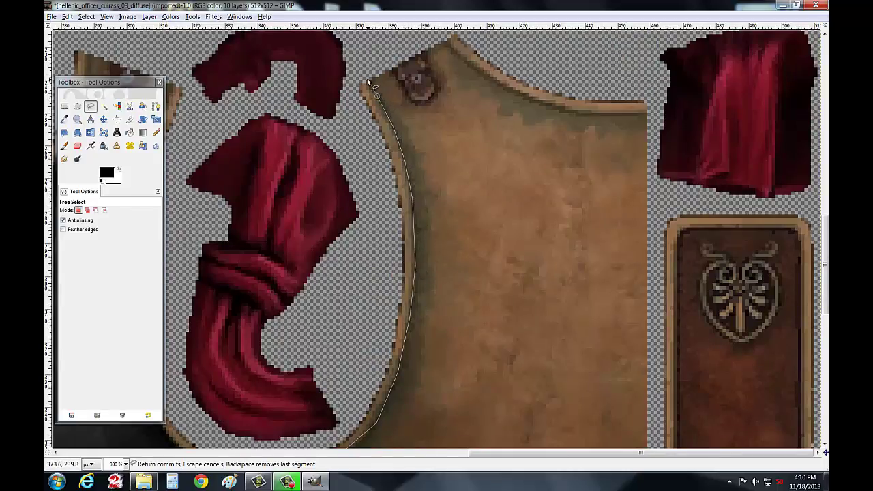
{"action": "left_click", "coordinate": [394, 69]}
{"action": "left_click", "coordinate": [465, 60]}
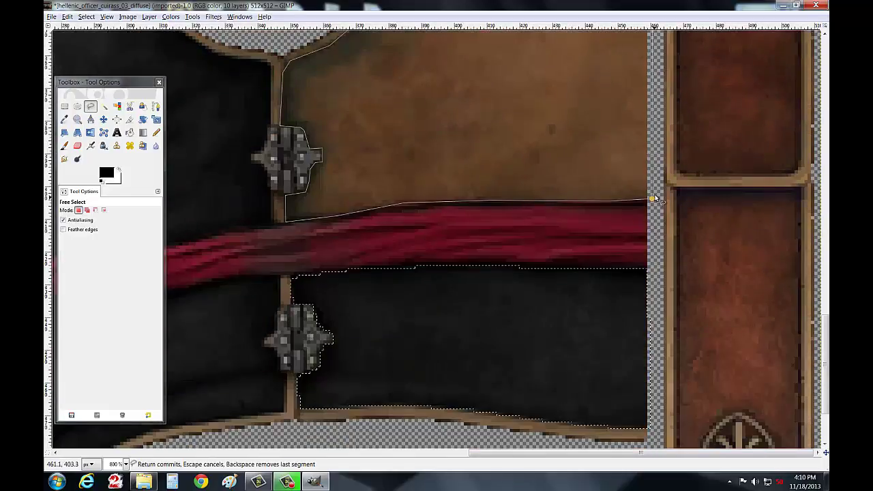
{"action": "key", "text": "Return"}
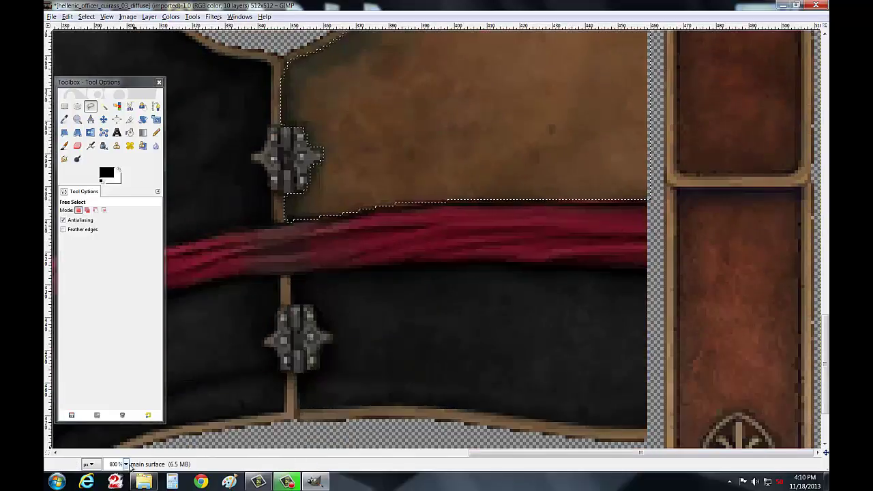
{"action": "left_click", "coordinate": [126, 464]}
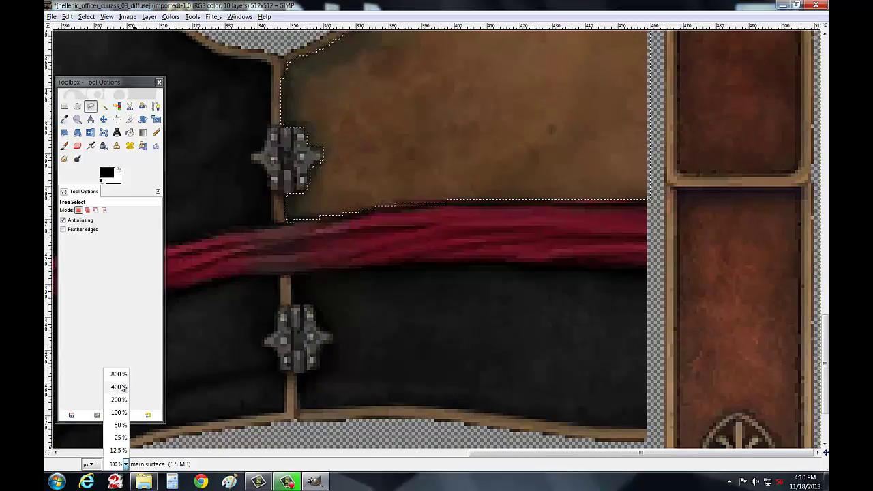
{"action": "left_click", "coordinate": [118, 386]}
{"action": "scroll", "coordinate": [394, 339], "scroll_direction": "down", "scroll_amount": 3}
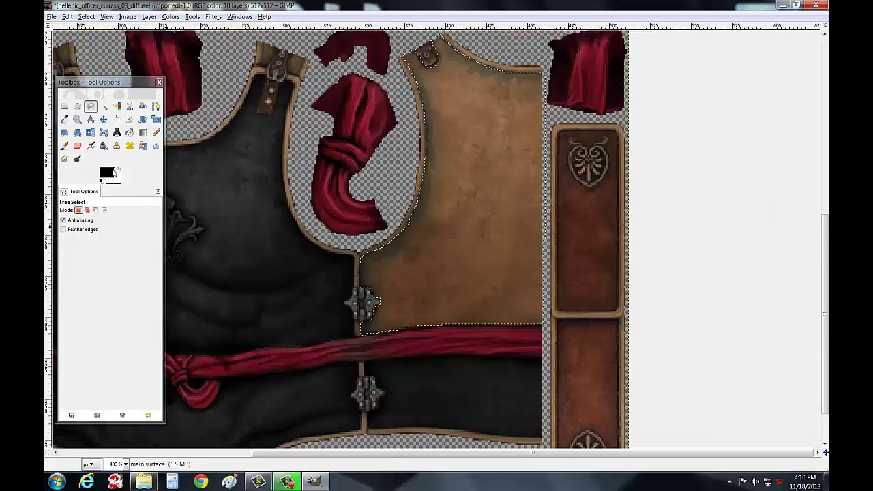
Step: With the paintbrush, paint the panel grey in Color mode, then black in Overlay mode
{"action": "key", "text": "p"}
{"action": "left_click", "coordinate": [112, 211]}
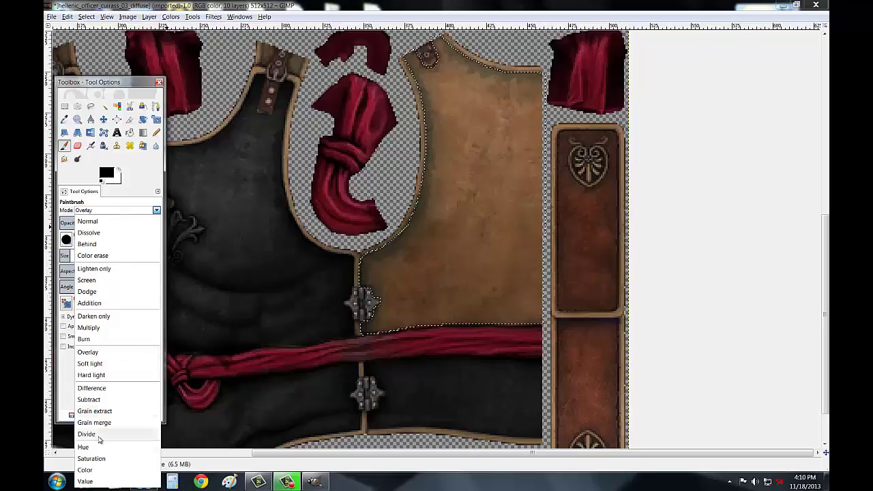
{"action": "left_click", "coordinate": [87, 469]}
{"action": "mouse_move", "coordinate": [443, 82]}
{"action": "left_mouse_down"}
{"action": "mouse_move", "coordinate": [504, 135]}
{"action": "mouse_move", "coordinate": [471, 285]}
{"action": "mouse_move", "coordinate": [408, 285]}
{"action": "left_mouse_up"}
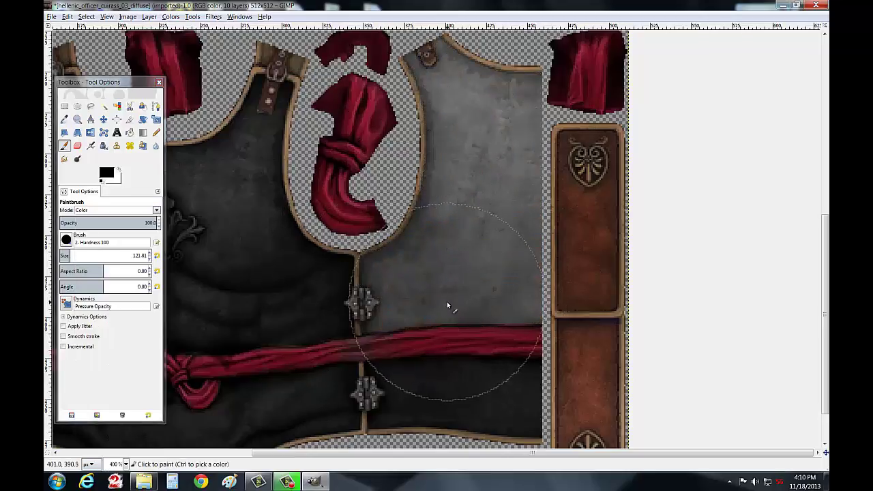
{"action": "left_click", "coordinate": [93, 211]}
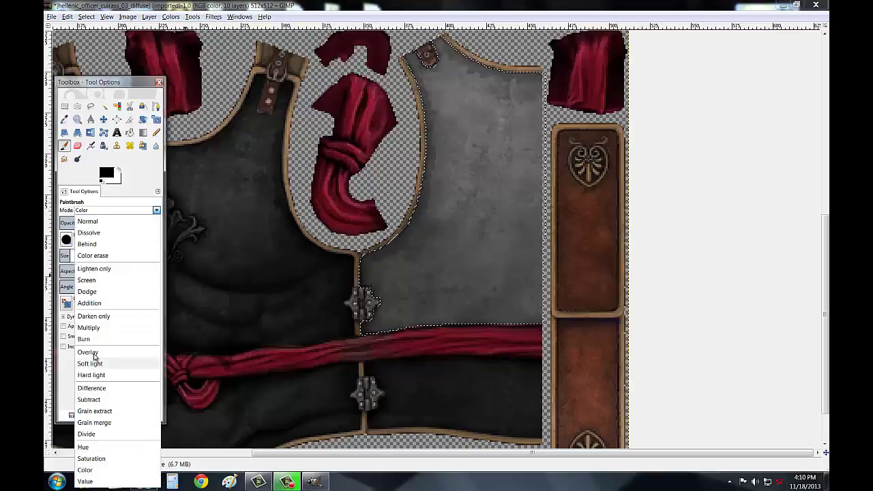
{"action": "left_click", "coordinate": [87, 352]}
{"action": "mouse_move", "coordinate": [310, 306]}
{"action": "left_mouse_down"}
{"action": "mouse_move", "coordinate": [470, 280]}
{"action": "mouse_move", "coordinate": [487, 156]}
{"action": "mouse_move", "coordinate": [478, 82]}
{"action": "left_mouse_up"}
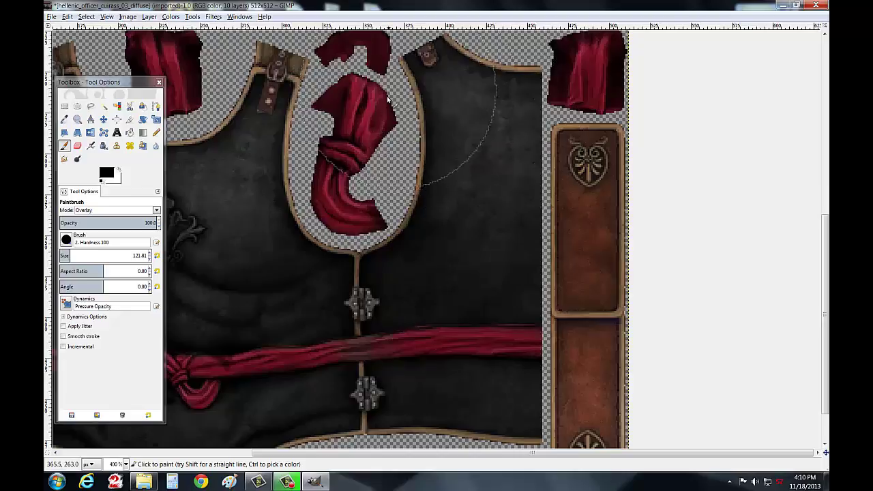
Step: Select the upper brown side strip with a four-corner Free Select outline
{"action": "left_click", "coordinate": [90, 106]}
{"action": "scroll", "coordinate": [235, 205], "scroll_direction": "up", "scroll_amount": 3}
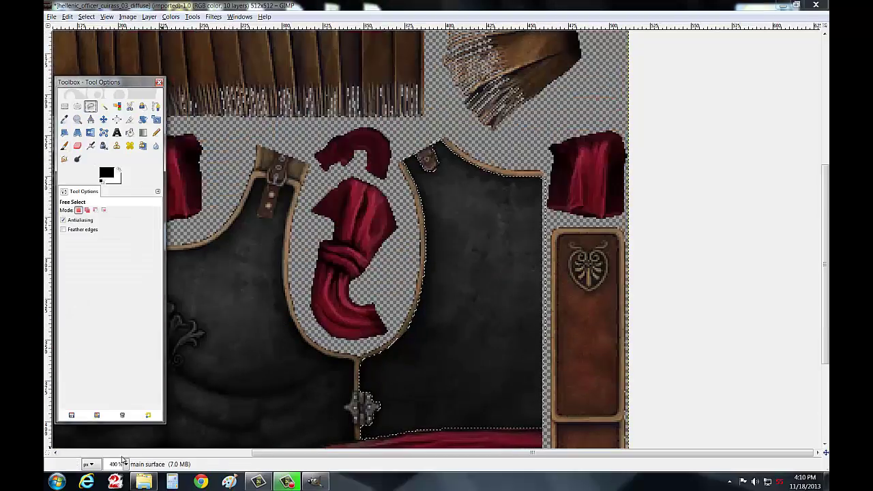
{"action": "left_click", "coordinate": [615, 233]}
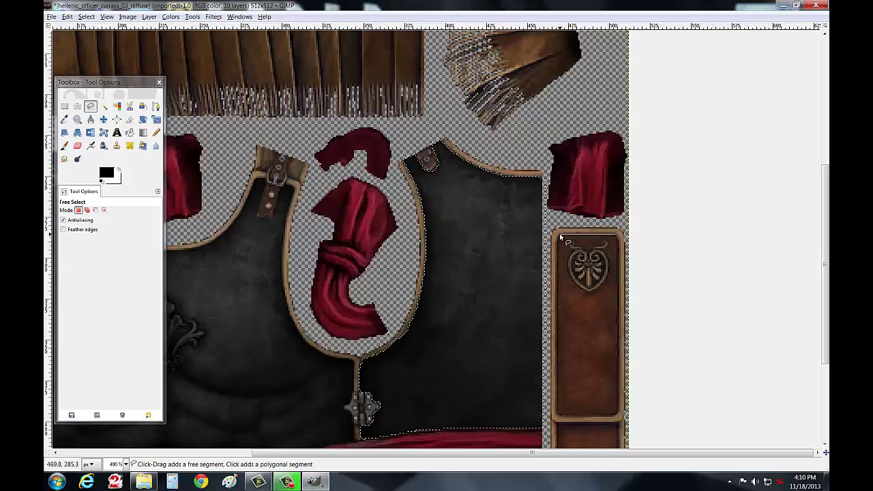
{"action": "left_click", "coordinate": [556, 416]}
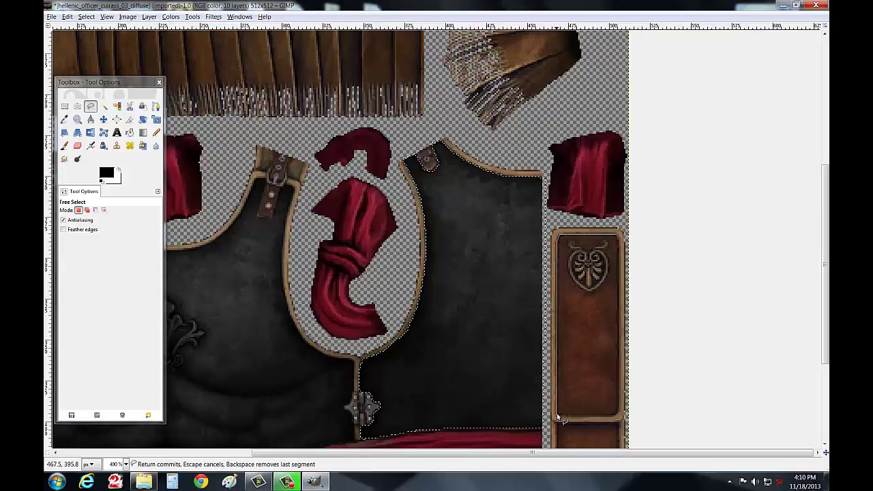
{"action": "left_click", "coordinate": [618, 417]}
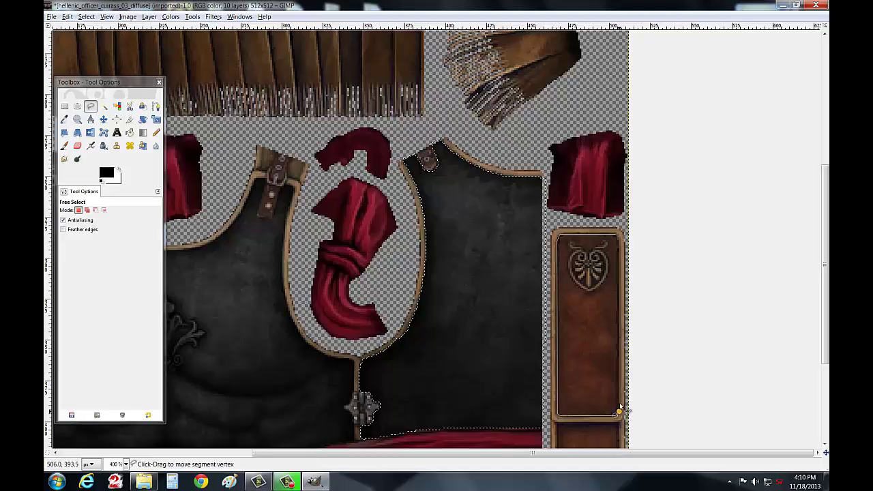
{"action": "left_click", "coordinate": [618, 233]}
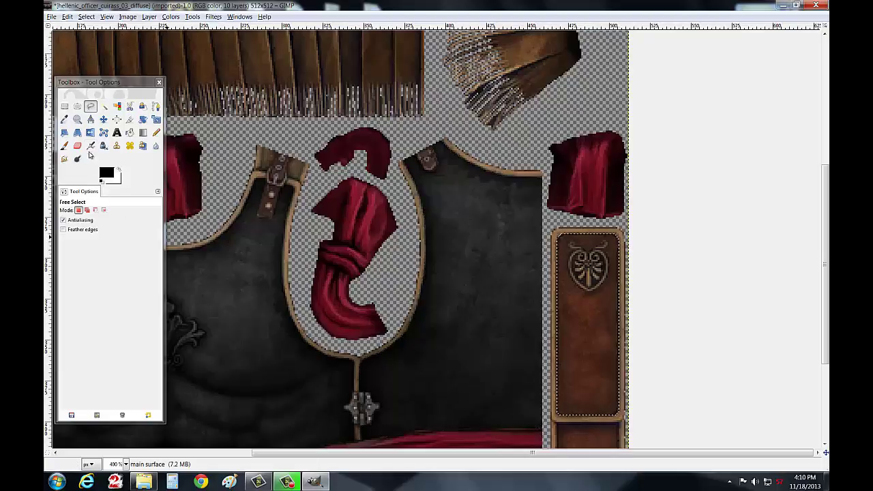
Step: Paint the strip grey in Color mode, then black in Overlay mode
{"action": "left_click", "coordinate": [64, 146]}
{"action": "left_click", "coordinate": [106, 211]}
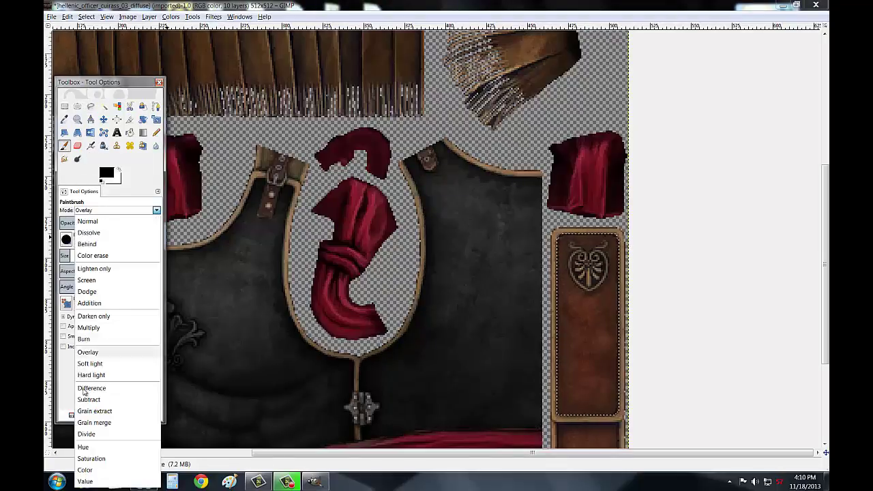
{"action": "left_click", "coordinate": [85, 470]}
{"action": "mouse_move", "coordinate": [586, 252]}
{"action": "left_mouse_down"}
{"action": "mouse_move", "coordinate": [566, 380]}
{"action": "mouse_move", "coordinate": [586, 409]}
{"action": "left_mouse_up"}
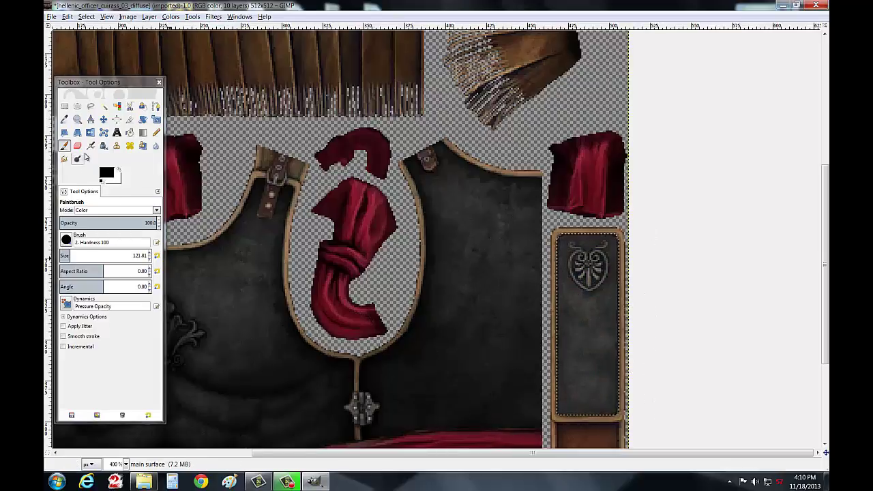
{"action": "left_click", "coordinate": [96, 211]}
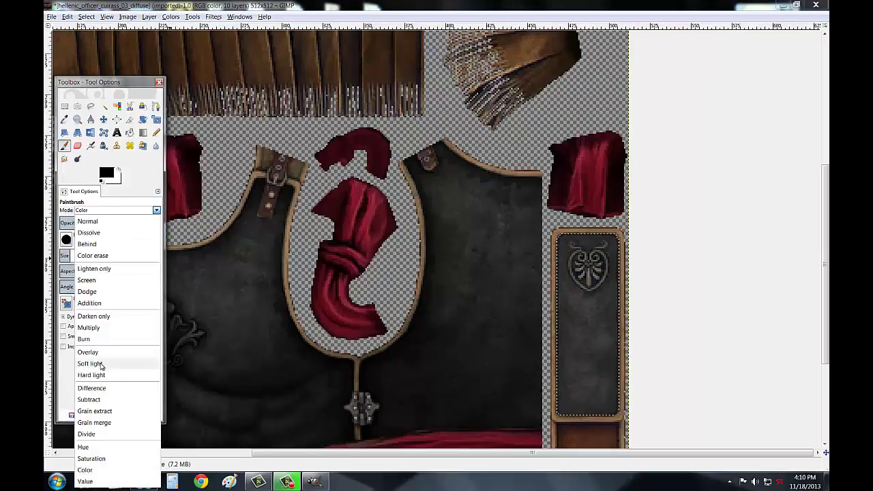
{"action": "left_click", "coordinate": [98, 354]}
{"action": "left_click_drag", "start_coordinate": [585, 253], "coordinate": [574, 386]}
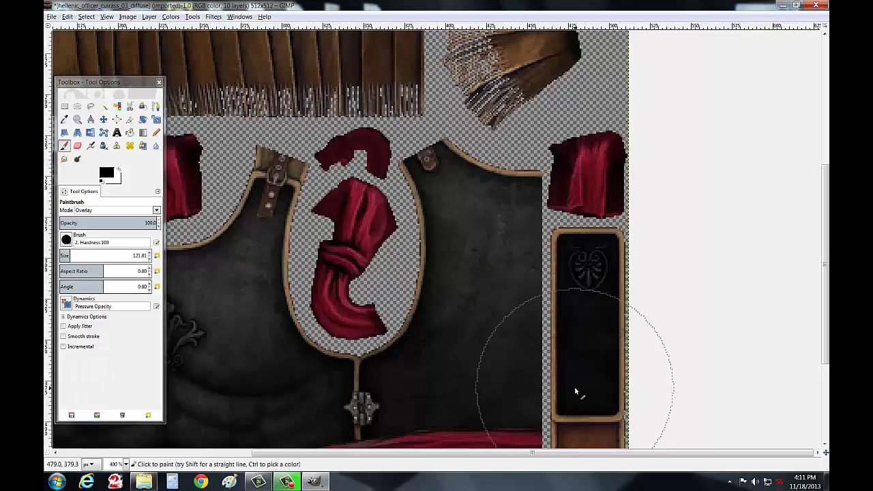
{"action": "scroll", "coordinate": [526, 315], "scroll_direction": "down", "scroll_amount": 5}
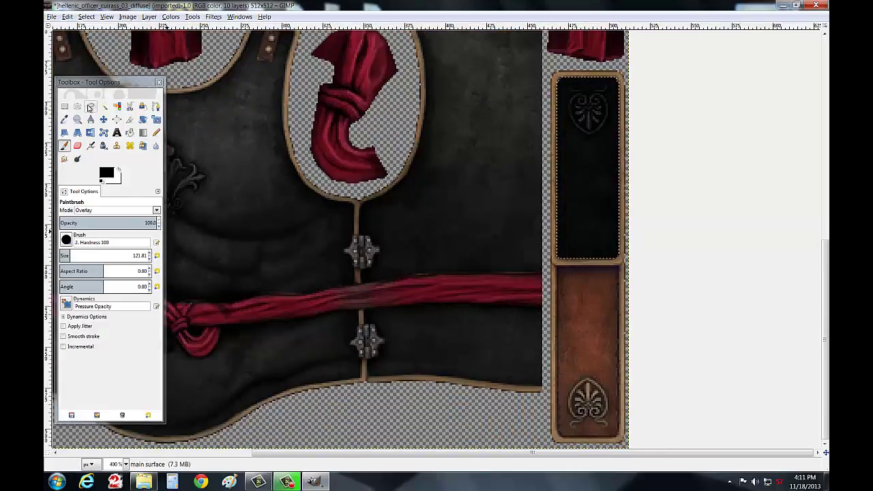
Step: Select the lower brown strip with a four-corner Free Select outline
{"action": "left_click", "coordinate": [89, 108]}
{"action": "left_click", "coordinate": [558, 267]}
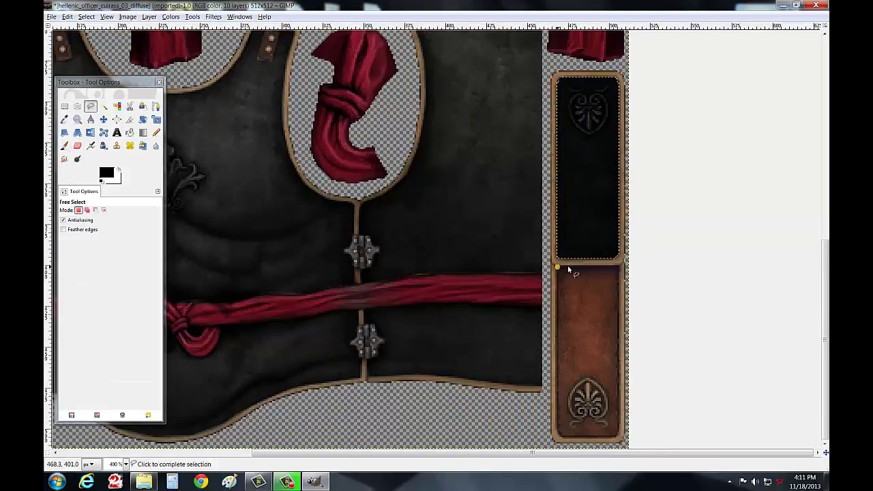
{"action": "left_click", "coordinate": [618, 439]}
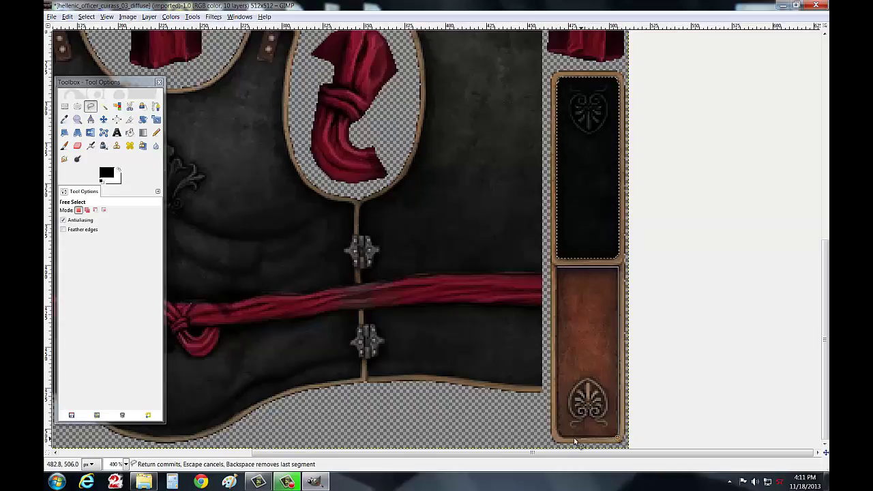
{"action": "left_click", "coordinate": [555, 440]}
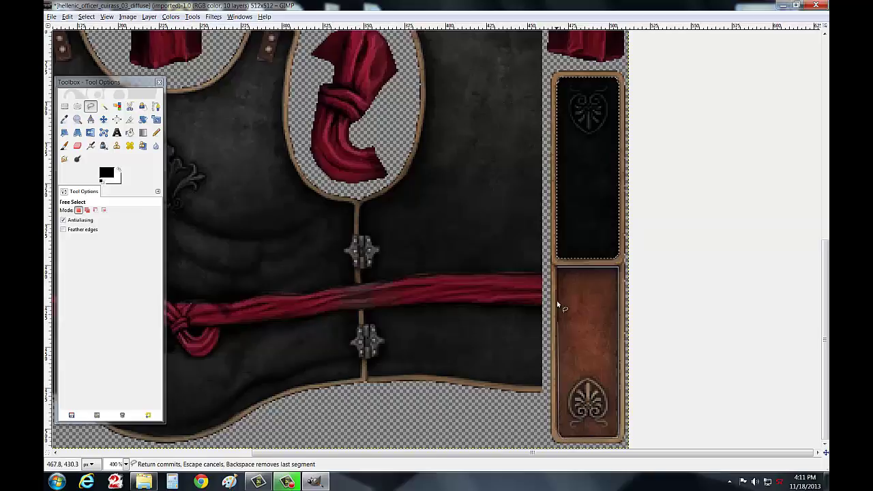
{"action": "double_click", "coordinate": [557, 267]}
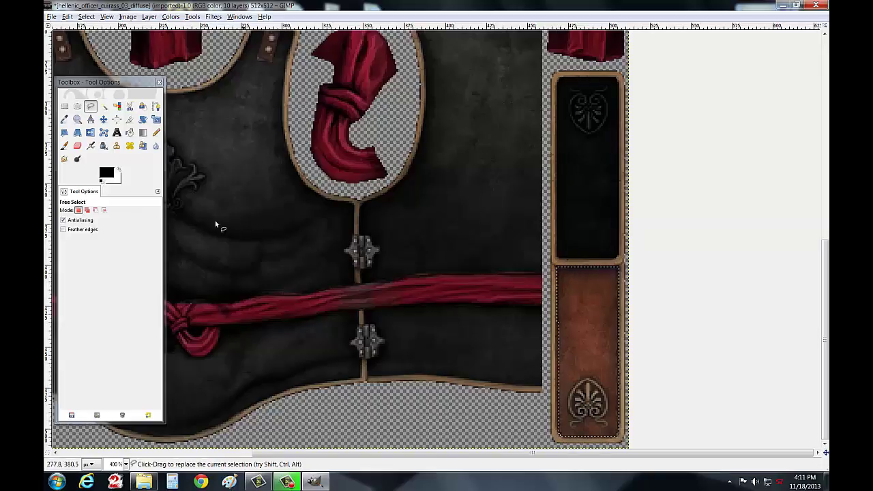
Step: Set the brush to Overlay, clear the selection, and undo the upper strip's black recolouring
{"action": "left_click", "coordinate": [64, 146]}
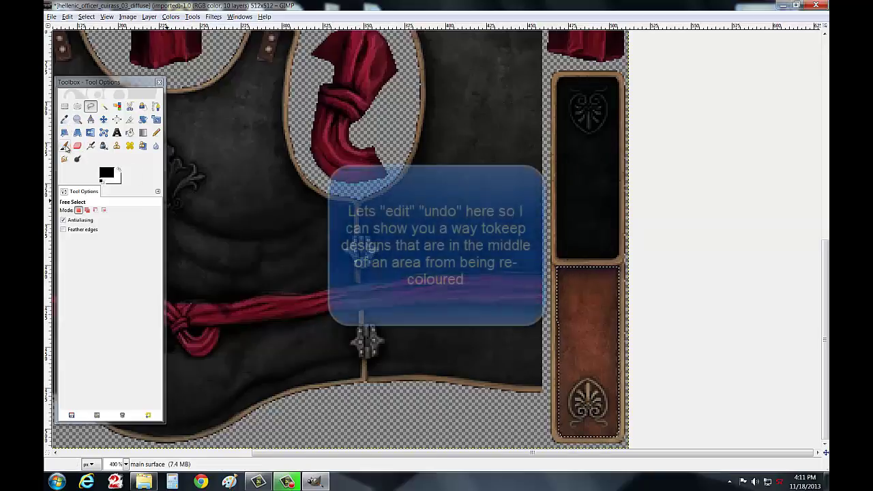
{"action": "left_click", "coordinate": [116, 210]}
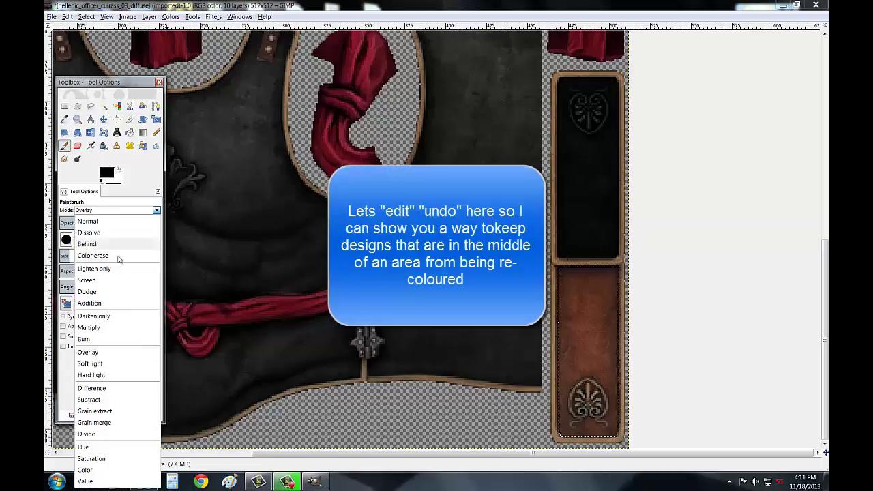
{"action": "left_click", "coordinate": [116, 351]}
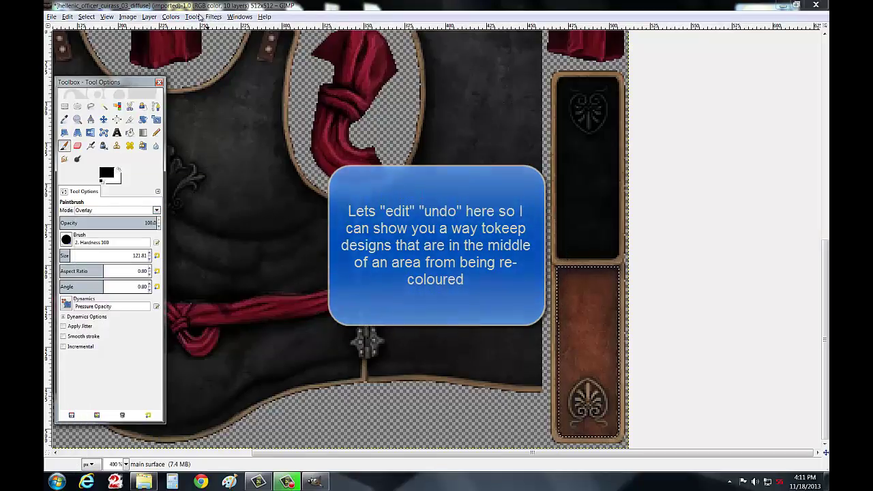
{"action": "left_click", "coordinate": [86, 16]}
{"action": "left_click", "coordinate": [95, 37]}
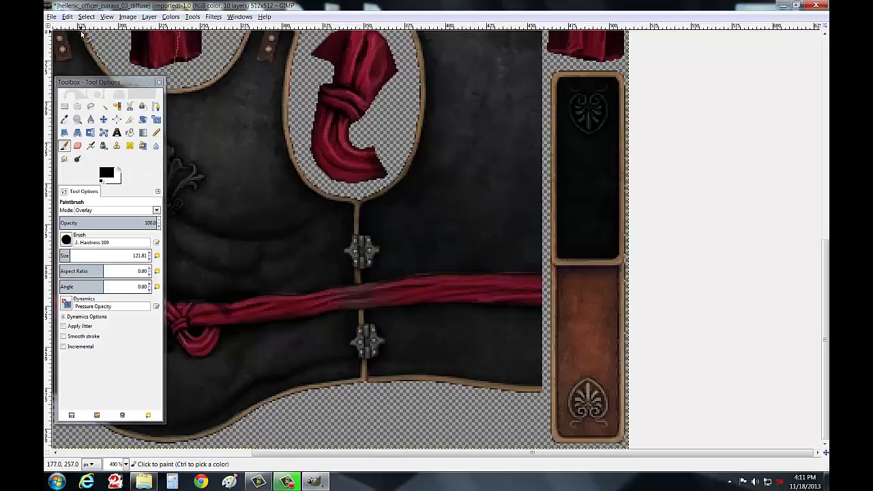
{"action": "key", "text": "ctrl+z"}
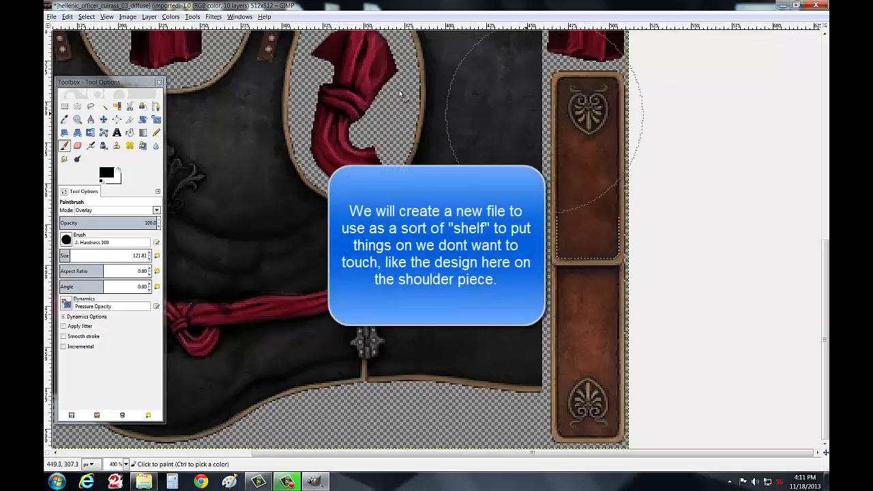
Step: Clear the current selection and create a new 512×512 image
{"action": "left_click", "coordinate": [87, 17]}
{"action": "left_click", "coordinate": [95, 35]}
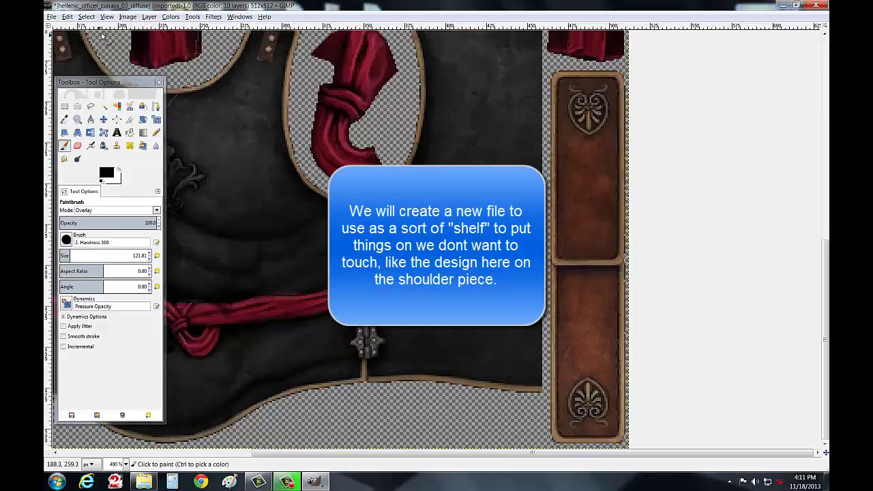
{"action": "left_click", "coordinate": [51, 17]}
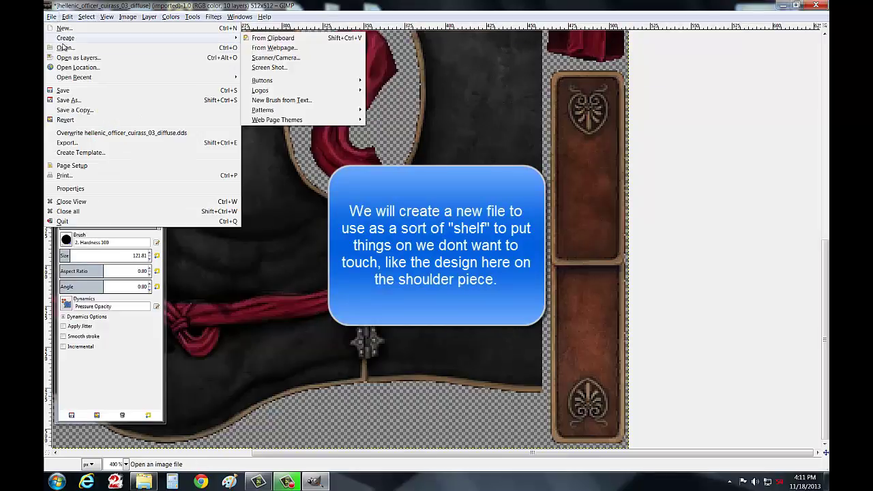
{"action": "left_click", "coordinate": [65, 28]}
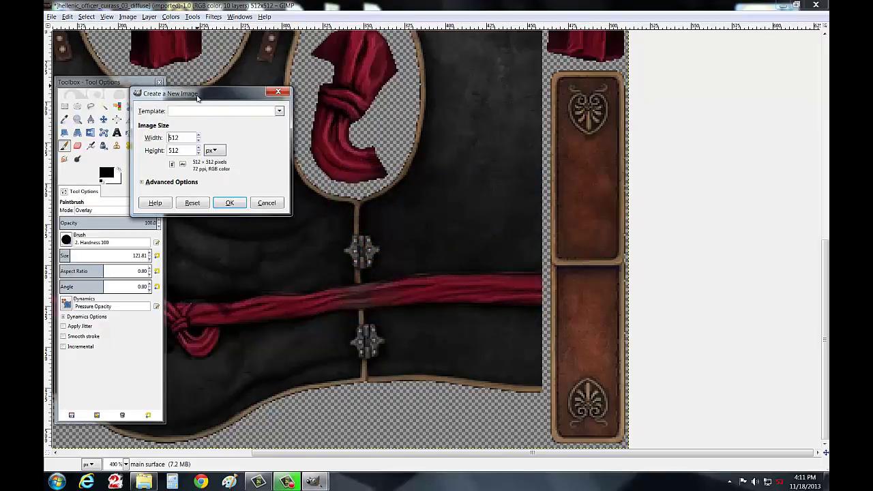
{"action": "left_click", "coordinate": [230, 203]}
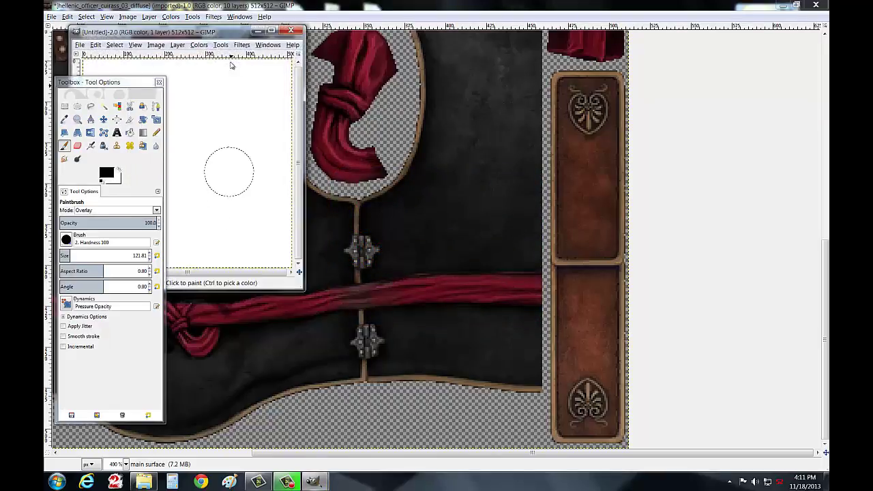
{"action": "left_click_drag", "start_coordinate": [224, 38], "coordinate": [401, 70]}
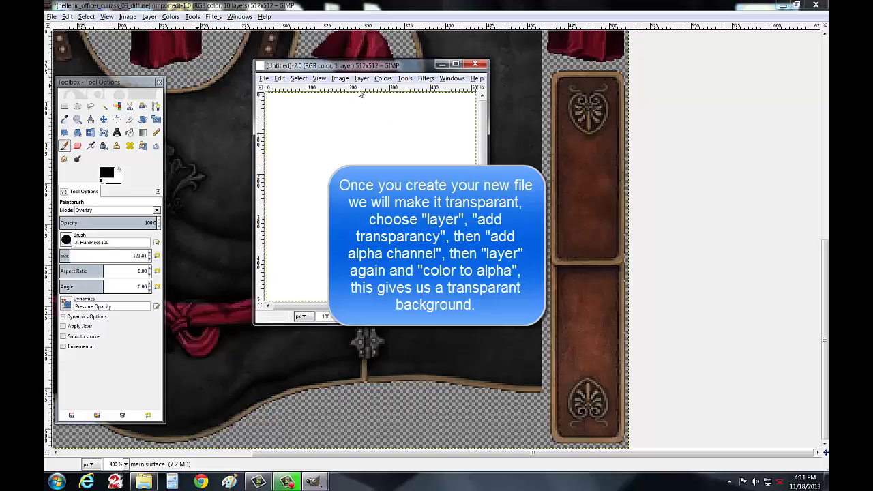
Step: Add an alpha channel to the new image and make its white background transparent with Color to Alpha
{"action": "left_click", "coordinate": [361, 79]}
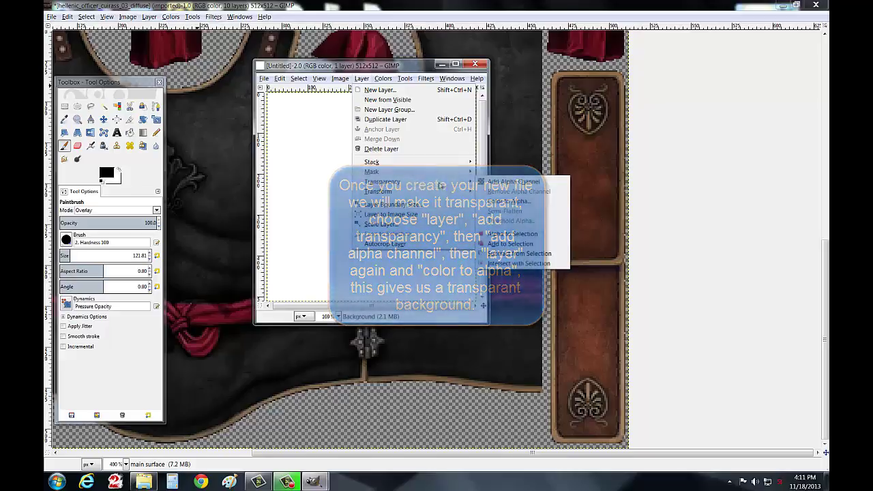
{"action": "mouse_move", "coordinate": [382, 182]}
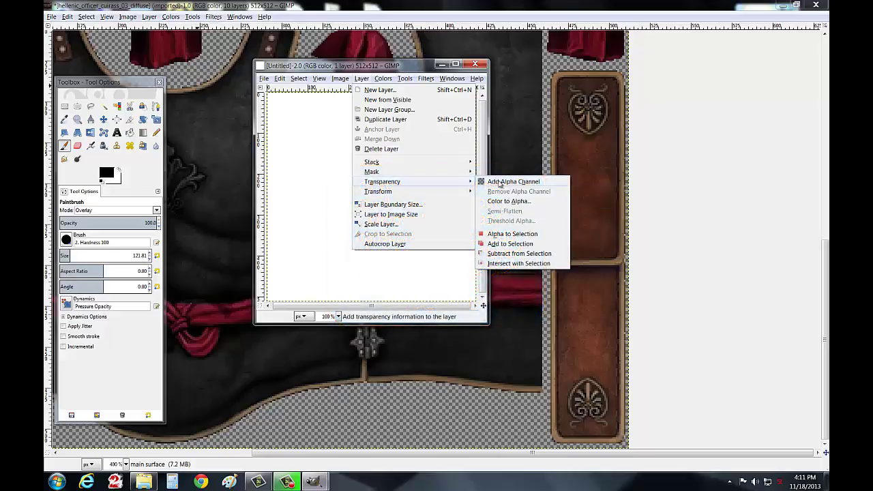
{"action": "left_click", "coordinate": [499, 182]}
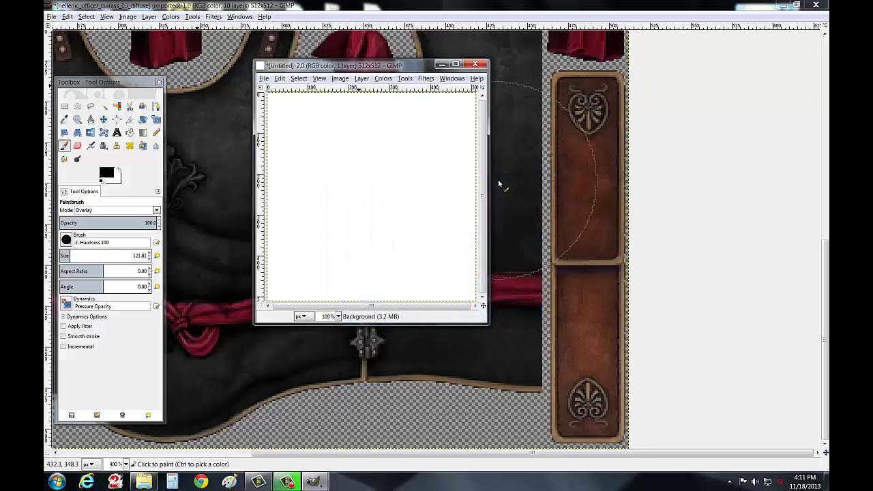
{"action": "left_click", "coordinate": [361, 79]}
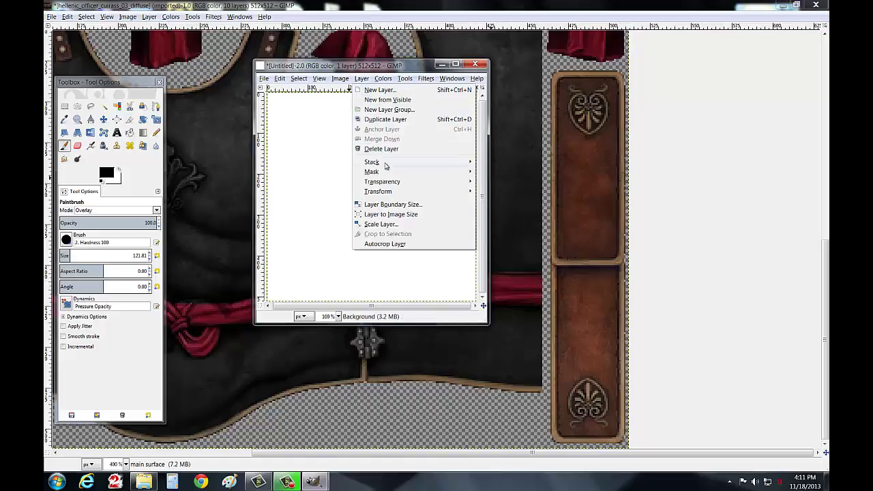
{"action": "mouse_move", "coordinate": [382, 182]}
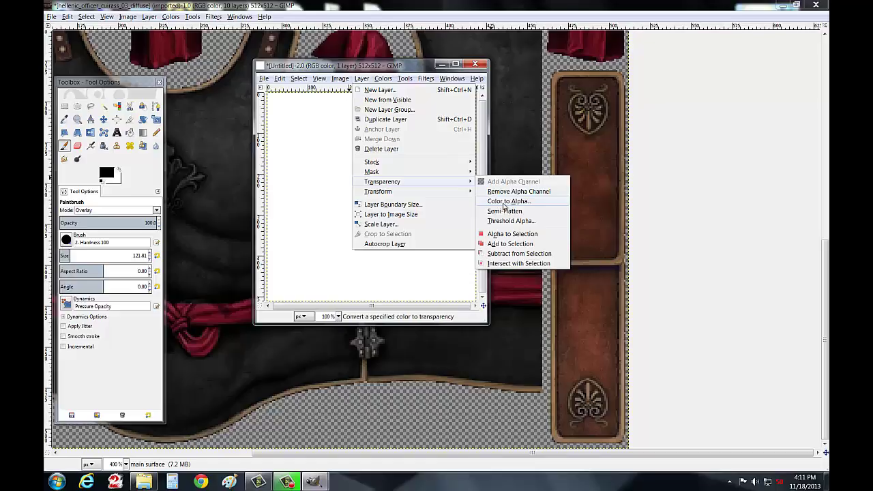
{"action": "left_click", "coordinate": [509, 201]}
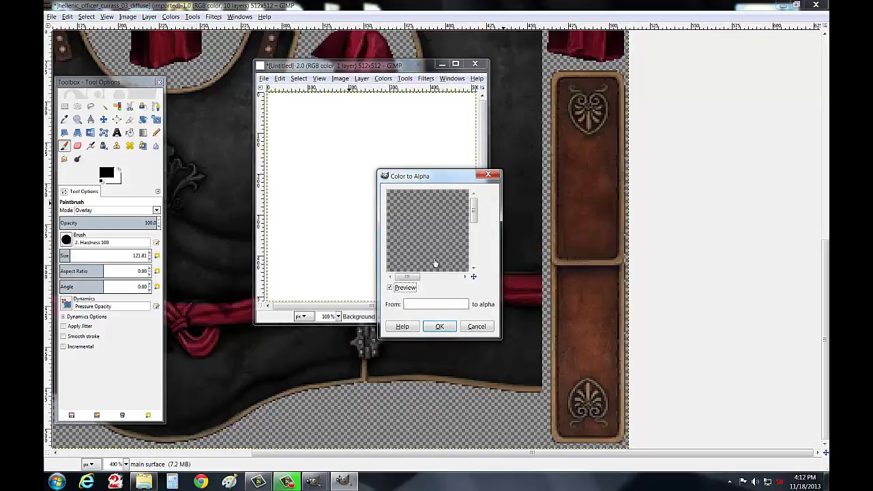
{"action": "left_click", "coordinate": [440, 327]}
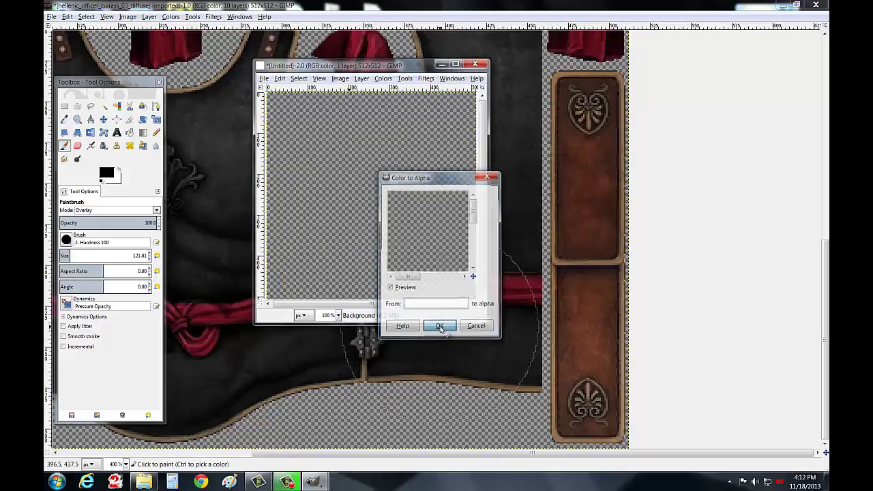
{"action": "left_click_drag", "start_coordinate": [401, 71], "coordinate": [287, 72]}
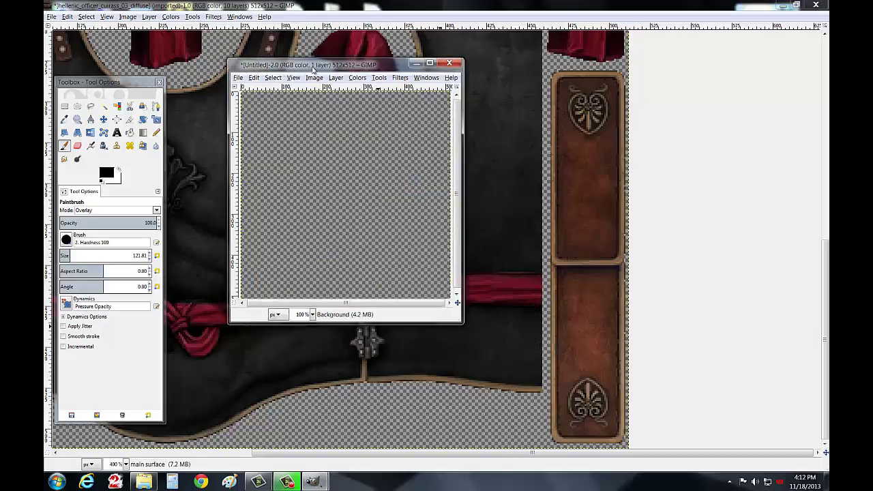
{"action": "left_click", "coordinate": [91, 107]}
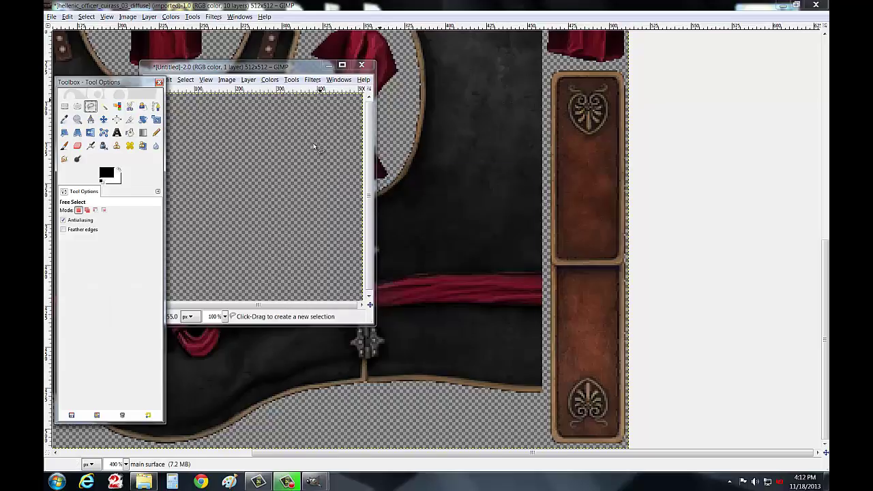
Step: Zoom the cuirass texture to 800% and scroll up to the shoulder panel
{"action": "left_click", "coordinate": [126, 464]}
{"action": "left_click", "coordinate": [117, 375]}
{"action": "scroll", "coordinate": [341, 422], "scroll_direction": "up", "scroll_amount": 3}
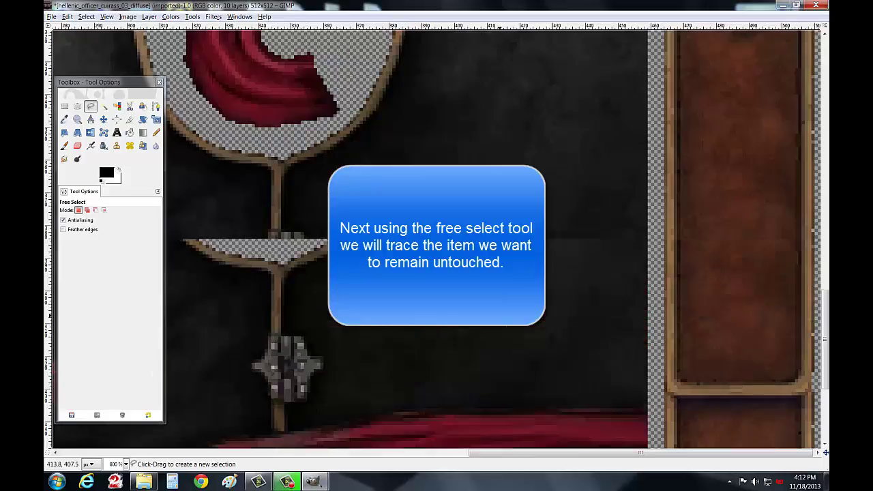
{"action": "scroll", "coordinate": [373, 432], "scroll_direction": "up", "scroll_amount": 3}
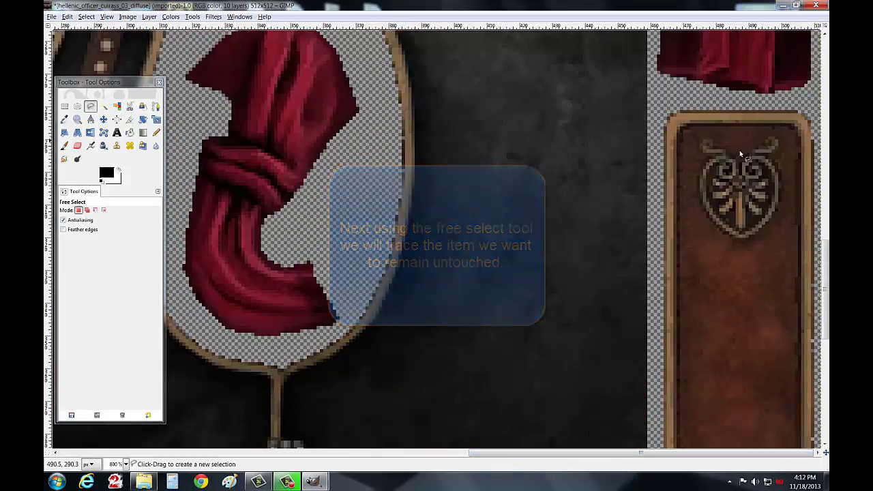
Step: Trace a free-select outline around the emblem's top, left side and bottom
{"action": "left_click", "coordinate": [713, 147]}
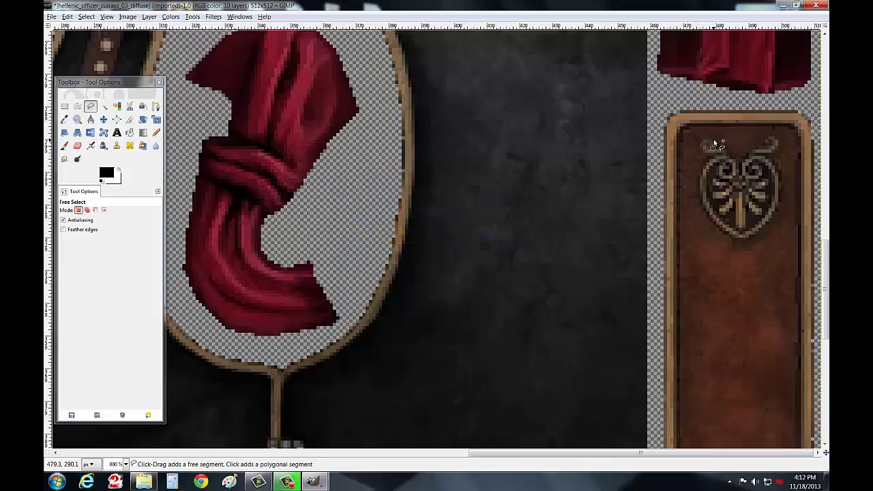
{"action": "left_click", "coordinate": [701, 142]}
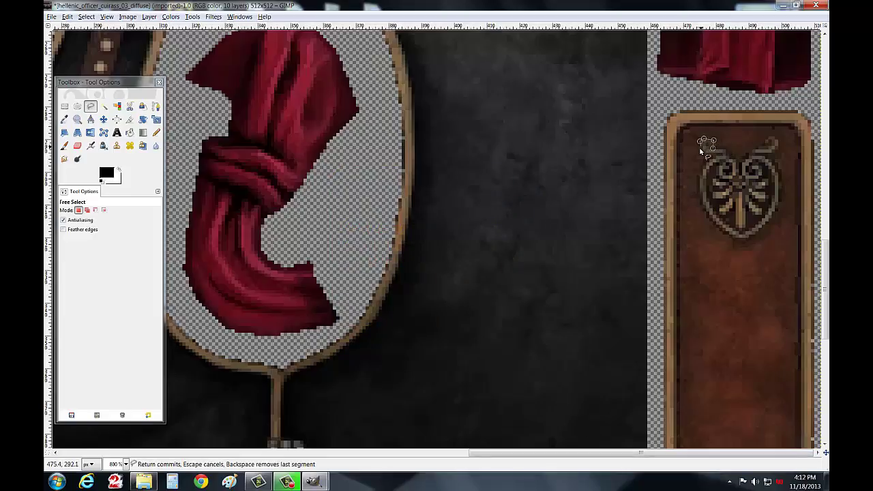
{"action": "left_click", "coordinate": [703, 150]}
{"action": "left_click", "coordinate": [718, 154]}
{"action": "left_click", "coordinate": [701, 176]}
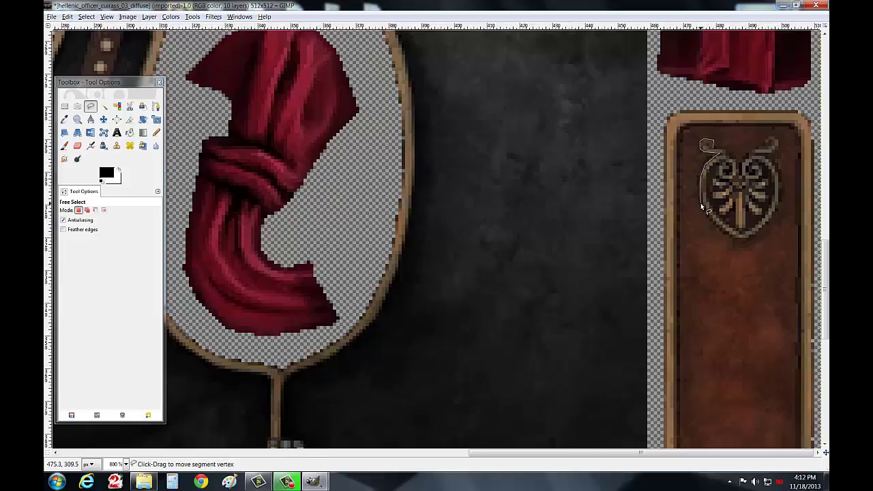
{"action": "left_click", "coordinate": [709, 218]}
{"action": "left_click", "coordinate": [720, 229]}
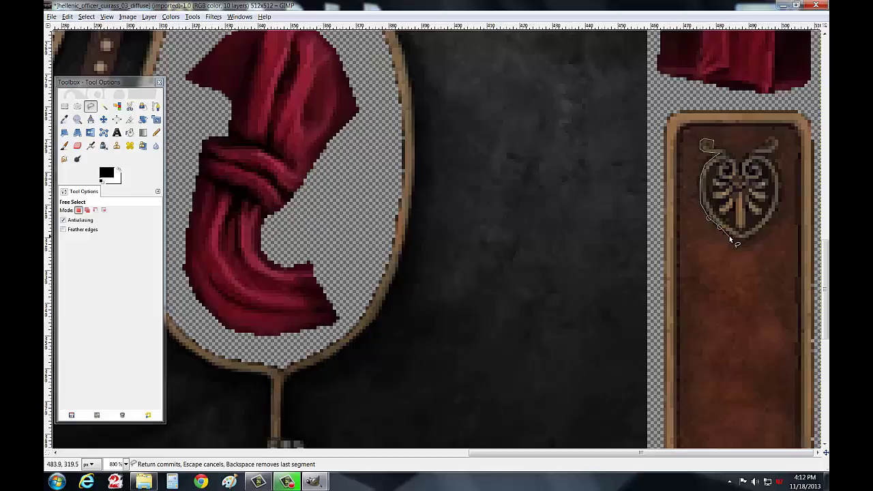
{"action": "left_click", "coordinate": [731, 236]}
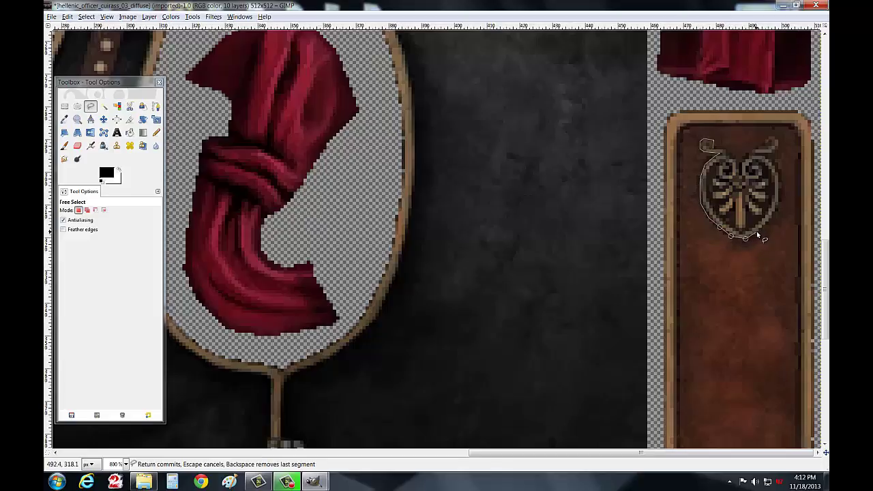
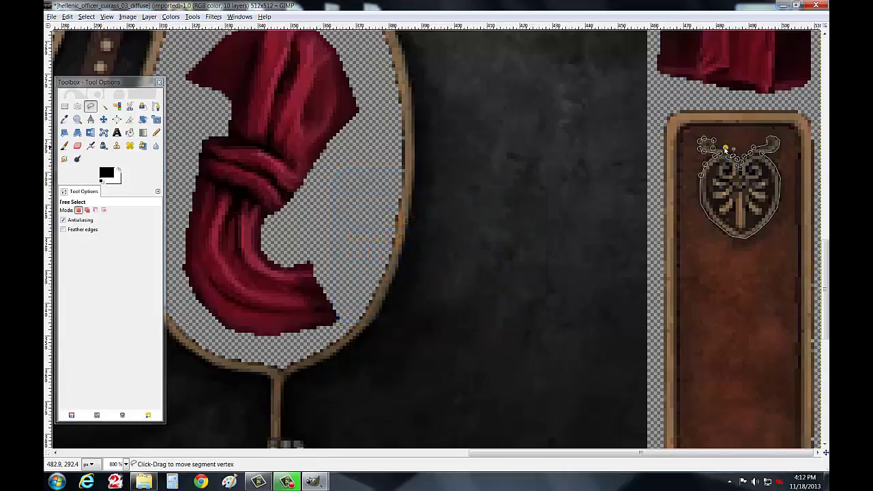
Step: Close the free selection around the heart emblem on the leather strap and copy it
{"action": "left_click", "coordinate": [702, 143]}
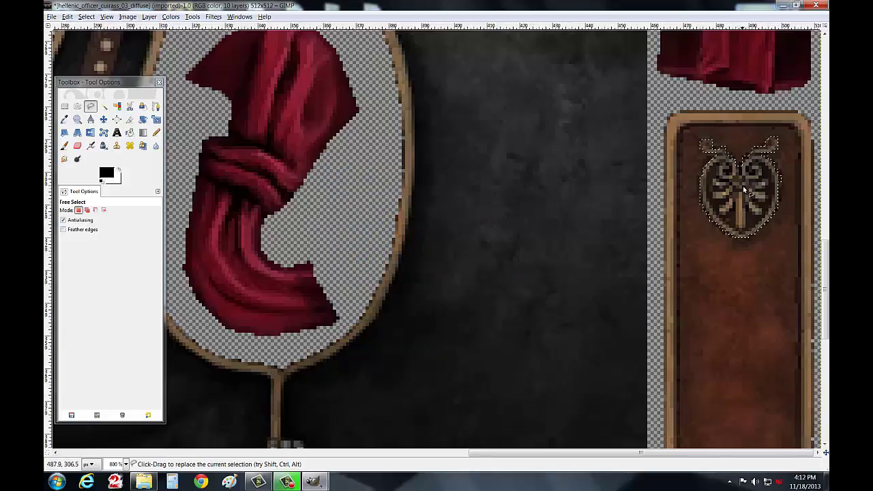
{"action": "right_click", "coordinate": [745, 191]}
{"action": "mouse_move", "coordinate": [760, 208]}
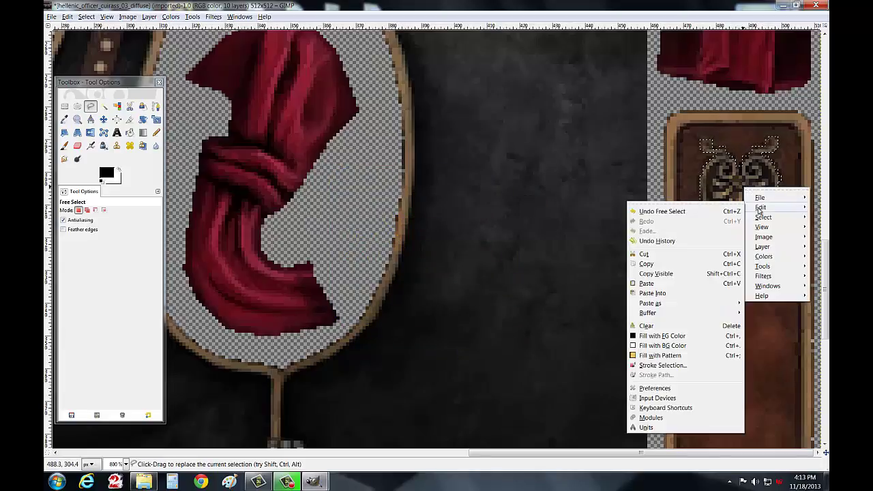
{"action": "left_click", "coordinate": [655, 273]}
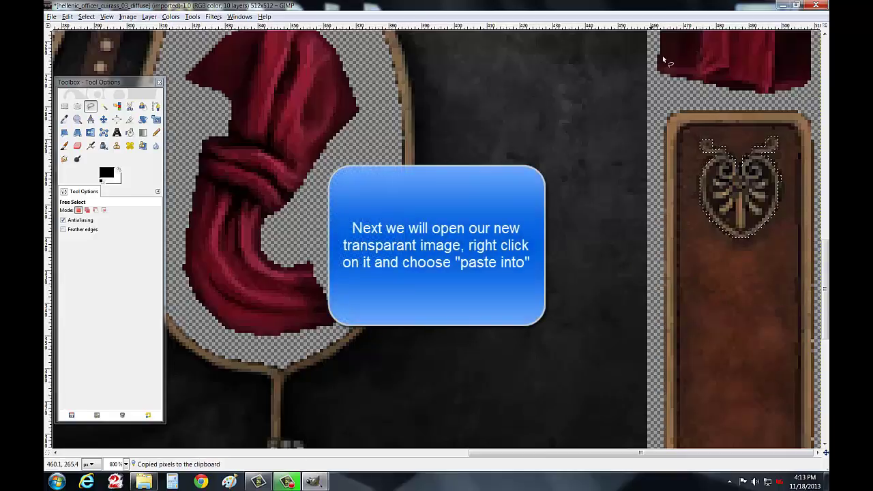
{"action": "mouse_move", "coordinate": [315, 482]}
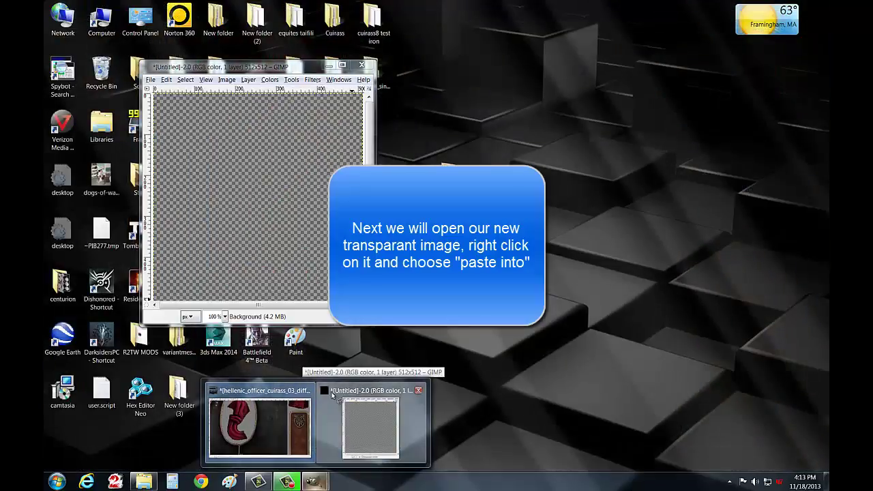
Step: Paste the heart emblem into the blank 512x512 Untitled image and anchor it
{"action": "left_click", "coordinate": [332, 394]}
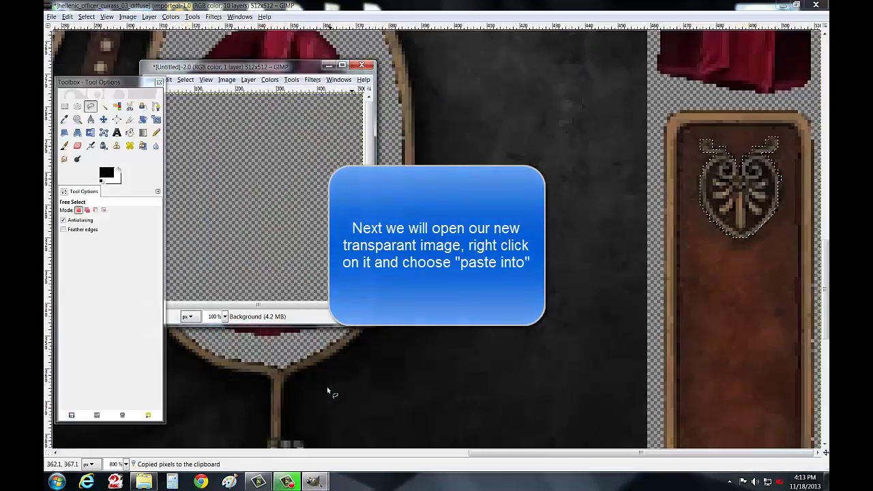
{"action": "left_click_drag", "start_coordinate": [450, 74], "coordinate": [539, 74]}
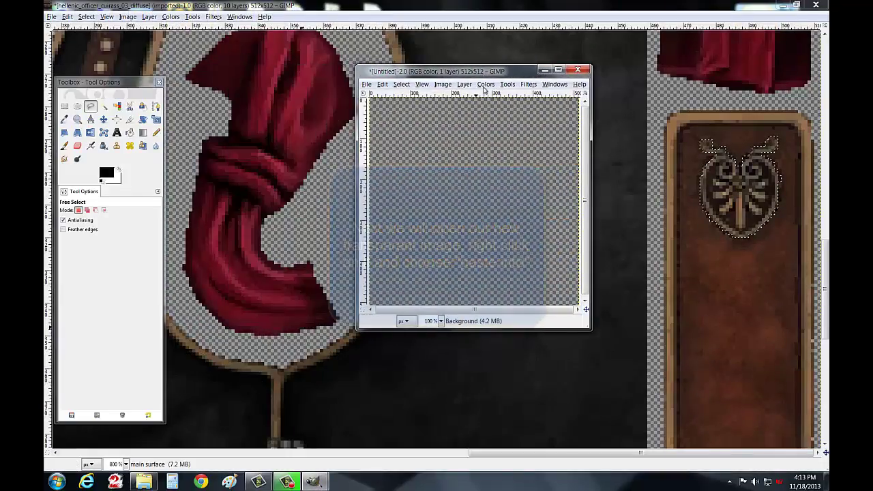
{"action": "right_click", "coordinate": [471, 152]}
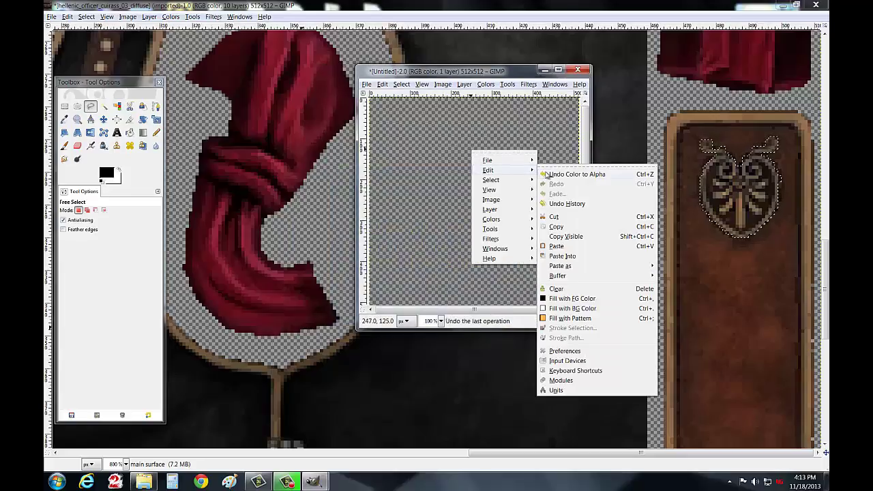
{"action": "mouse_move", "coordinate": [488, 170]}
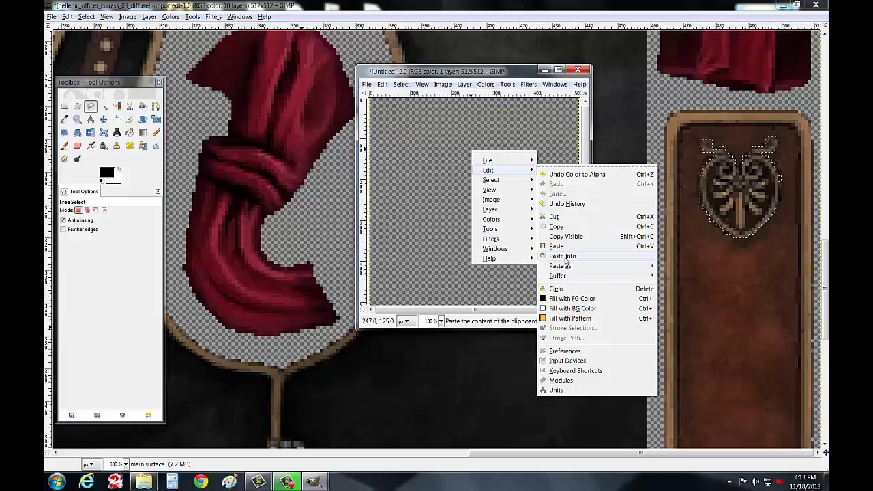
{"action": "left_click", "coordinate": [565, 259]}
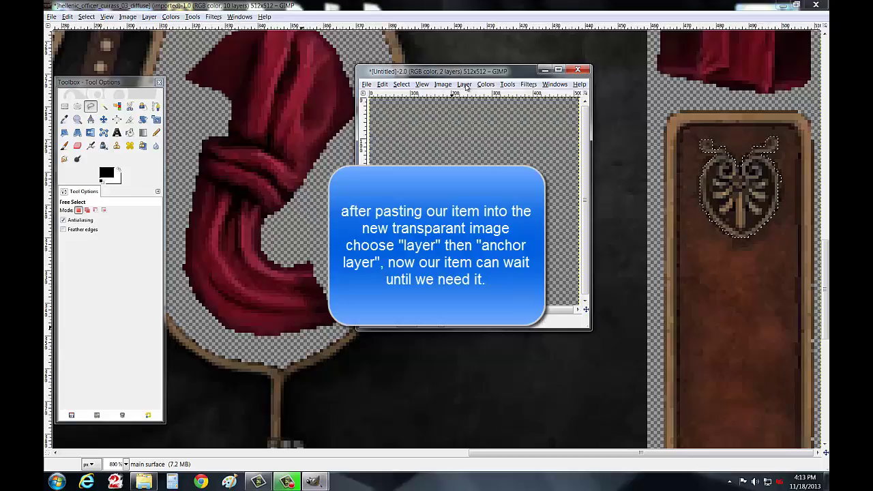
{"action": "left_click", "coordinate": [467, 84]}
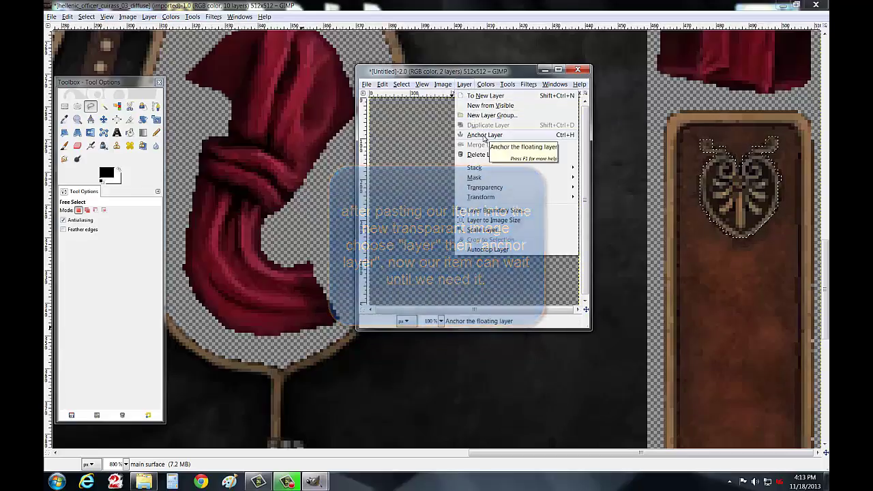
{"action": "left_click", "coordinate": [484, 135]}
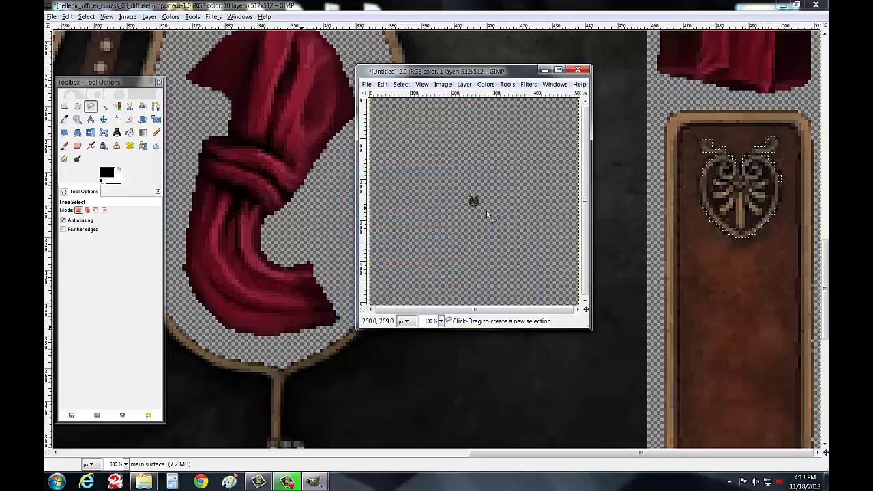
{"action": "left_click_drag", "start_coordinate": [501, 72], "coordinate": [382, 70]}
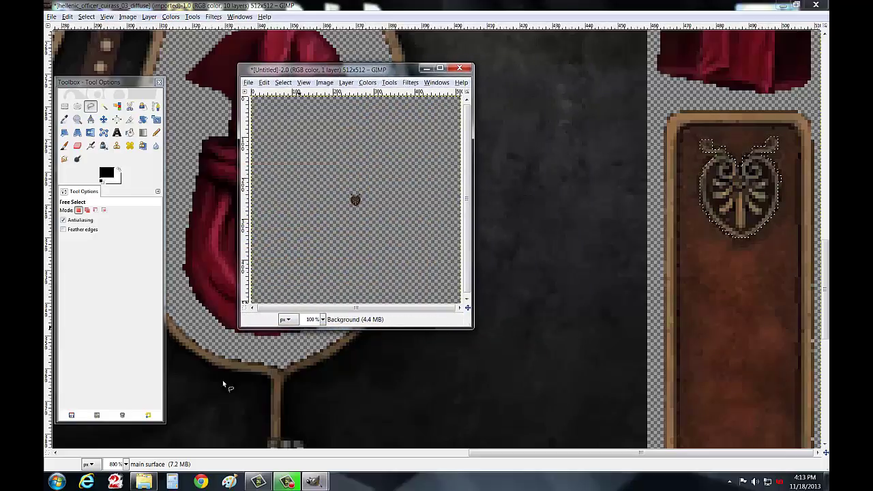
Step: On the cuirass texture, enclose the upper brown leather strap panel and its emblem in a free selection
{"action": "left_click", "coordinate": [178, 402]}
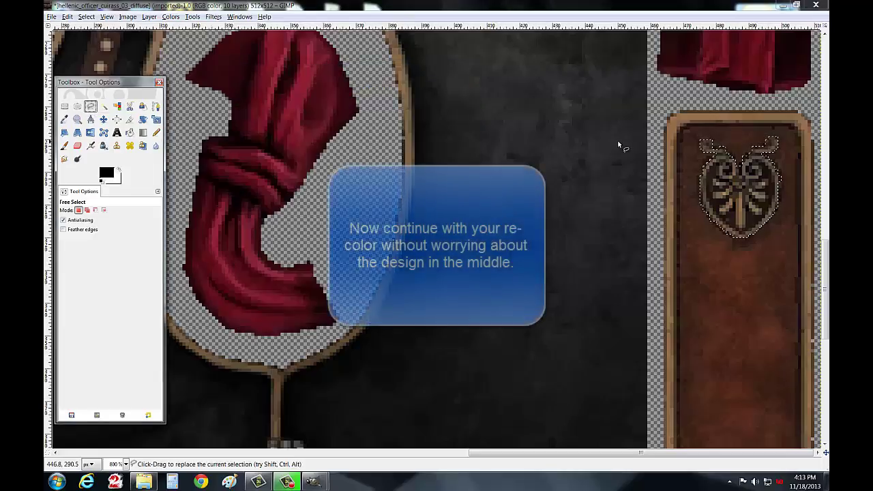
{"action": "left_click", "coordinate": [689, 124]}
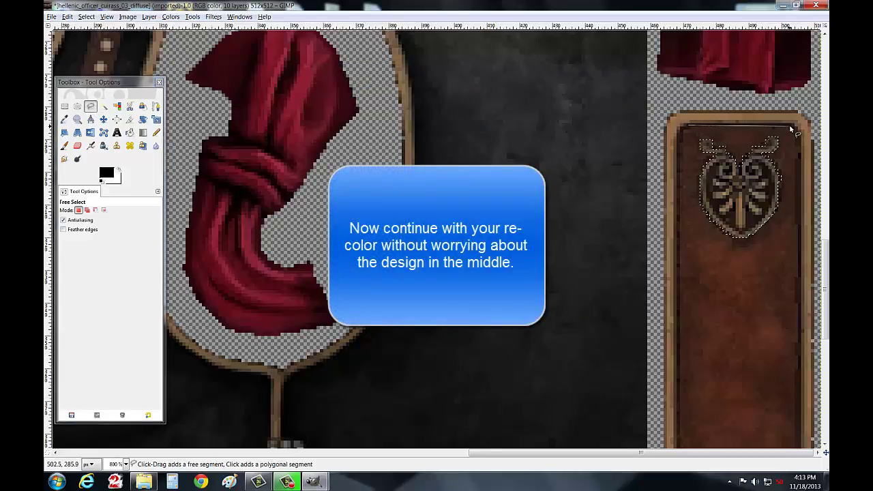
{"action": "left_click", "coordinate": [791, 124]}
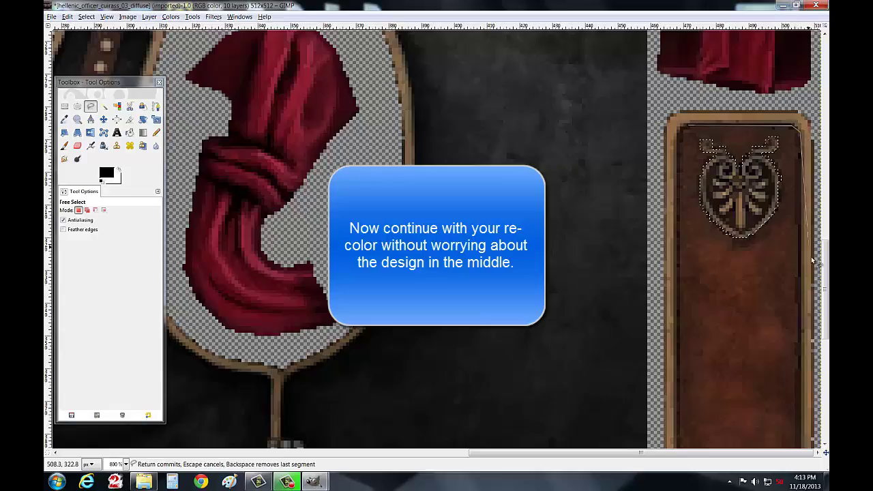
{"action": "scroll", "coordinate": [801, 272], "scroll_direction": "down", "scroll_amount": 5}
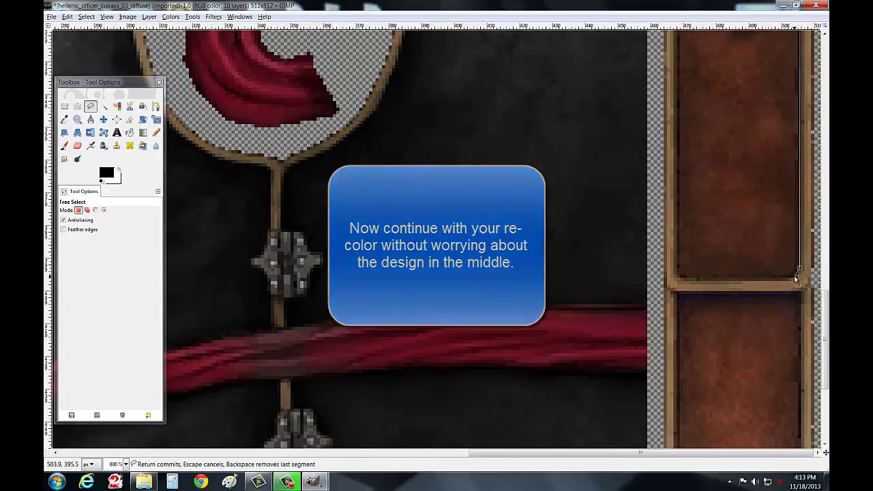
{"action": "left_click", "coordinate": [798, 277]}
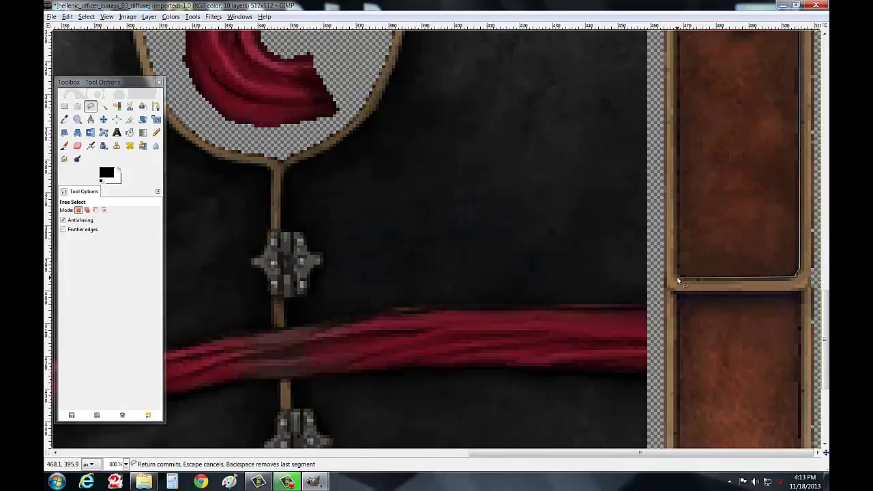
{"action": "scroll", "coordinate": [684, 205], "scroll_direction": "up", "scroll_amount": 5}
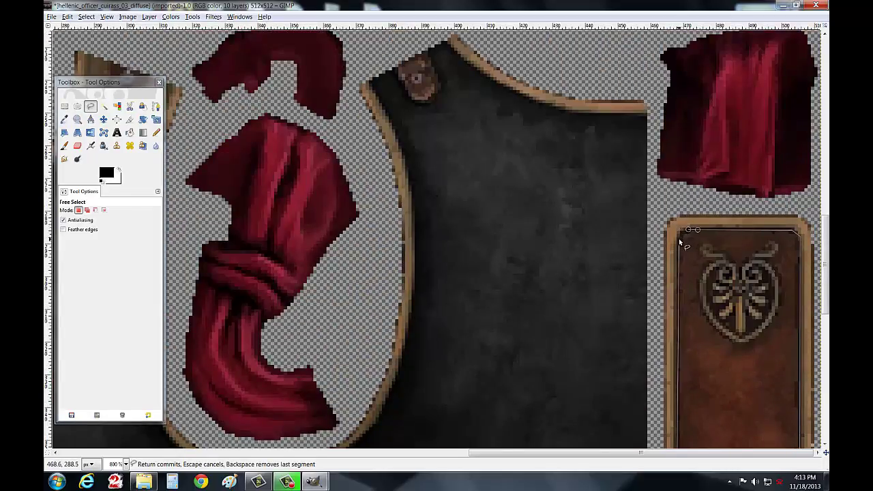
{"action": "left_click", "coordinate": [689, 230]}
{"action": "scroll", "coordinate": [634, 252], "scroll_direction": "down", "scroll_amount": 3}
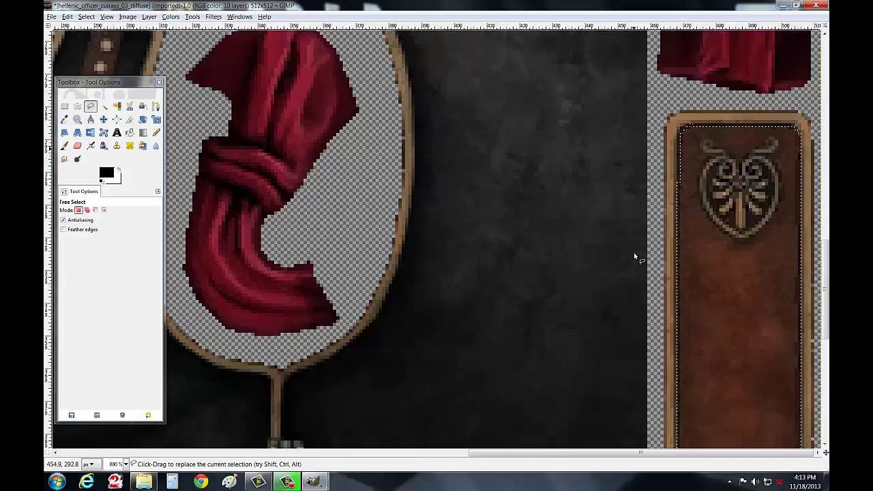
{"action": "scroll", "coordinate": [633, 252], "scroll_direction": "down", "scroll_amount": 2}
Step: At 200% zoom, paint the upper strap in Color then Overlay mode to turn it black
{"action": "left_click", "coordinate": [126, 465]}
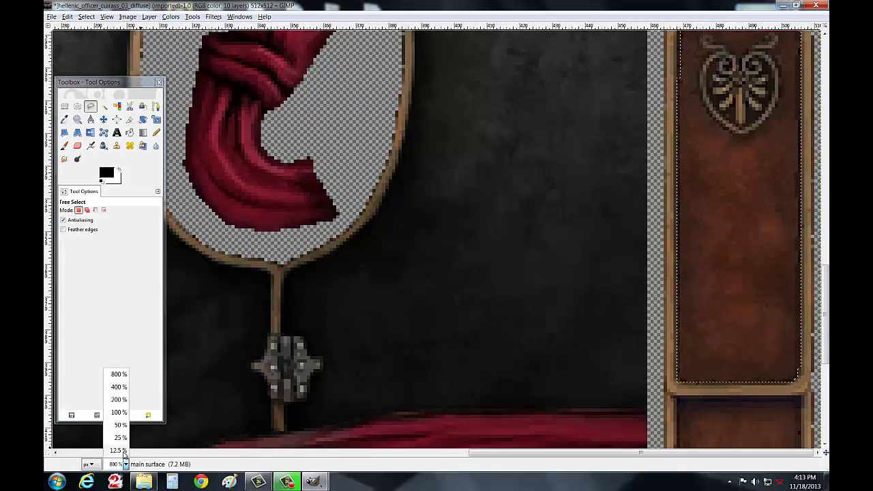
{"action": "left_click", "coordinate": [116, 400]}
{"action": "left_click", "coordinate": [64, 145]}
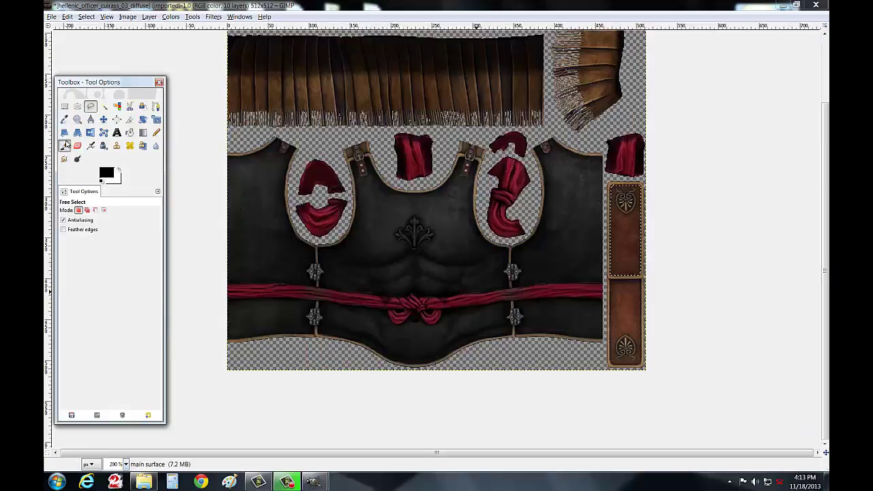
{"action": "left_click", "coordinate": [111, 210]}
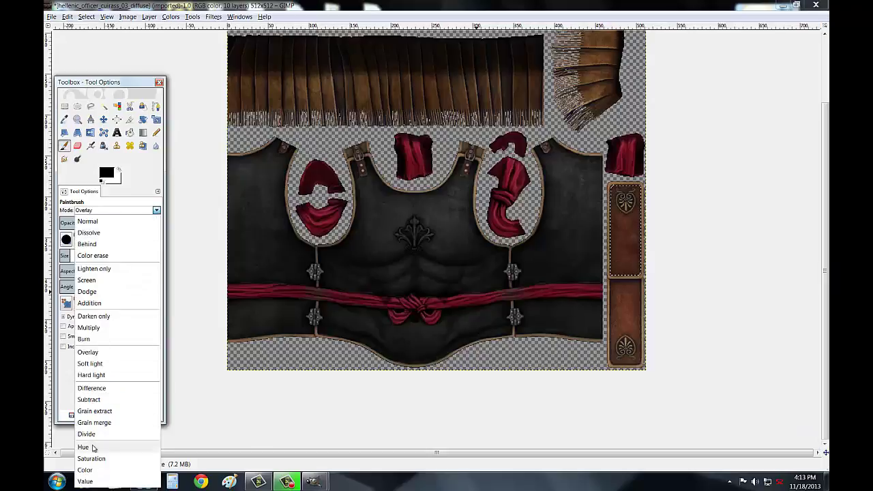
{"action": "left_click", "coordinate": [103, 469]}
{"action": "left_click_drag", "start_coordinate": [600, 225], "coordinate": [609, 214]}
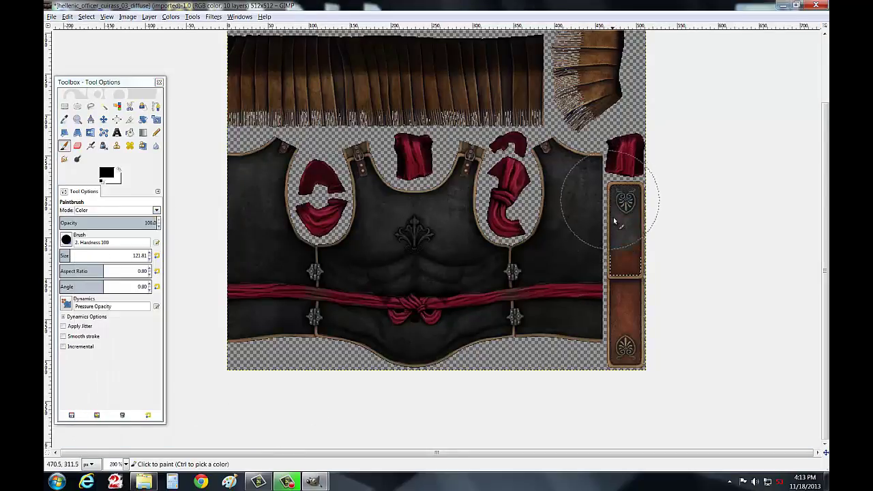
{"action": "left_click", "coordinate": [121, 210]}
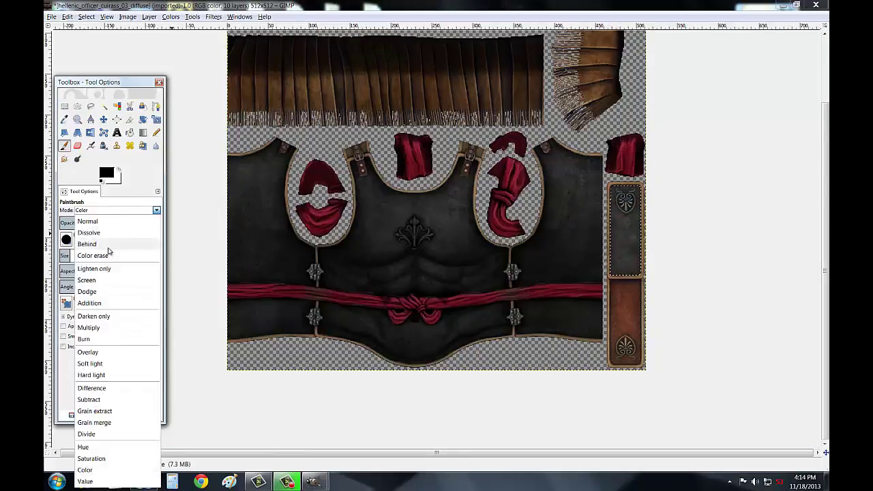
{"action": "left_click", "coordinate": [99, 355]}
{"action": "left_click_drag", "start_coordinate": [615, 230], "coordinate": [620, 203]}
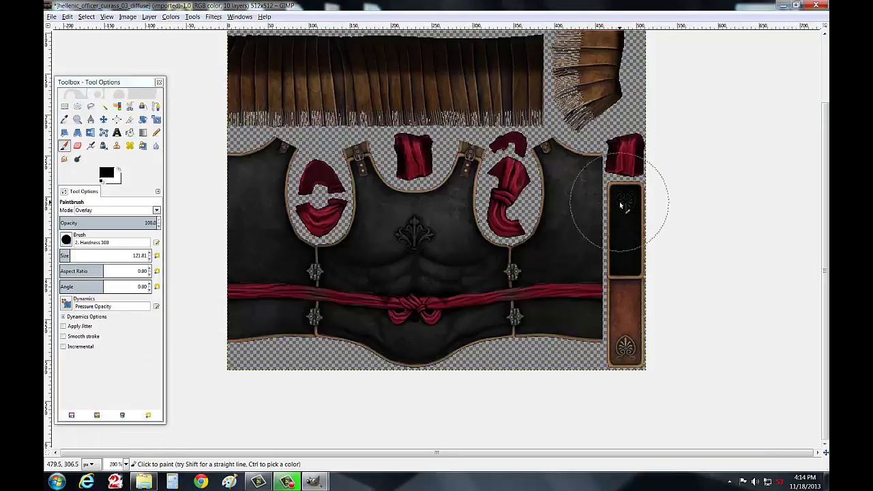
{"action": "left_click", "coordinate": [124, 464]}
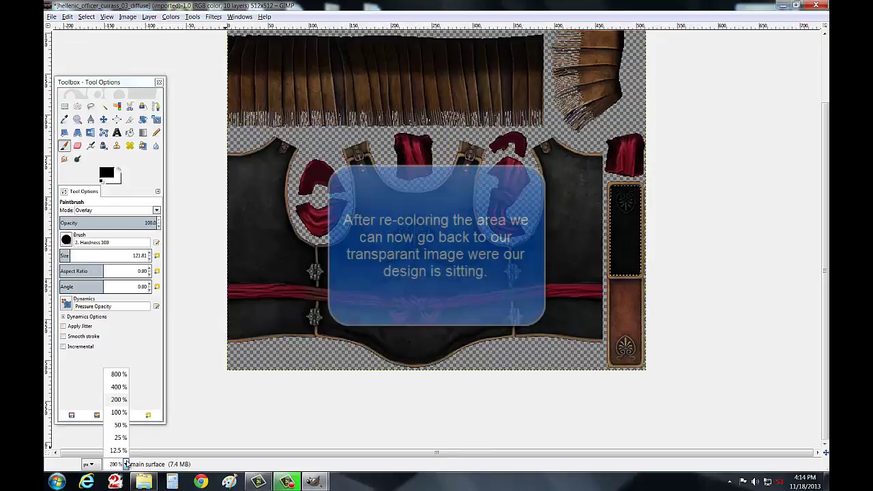
{"action": "left_click", "coordinate": [117, 374]}
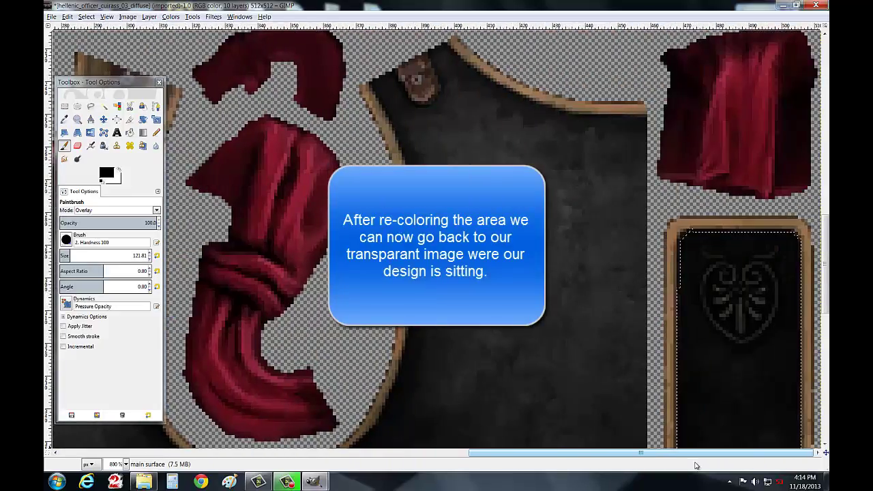
Step: Switch to the Move tool and clear the selection on the cuirass texture
{"action": "left_click_drag", "start_coordinate": [544, 453], "coordinate": [685, 452]}
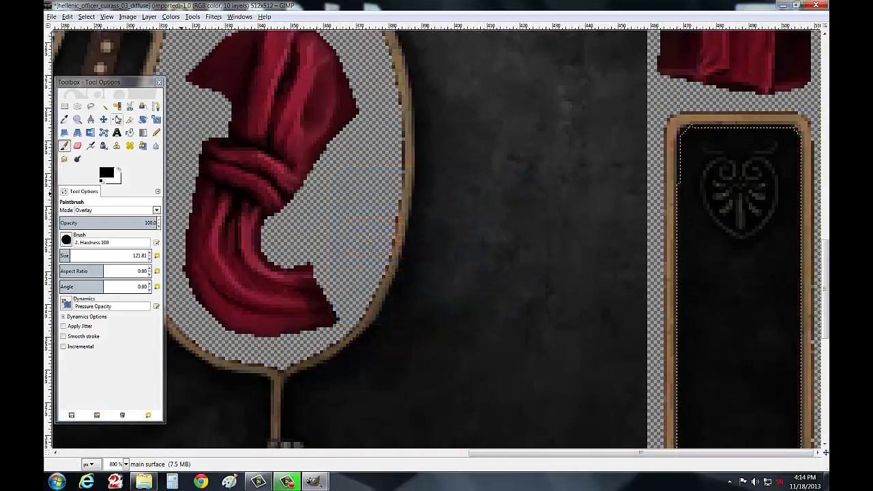
{"action": "key", "text": "m"}
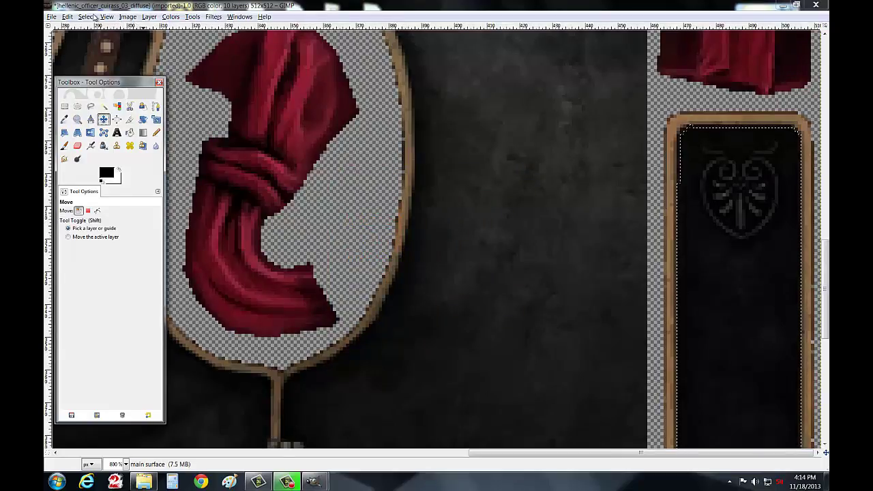
{"action": "left_click", "coordinate": [87, 16]}
{"action": "left_click", "coordinate": [100, 35]}
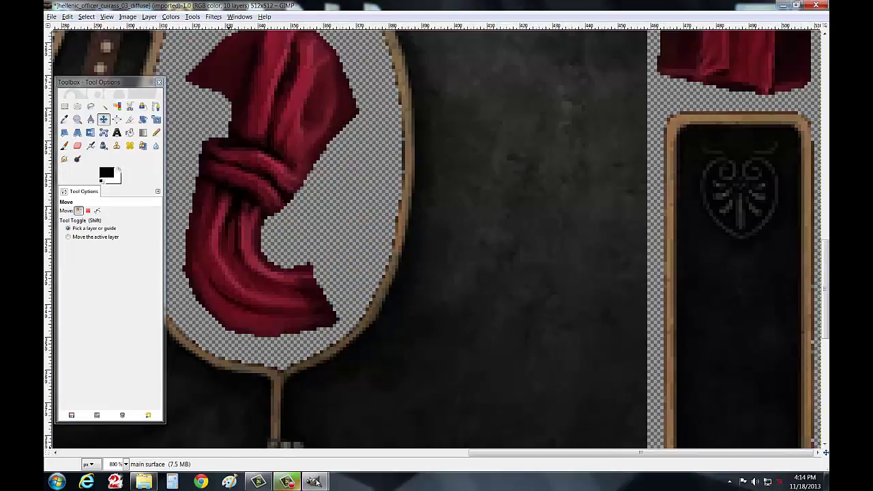
{"action": "mouse_move", "coordinate": [314, 482]}
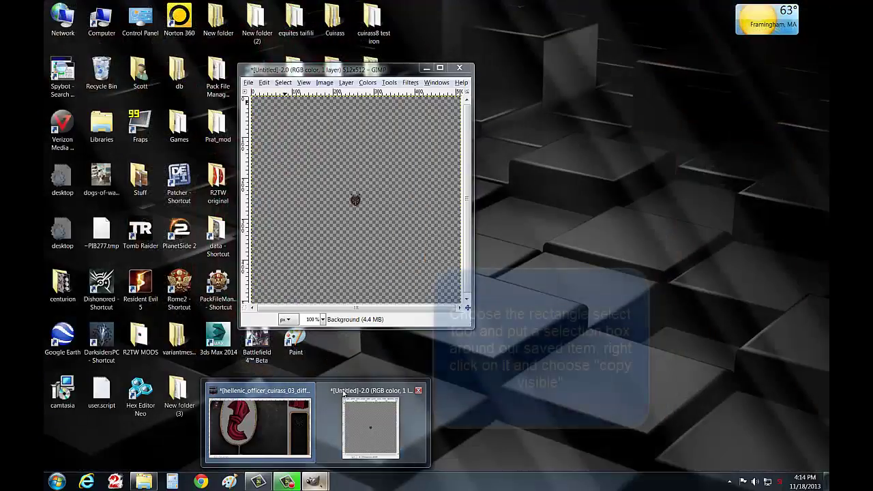
Step: At 400% in the Untitled image, copy the heart emblem with a 55×54 rectangle selection using Copy Visible
{"action": "left_click", "coordinate": [378, 422]}
{"action": "left_click", "coordinate": [323, 319]}
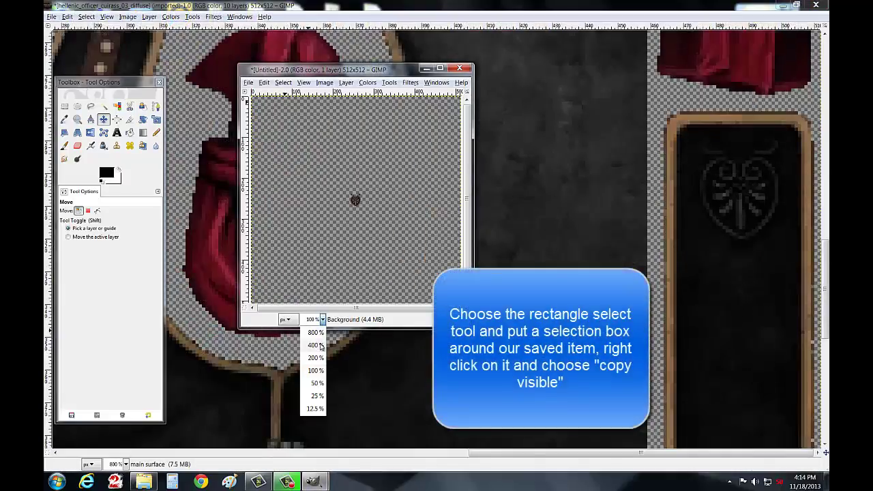
{"action": "left_click", "coordinate": [315, 345]}
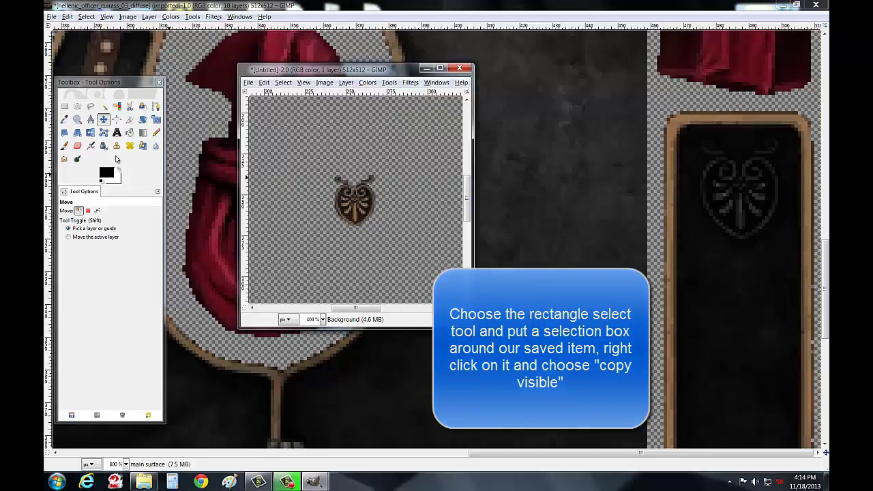
{"action": "left_click", "coordinate": [65, 107]}
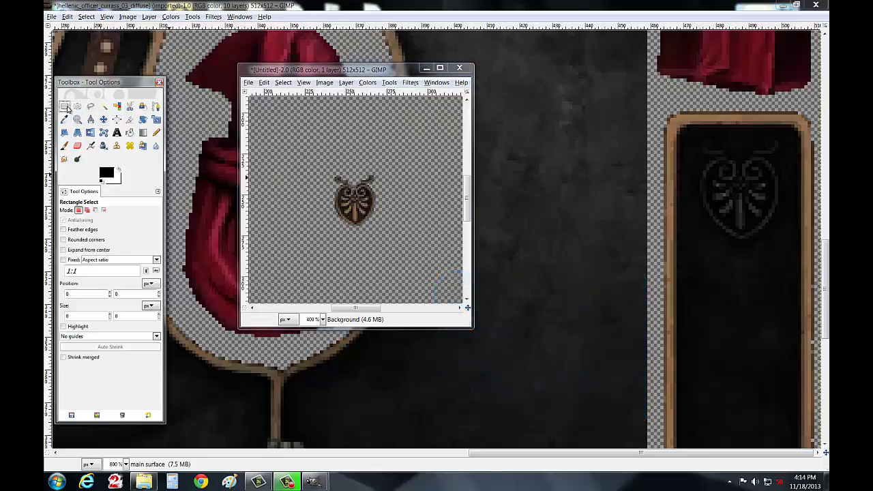
{"action": "left_click_drag", "start_coordinate": [89, 87], "coordinate": [153, 78]}
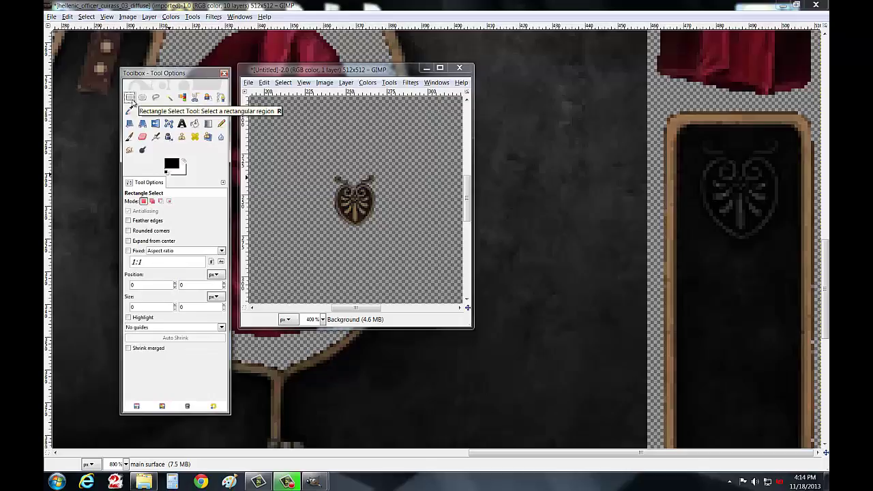
{"action": "mouse_move", "coordinate": [310, 161]}
{"action": "left_mouse_down"}
{"action": "mouse_move", "coordinate": [341, 235]}
{"action": "mouse_move", "coordinate": [415, 248]}
{"action": "mouse_move", "coordinate": [399, 249]}
{"action": "left_mouse_up"}
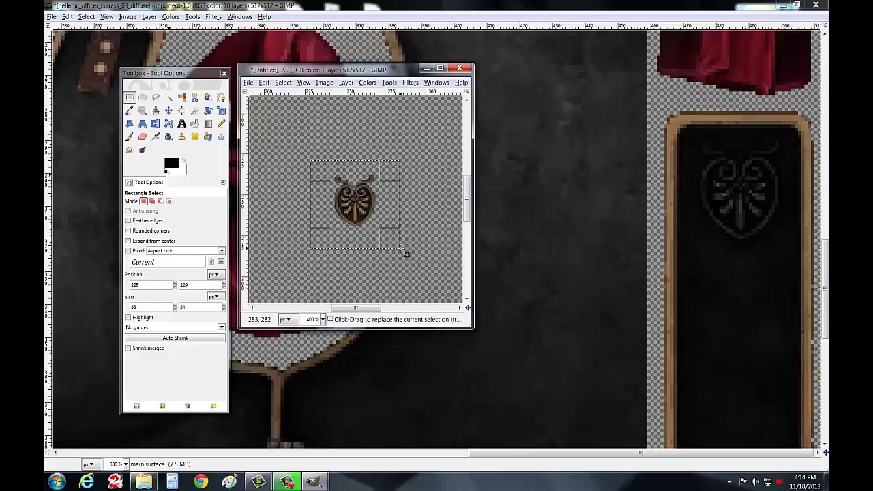
{"action": "key", "text": "Return"}
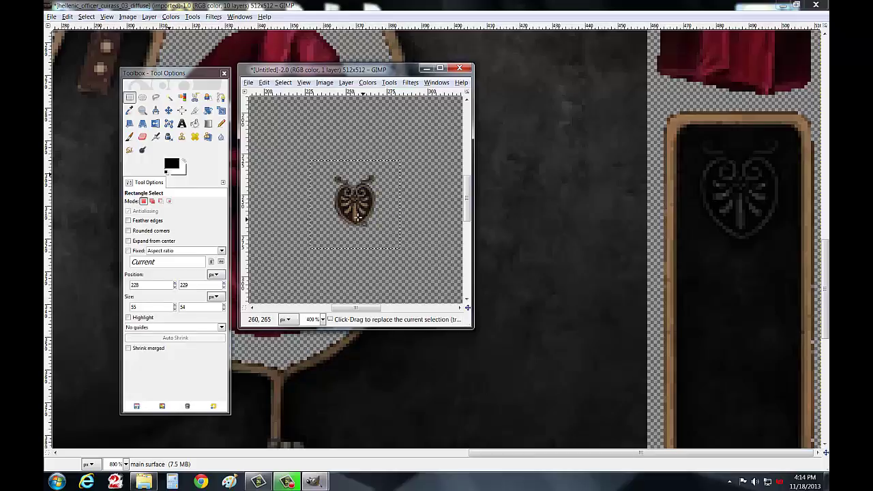
{"action": "right_click", "coordinate": [362, 203]}
{"action": "mouse_move", "coordinate": [376, 220]}
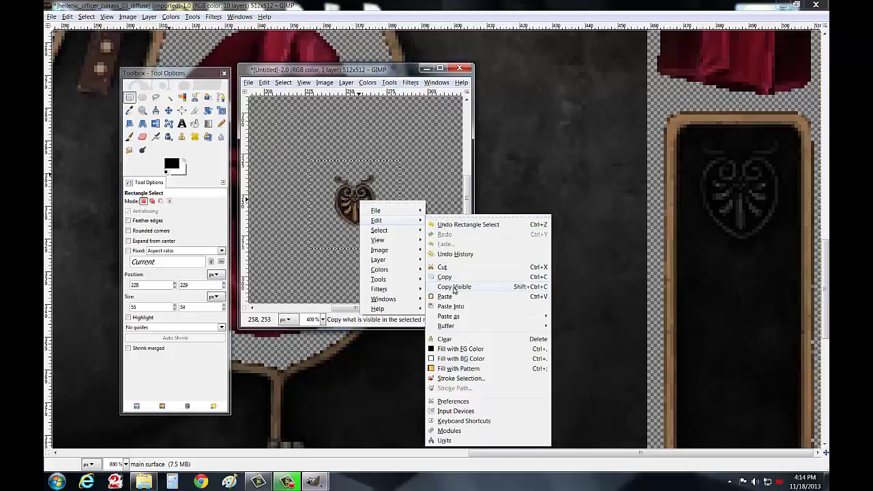
{"action": "left_click", "coordinate": [459, 287]}
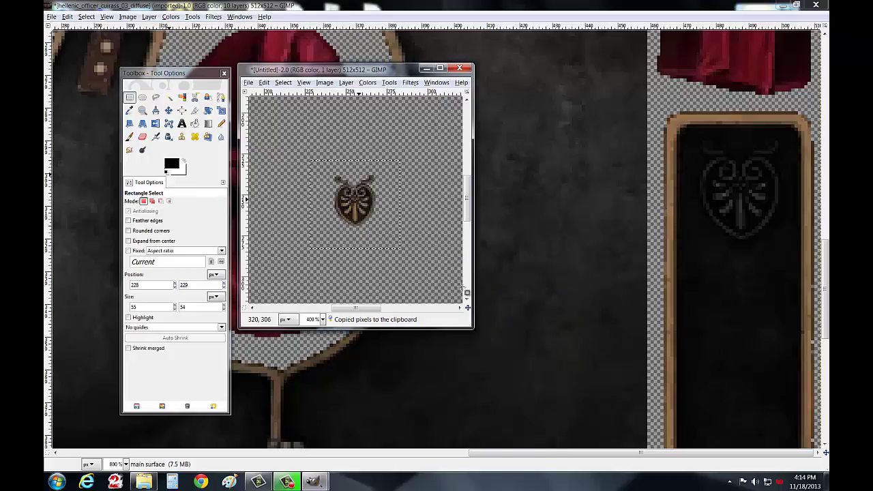
{"action": "left_click", "coordinate": [425, 68]}
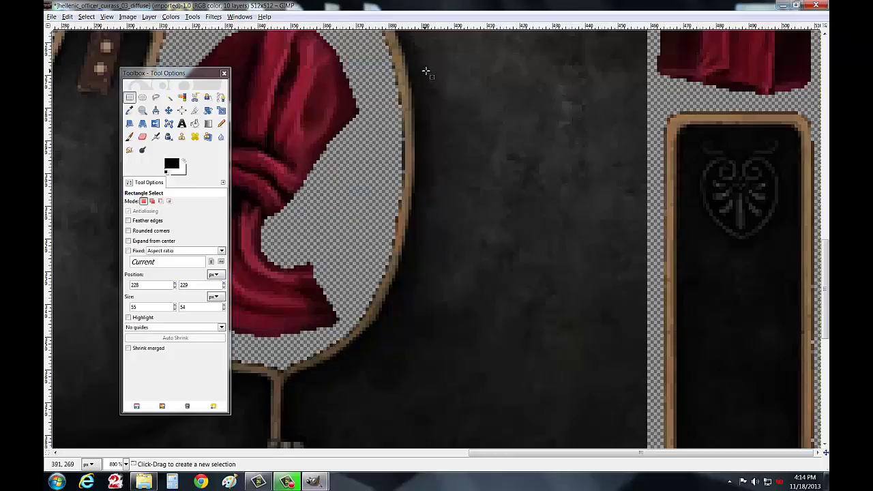
Step: Paste the emblem onto the cuirass, position it on the right black panel, and anchor it
{"action": "right_click", "coordinate": [726, 197]}
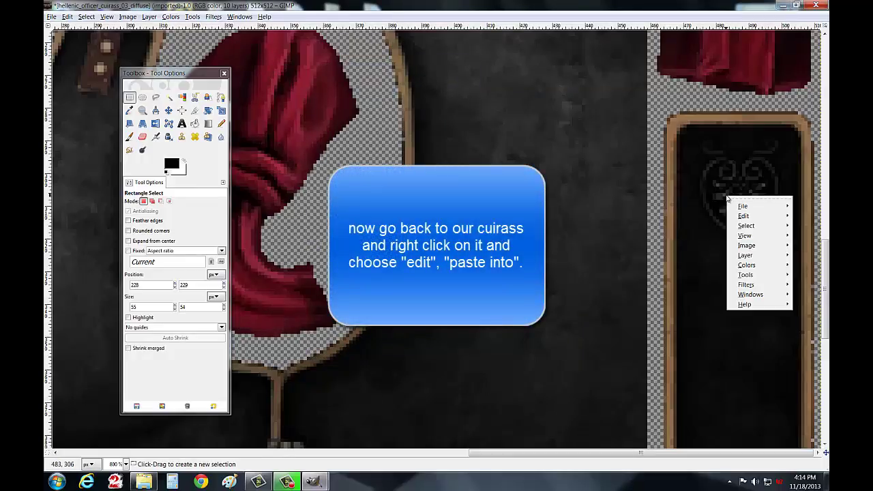
{"action": "mouse_move", "coordinate": [743, 215]}
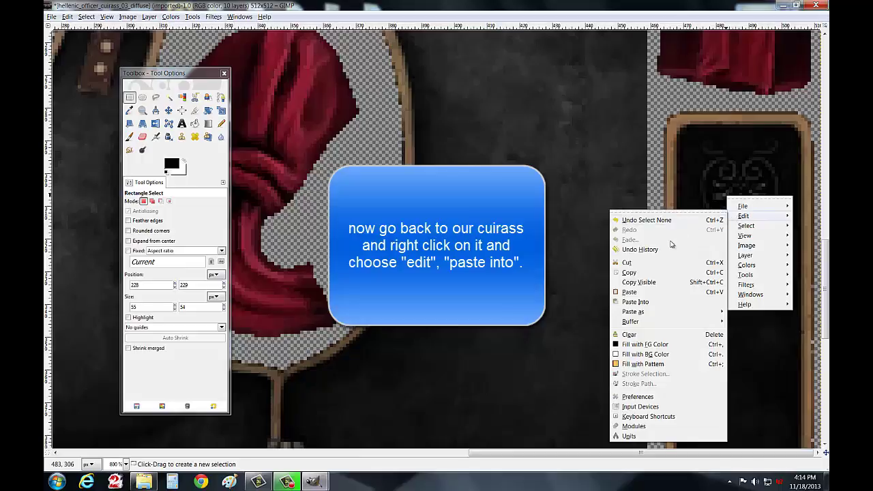
{"action": "left_click", "coordinate": [639, 304]}
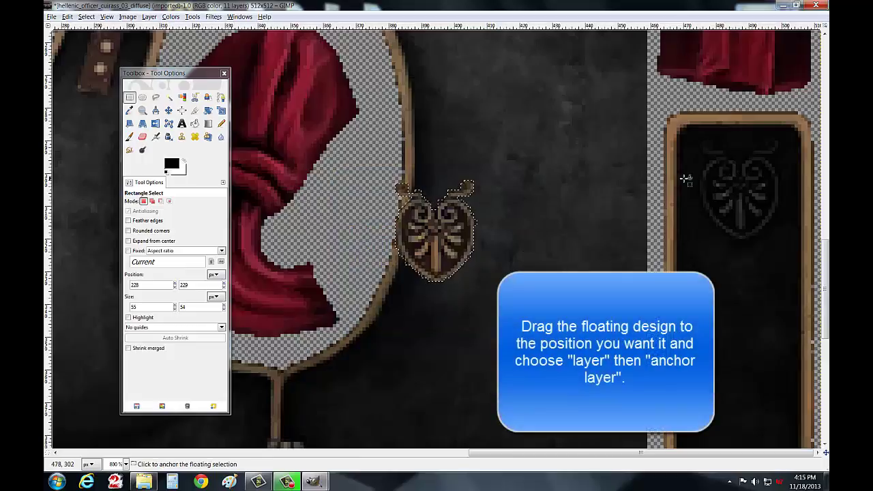
{"action": "left_click_drag", "start_coordinate": [435, 237], "coordinate": [434, 237]}
{"action": "mouse_move", "coordinate": [477, 234]}
{"action": "left_mouse_down"}
{"action": "mouse_move", "coordinate": [587, 214]}
{"action": "mouse_move", "coordinate": [742, 252]}
{"action": "mouse_move", "coordinate": [750, 204]}
{"action": "mouse_move", "coordinate": [740, 198]}
{"action": "left_mouse_up"}
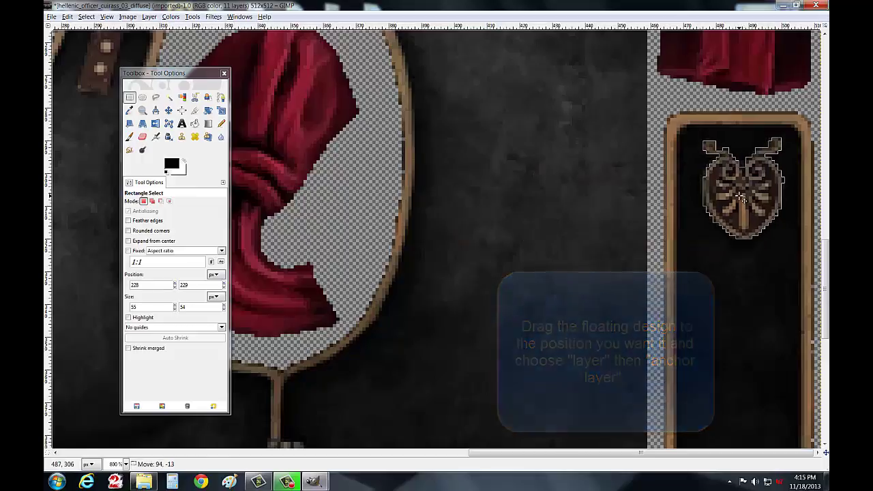
{"action": "left_click_drag", "start_coordinate": [740, 198], "coordinate": [737, 197]}
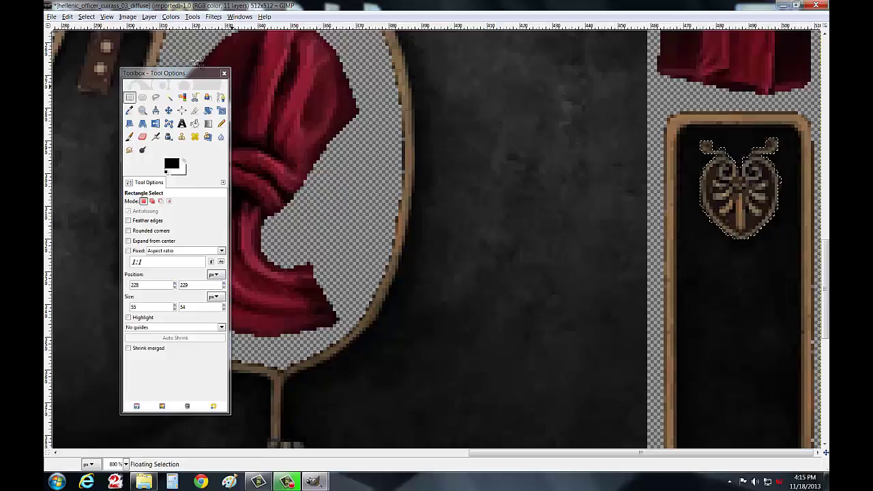
{"action": "left_click", "coordinate": [149, 17]}
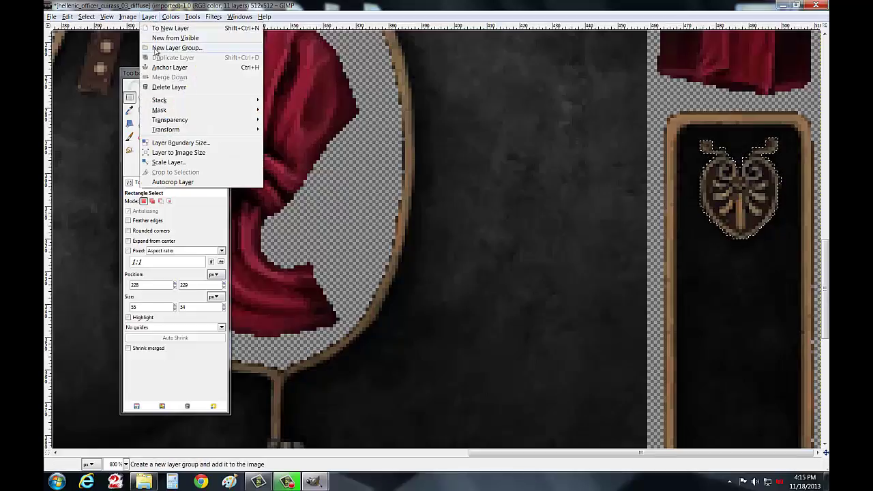
{"action": "left_click", "coordinate": [167, 68]}
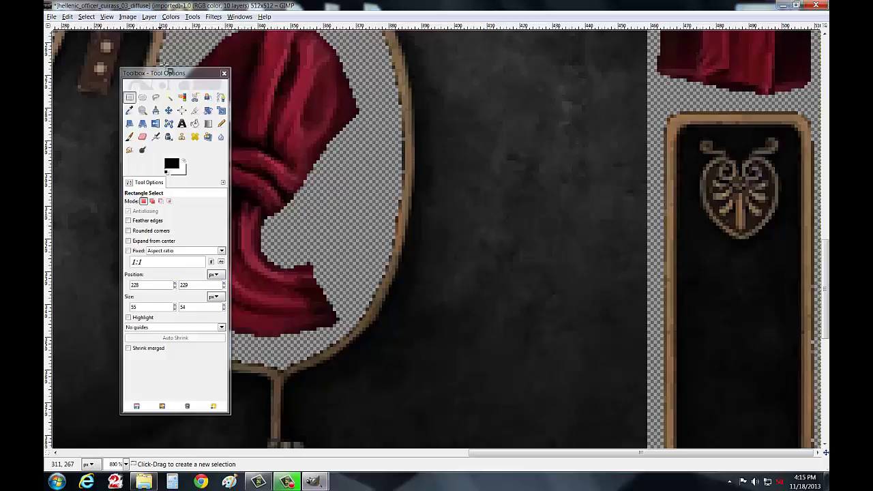
{"action": "scroll", "coordinate": [695, 198], "scroll_direction": "down", "scroll_amount": 5}
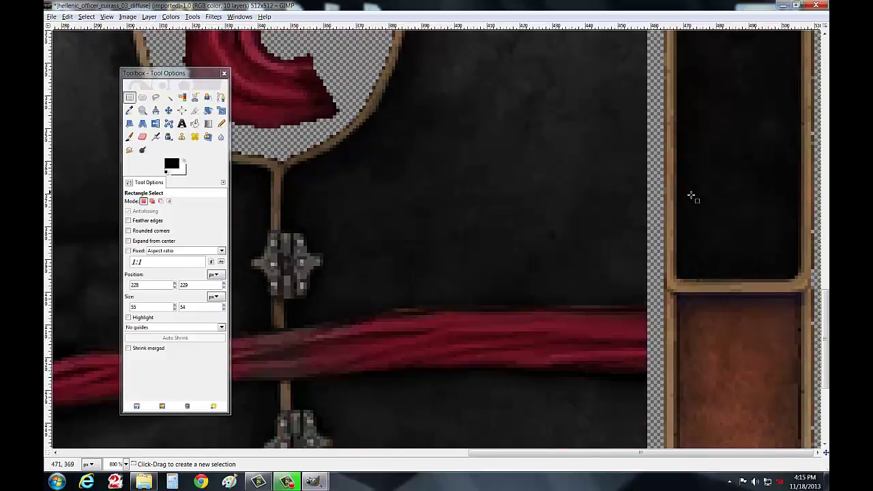
{"action": "scroll", "coordinate": [689, 194], "scroll_direction": "up", "scroll_amount": 5}
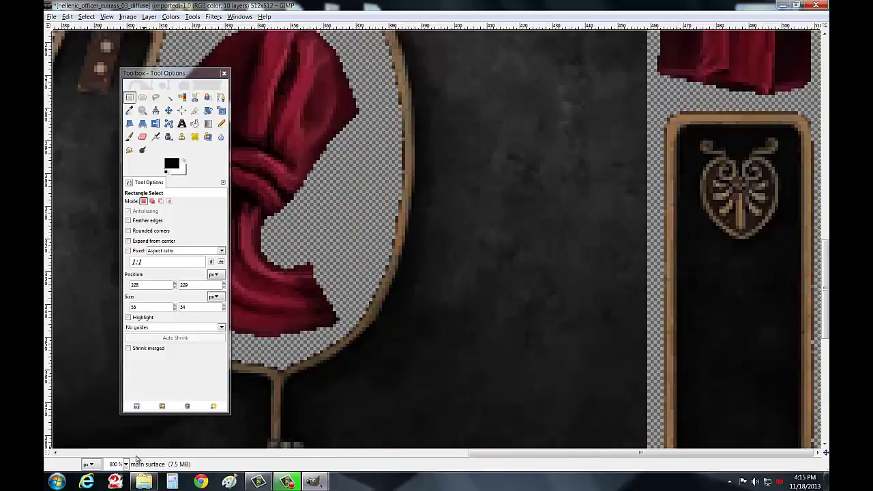
{"action": "left_click", "coordinate": [125, 464]}
Step: Zoom to 200%, back to 800%, and pan to the lower brown panel's ornament
{"action": "left_click", "coordinate": [119, 400]}
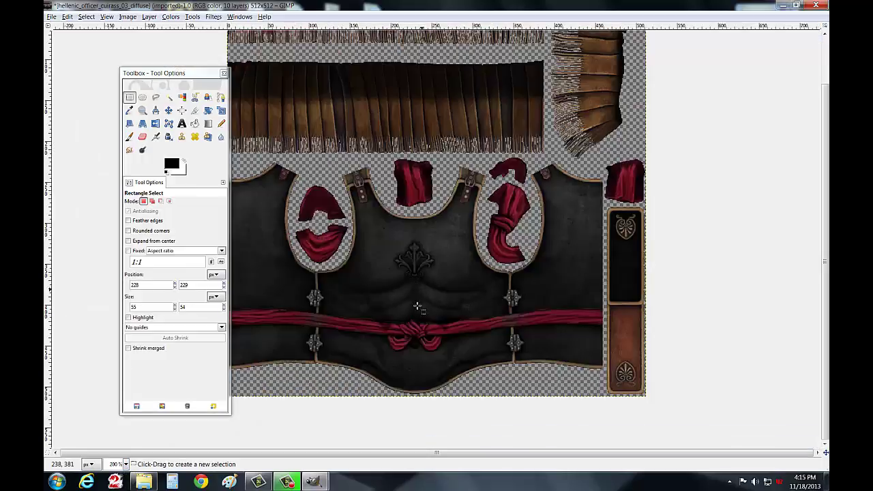
{"action": "left_click", "coordinate": [126, 464]}
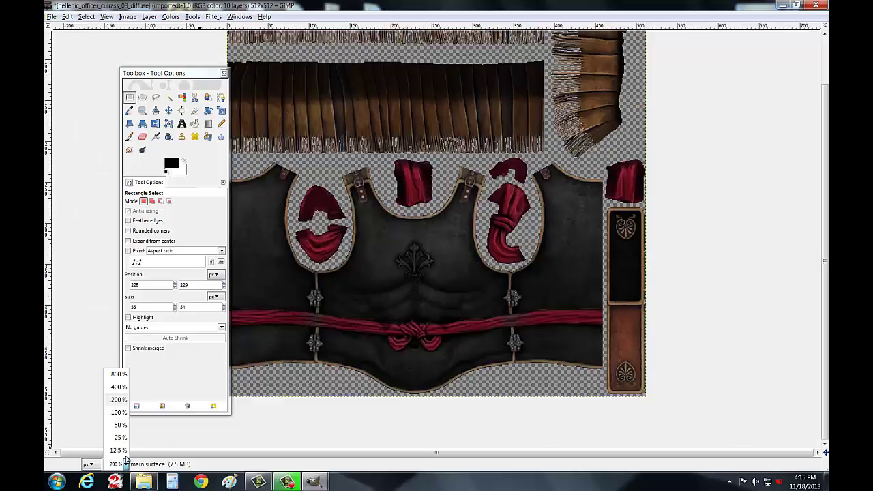
{"action": "left_click", "coordinate": [118, 375]}
{"action": "scroll", "coordinate": [580, 320], "scroll_direction": "down", "scroll_amount": 5}
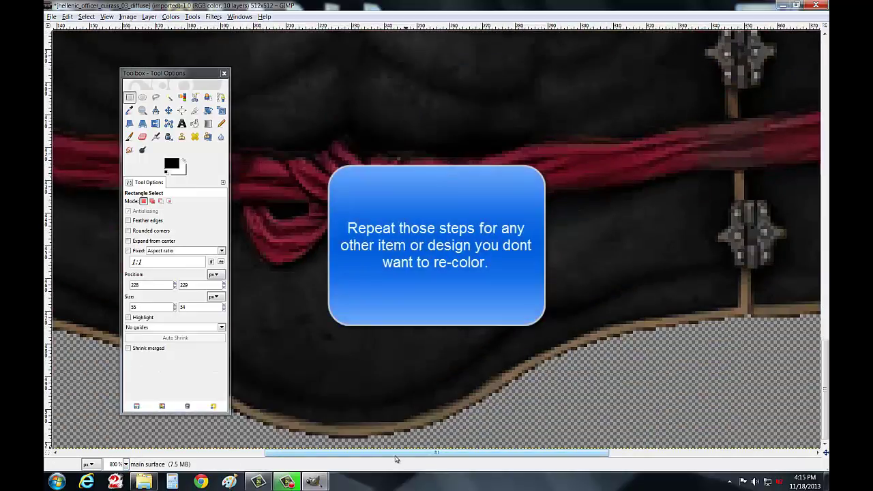
{"action": "mouse_move", "coordinate": [506, 453]}
{"action": "left_mouse_down"}
{"action": "mouse_move", "coordinate": [611, 456]}
{"action": "mouse_move", "coordinate": [747, 378]}
{"action": "left_mouse_up"}
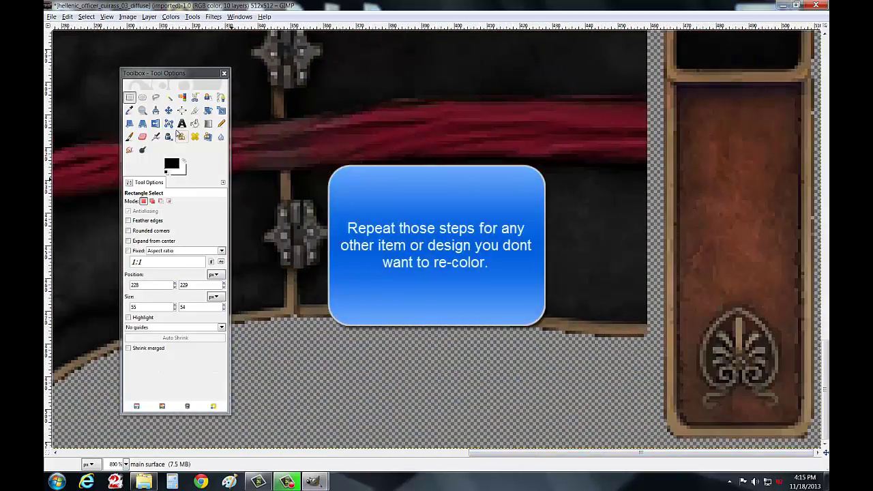
Step: Trace a closed free selection around the ornament on the lower brown panel
{"action": "left_click", "coordinate": [156, 99]}
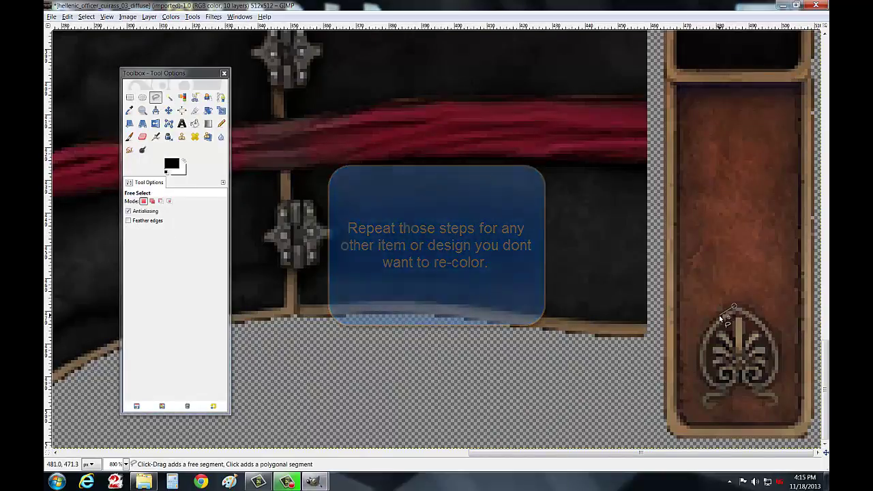
{"action": "left_click_drag", "start_coordinate": [720, 317], "coordinate": [704, 343]}
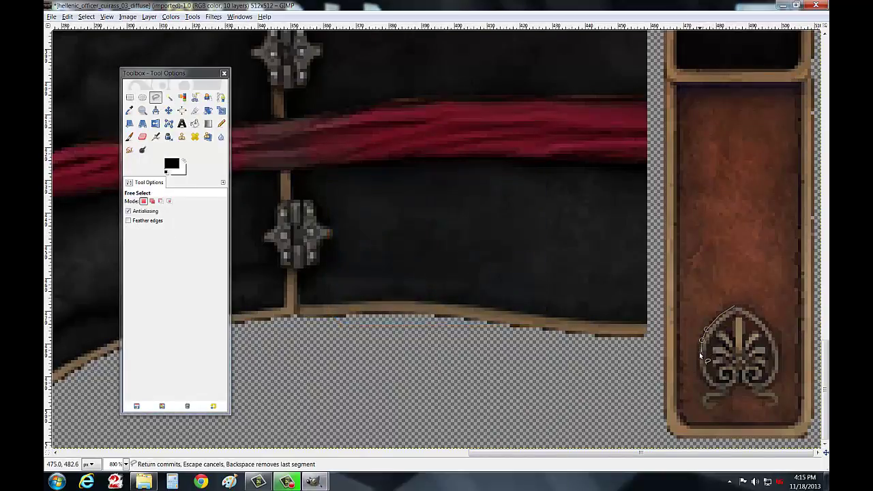
{"action": "left_click", "coordinate": [711, 389]}
{"action": "left_click", "coordinate": [713, 407]}
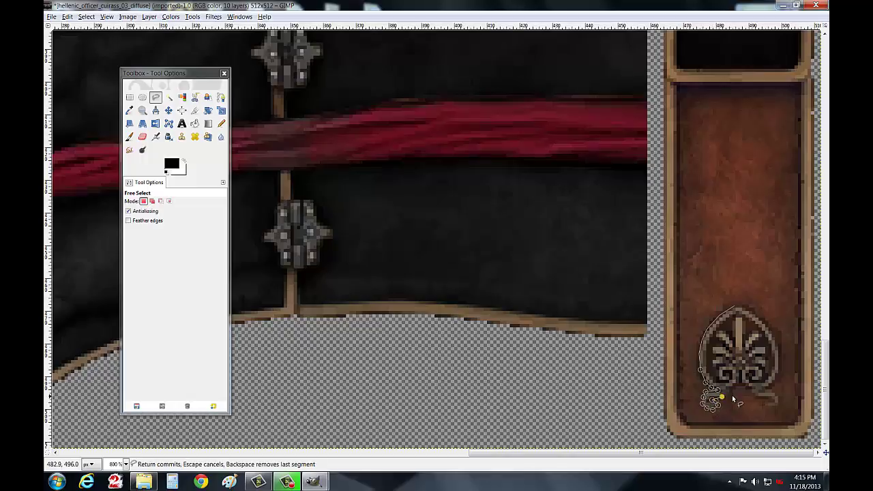
{"action": "left_click", "coordinate": [739, 383]}
{"action": "left_click", "coordinate": [751, 393]}
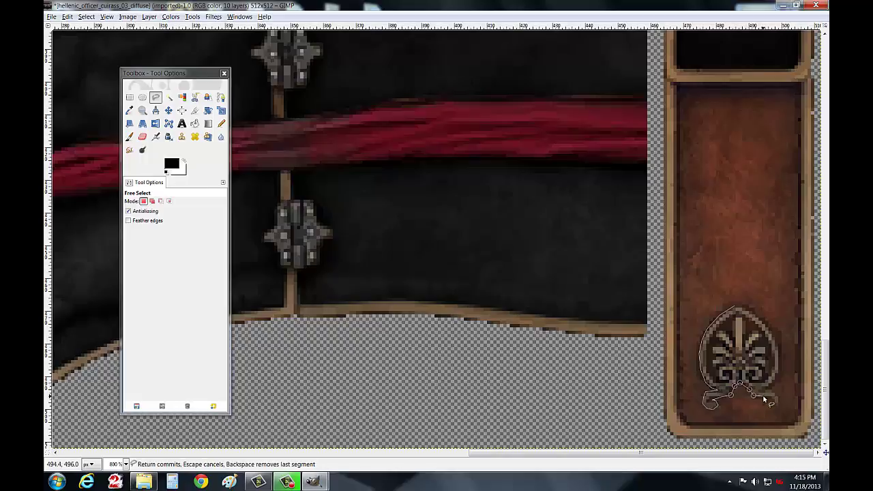
{"action": "left_click", "coordinate": [763, 397]}
{"action": "left_click", "coordinate": [776, 407]}
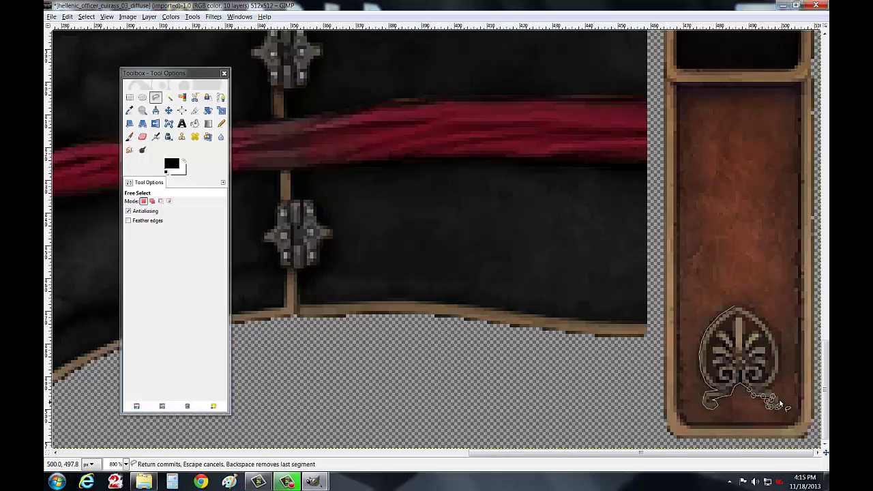
{"action": "left_click", "coordinate": [779, 366]}
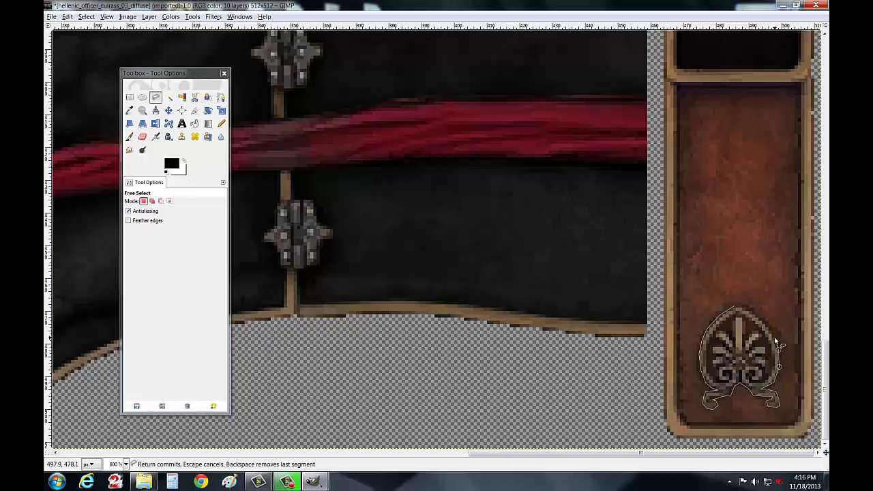
{"action": "left_click", "coordinate": [766, 322]}
{"action": "left_click", "coordinate": [752, 313]}
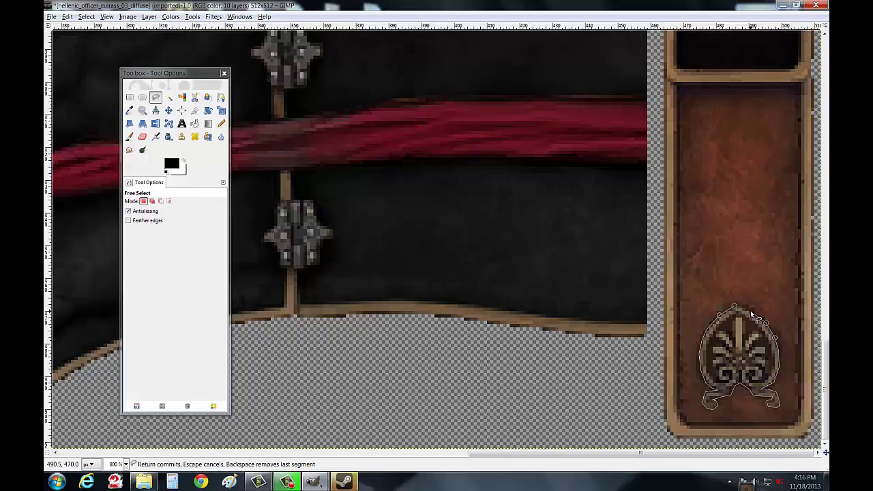
{"action": "left_click", "coordinate": [734, 308]}
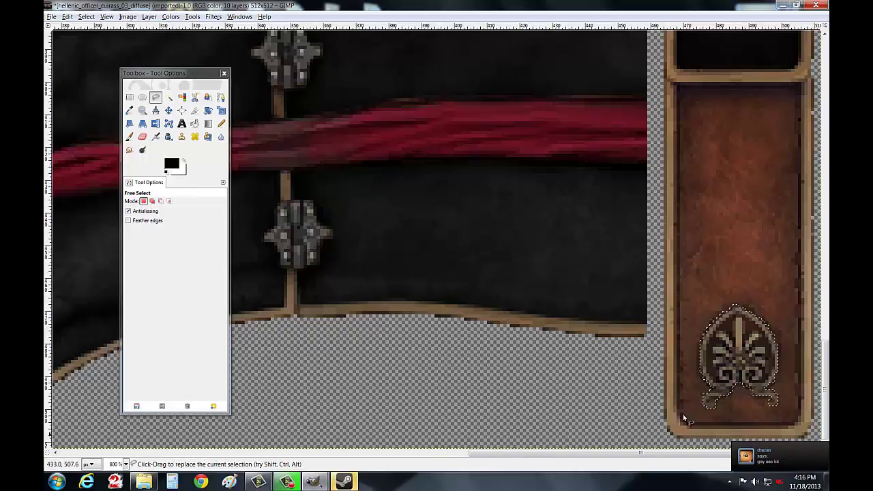
Step: Copy the visible ornament, then clear the selection in the Untitled scratch image
{"action": "right_click", "coordinate": [748, 356]}
{"action": "mouse_move", "coordinate": [763, 373]}
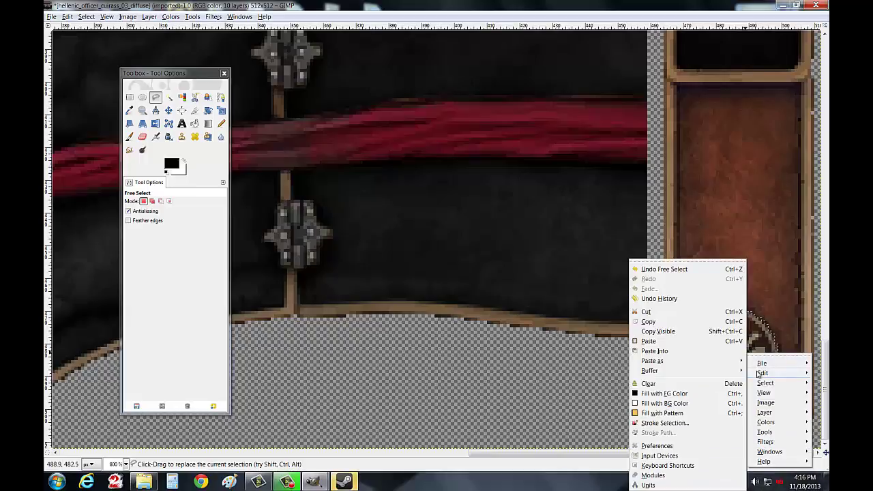
{"action": "left_click", "coordinate": [665, 332]}
{"action": "mouse_move", "coordinate": [313, 482]}
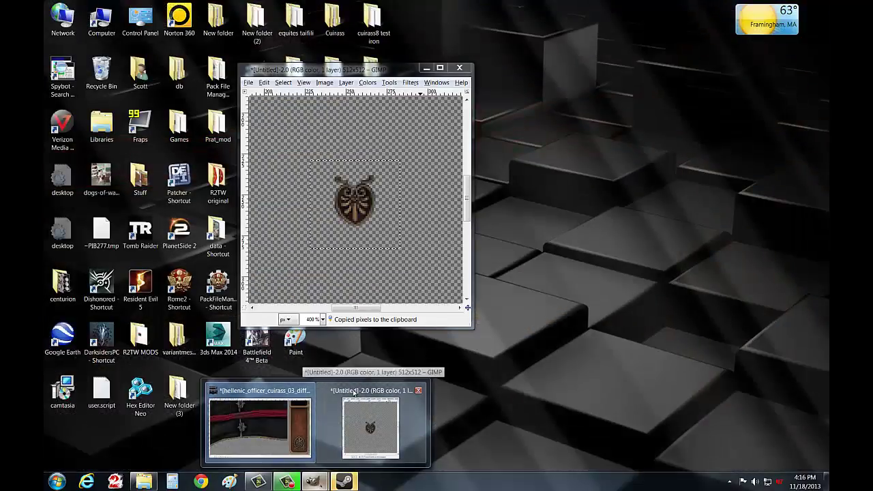
{"action": "left_click", "coordinate": [357, 385]}
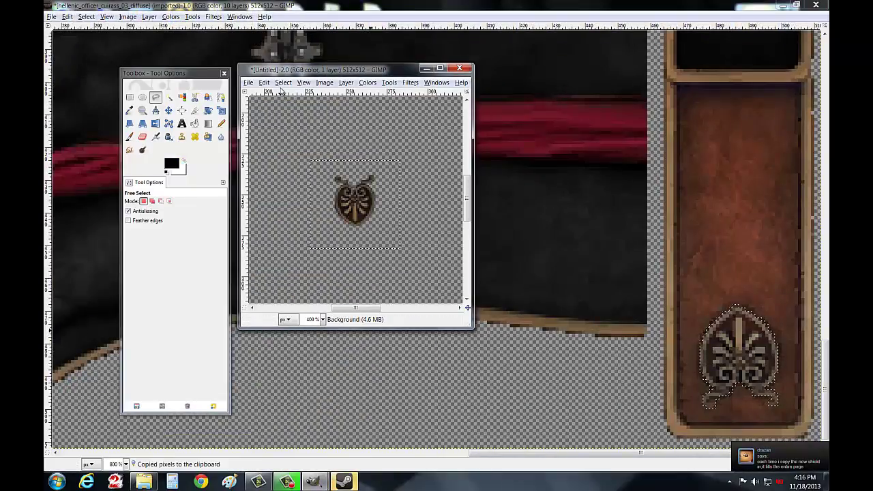
{"action": "left_click", "coordinate": [282, 82]}
{"action": "left_click", "coordinate": [293, 107]}
Step: Paste the ornament up-right of the first emblem in the scratch image and anchor it
{"action": "right_click", "coordinate": [328, 145]}
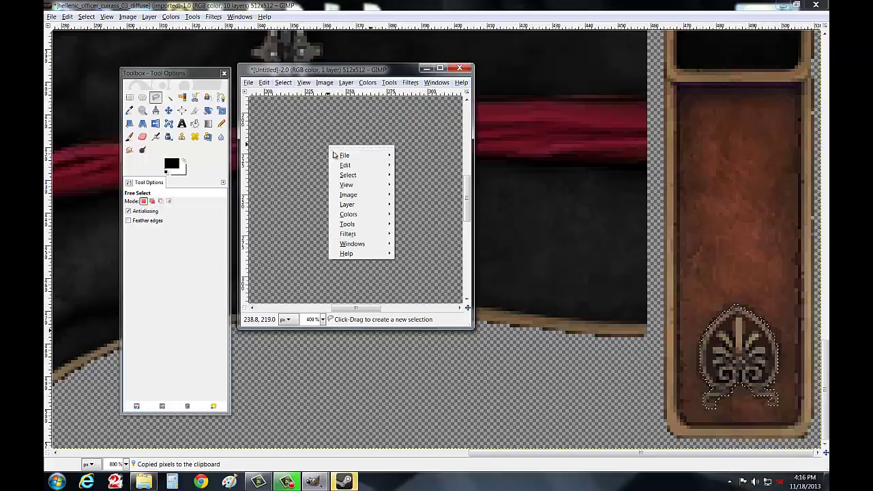
{"action": "mouse_move", "coordinate": [345, 166]}
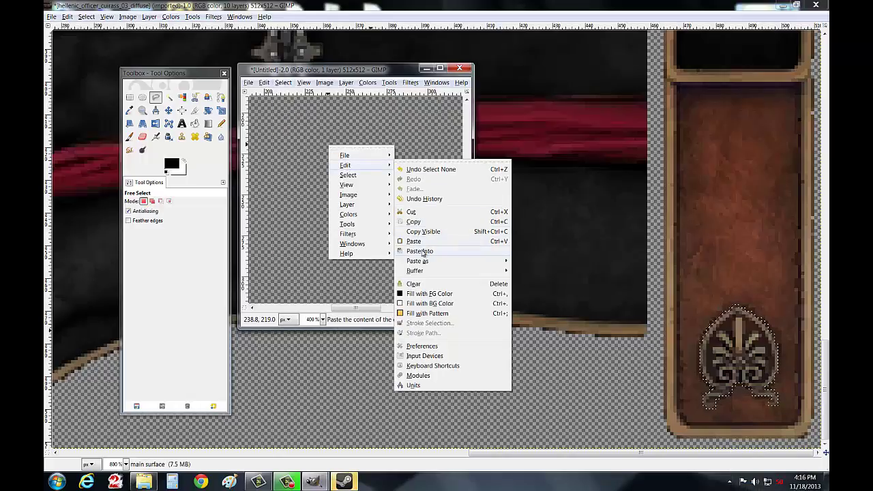
{"action": "left_click", "coordinate": [423, 252]}
{"action": "left_click_drag", "start_coordinate": [362, 203], "coordinate": [420, 150]}
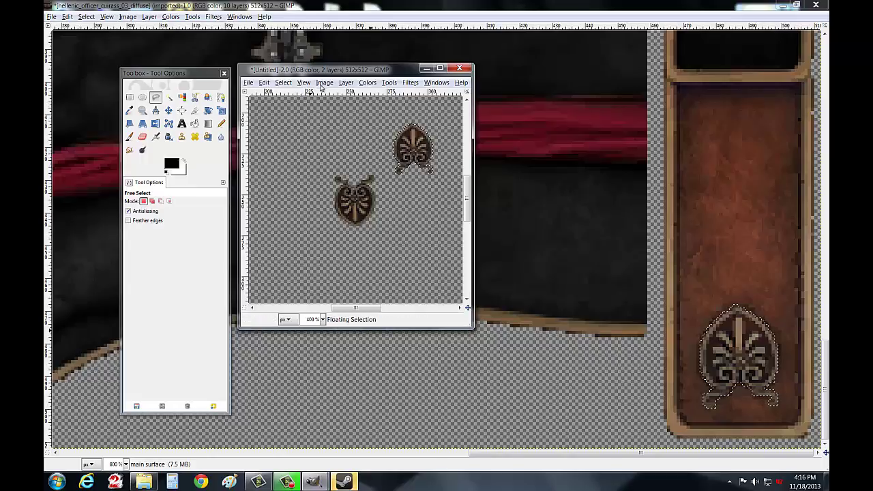
{"action": "left_click", "coordinate": [346, 83]}
{"action": "left_click", "coordinate": [362, 132]}
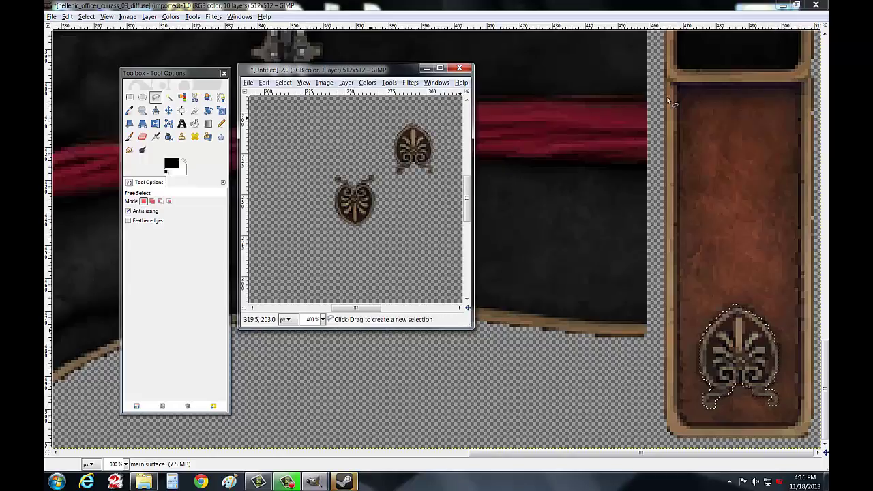
{"action": "left_click", "coordinate": [556, 8]}
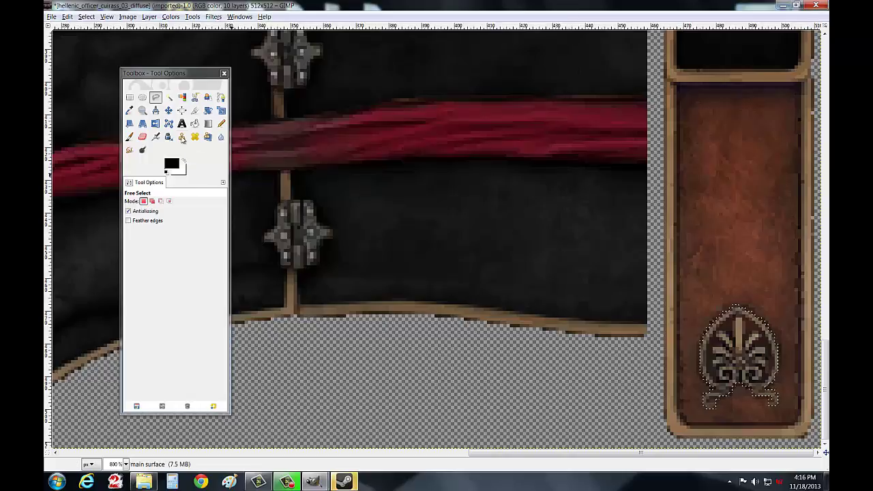
Step: Free-select the lower leather panel along the right edge of the texture
{"action": "left_click", "coordinate": [678, 83]}
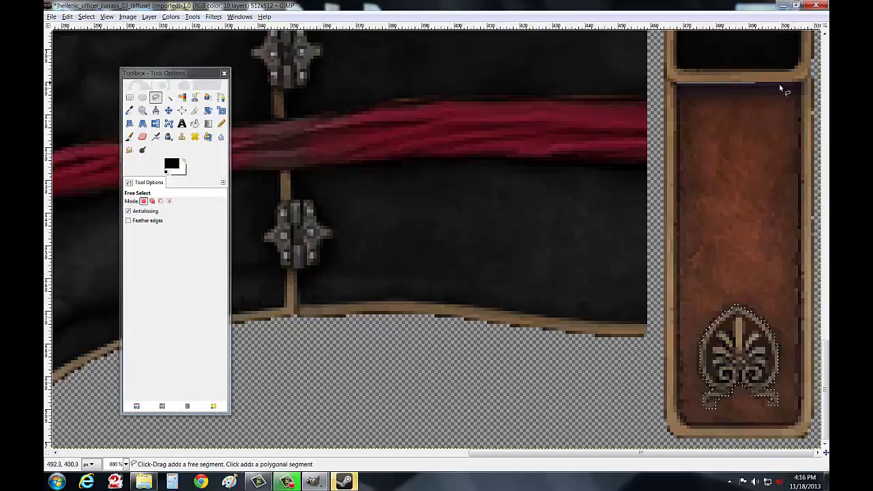
{"action": "left_click", "coordinate": [802, 82]}
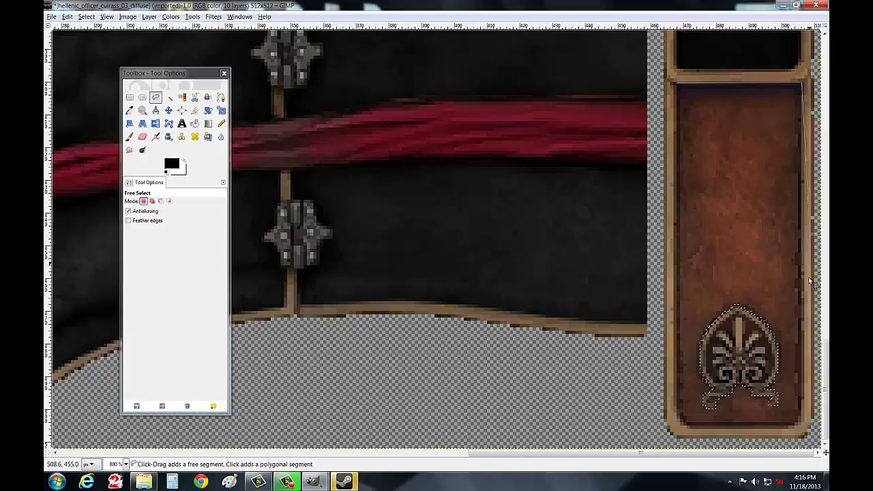
{"action": "left_click", "coordinate": [800, 412]}
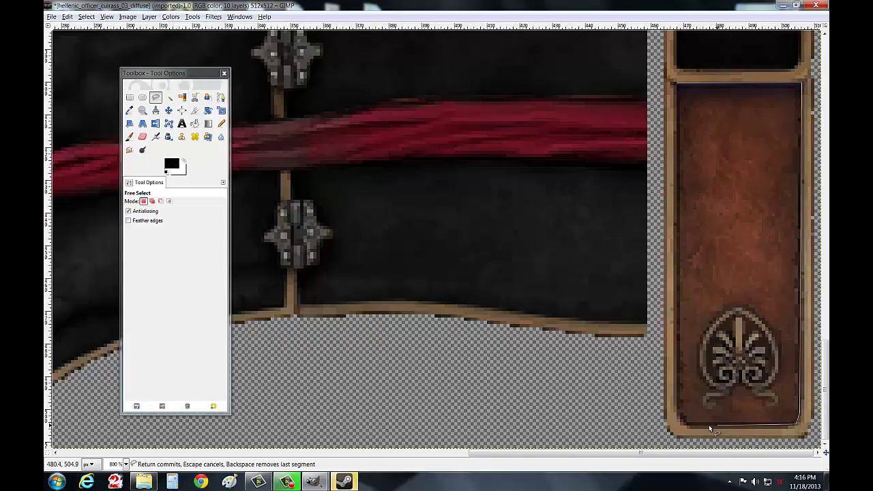
{"action": "left_click", "coordinate": [683, 424]}
{"action": "left_click", "coordinate": [678, 85]}
Step: Paint the panel grey in Color mode, then darken it to near-black in Overlay mode
{"action": "left_click", "coordinate": [130, 136]}
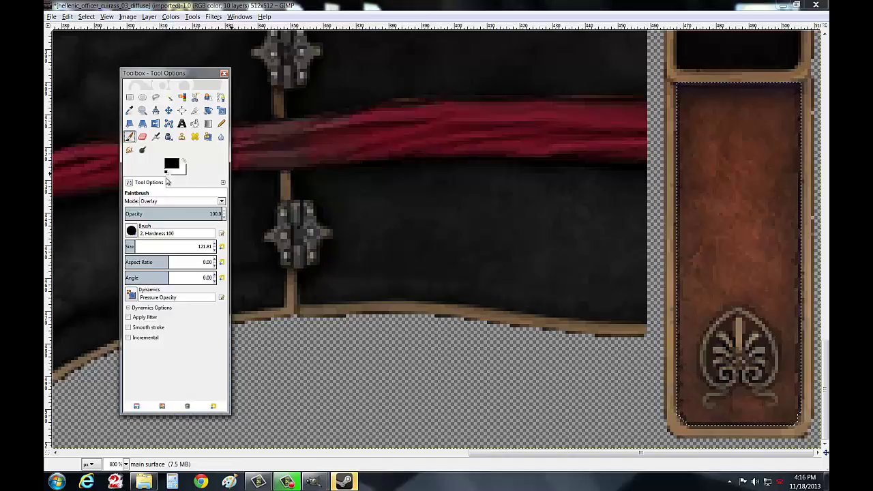
{"action": "left_click", "coordinate": [182, 202]}
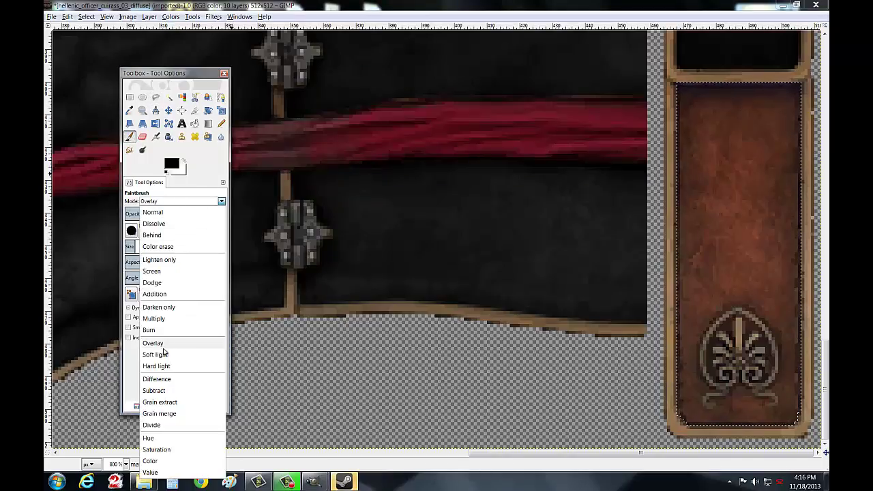
{"action": "left_click", "coordinate": [159, 463]}
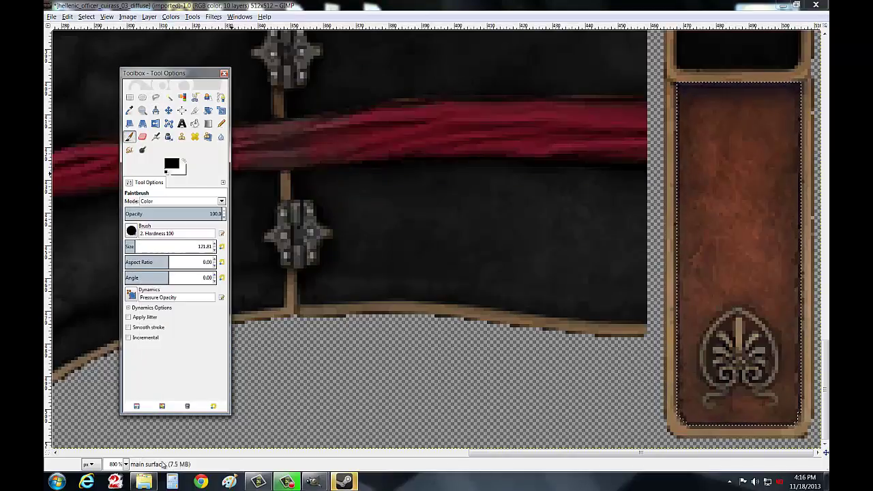
{"action": "mouse_move", "coordinate": [692, 238]}
{"action": "left_mouse_down"}
{"action": "mouse_move", "coordinate": [725, 204]}
{"action": "mouse_move", "coordinate": [713, 292]}
{"action": "left_mouse_up"}
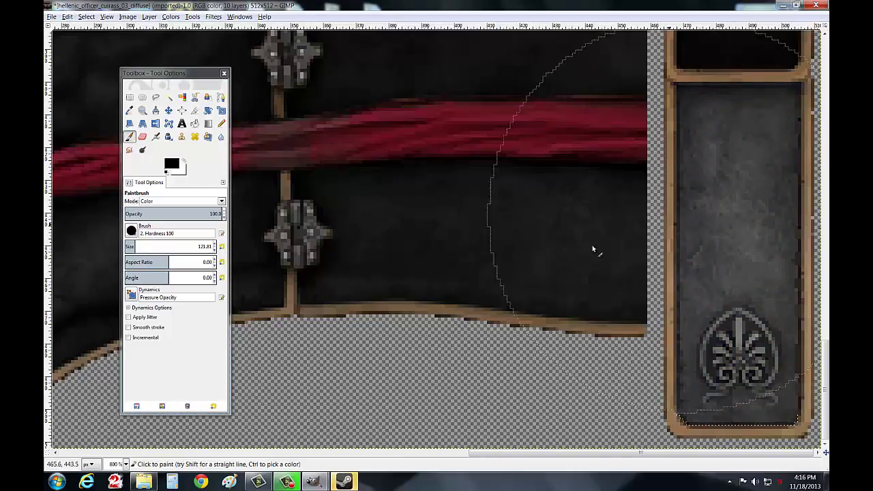
{"action": "left_click", "coordinate": [181, 203]}
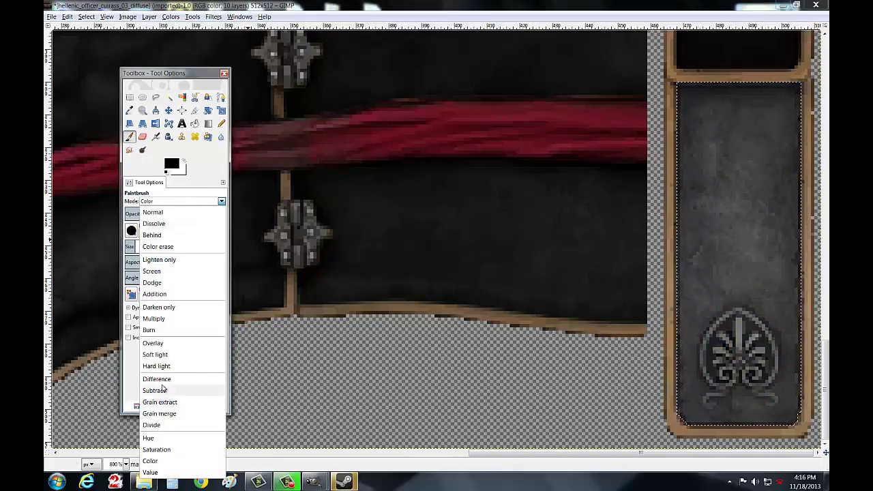
{"action": "left_click", "coordinate": [162, 345]}
{"action": "left_click_drag", "start_coordinate": [649, 195], "coordinate": [709, 311]}
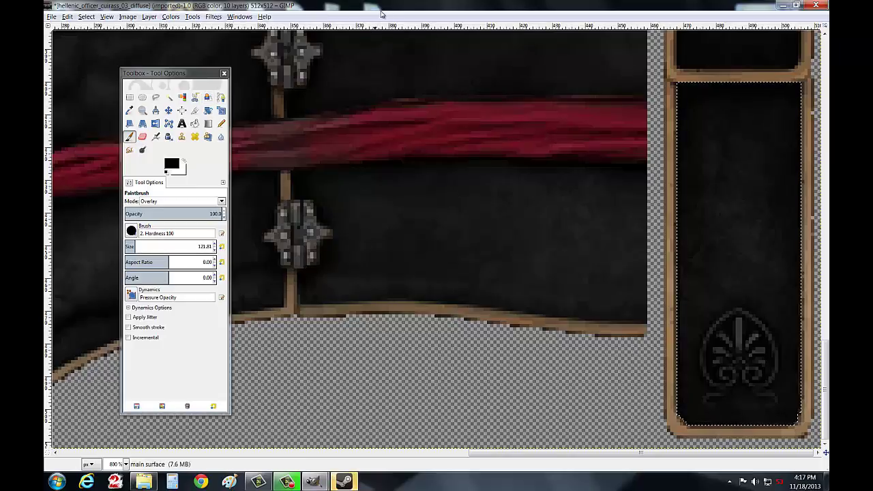
{"action": "left_click", "coordinate": [171, 111]}
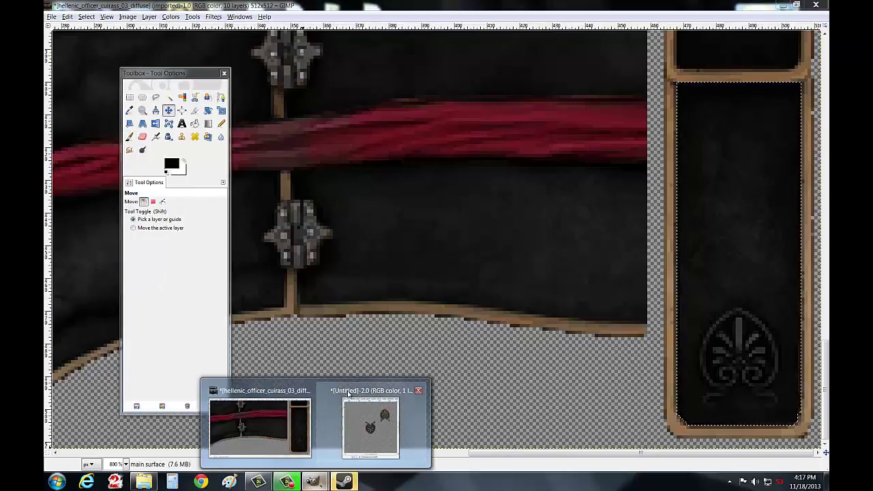
Step: Rectangle-select the upper emblem in the scratch image and copy it with Copy Visible
{"action": "left_click", "coordinate": [379, 421]}
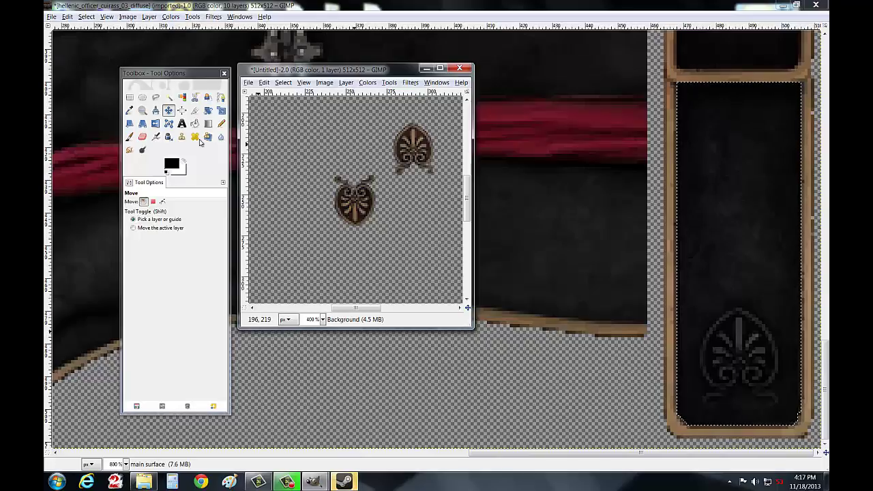
{"action": "left_click", "coordinate": [129, 96]}
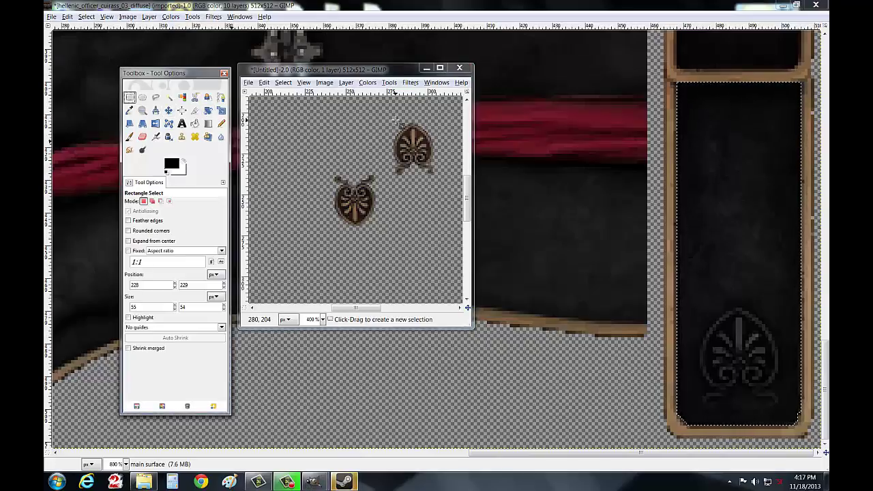
{"action": "left_click_drag", "start_coordinate": [384, 116], "coordinate": [443, 188]}
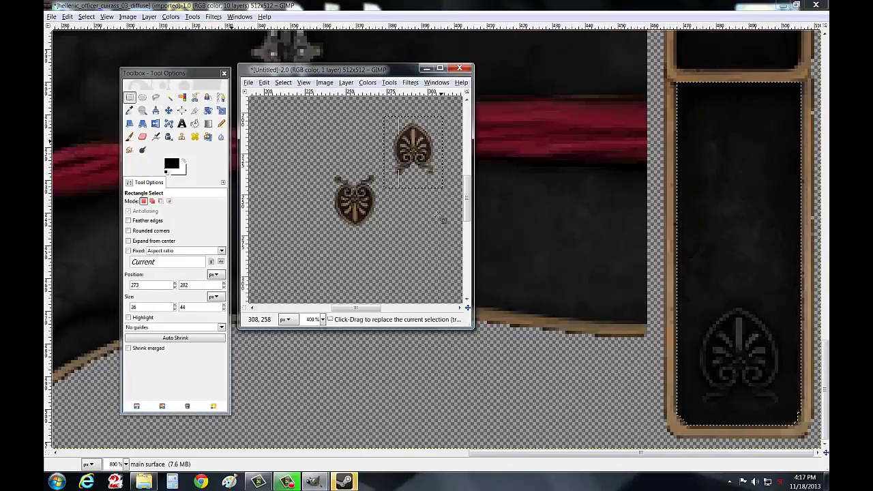
{"action": "right_click", "coordinate": [428, 160]}
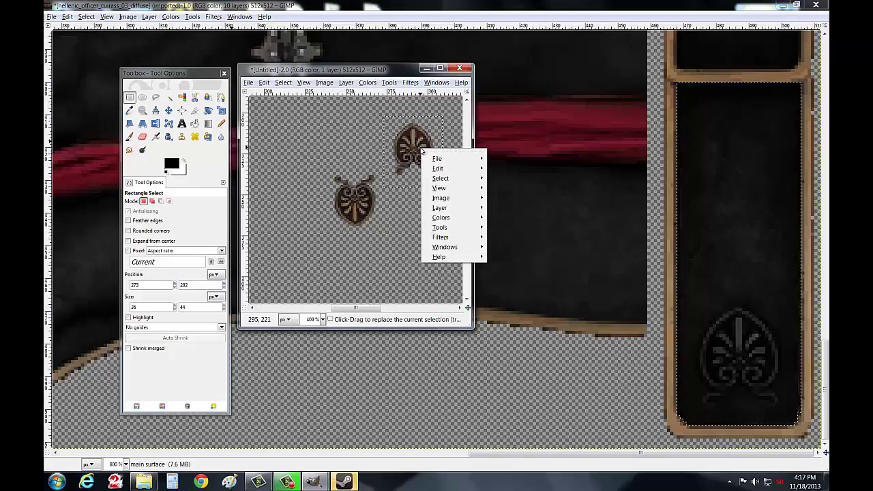
{"action": "mouse_move", "coordinate": [437, 168]}
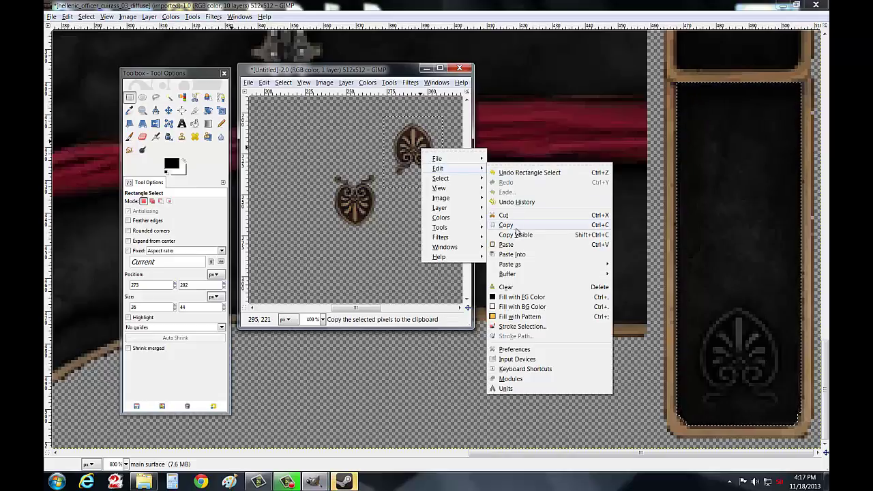
{"action": "left_click", "coordinate": [517, 236]}
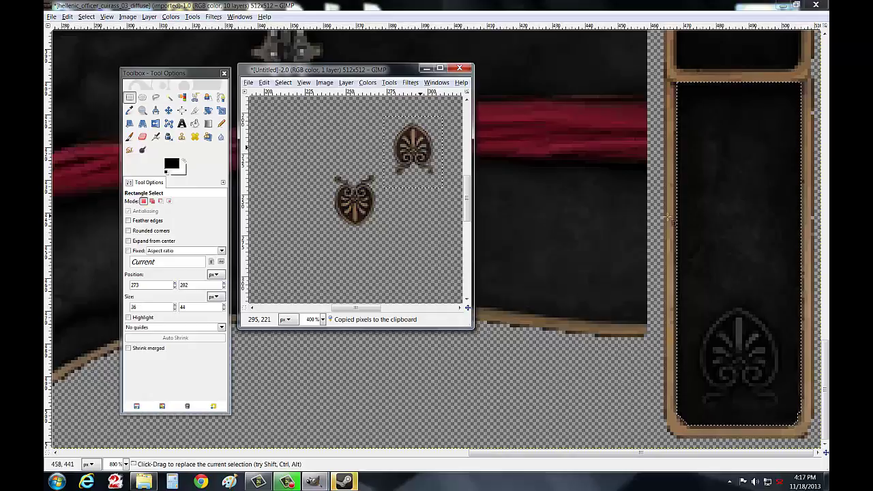
Step: Paste the emblem onto the dark lower panel, align it over the faded one, and anchor it
{"action": "left_click", "coordinate": [714, 268]}
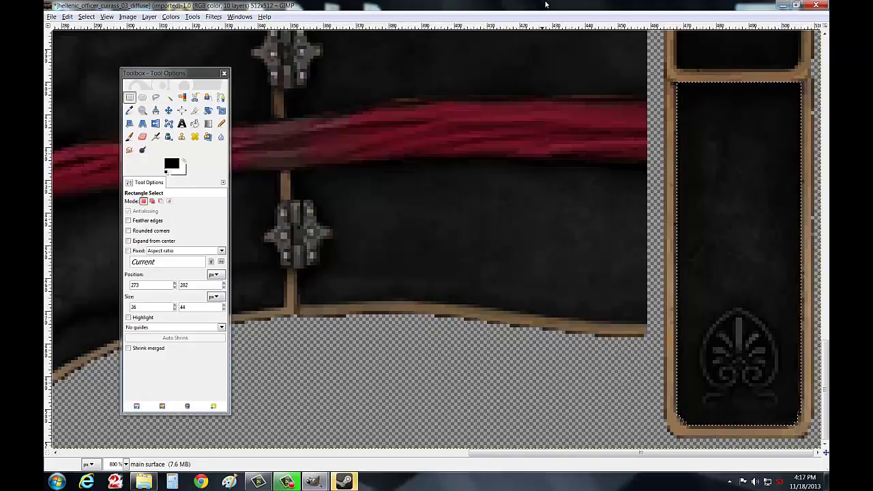
{"action": "right_click", "coordinate": [738, 339]}
{"action": "mouse_move", "coordinate": [756, 357]}
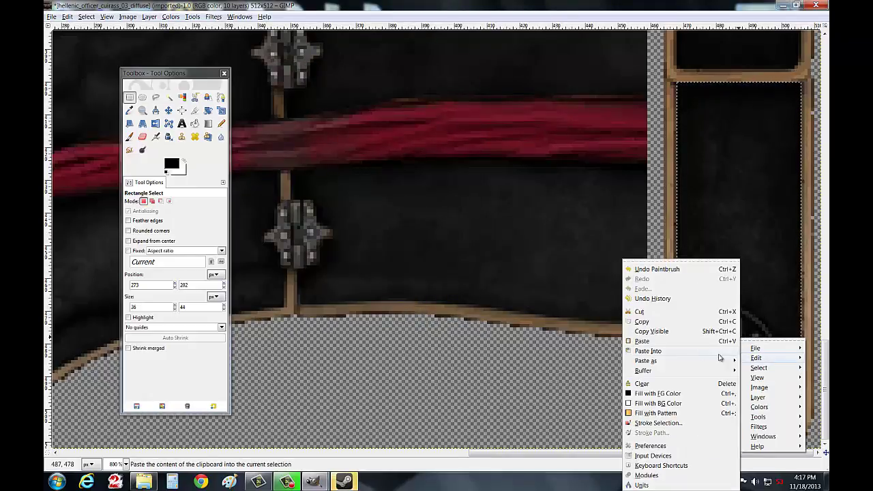
{"action": "left_click", "coordinate": [685, 352]}
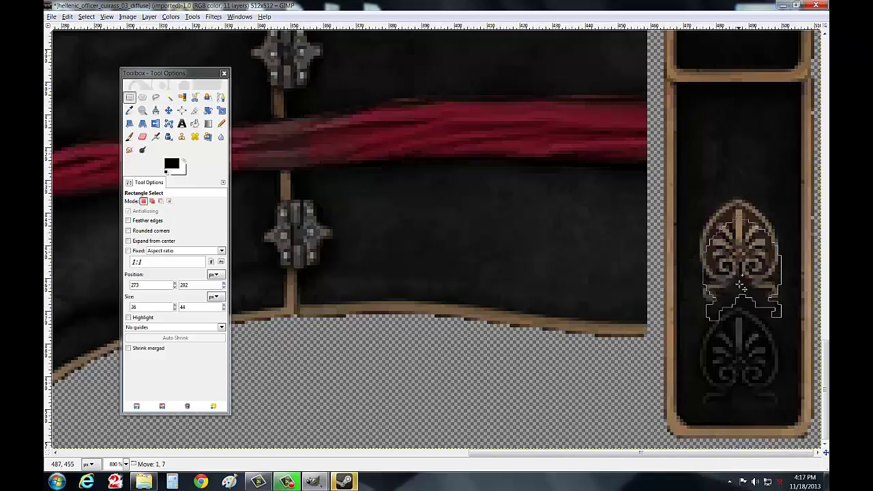
{"action": "mouse_move", "coordinate": [730, 181]}
{"action": "left_mouse_down"}
{"action": "mouse_move", "coordinate": [753, 350]}
{"action": "mouse_move", "coordinate": [742, 353]}
{"action": "left_mouse_up"}
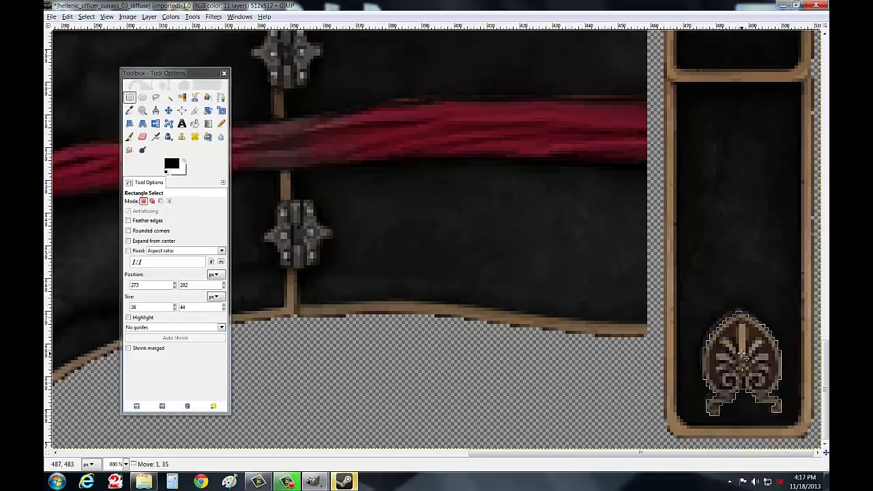
{"action": "left_click_drag", "start_coordinate": [743, 354], "coordinate": [744, 355]}
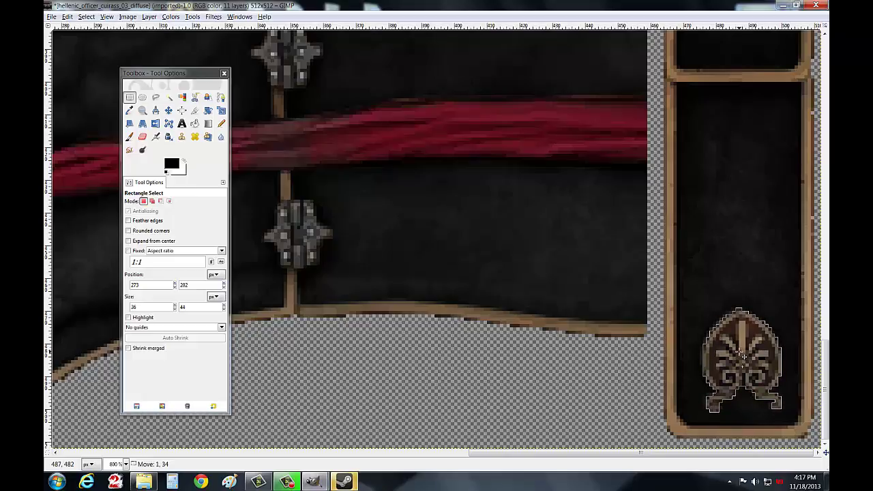
{"action": "left_click_drag", "start_coordinate": [743, 356], "coordinate": [743, 352]}
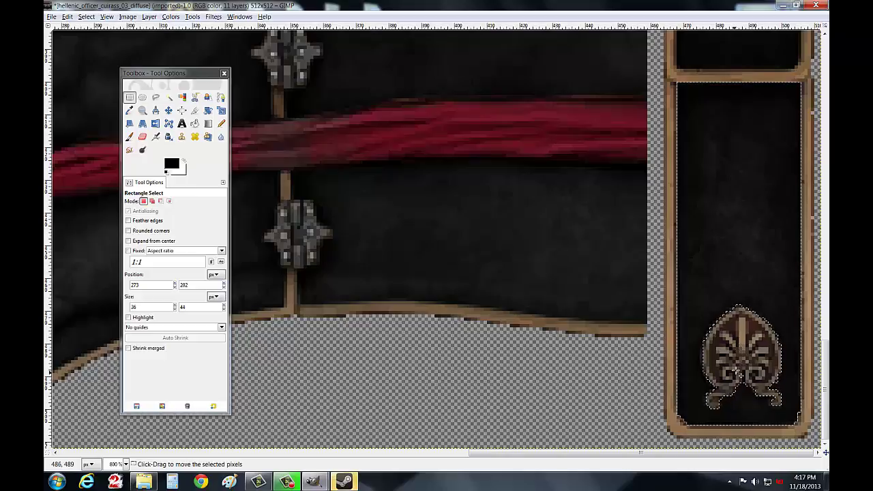
{"action": "left_click", "coordinate": [742, 268]}
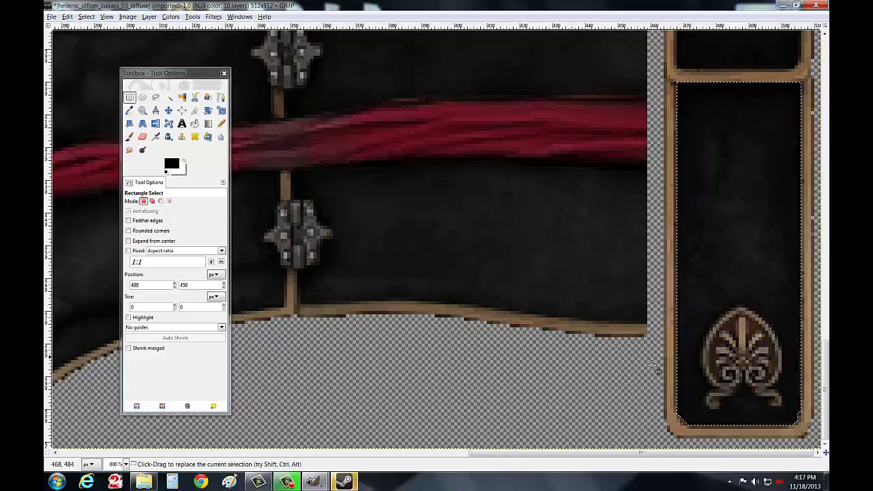
{"action": "left_click", "coordinate": [125, 464]}
Step: Set the canvas zoom level to 400%
{"action": "left_click", "coordinate": [121, 399]}
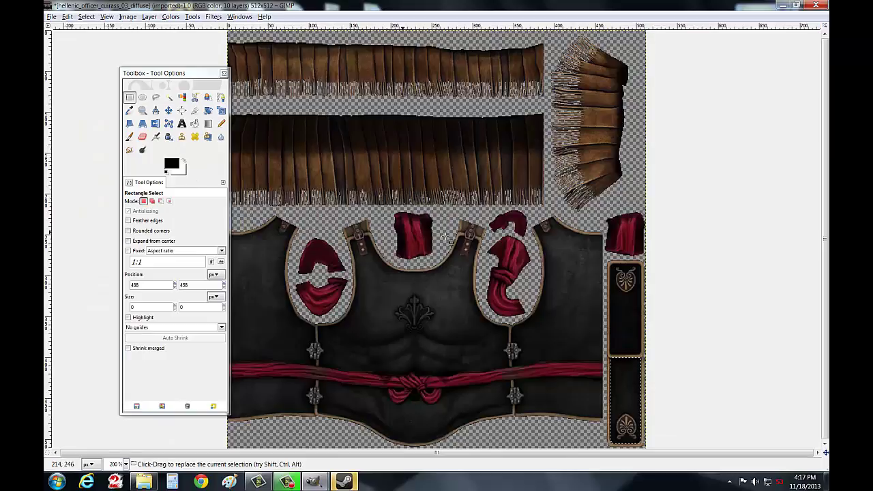
{"action": "left_click", "coordinate": [125, 465]}
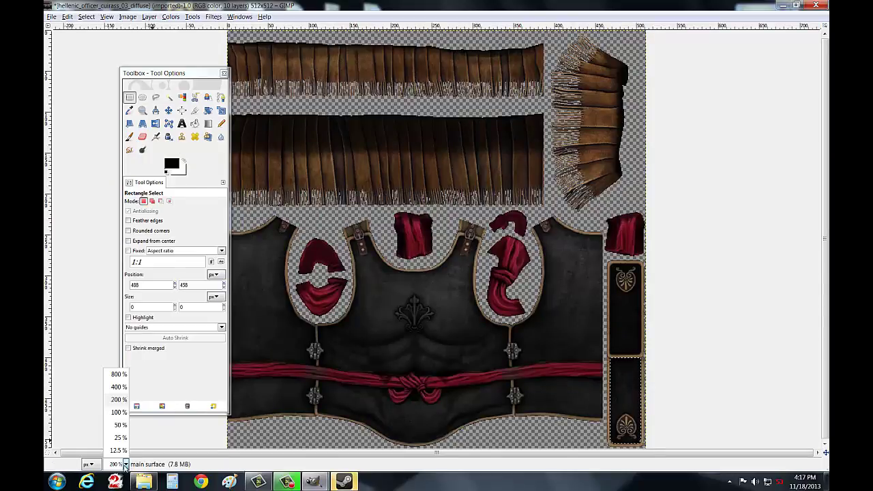
{"action": "left_click", "coordinate": [121, 402]}
{"action": "left_click", "coordinate": [126, 464]}
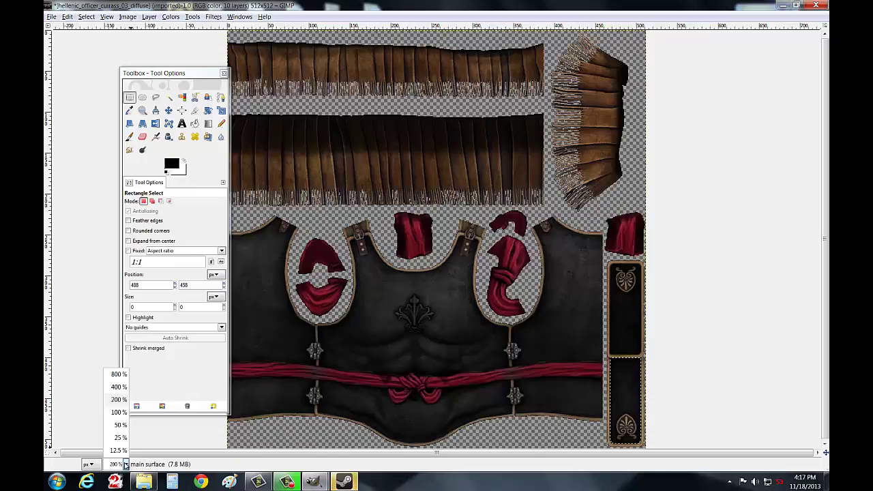
{"action": "left_click", "coordinate": [116, 387]}
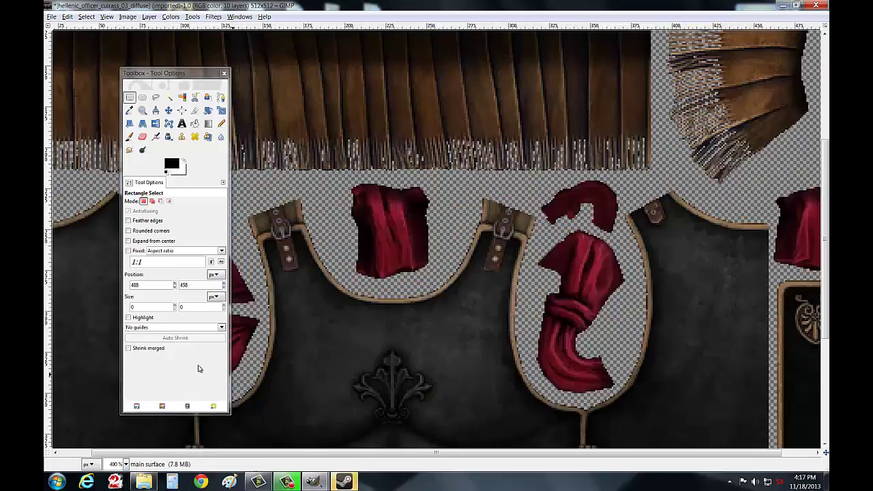
Step: Free-select the buckle on the right inner shoulder strap
{"action": "left_click", "coordinate": [155, 96]}
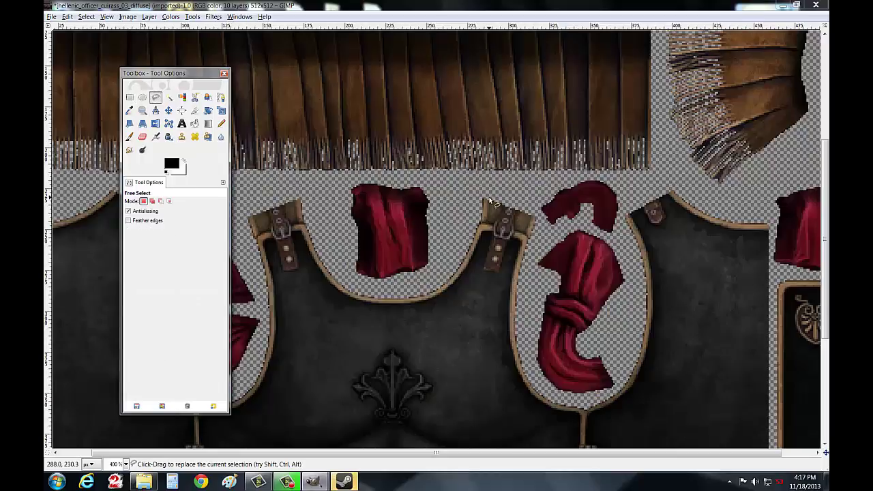
{"action": "left_click", "coordinate": [491, 221]}
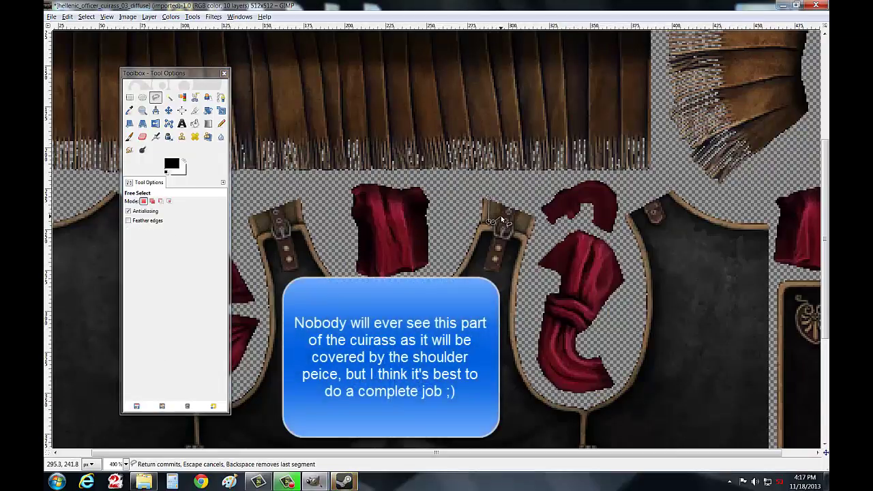
{"action": "left_click", "coordinate": [501, 207]}
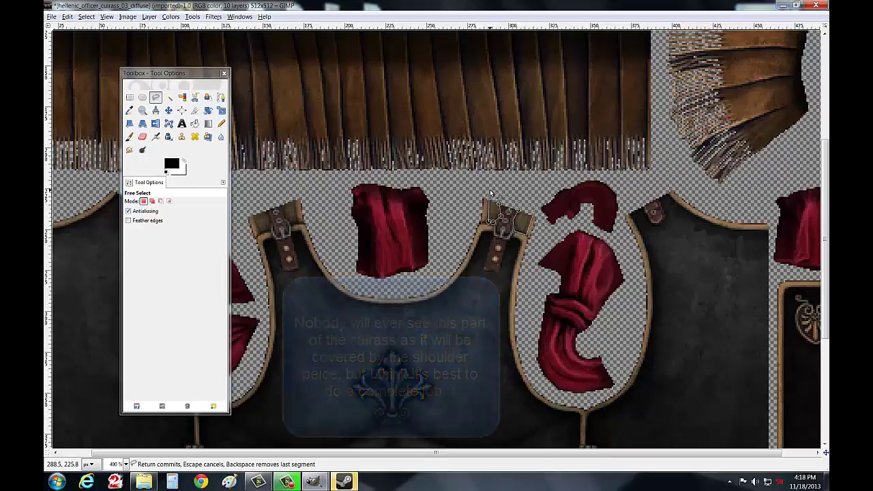
{"action": "left_click", "coordinate": [489, 193]}
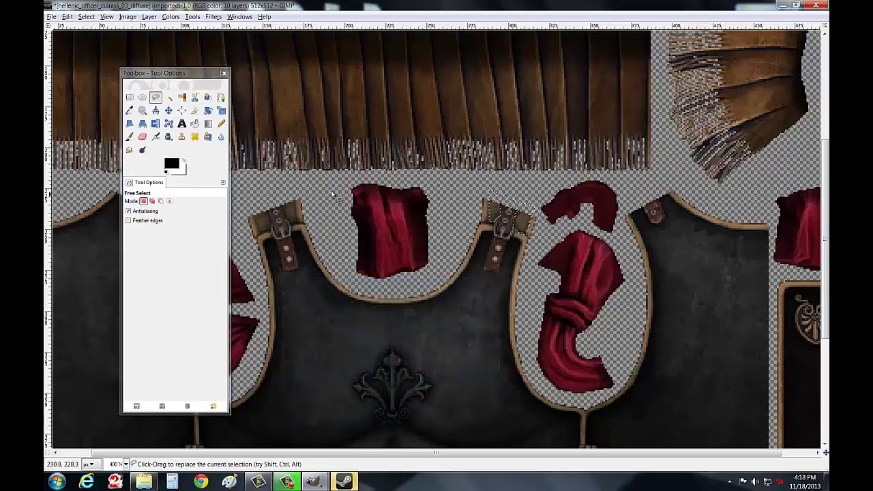
Step: Paint the selected right buckle dark with the brush in Color, then Overlay mode
{"action": "left_click", "coordinate": [131, 137]}
{"action": "left_click", "coordinate": [174, 201]}
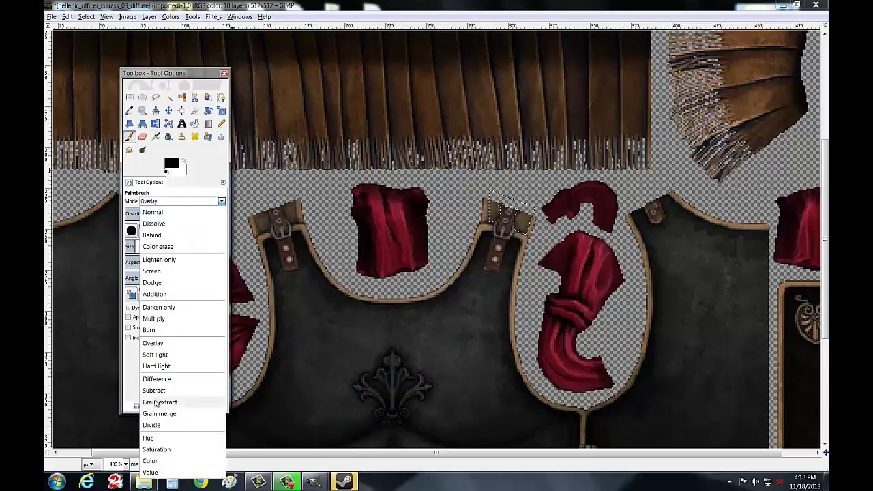
{"action": "left_click", "coordinate": [150, 461]}
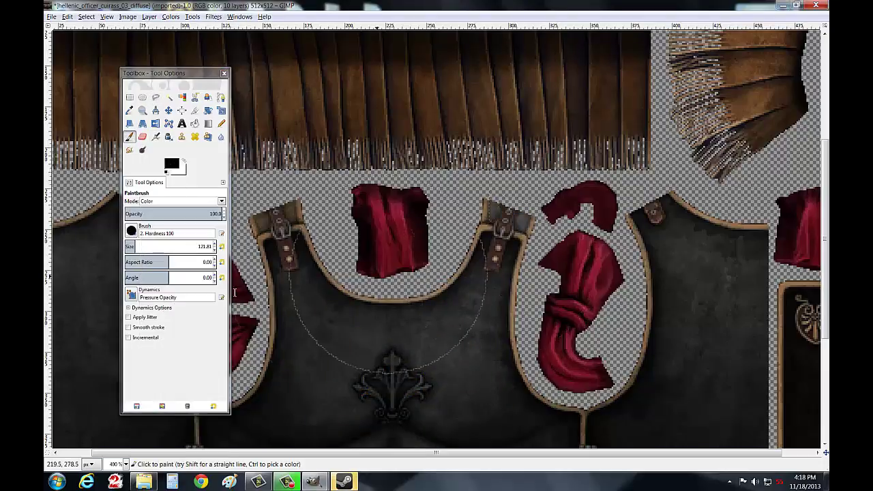
{"action": "left_click", "coordinate": [174, 201]}
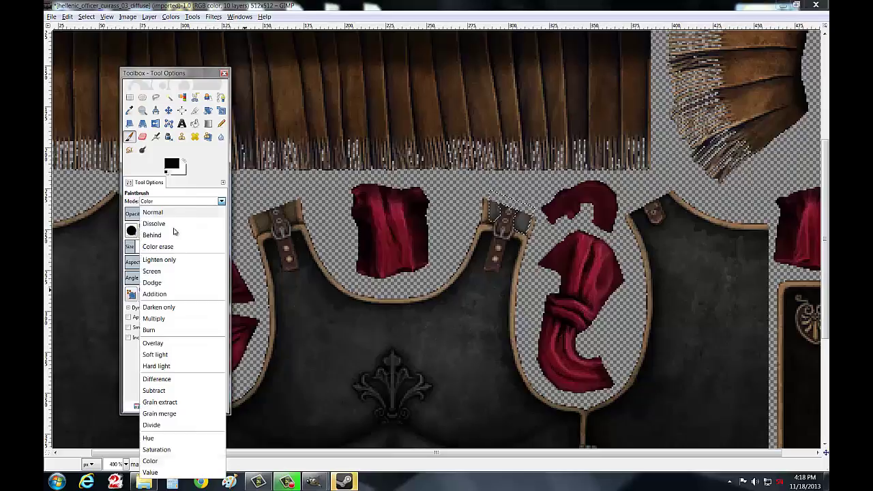
{"action": "left_click", "coordinate": [153, 343]}
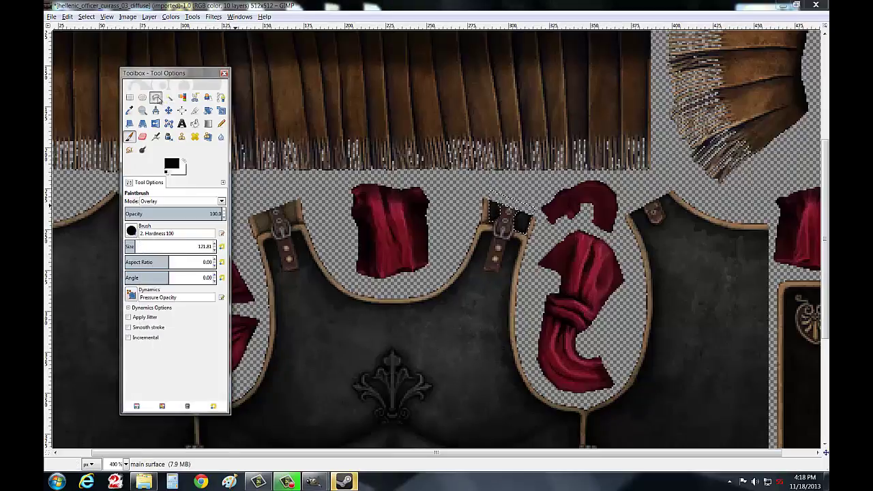
Step: Free-select the left strap buckle and paint it dark in Color, then Overlay mode
{"action": "left_click", "coordinate": [156, 97]}
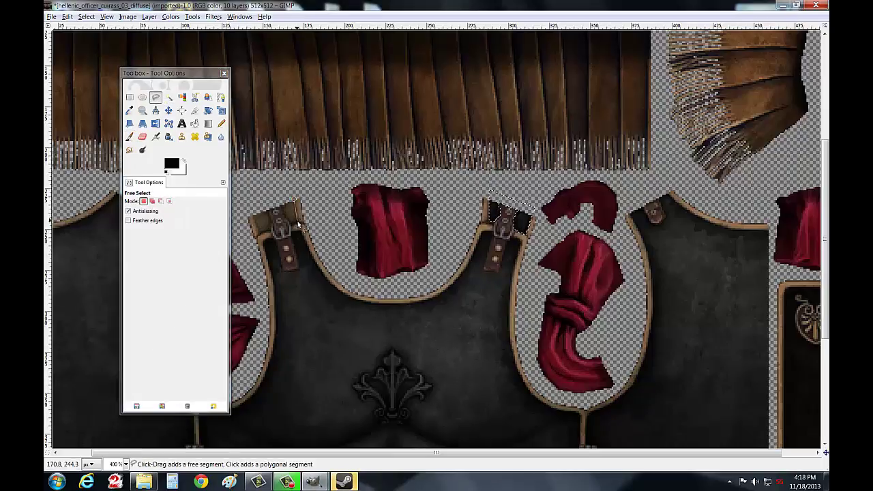
{"action": "left_click", "coordinate": [287, 217]}
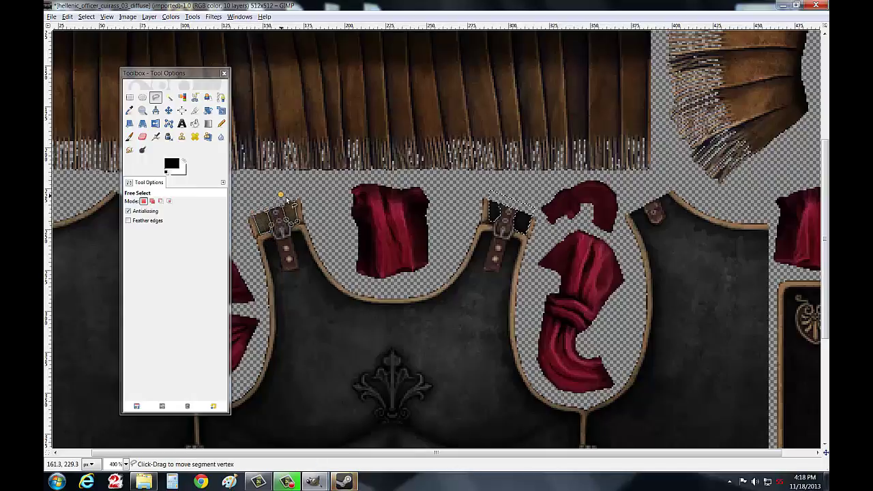
{"action": "left_click", "coordinate": [277, 199]}
{"action": "left_click", "coordinate": [130, 136]}
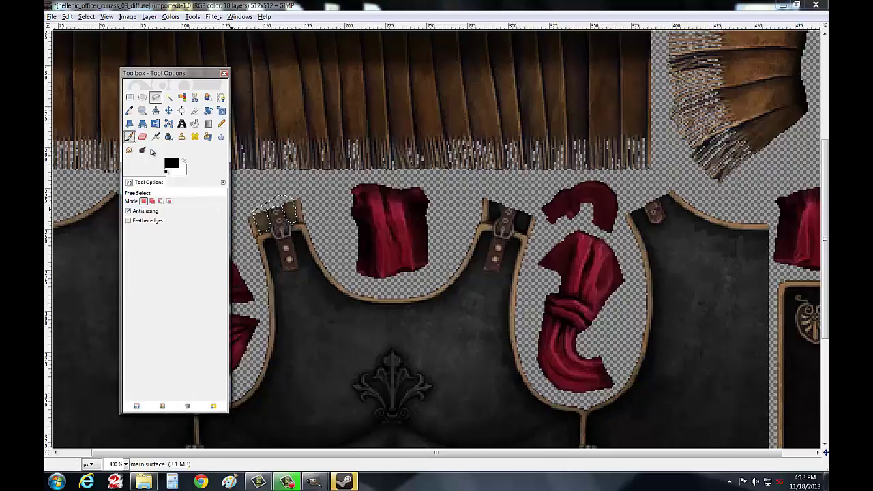
{"action": "left_click", "coordinate": [182, 205]}
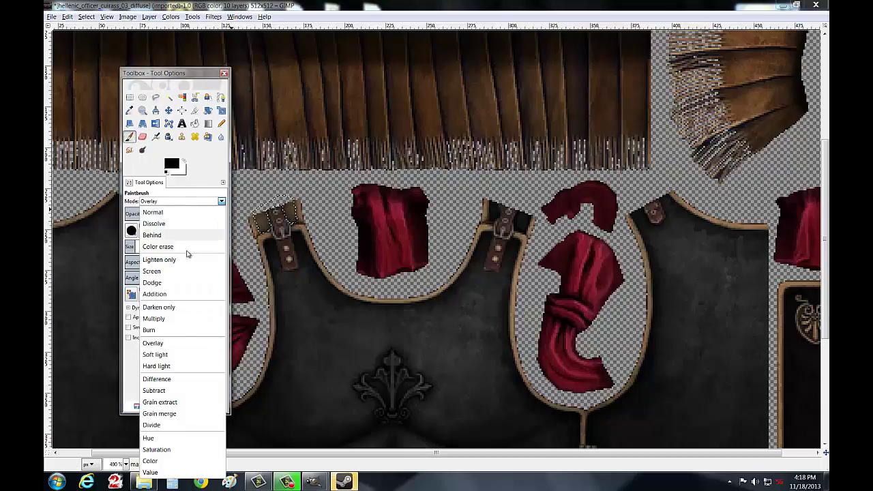
{"action": "left_click", "coordinate": [163, 461]}
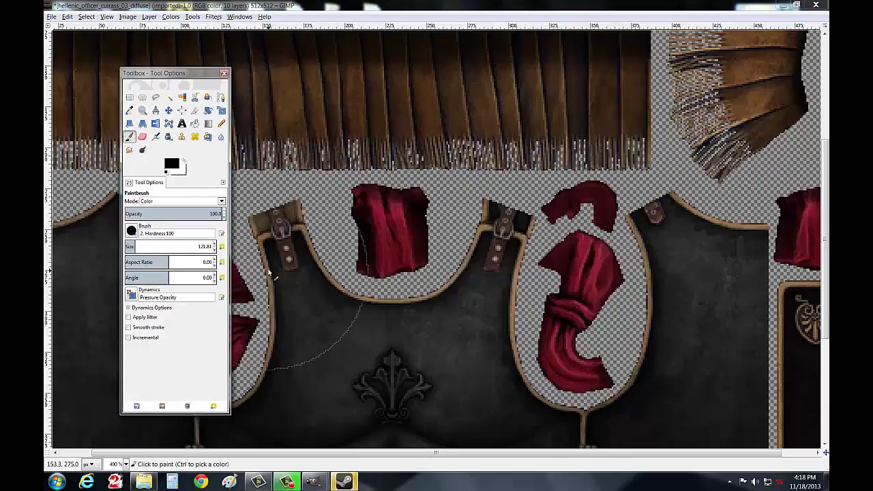
{"action": "left_click", "coordinate": [161, 204]}
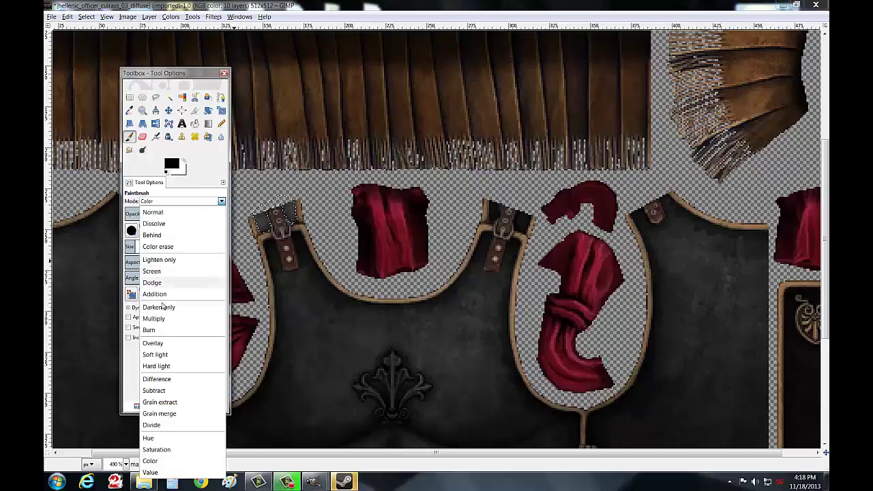
{"action": "left_click", "coordinate": [157, 343]}
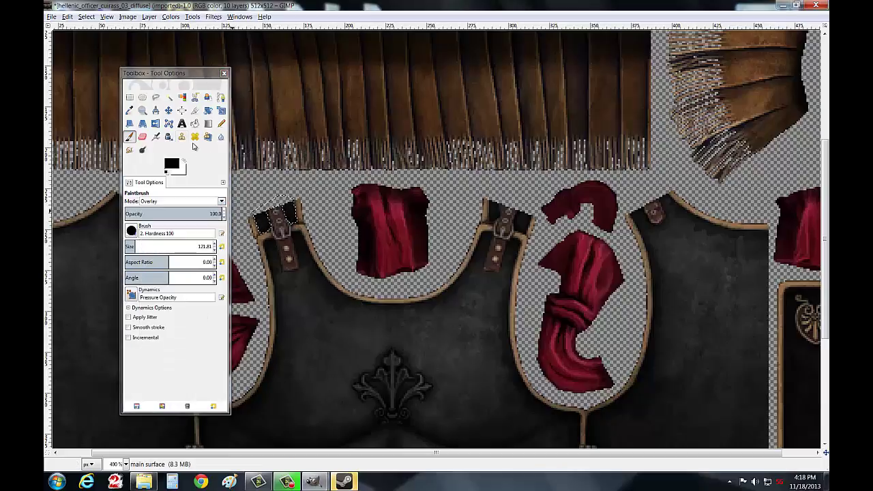
{"action": "left_click", "coordinate": [156, 98]}
{"action": "left_click_drag", "start_coordinate": [205, 77], "coordinate": [701, 69]}
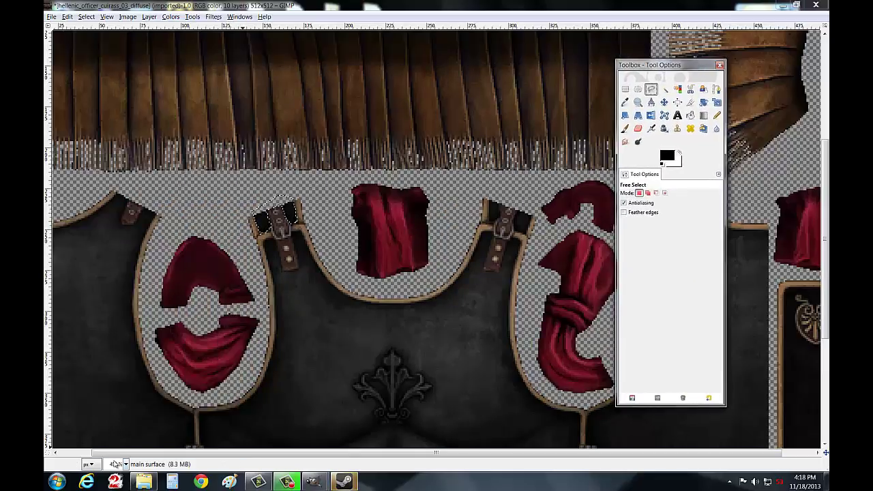
Step: Zoom to 800%, then back to 200%, and move the toolbox off the texture
{"action": "left_click", "coordinate": [125, 465]}
{"action": "left_click", "coordinate": [118, 374]}
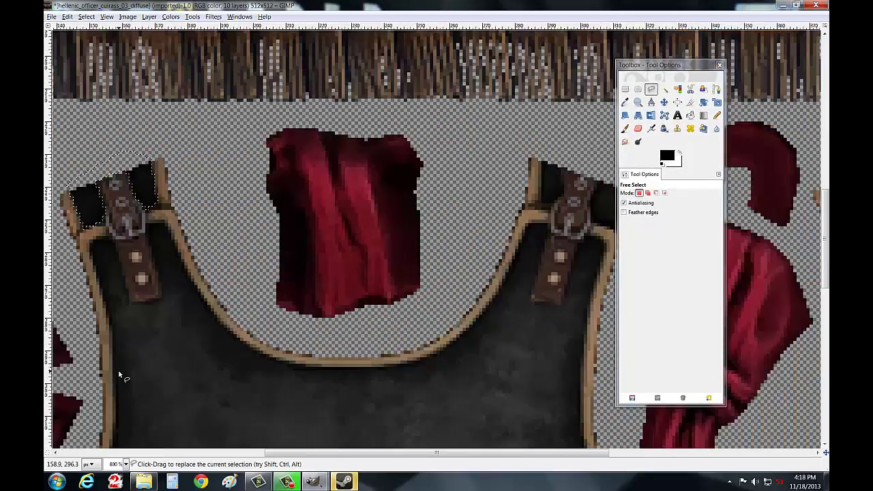
{"action": "left_click", "coordinate": [126, 464]}
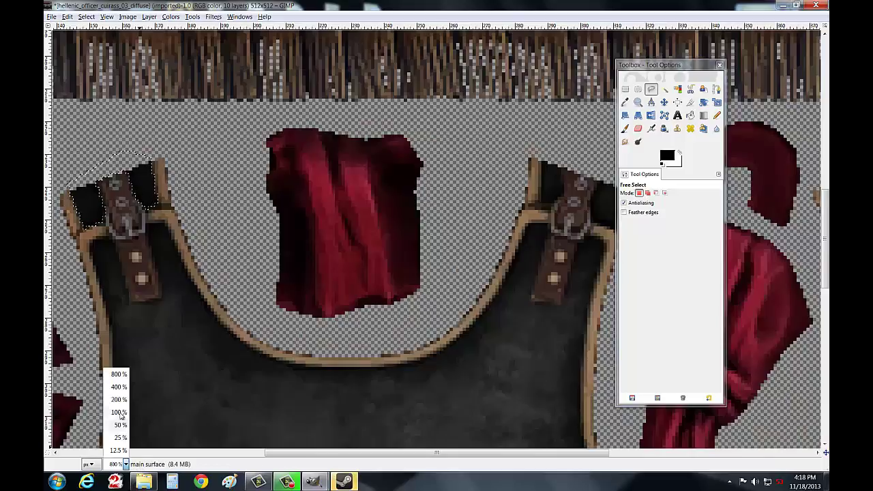
{"action": "left_click", "coordinate": [119, 400]}
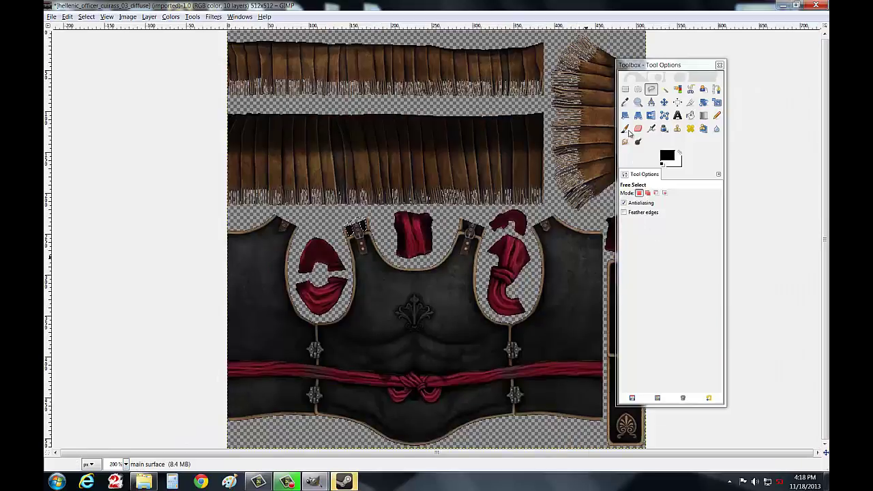
{"action": "left_click_drag", "start_coordinate": [650, 64], "coordinate": [758, 65]}
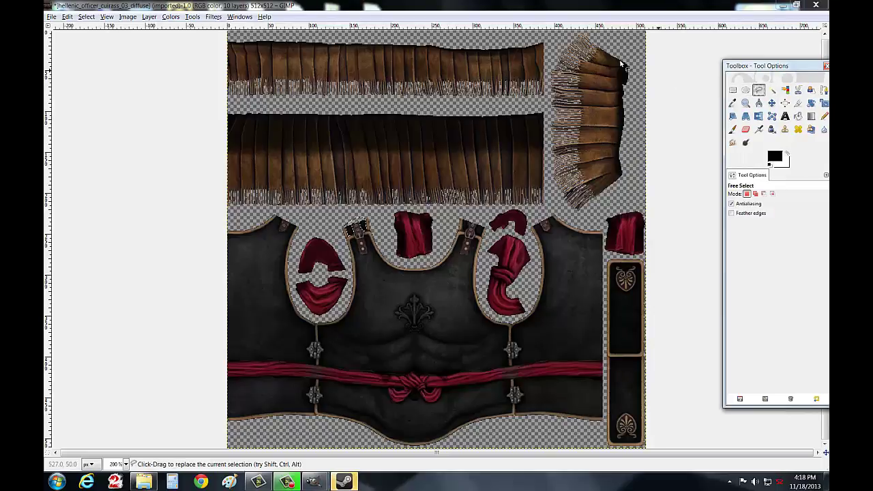
Step: Free-select the fringed piece at the top right and open the foreground colour chooser
{"action": "left_click", "coordinate": [604, 48]}
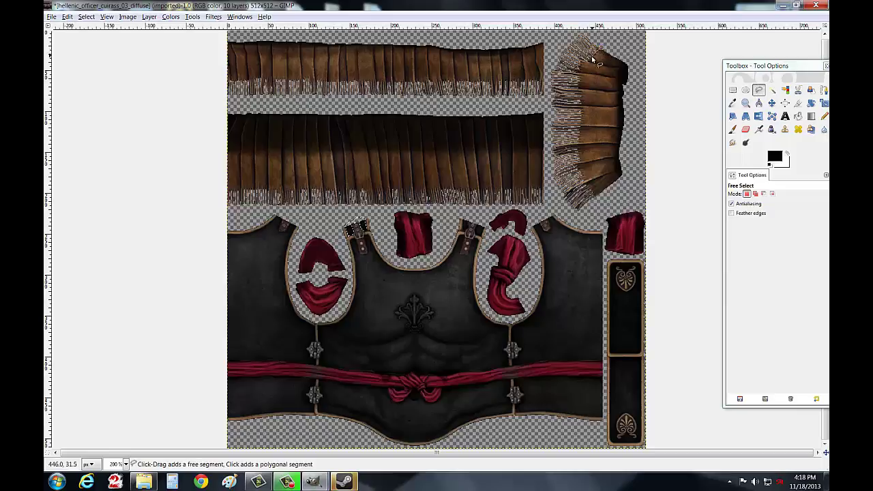
{"action": "left_click", "coordinate": [584, 63]}
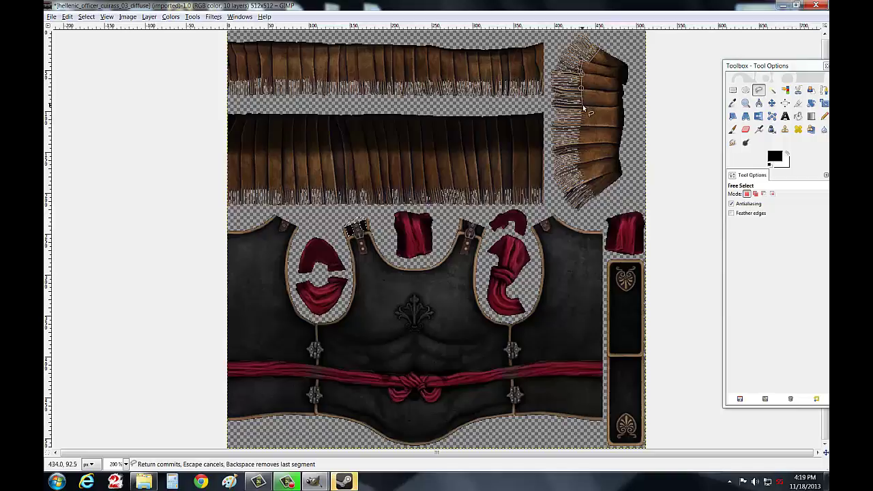
{"action": "left_click", "coordinate": [581, 128]}
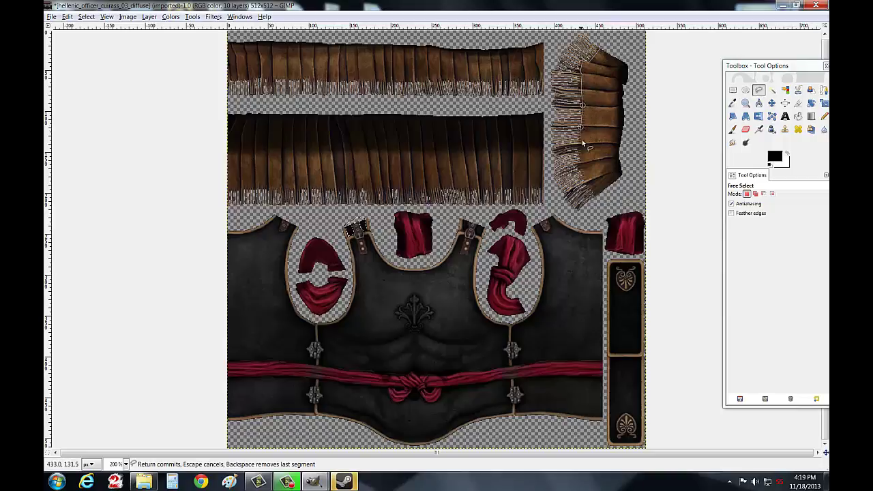
{"action": "left_click", "coordinate": [582, 144]}
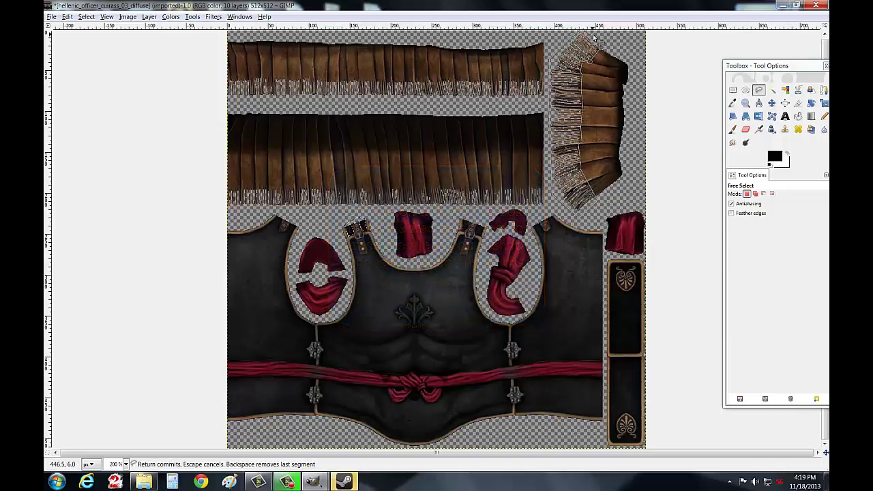
{"action": "left_click", "coordinate": [581, 33]}
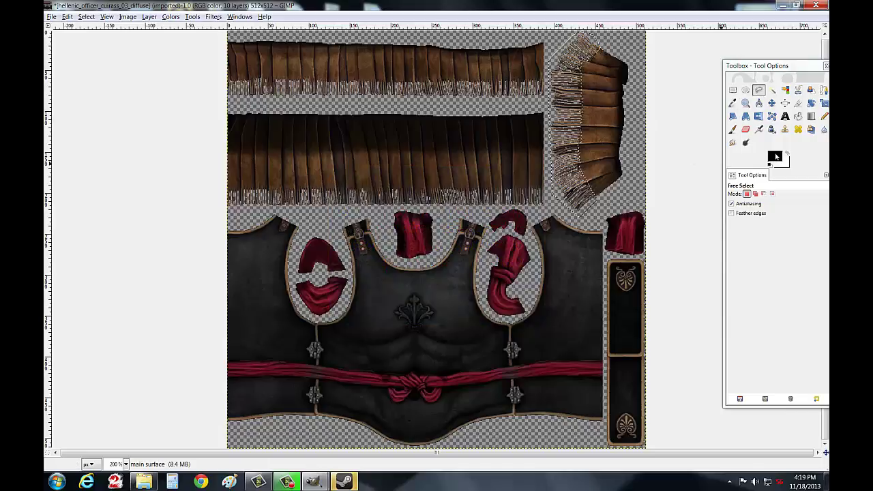
{"action": "left_click", "coordinate": [774, 157]}
Step: Choose tan 948761 from the recent colours as the foreground colour
{"action": "left_click", "coordinate": [206, 308]}
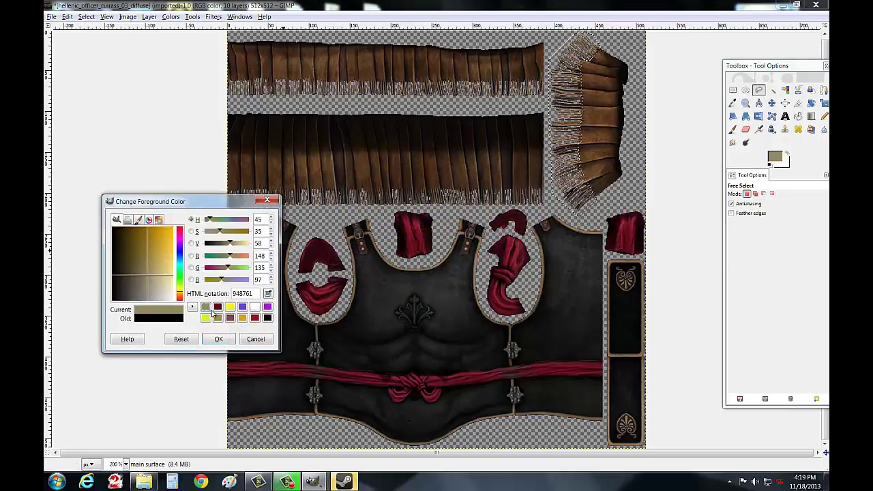
{"action": "left_click", "coordinate": [219, 319]}
{"action": "left_click", "coordinate": [219, 339]}
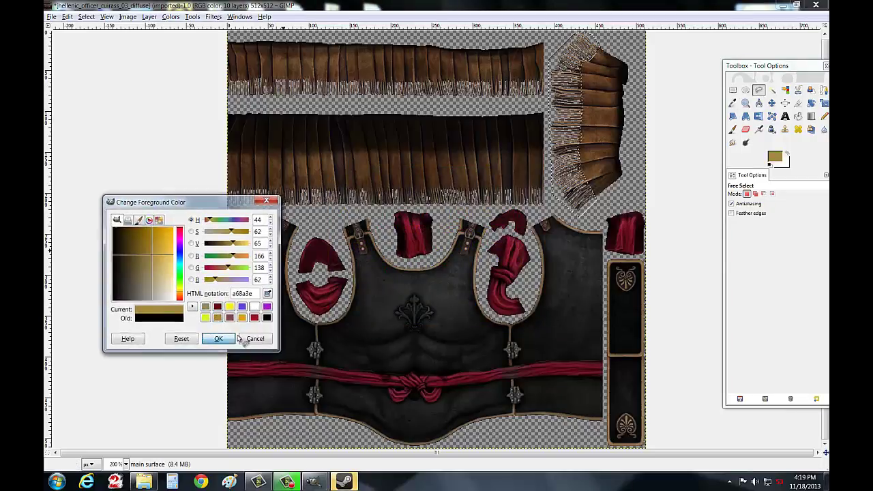
Step: Paint the selected fringe piece gold with the Paintbrush in Color, then Overlay mode
{"action": "left_click", "coordinate": [733, 129]}
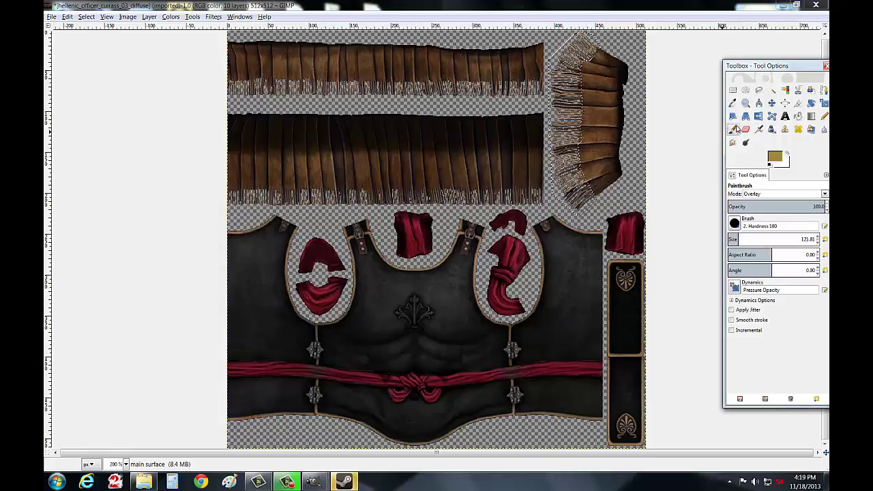
{"action": "left_click", "coordinate": [765, 193]}
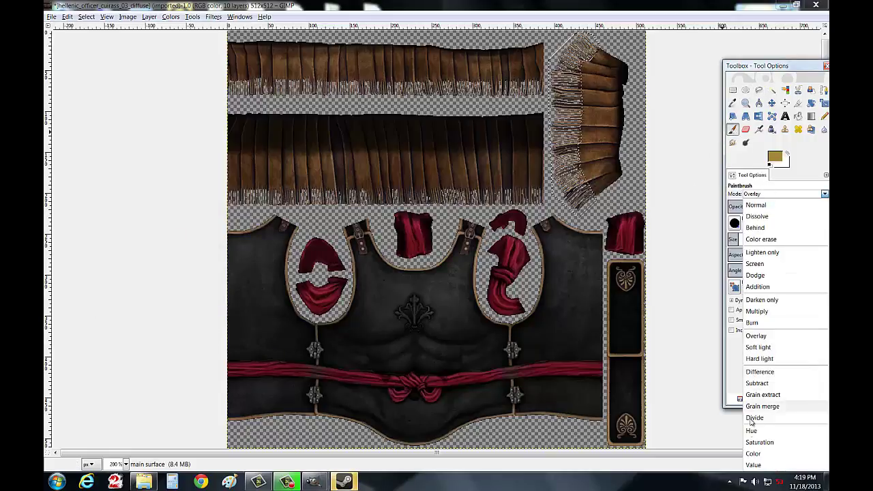
{"action": "left_click", "coordinate": [753, 453]}
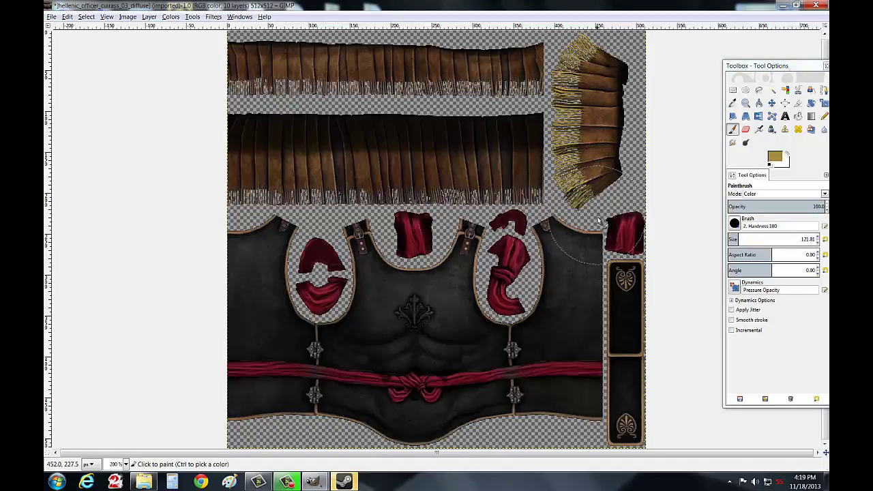
{"action": "left_click", "coordinate": [789, 197]}
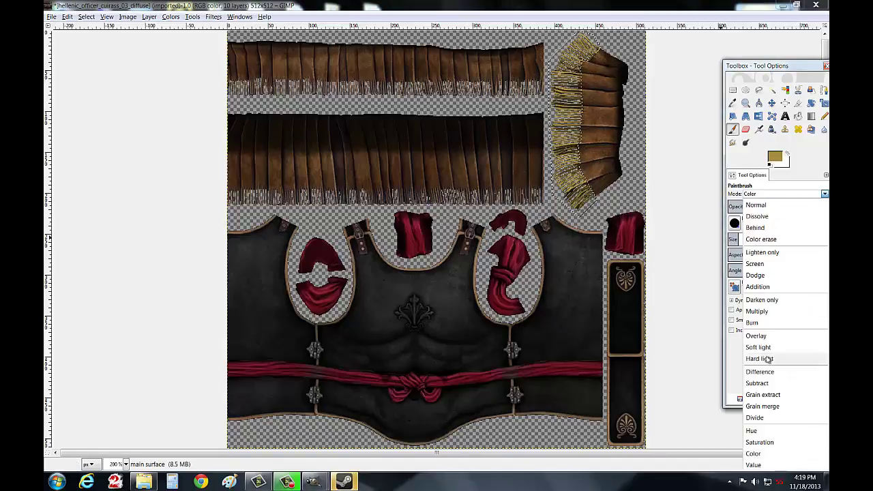
{"action": "left_click", "coordinate": [765, 335]}
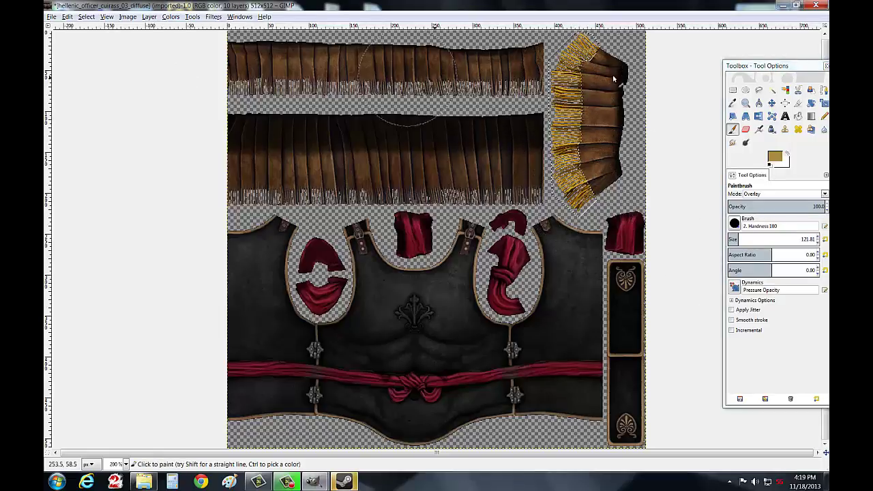
Step: Rectangle-select the fringe band under the top leather strip
{"action": "left_click", "coordinate": [758, 91]}
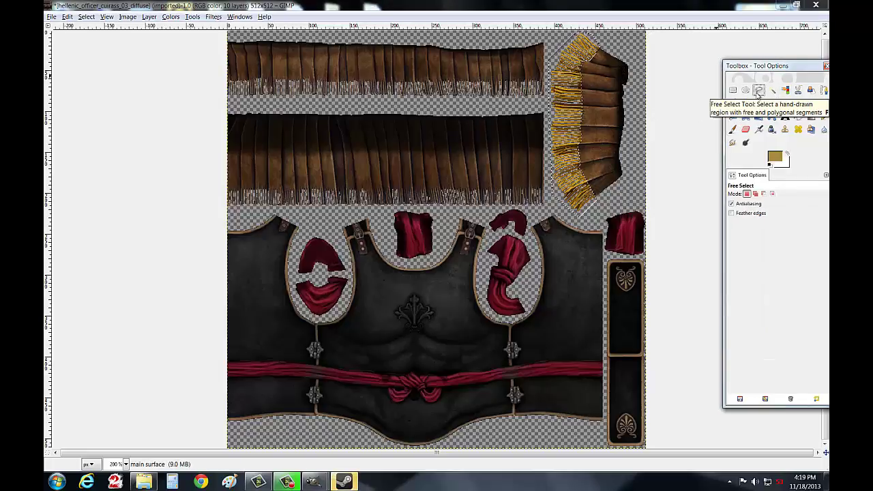
{"action": "left_click", "coordinate": [732, 90]}
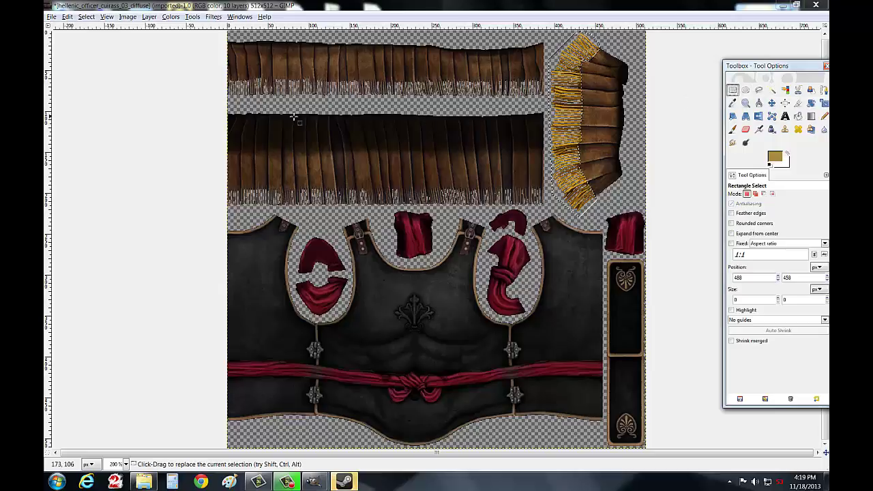
{"action": "left_click_drag", "start_coordinate": [224, 79], "coordinate": [548, 100]}
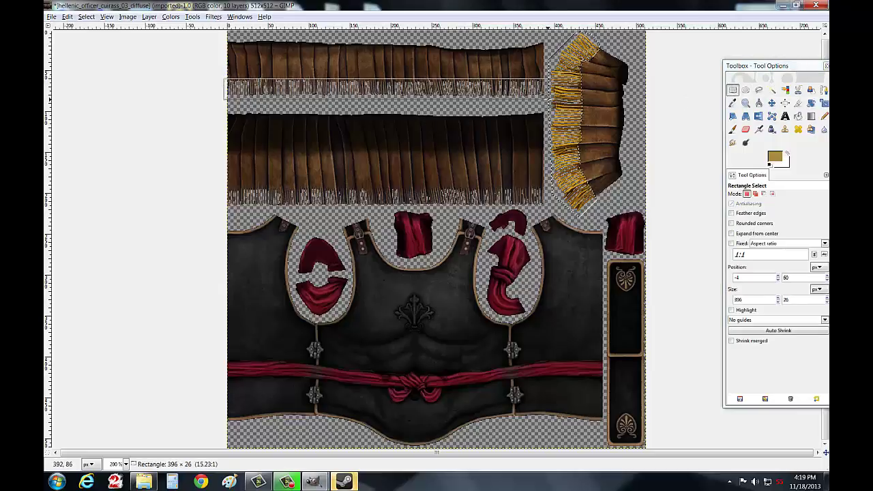
{"action": "left_click_drag", "start_coordinate": [428, 85], "coordinate": [428, 88]}
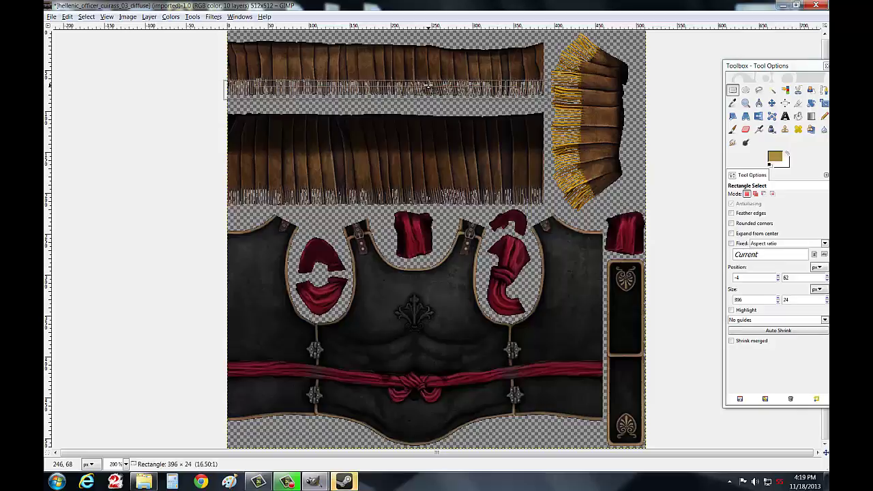
Step: Paint the top strip's fringe band gold in Color mode, then Overlay mode
{"action": "left_click", "coordinate": [732, 129]}
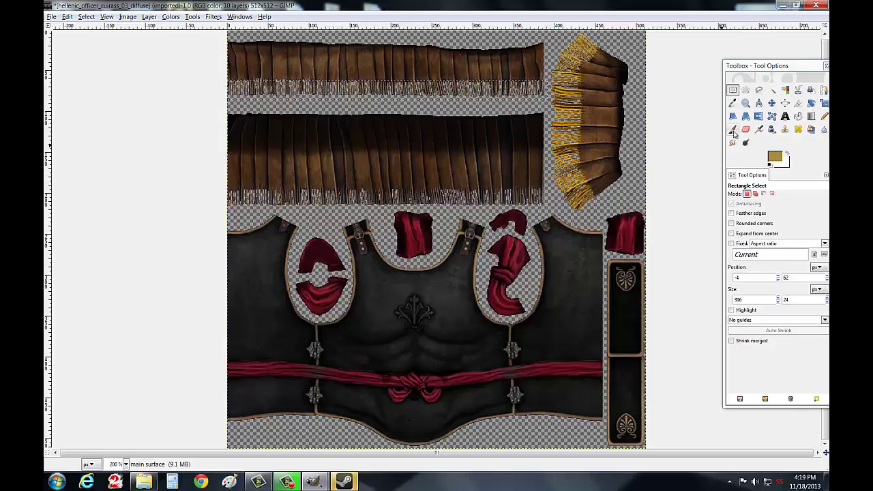
{"action": "left_click", "coordinate": [777, 194]}
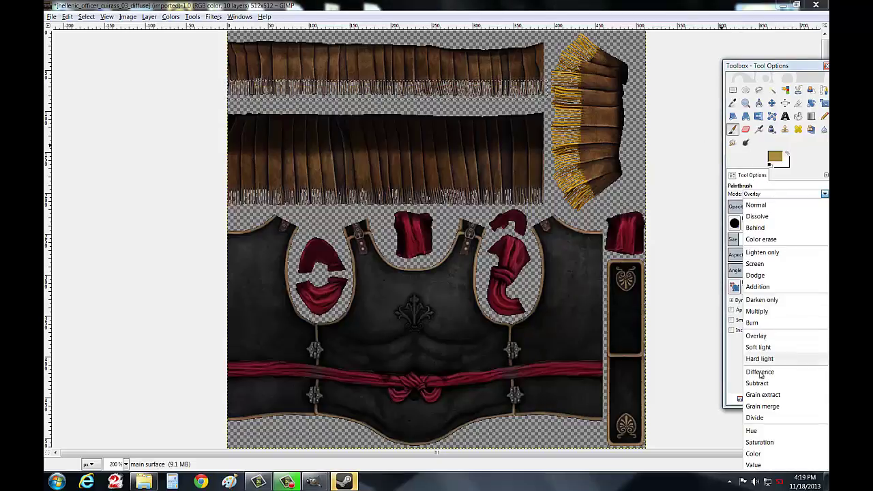
{"action": "left_click", "coordinate": [754, 453]}
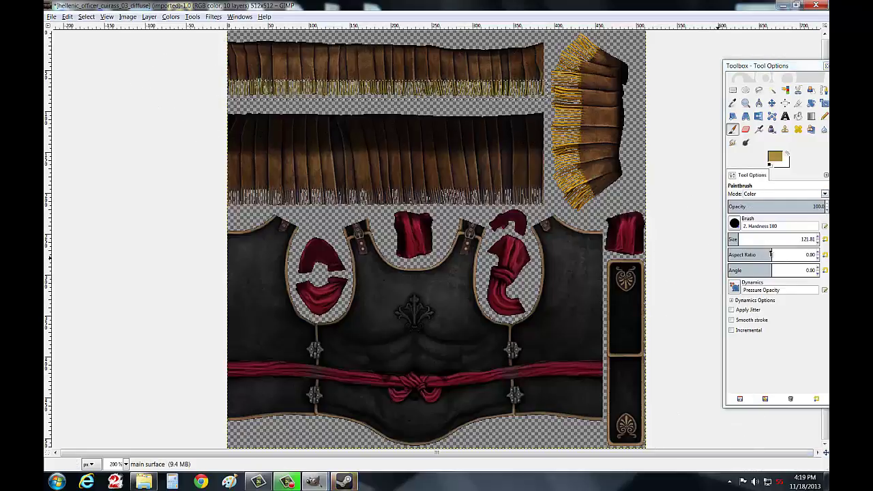
{"action": "left_click", "coordinate": [762, 197]}
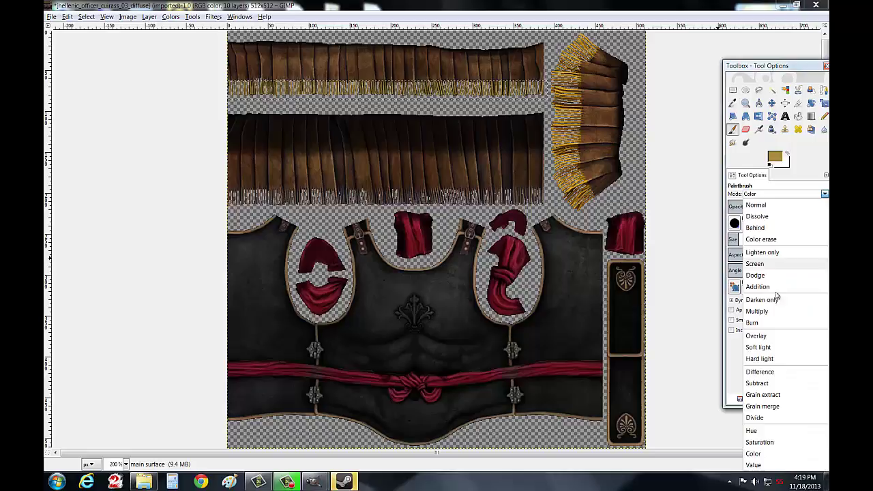
{"action": "left_click", "coordinate": [761, 334]}
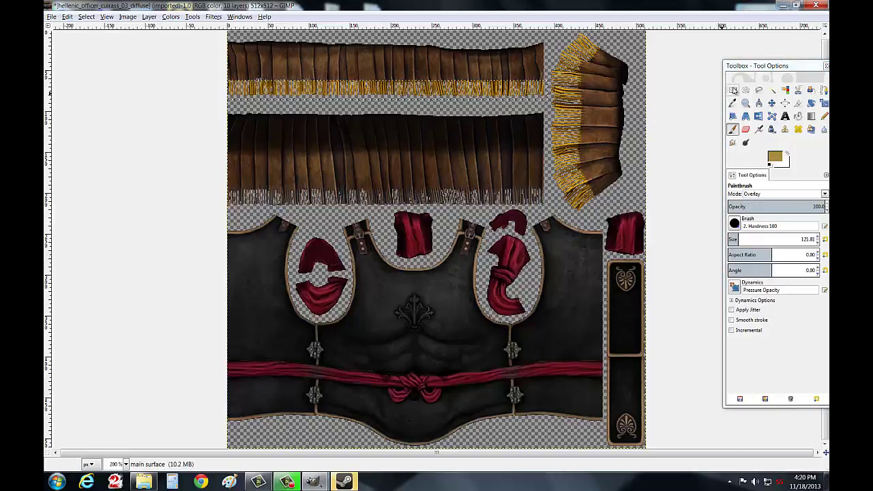
{"action": "key", "text": "r"}
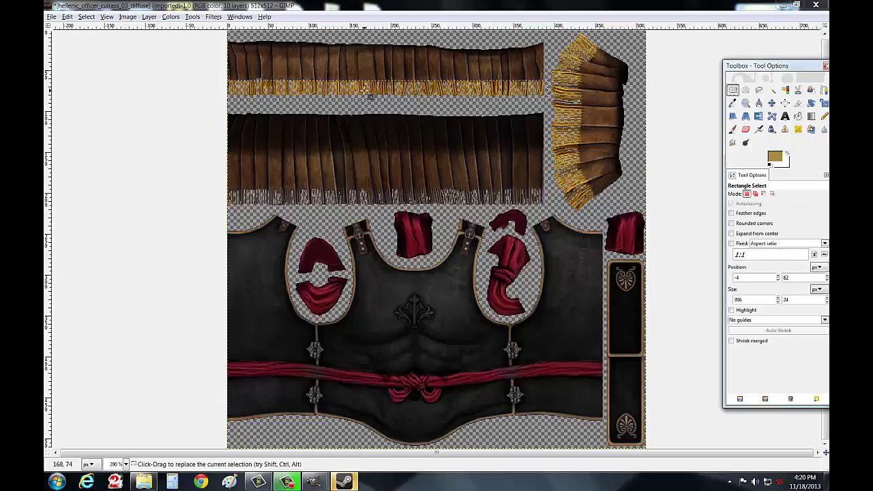
Step: Move the selection onto the second strip's fringe and paint it gold in Color, then Overlay mode
{"action": "mouse_move", "coordinate": [366, 102]}
{"action": "left_mouse_down"}
{"action": "mouse_move", "coordinate": [356, 187]}
{"action": "mouse_move", "coordinate": [364, 198]}
{"action": "left_mouse_up"}
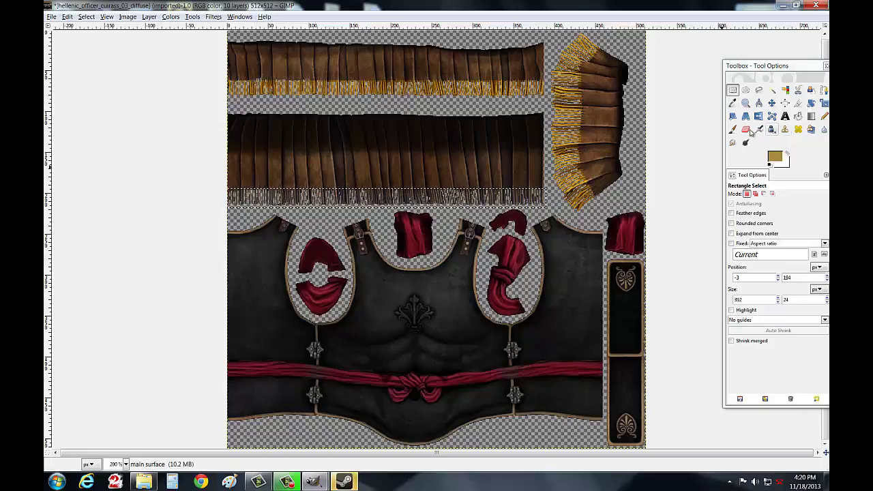
{"action": "left_click", "coordinate": [733, 129]}
{"action": "left_click", "coordinate": [767, 194]}
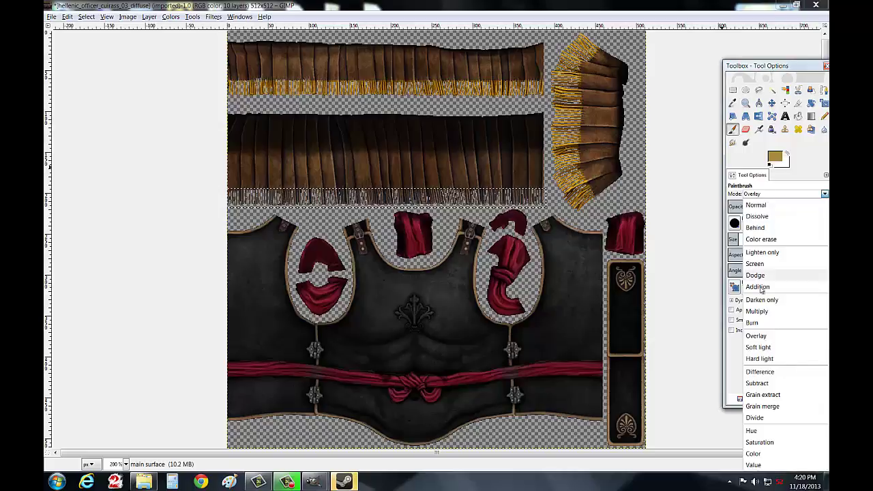
{"action": "left_click", "coordinate": [761, 453]}
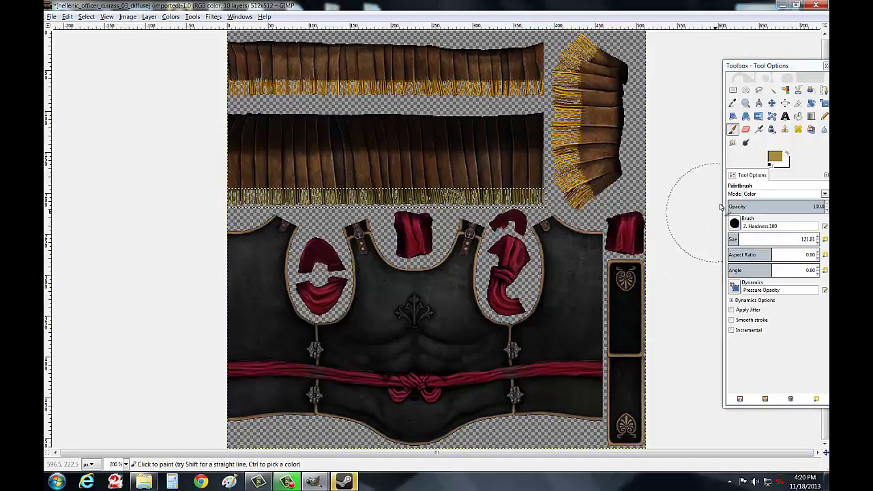
{"action": "left_click", "coordinate": [755, 195]}
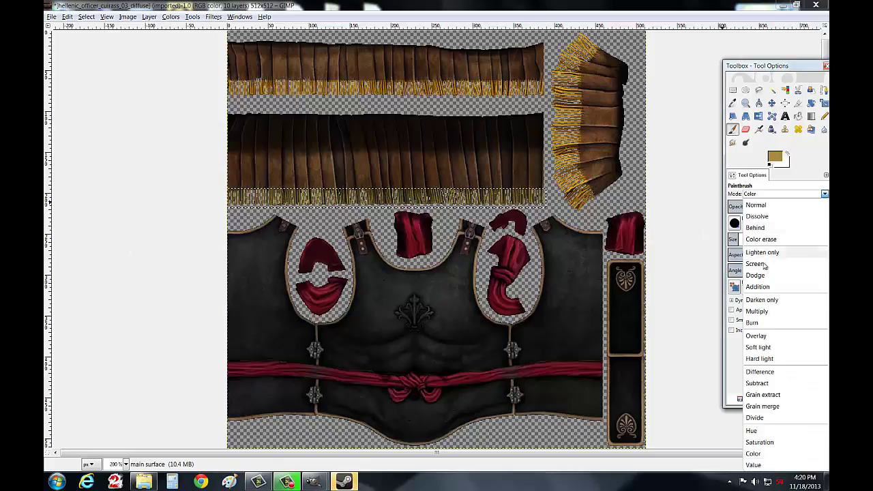
{"action": "left_click", "coordinate": [755, 335]}
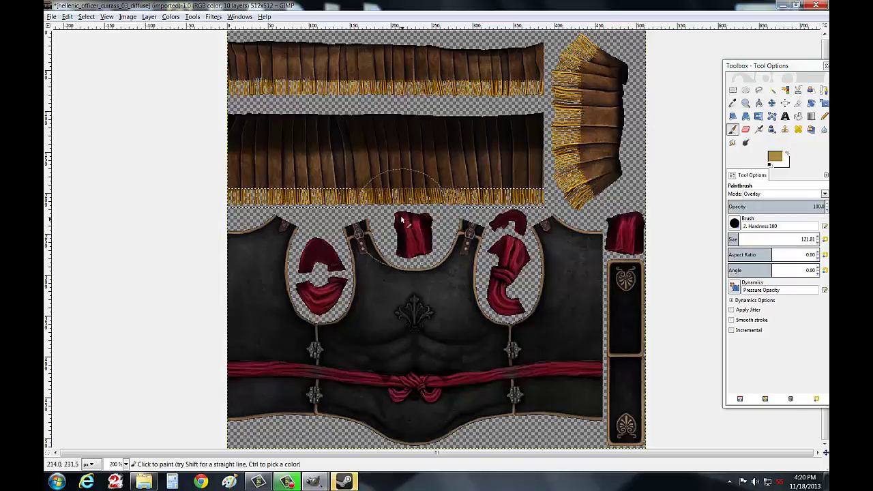
Step: Rectangle-select the second strip's leather above its fringe (390×107) and open the foreground colour chooser
{"action": "left_click", "coordinate": [732, 90]}
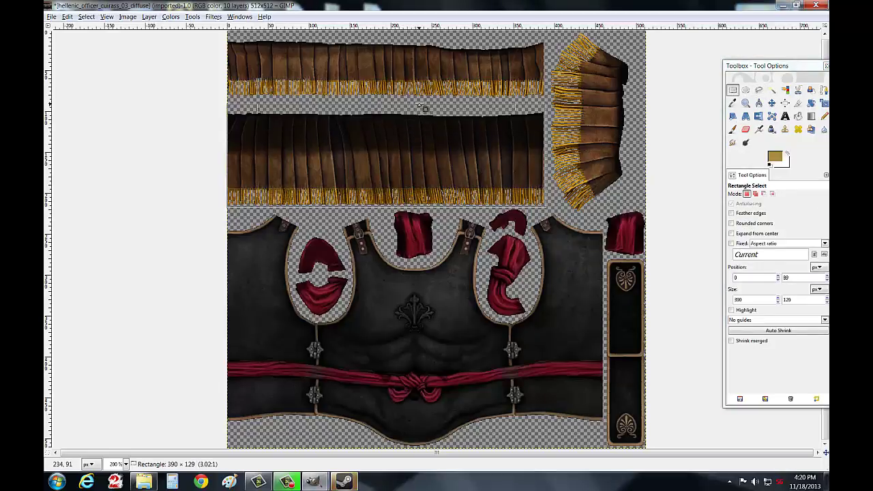
{"action": "left_click_drag", "start_coordinate": [405, 191], "coordinate": [408, 101]}
{"action": "left_click_drag", "start_coordinate": [408, 196], "coordinate": [414, 164]}
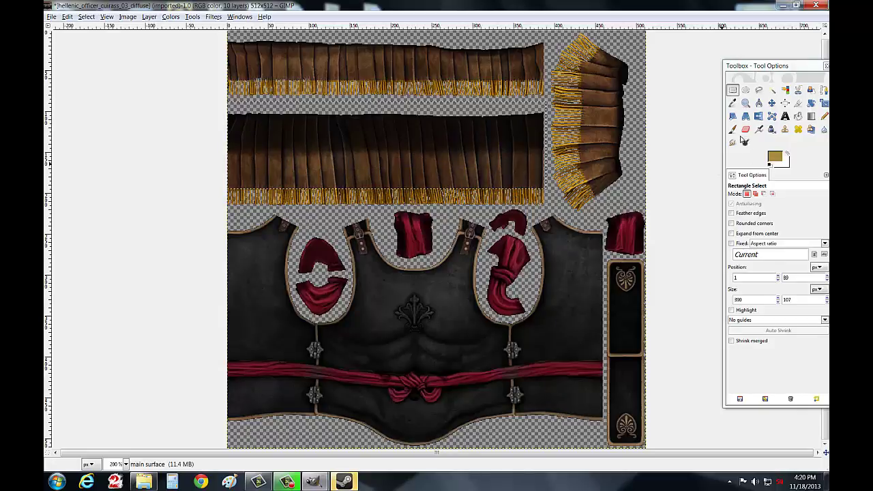
{"action": "left_click", "coordinate": [733, 129]}
{"action": "left_click", "coordinate": [778, 156]}
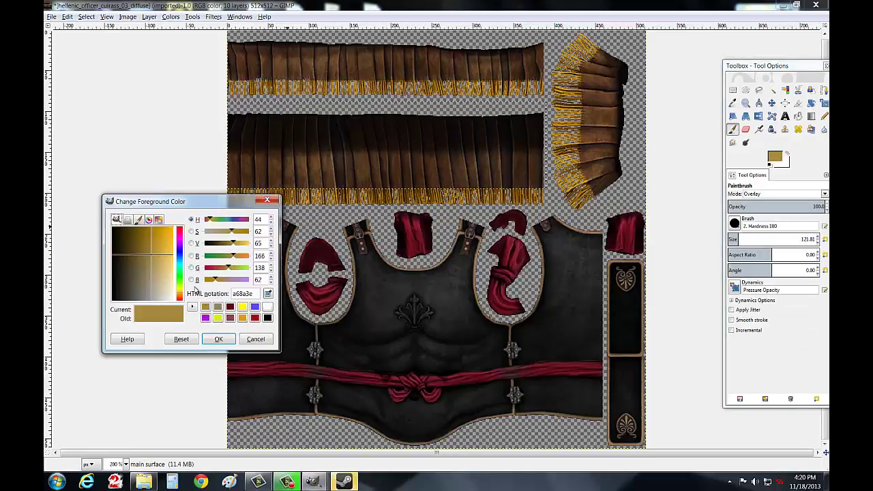
Step: Set the foreground colour to black and the brush mode to Color
{"action": "left_click", "coordinate": [267, 317]}
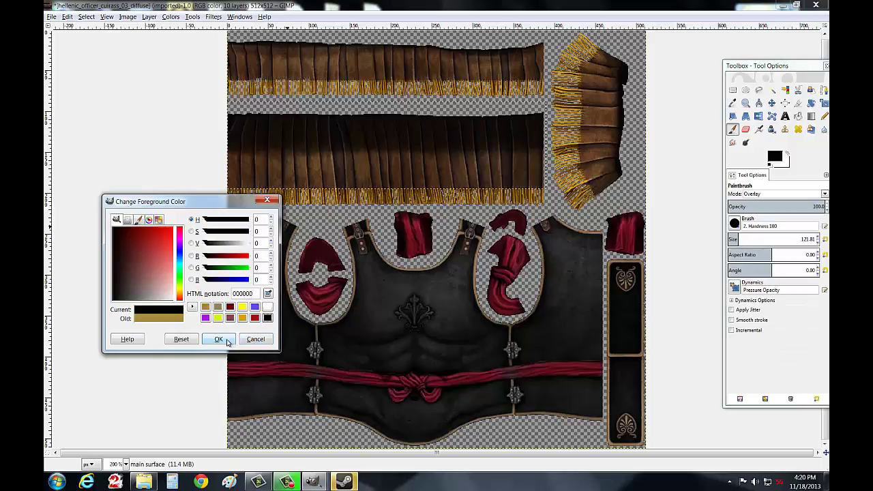
{"action": "left_click", "coordinate": [219, 339]}
{"action": "left_click", "coordinate": [757, 194]}
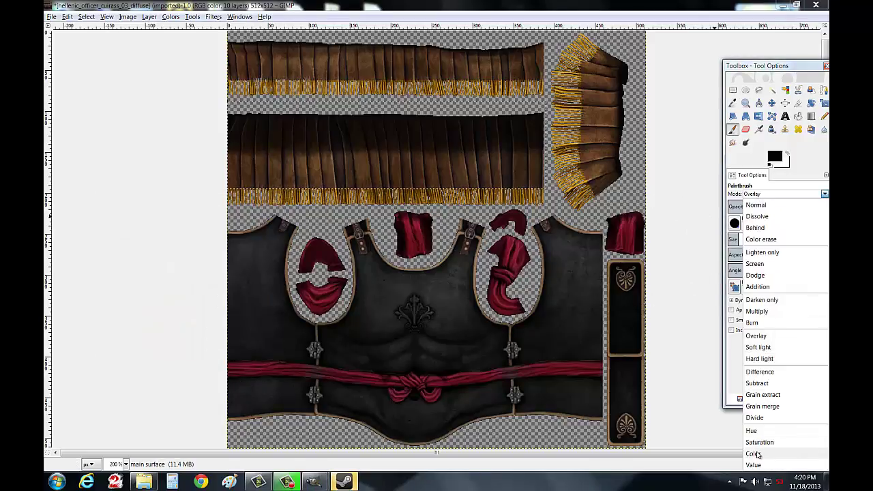
{"action": "left_click", "coordinate": [753, 454]}
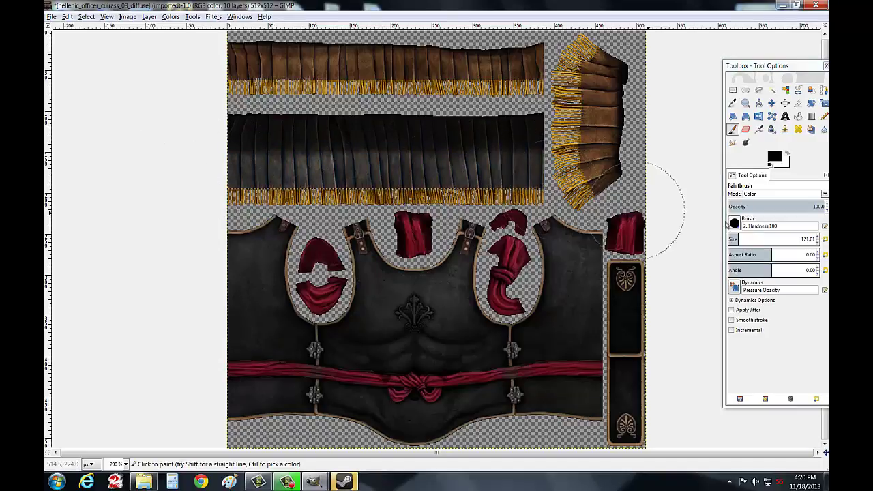
{"action": "left_click", "coordinate": [769, 193]}
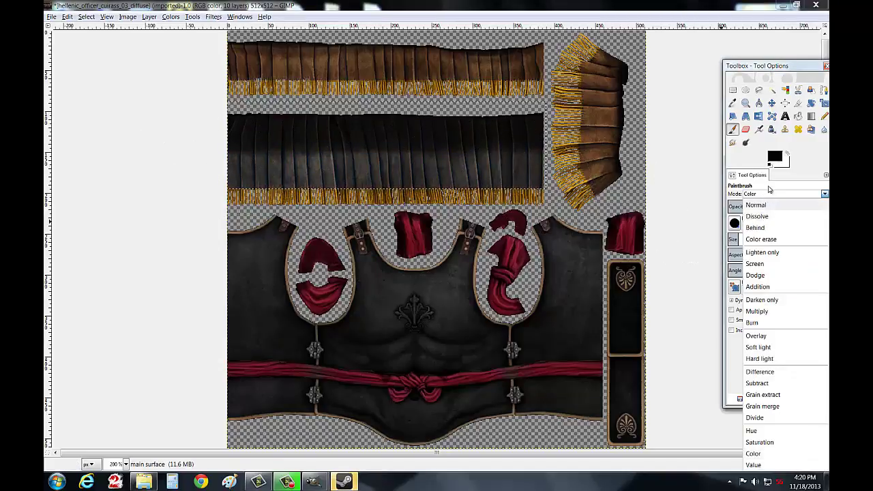
{"action": "left_click", "coordinate": [774, 157]}
Step: Paint the grey pleated strip with dark red 61060c in Overlay mode
{"action": "left_click", "coordinate": [776, 159]}
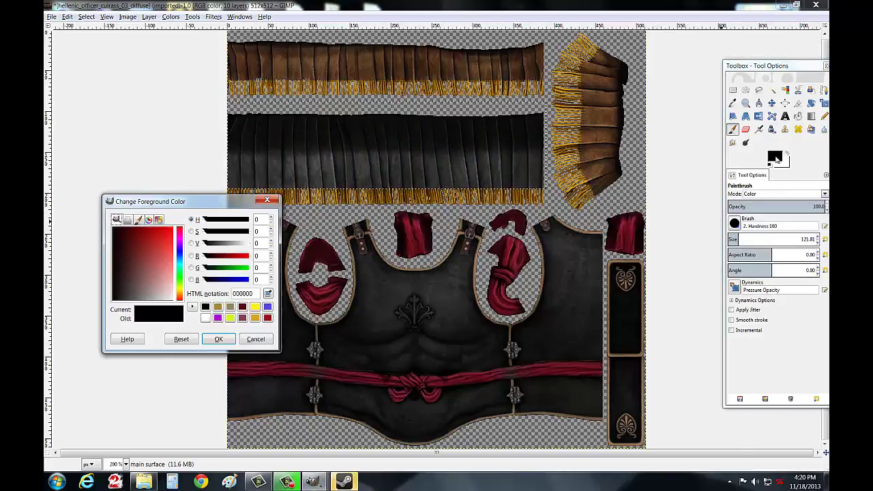
{"action": "left_click", "coordinate": [242, 306]}
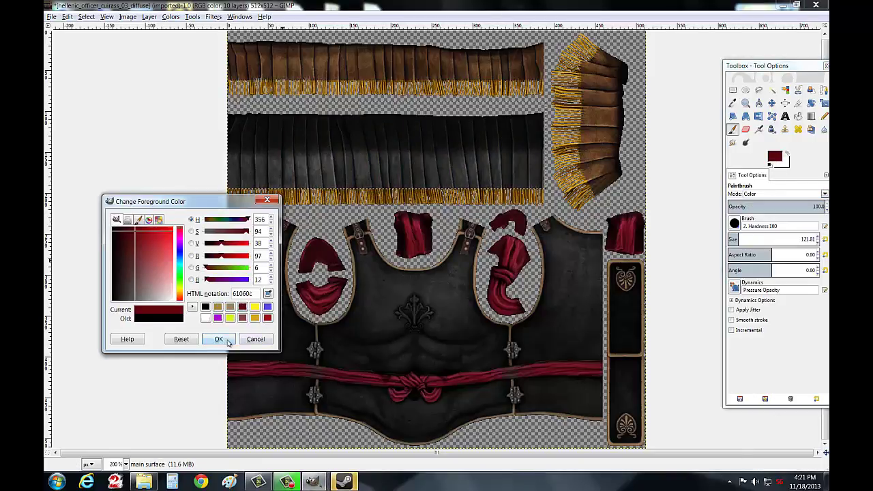
{"action": "left_click", "coordinate": [218, 339]}
{"action": "left_click", "coordinate": [768, 194]}
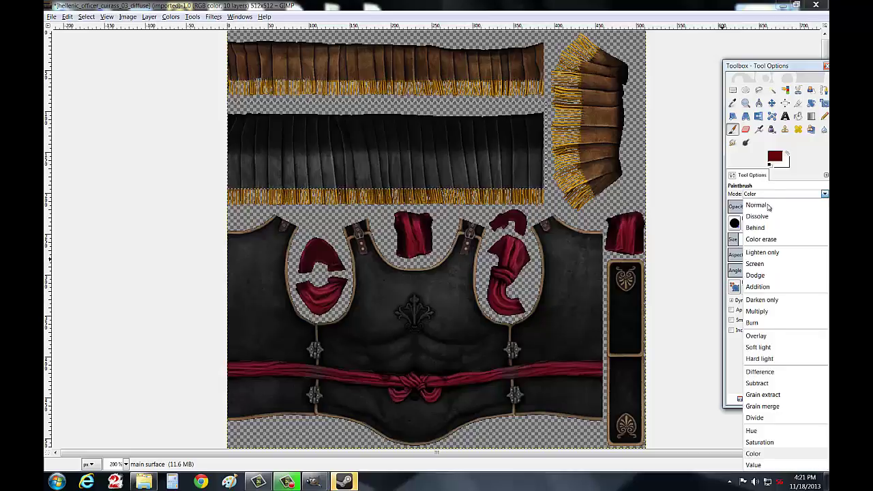
{"action": "left_click", "coordinate": [755, 336]}
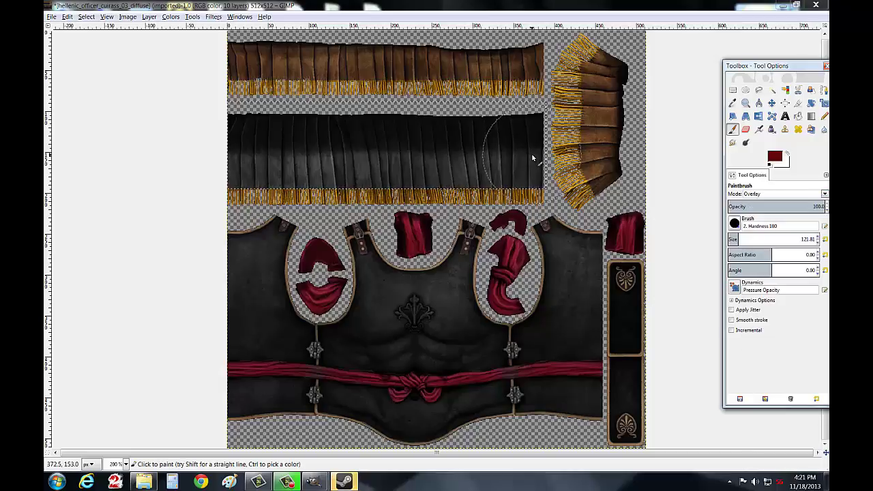
{"action": "left_click_drag", "start_coordinate": [532, 153], "coordinate": [371, 143]}
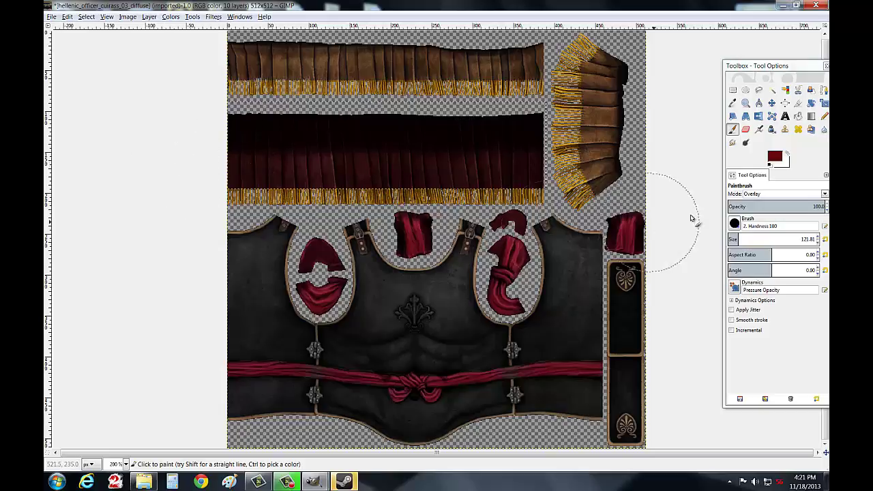
Step: Select the top brown strip and paint it black in Color mode to remove the brown
{"action": "left_click", "coordinate": [733, 90]}
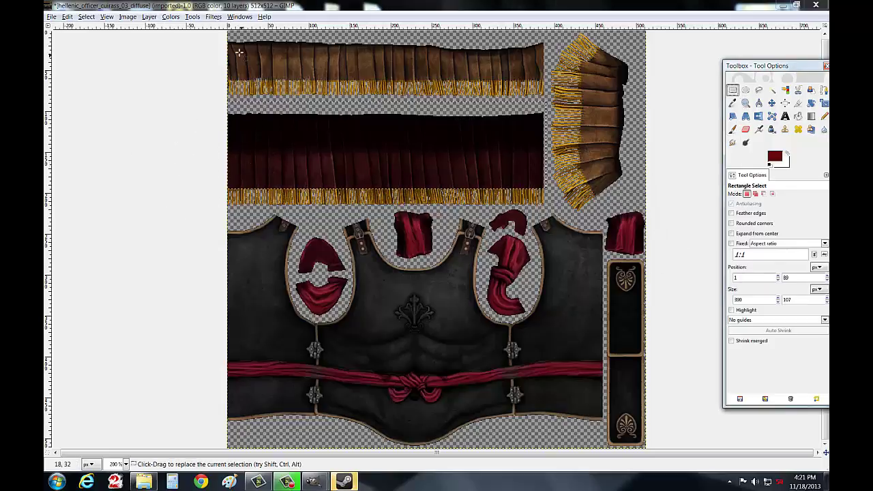
{"action": "mouse_move", "coordinate": [223, 39]}
{"action": "left_mouse_down"}
{"action": "mouse_move", "coordinate": [381, 84]}
{"action": "mouse_move", "coordinate": [548, 79]}
{"action": "left_mouse_up"}
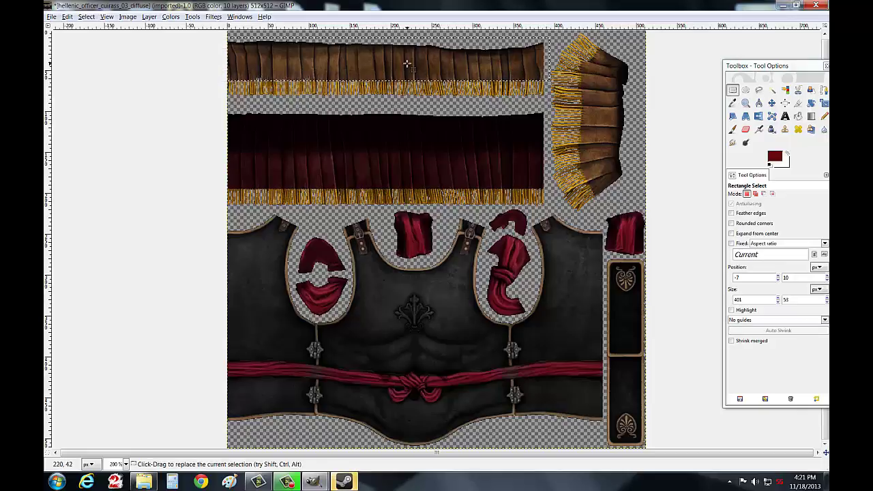
{"action": "left_click", "coordinate": [770, 164]}
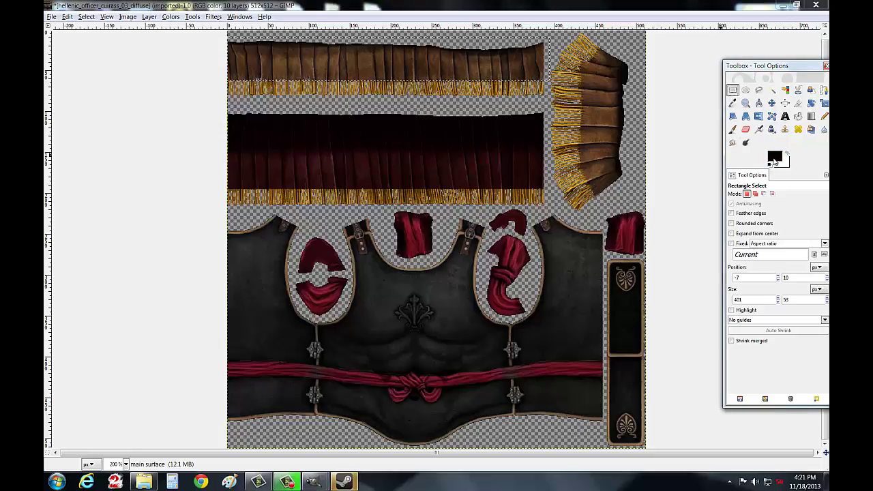
{"action": "key", "text": "p"}
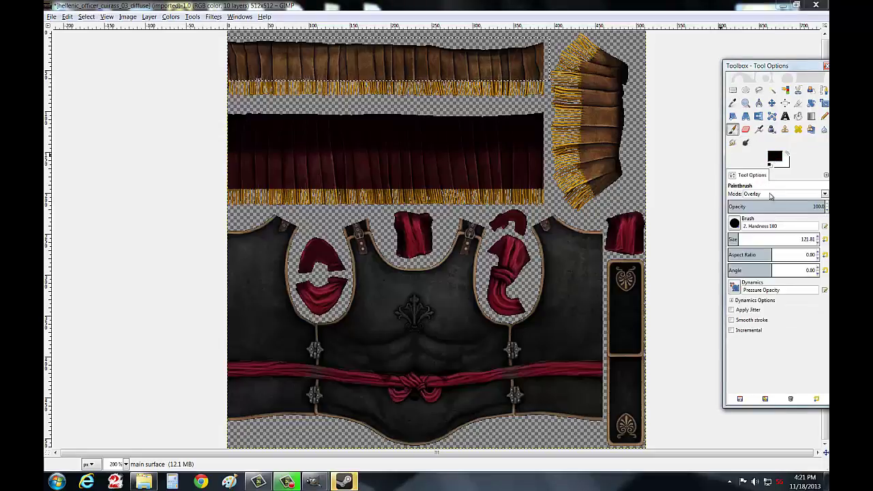
{"action": "left_click", "coordinate": [771, 196]}
{"action": "left_click", "coordinate": [753, 456]}
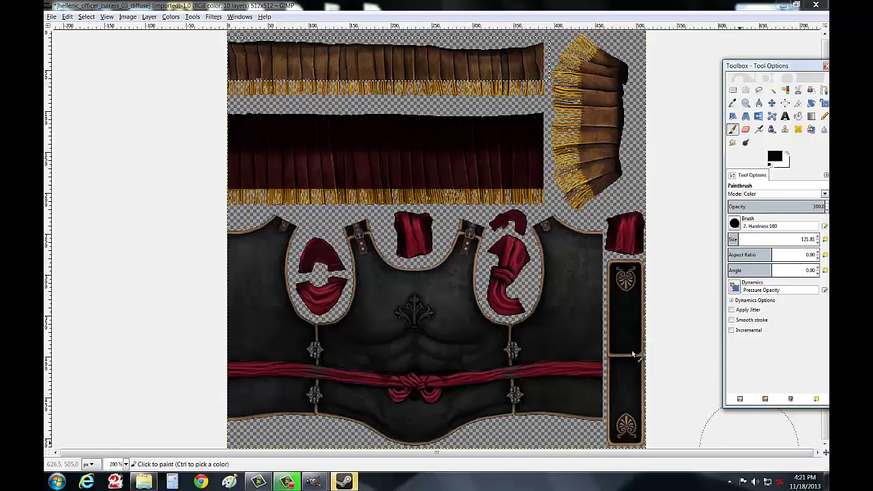
{"action": "left_click_drag", "start_coordinate": [231, 68], "coordinate": [520, 73]}
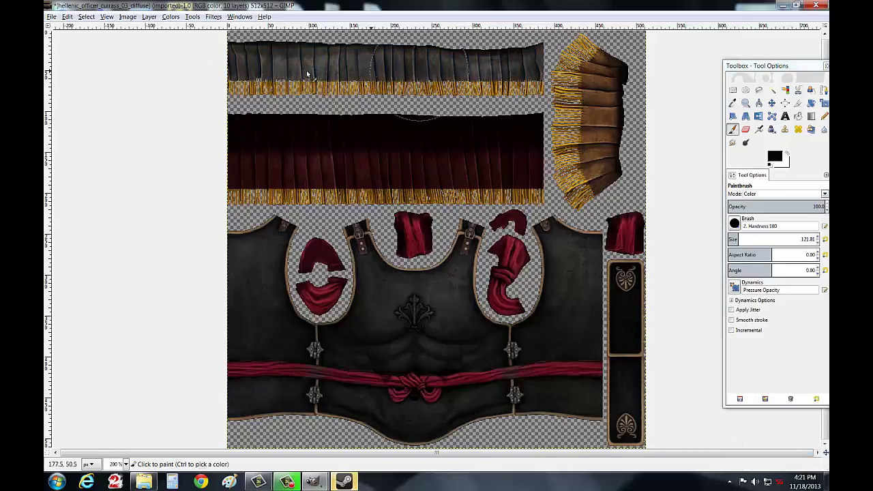
Step: Paint the top strip with dark red 61060c in Overlay mode, then reset the brush to Color mode
{"action": "left_click", "coordinate": [774, 157]}
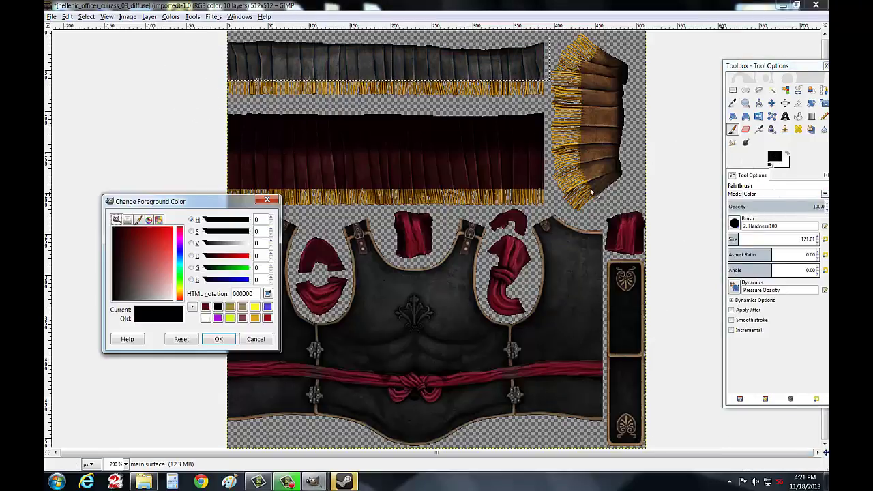
{"action": "left_click", "coordinate": [206, 307]}
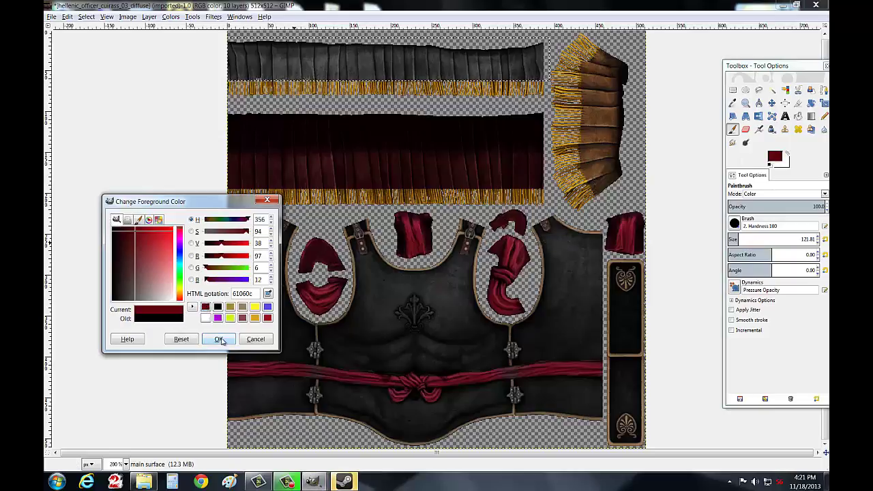
{"action": "left_click", "coordinate": [220, 339]}
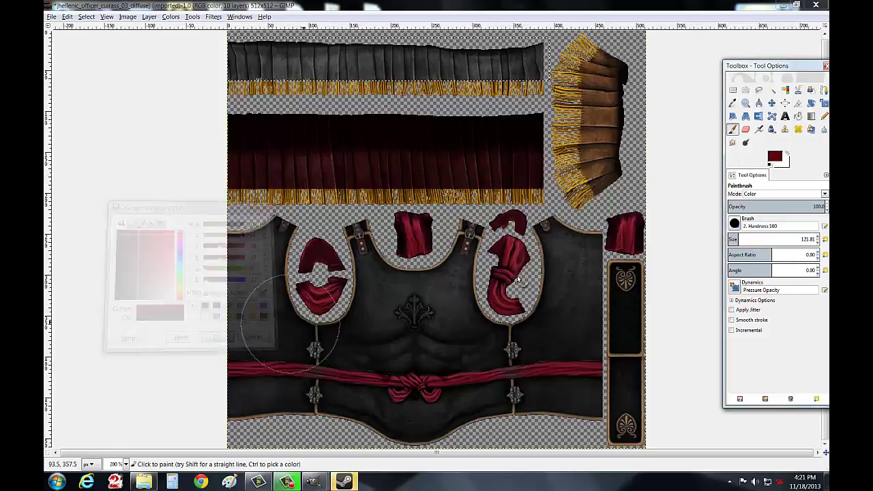
{"action": "left_click", "coordinate": [774, 193]}
{"action": "left_click", "coordinate": [757, 334]}
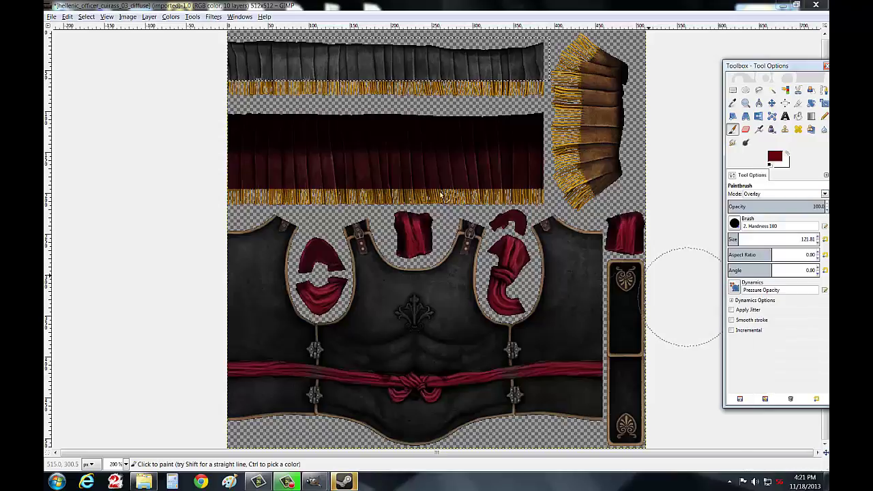
{"action": "left_click_drag", "start_coordinate": [201, 68], "coordinate": [542, 75]}
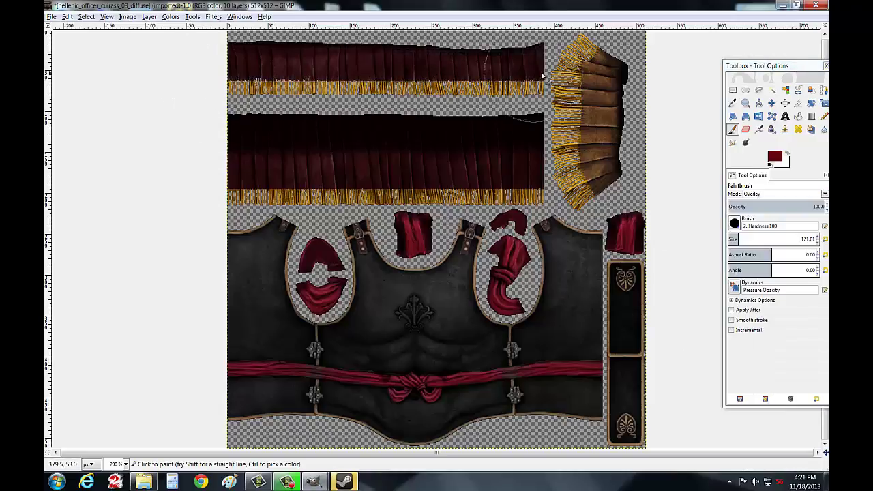
{"action": "left_click", "coordinate": [778, 195]}
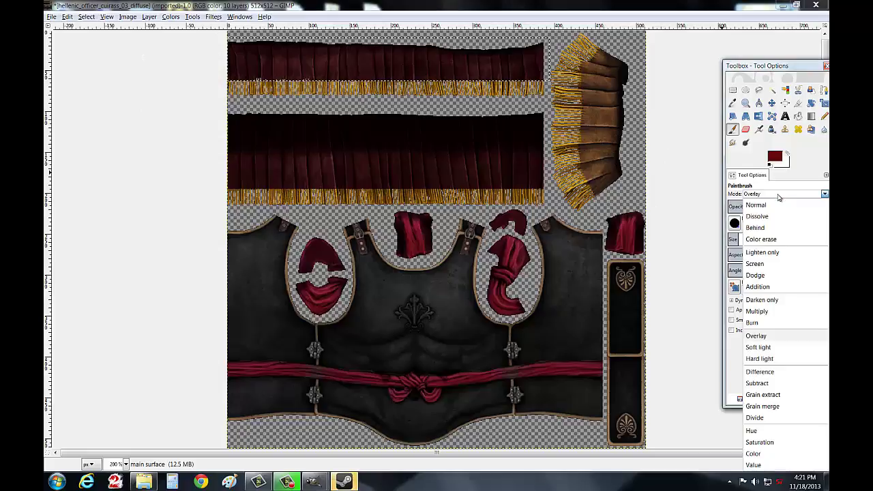
{"action": "left_click", "coordinate": [754, 454]}
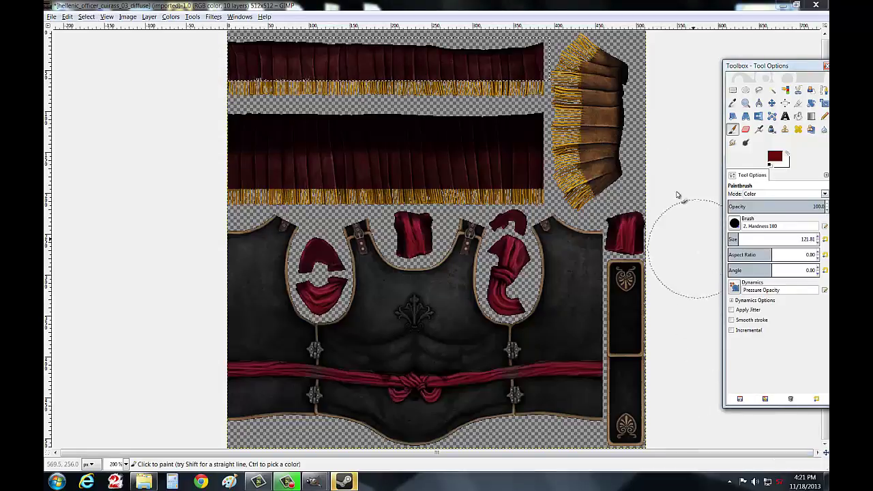
Step: Free-select the brown fringed skirt piece at the top right
{"action": "left_click", "coordinate": [759, 90]}
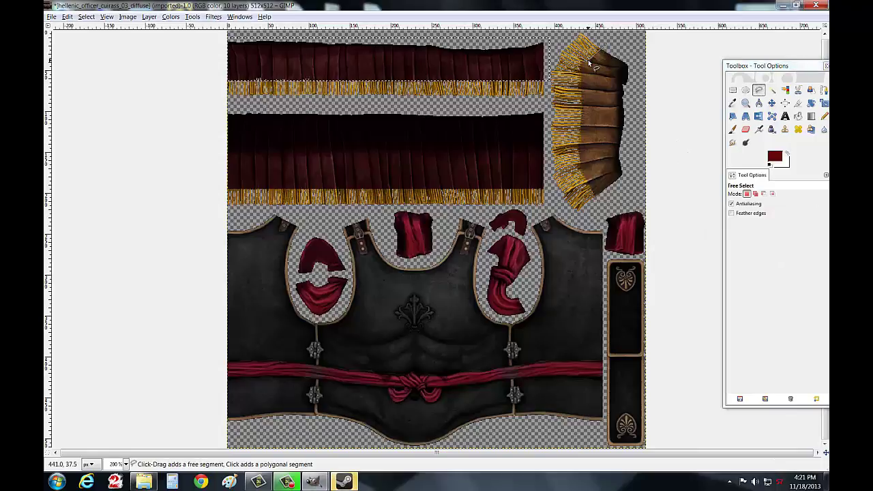
{"action": "left_click", "coordinate": [590, 64]}
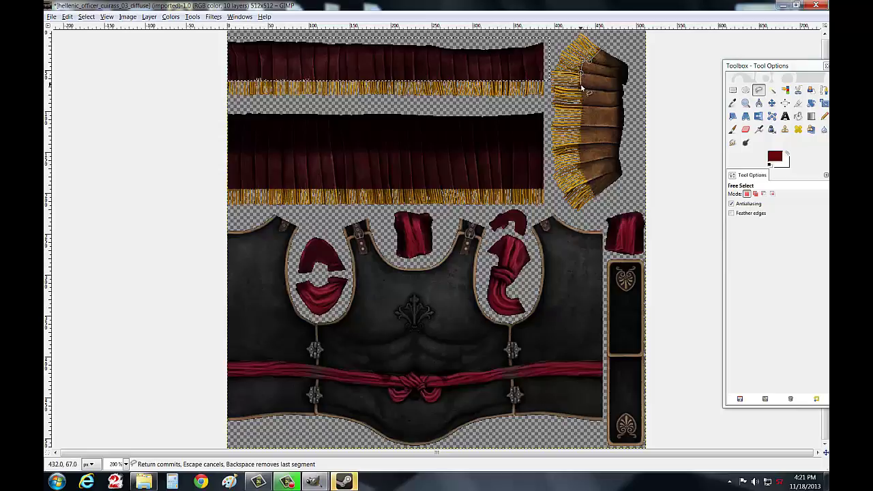
{"action": "left_click", "coordinate": [579, 143]}
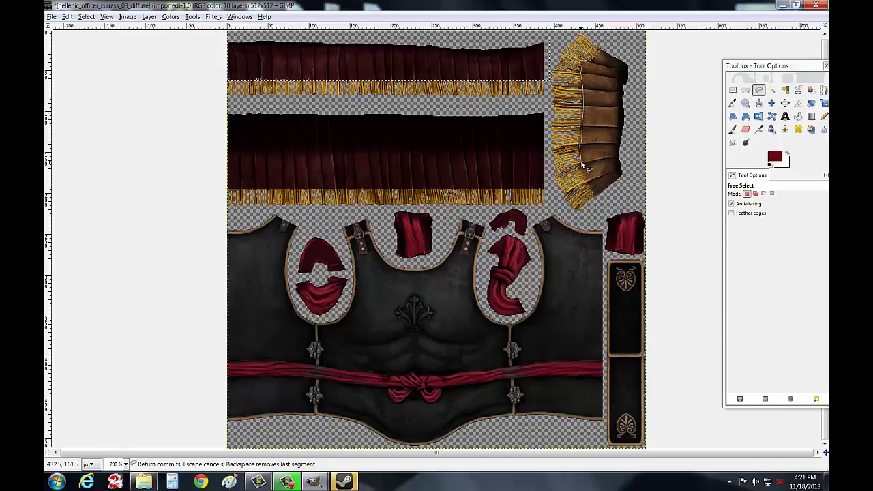
{"action": "left_click", "coordinate": [598, 201]}
{"action": "left_click", "coordinate": [606, 51]}
Step: Paint the selected piece black with the Paintbrush in Color mode to remove the brown
{"action": "left_click", "coordinate": [732, 129]}
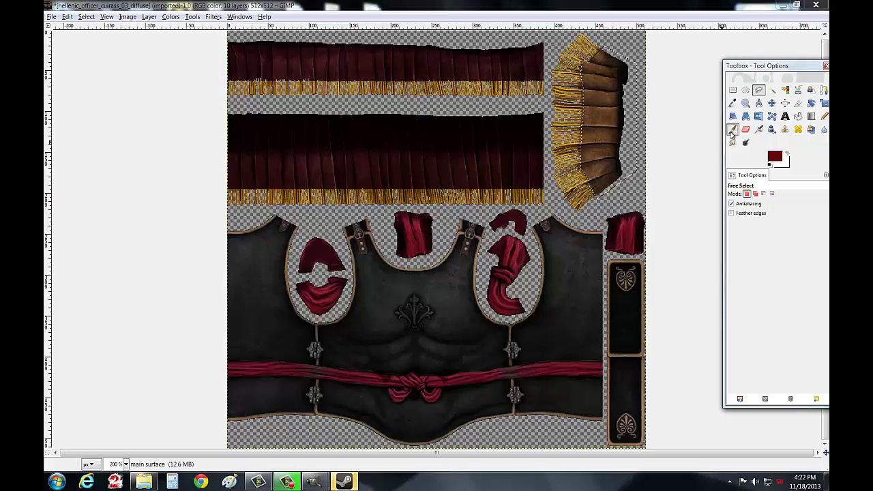
{"action": "left_click", "coordinate": [769, 161]}
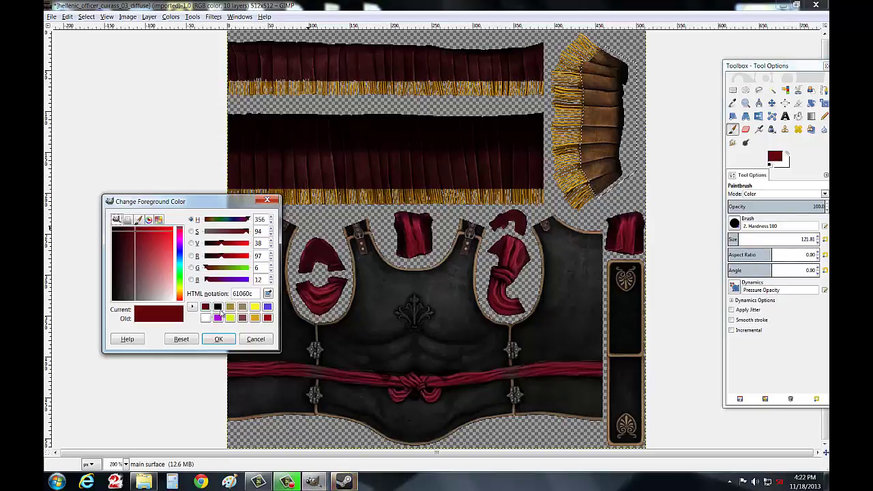
{"action": "left_click", "coordinate": [219, 308]}
{"action": "left_click", "coordinate": [218, 339]}
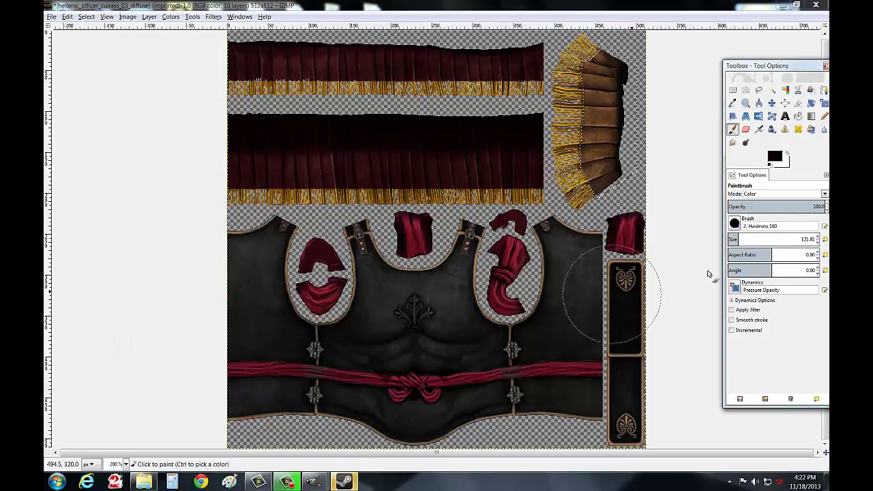
{"action": "mouse_move", "coordinate": [593, 68]}
{"action": "left_mouse_down"}
{"action": "mouse_move", "coordinate": [610, 136]}
{"action": "mouse_move", "coordinate": [600, 88]}
{"action": "left_mouse_up"}
Step: Paint the piece with dark red 61060c in Overlay mode
{"action": "left_click", "coordinate": [765, 194]}
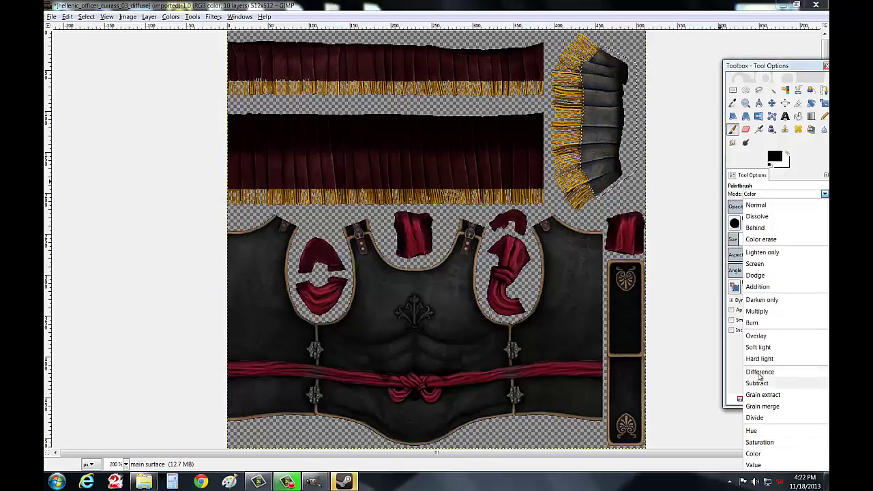
{"action": "left_click", "coordinate": [756, 336]}
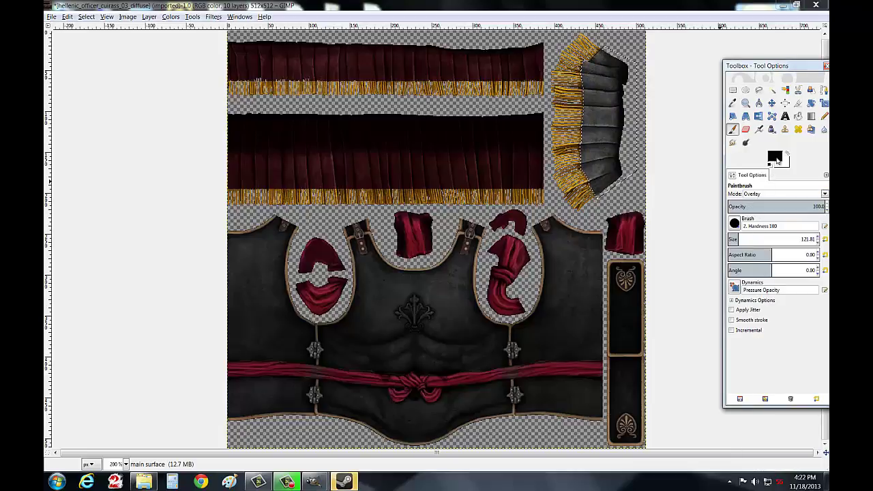
{"action": "left_click", "coordinate": [775, 157]}
{"action": "left_click", "coordinate": [218, 307]}
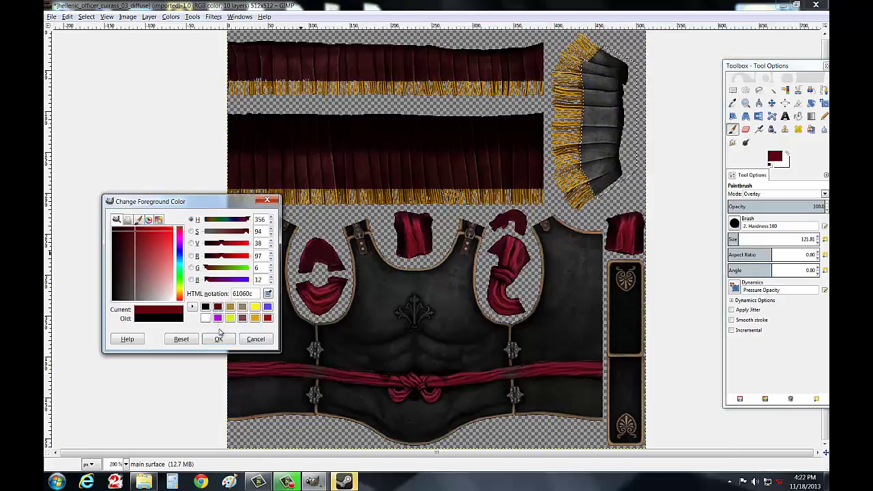
{"action": "left_click", "coordinate": [222, 340]}
{"action": "mouse_move", "coordinate": [619, 64]}
{"action": "left_mouse_down"}
{"action": "mouse_move", "coordinate": [600, 116]}
{"action": "mouse_move", "coordinate": [604, 161]}
{"action": "mouse_move", "coordinate": [617, 73]}
{"action": "left_mouse_up"}
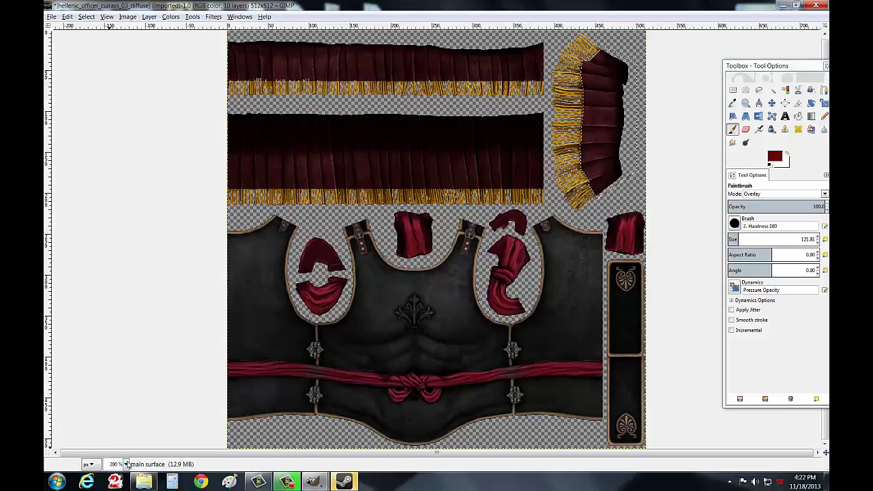
Step: Zoom the canvas to 800% and pan to the chest buckles
{"action": "left_click", "coordinate": [126, 464]}
{"action": "left_click", "coordinate": [118, 374]}
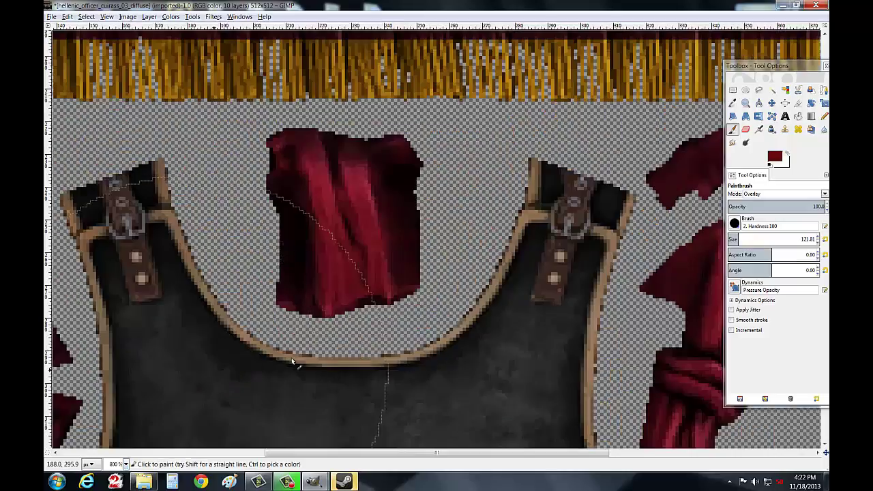
{"action": "scroll", "coordinate": [310, 363], "scroll_direction": "down", "scroll_amount": 5}
{"action": "left_click_drag", "start_coordinate": [334, 452], "coordinate": [620, 450]}
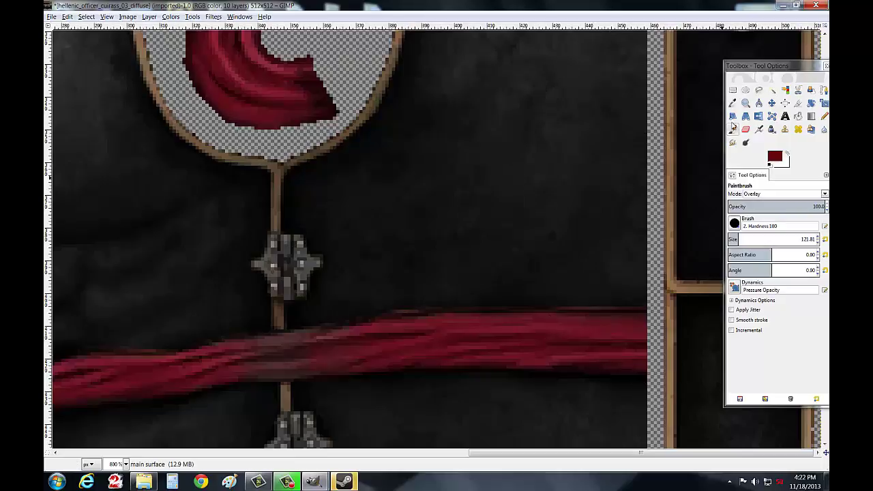
Step: Outline the upper buckle with Free Select
{"action": "left_click", "coordinate": [758, 91]}
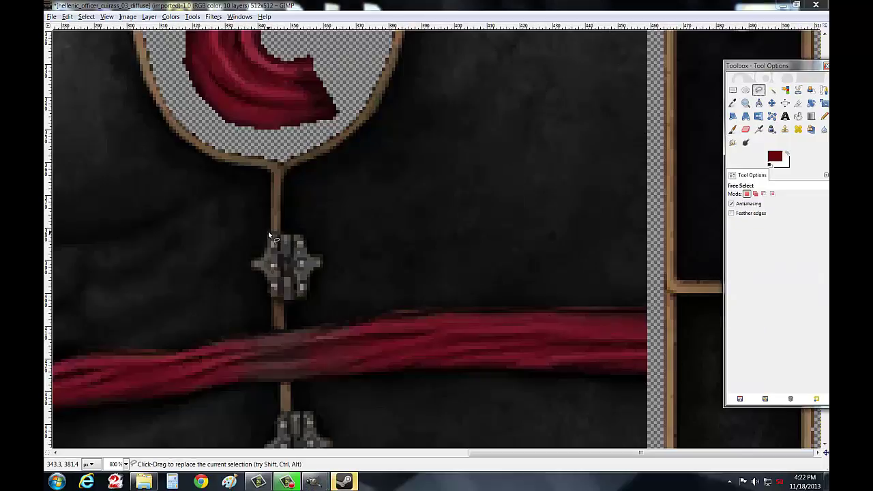
{"action": "left_click", "coordinate": [268, 233]}
{"action": "left_click", "coordinate": [305, 234]}
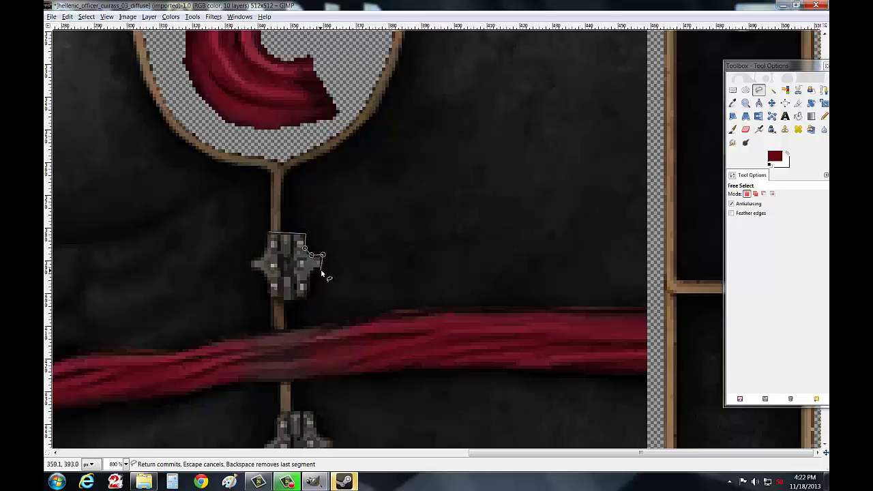
{"action": "left_click", "coordinate": [322, 270]}
{"action": "left_click", "coordinate": [285, 301]}
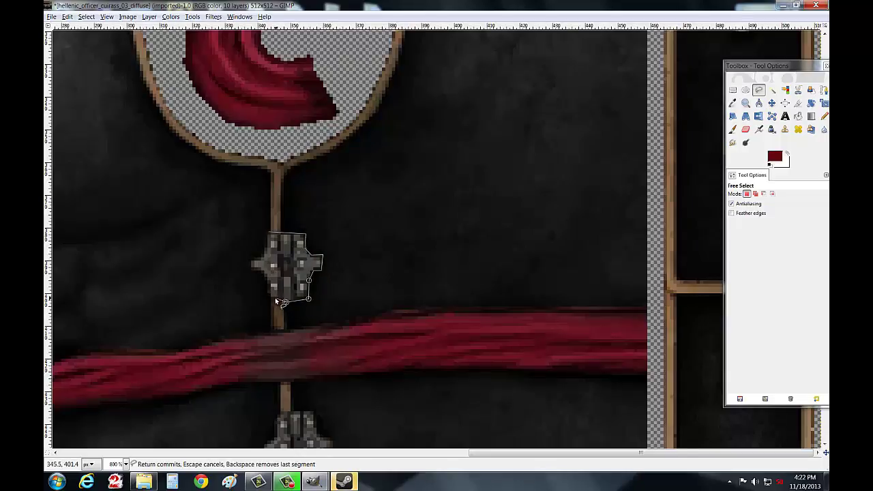
{"action": "left_click", "coordinate": [263, 258]}
{"action": "left_click", "coordinate": [267, 245]}
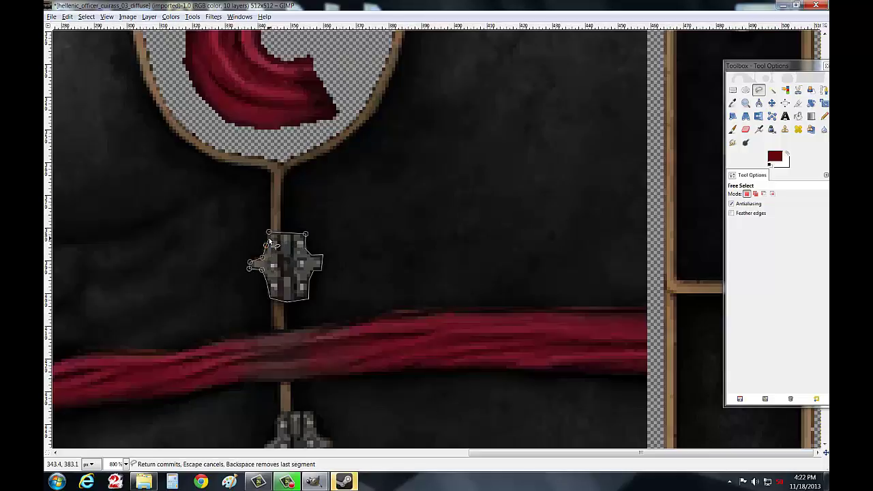
{"action": "left_click", "coordinate": [268, 235]}
Step: Paint the upper buckle tan gold with the Paintbrush in Overlay mode
{"action": "left_click", "coordinate": [733, 129]}
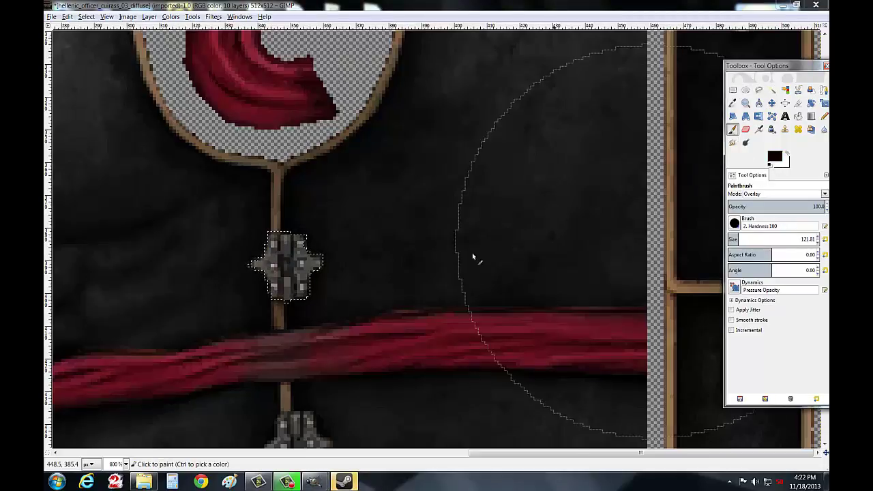
{"action": "left_click", "coordinate": [764, 194]}
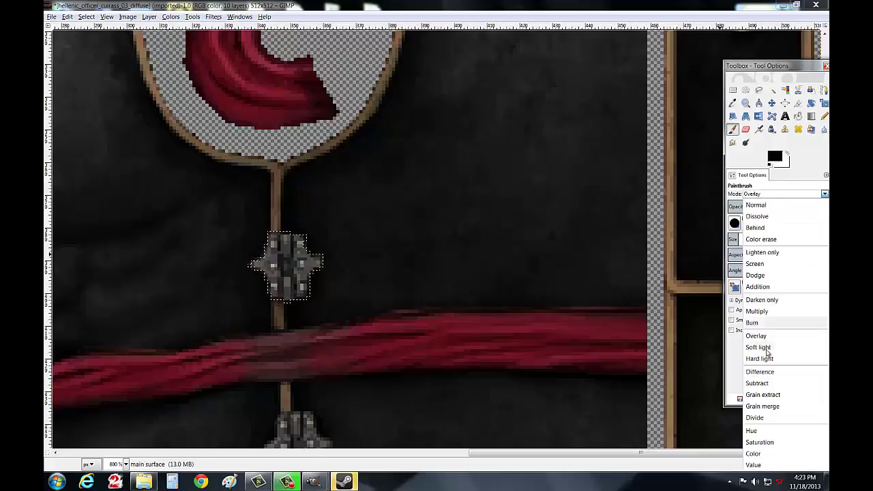
{"action": "left_click", "coordinate": [764, 452]}
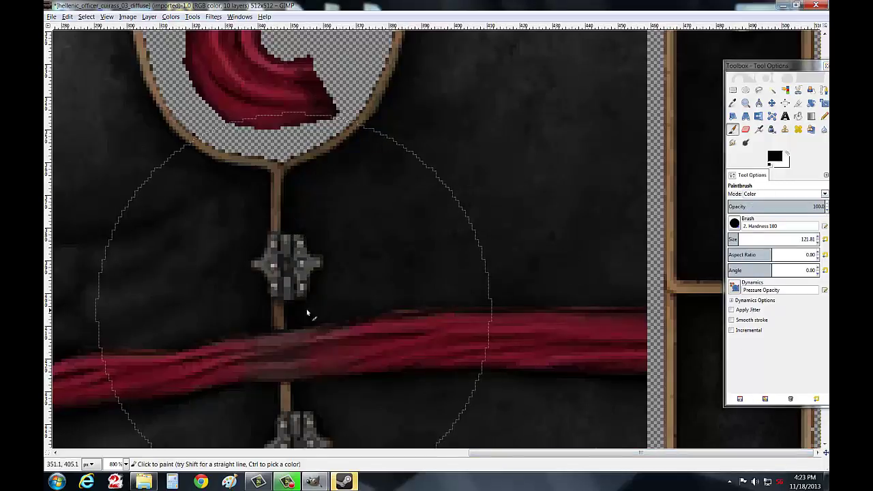
{"action": "left_click", "coordinate": [764, 194]}
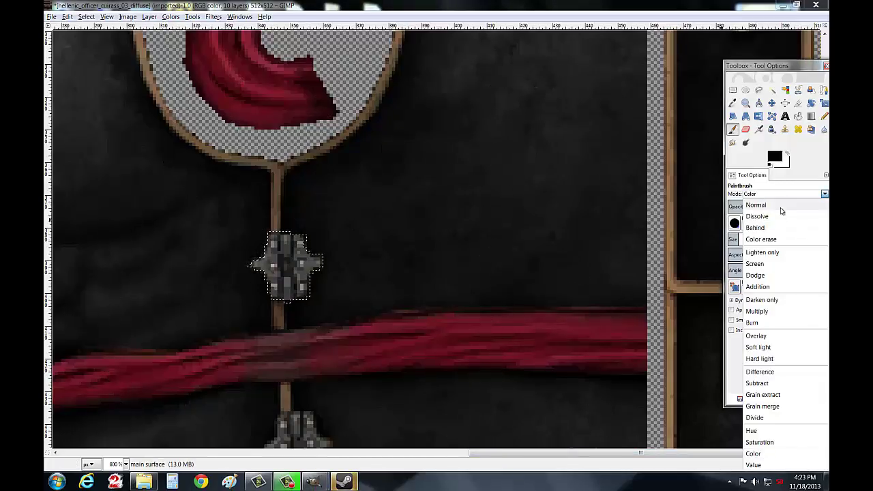
{"action": "left_click", "coordinate": [757, 336]}
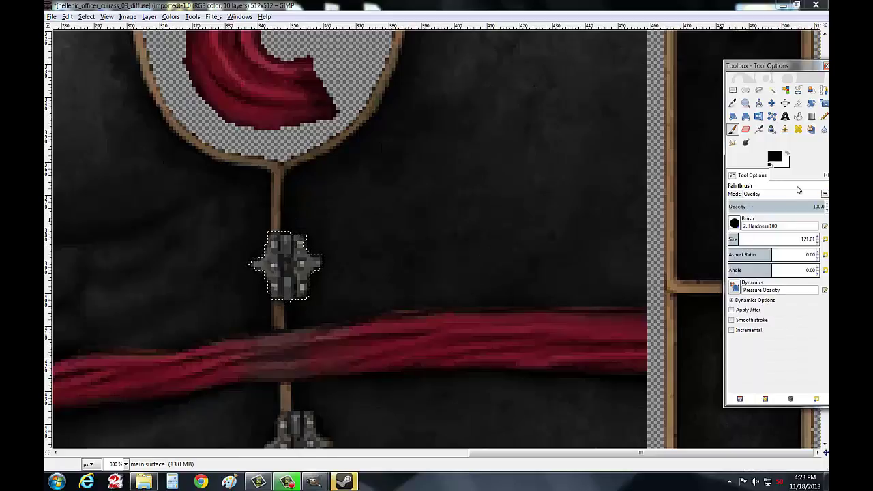
{"action": "left_click", "coordinate": [774, 157]}
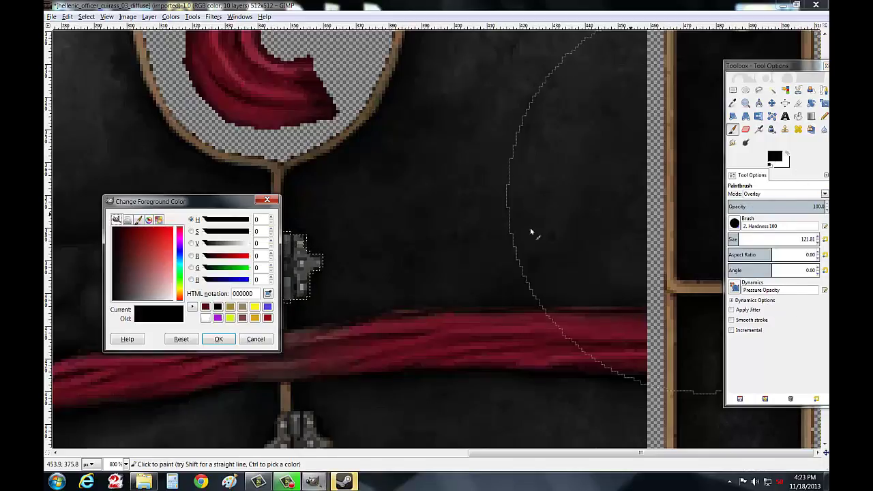
{"action": "left_click", "coordinate": [231, 307]}
{"action": "left_click", "coordinate": [218, 339]}
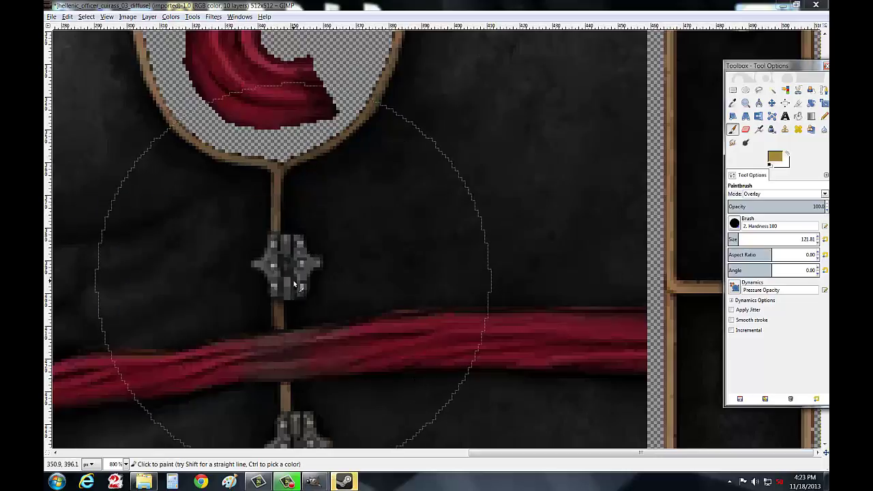
{"action": "left_click", "coordinate": [293, 281]}
{"action": "left_click", "coordinate": [295, 282]}
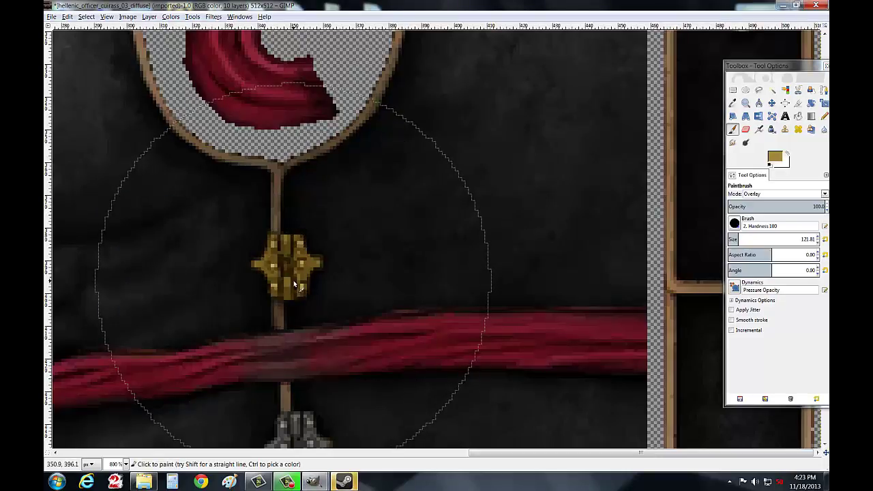
Step: Outline the buckle below the red sash with Free Select
{"action": "left_click", "coordinate": [760, 91]}
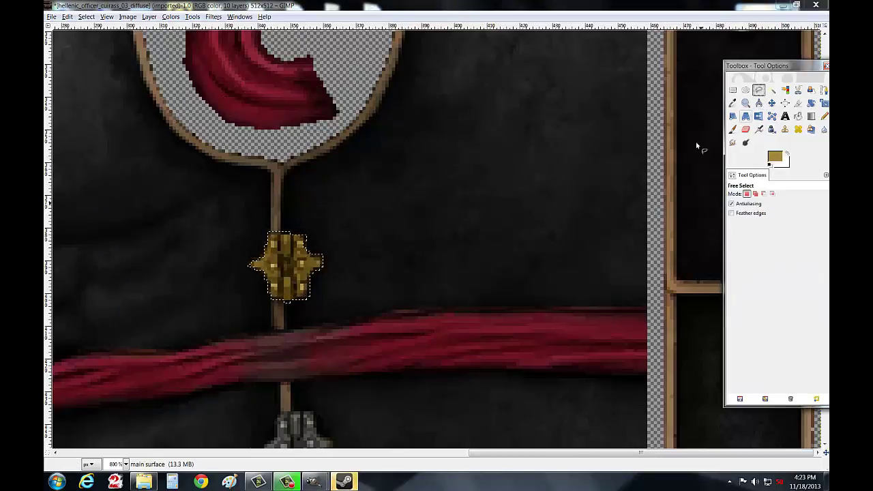
{"action": "scroll", "coordinate": [387, 239], "scroll_direction": "down", "scroll_amount": 5}
{"action": "left_click", "coordinate": [279, 200]}
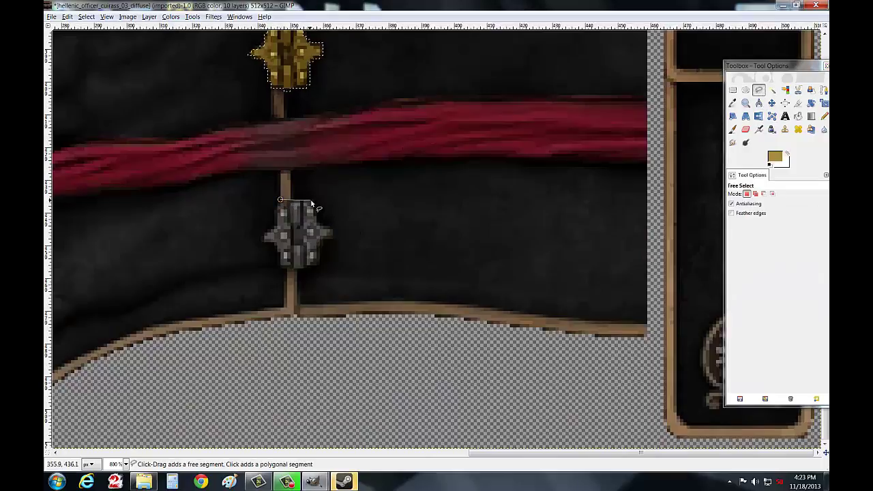
{"action": "left_click", "coordinate": [314, 201]}
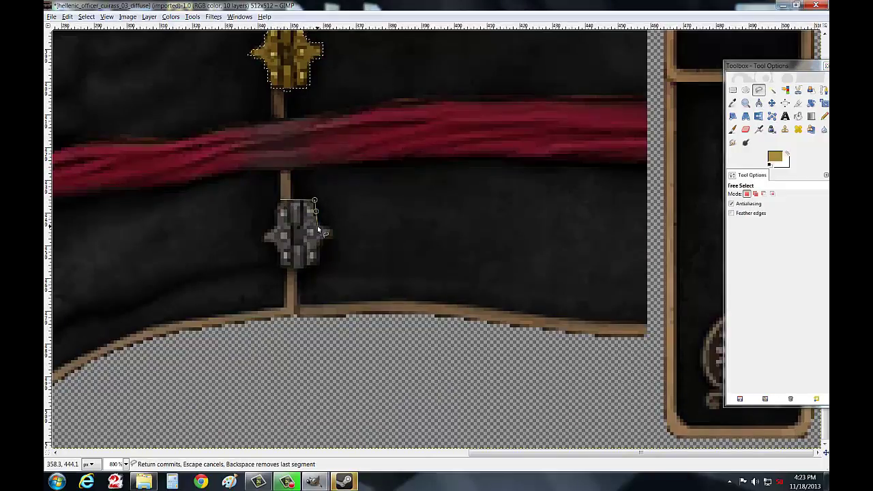
{"action": "left_click", "coordinate": [331, 228]}
{"action": "left_click", "coordinate": [318, 251]}
{"action": "left_click", "coordinate": [300, 269]}
{"action": "left_click", "coordinate": [278, 250]}
{"action": "left_click", "coordinate": [272, 242]}
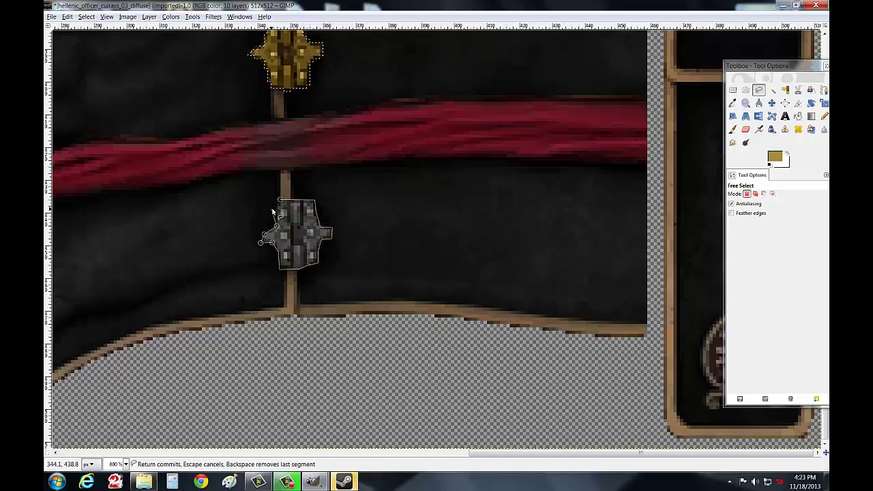
{"action": "left_click", "coordinate": [278, 202]}
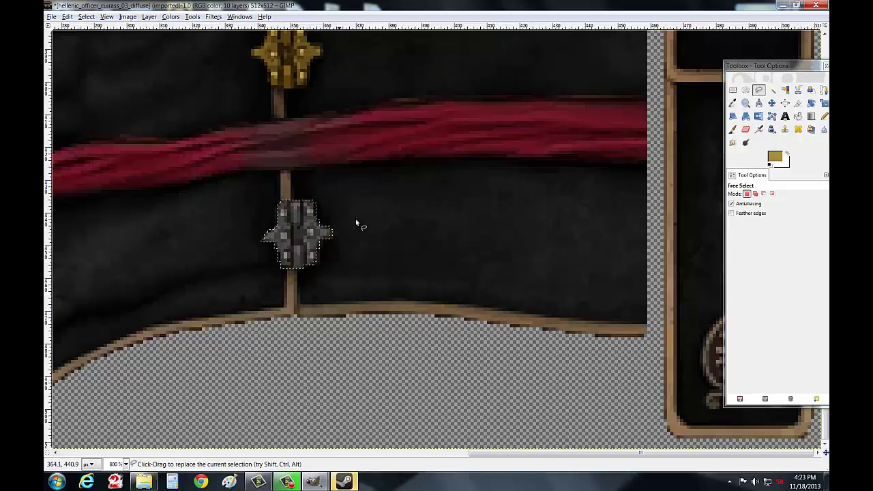
Step: Paint the lower buckle gold with the Paintbrush in Overlay mode
{"action": "left_click", "coordinate": [732, 131]}
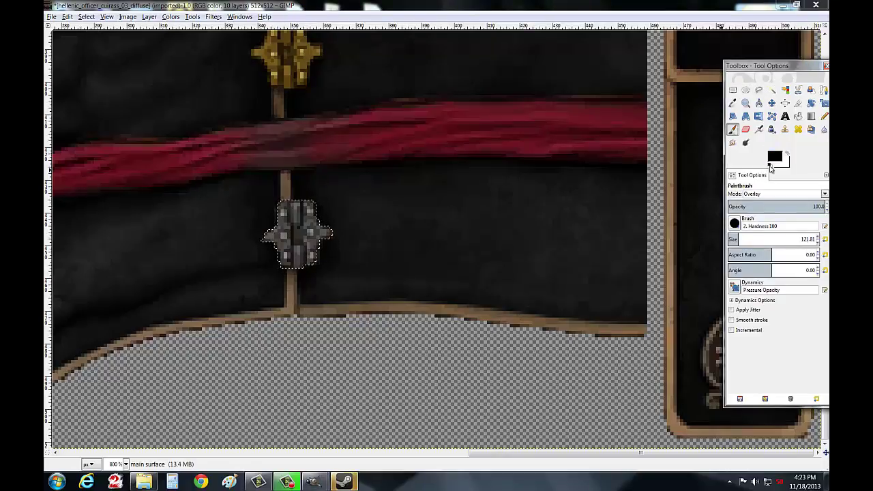
{"action": "left_click", "coordinate": [774, 194]}
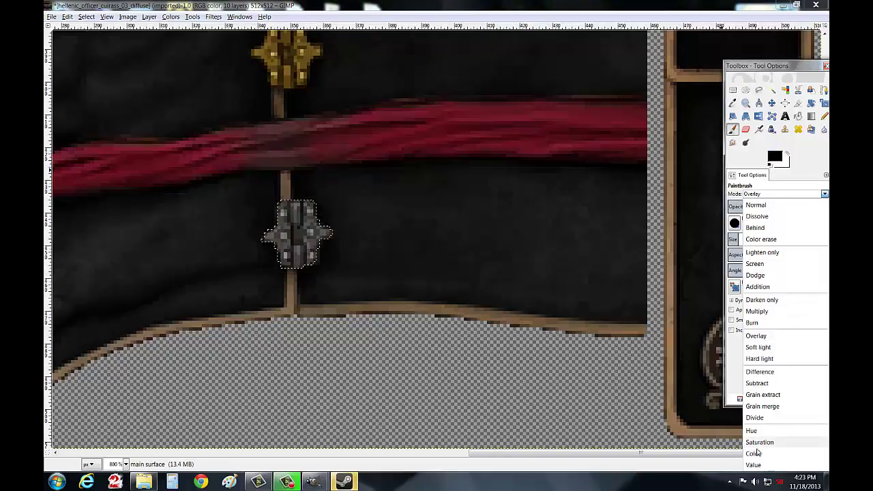
{"action": "left_click", "coordinate": [753, 454]}
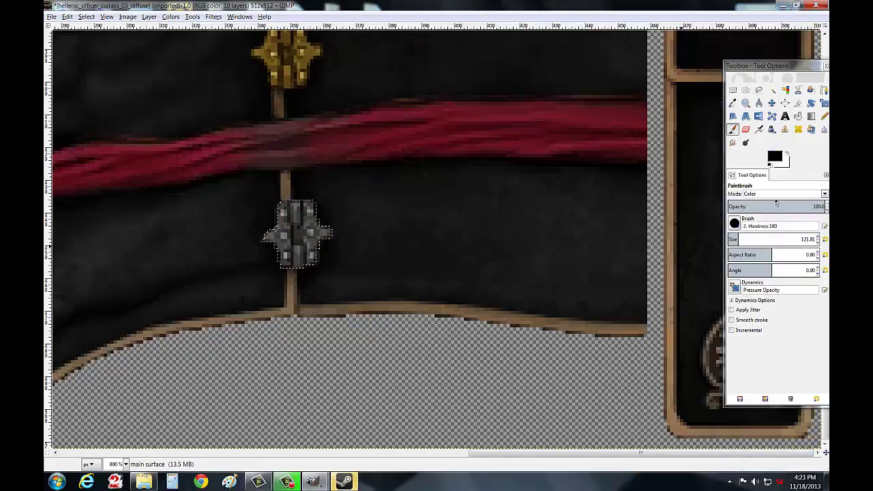
{"action": "left_click", "coordinate": [776, 158]}
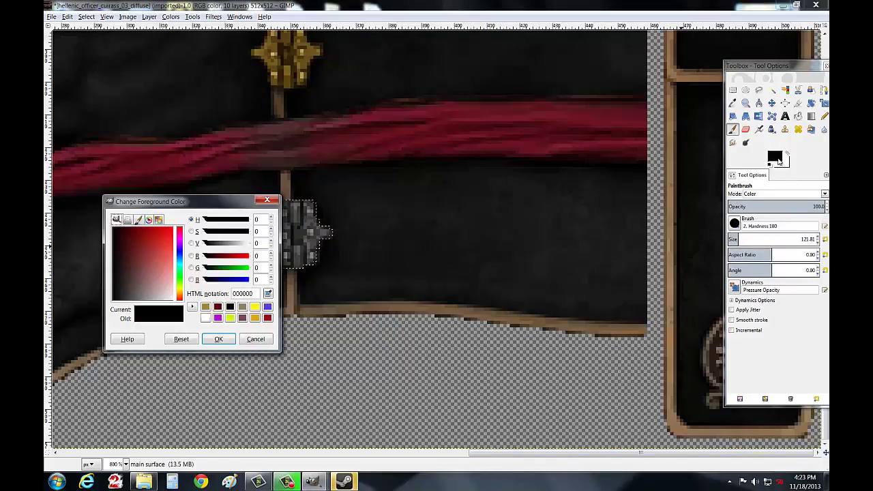
{"action": "left_click", "coordinate": [205, 307]}
{"action": "left_click", "coordinate": [218, 339]}
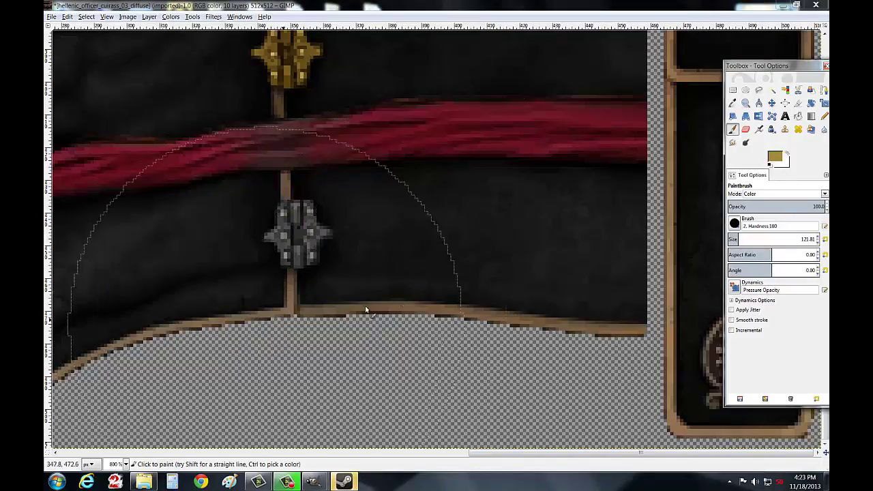
{"action": "left_click", "coordinate": [771, 194]}
{"action": "left_click", "coordinate": [757, 336]}
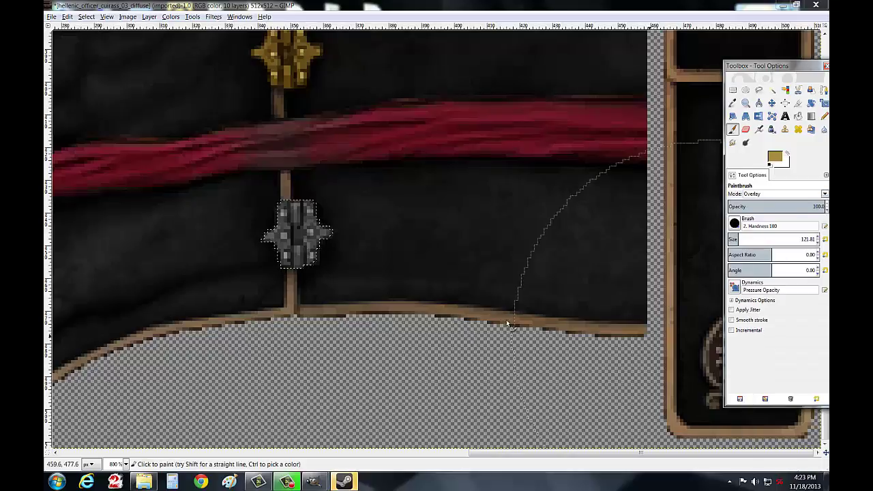
{"action": "left_click", "coordinate": [291, 265]}
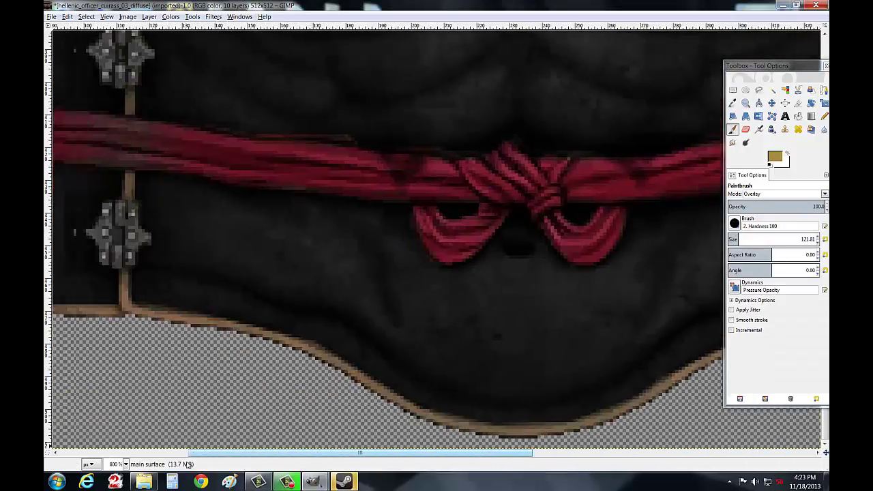
Step: Pan to the left buckle below the sash and outline it with Free Select
{"action": "left_click_drag", "start_coordinate": [506, 454], "coordinate": [158, 453]}
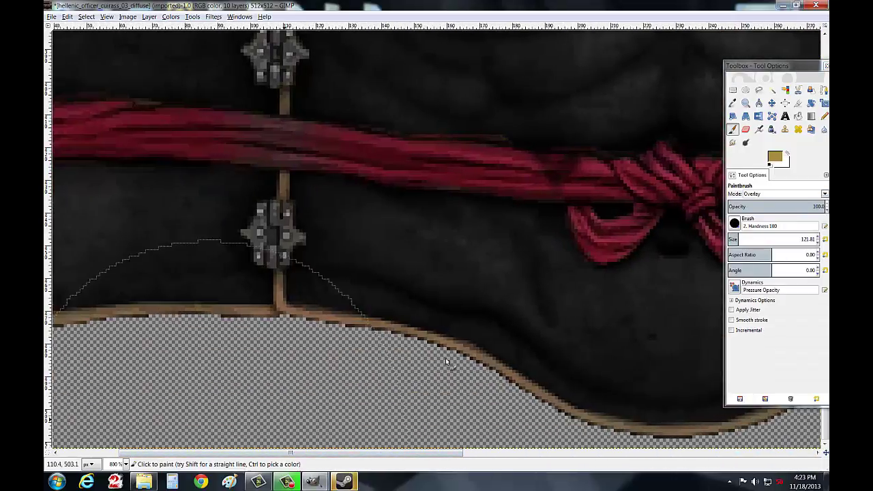
{"action": "key", "text": "ctrl+shift+a"}
{"action": "left_click", "coordinate": [758, 90]}
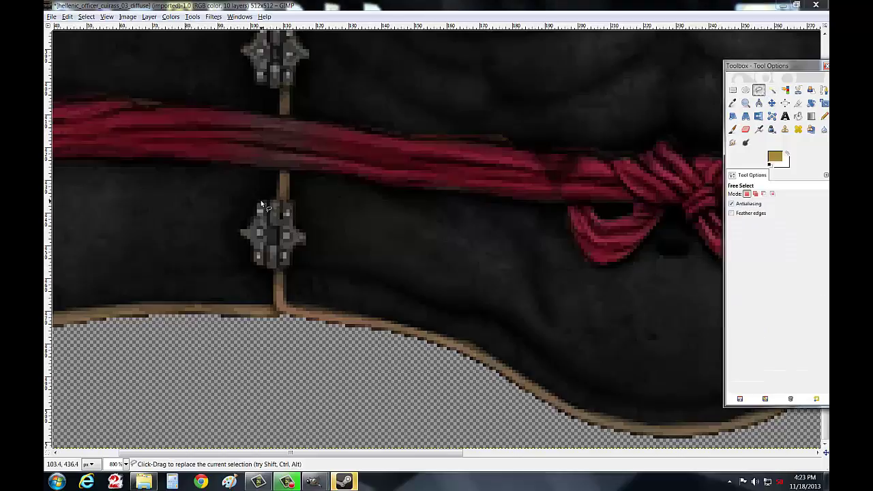
{"action": "left_click", "coordinate": [257, 202]}
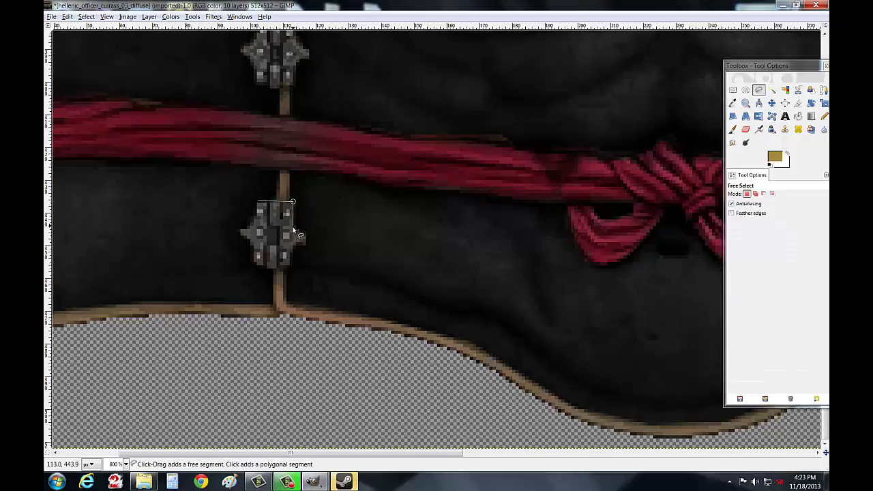
{"action": "left_click", "coordinate": [294, 229]}
{"action": "left_click", "coordinate": [304, 234]}
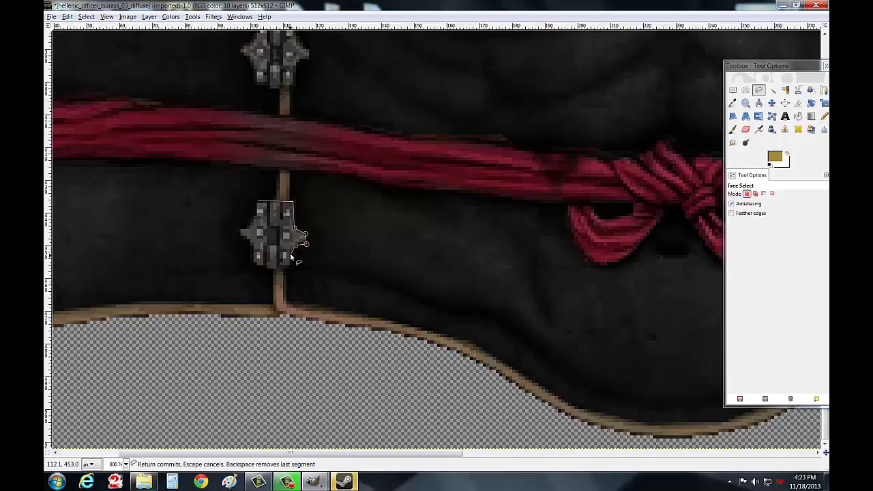
{"action": "left_click", "coordinate": [254, 263]}
{"action": "left_click", "coordinate": [258, 202]}
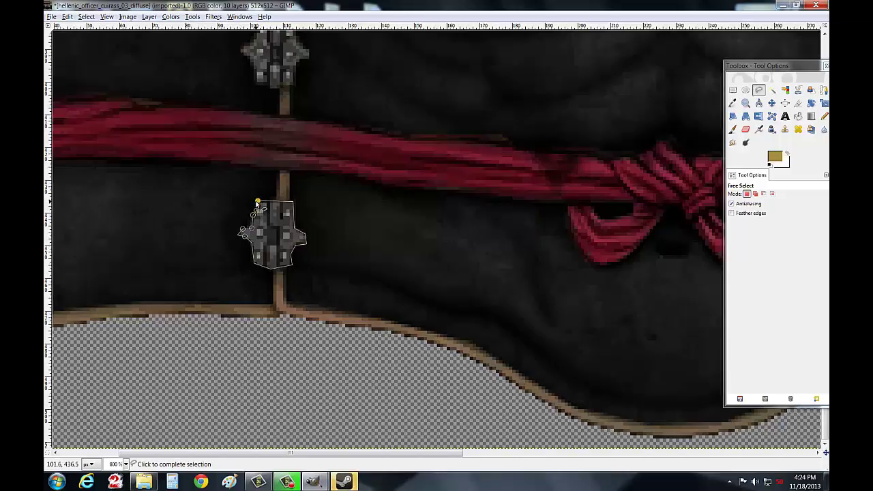
{"action": "left_click", "coordinate": [263, 212]}
Step: Paint over the selected buckle with the Paintbrush in Overlay mode
{"action": "left_click", "coordinate": [732, 129]}
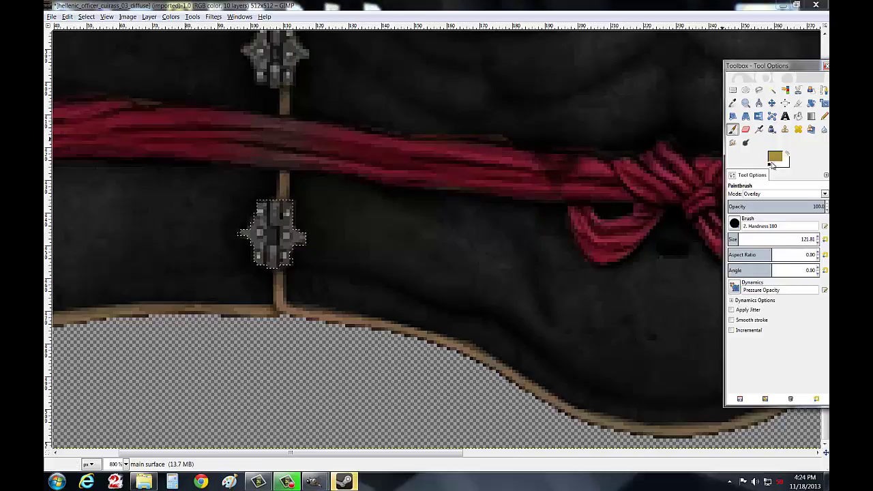
{"action": "left_click", "coordinate": [769, 196]}
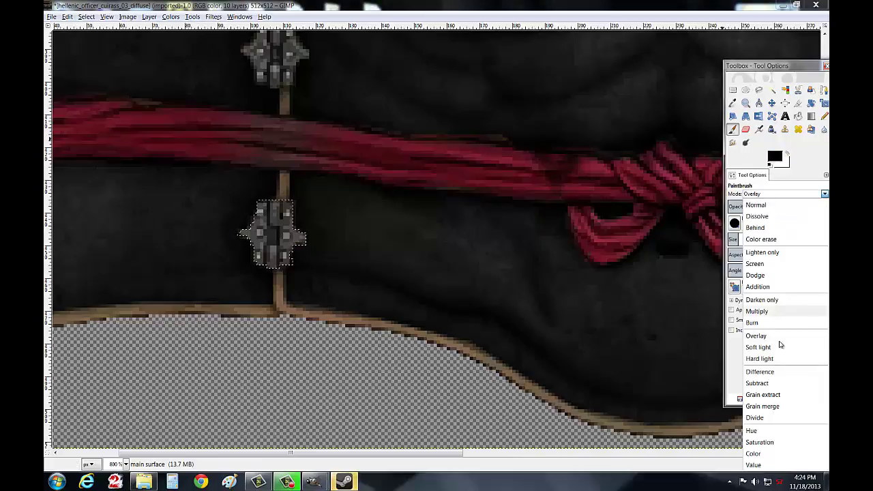
{"action": "left_click", "coordinate": [756, 453]}
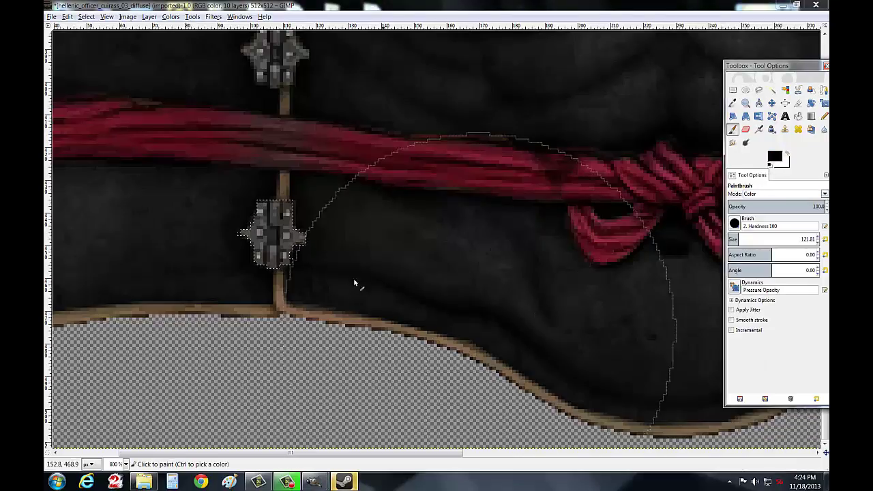
{"action": "left_click", "coordinate": [773, 197]}
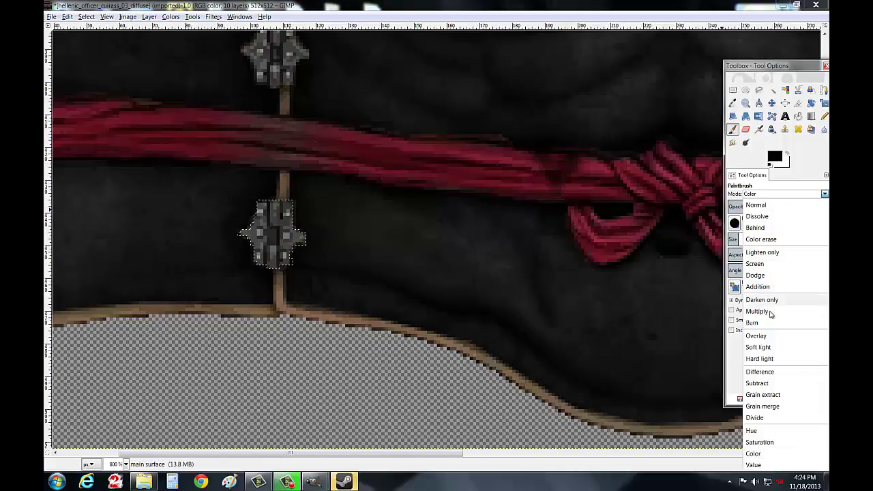
{"action": "left_click", "coordinate": [755, 335]}
{"action": "left_click", "coordinate": [292, 269]}
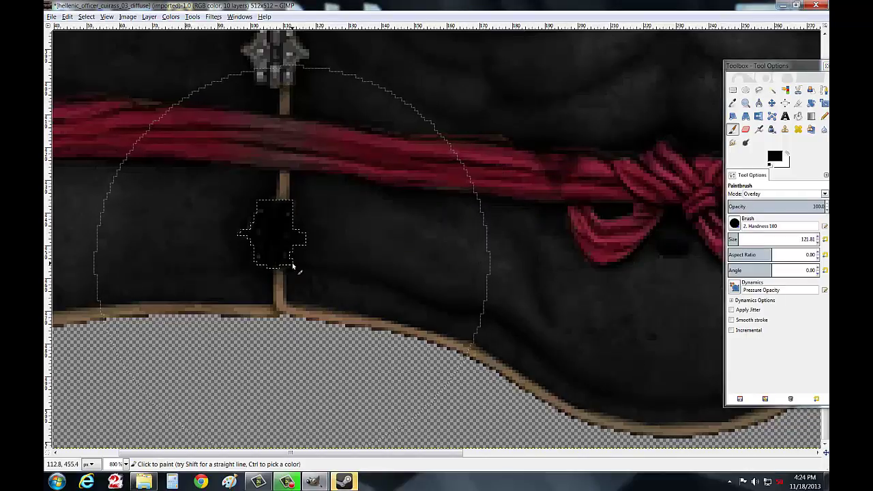
Step: Undo the dark strokes and repaint the buckle gold a68a3e, then reset the foreground to black
{"action": "left_click", "coordinate": [67, 16]}
{"action": "left_click", "coordinate": [93, 28]}
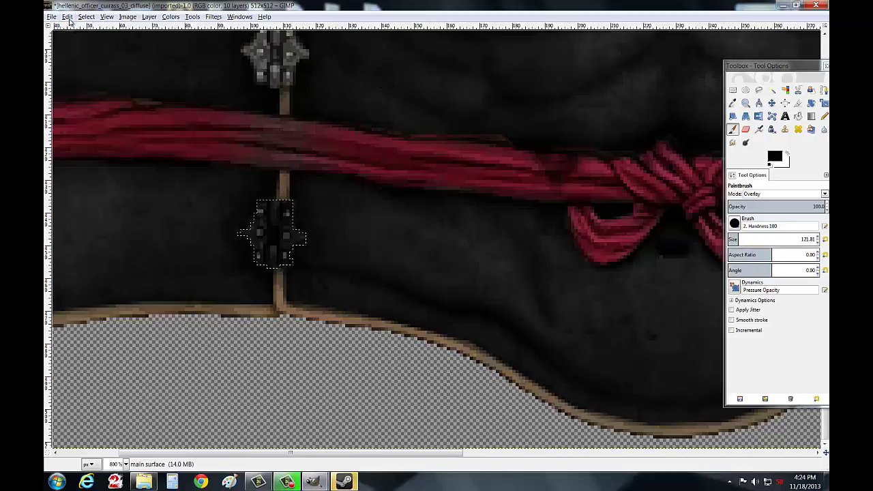
{"action": "left_click", "coordinate": [68, 16]}
{"action": "left_click", "coordinate": [93, 28]}
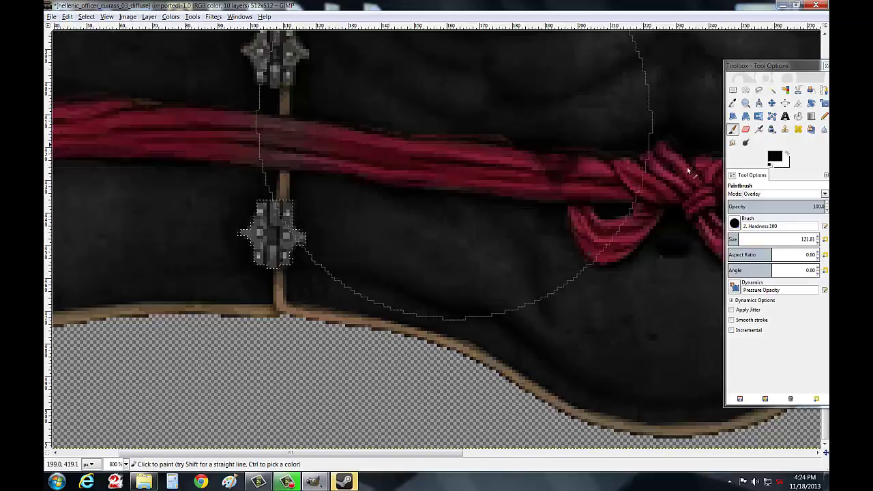
{"action": "left_click", "coordinate": [775, 158]}
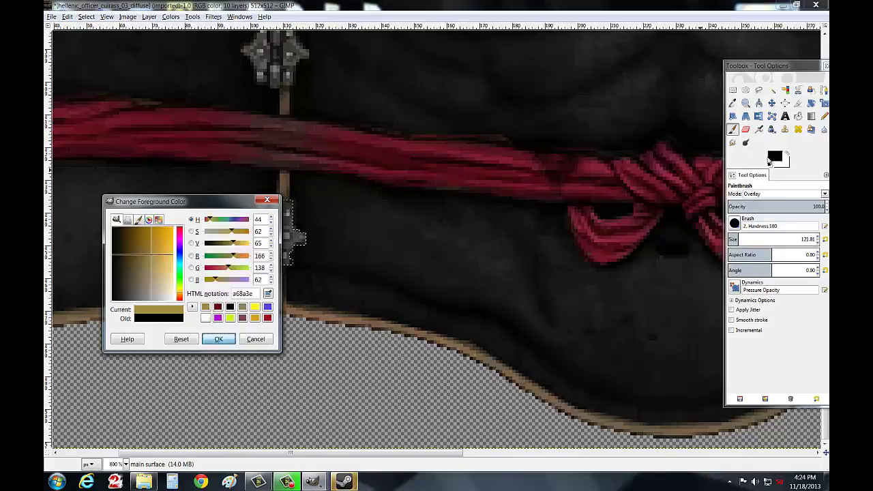
{"action": "left_click", "coordinate": [205, 306]}
{"action": "left_click", "coordinate": [222, 339]}
{"action": "left_click", "coordinate": [261, 281]}
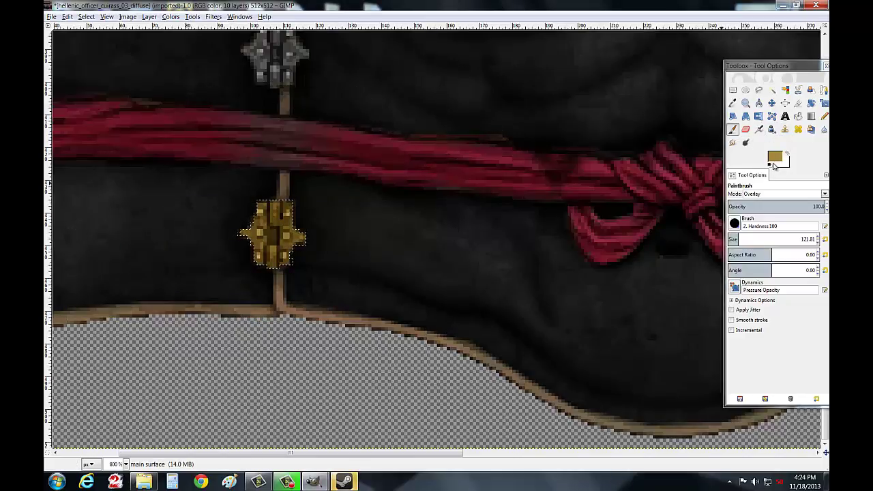
{"action": "left_click", "coordinate": [771, 165]}
{"action": "left_click", "coordinate": [758, 89]}
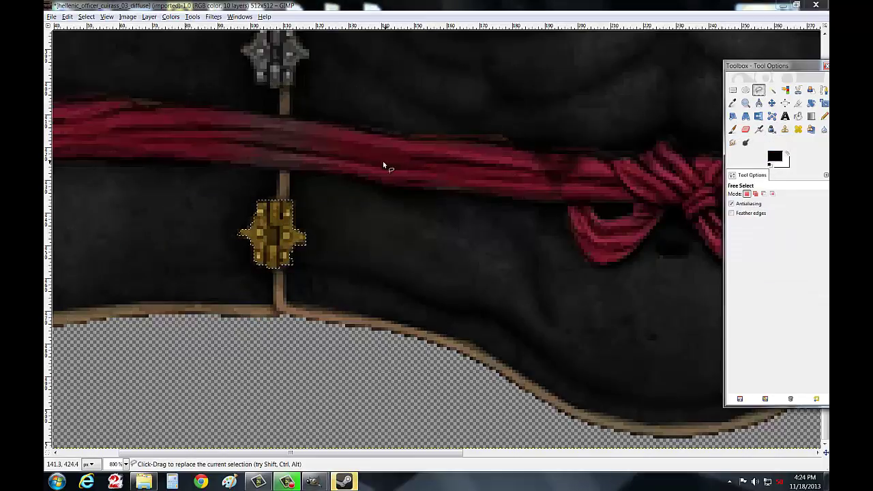
Step: Outline the left buckle above the red sash with Free Select
{"action": "scroll", "coordinate": [384, 171], "scroll_direction": "up", "scroll_amount": 5}
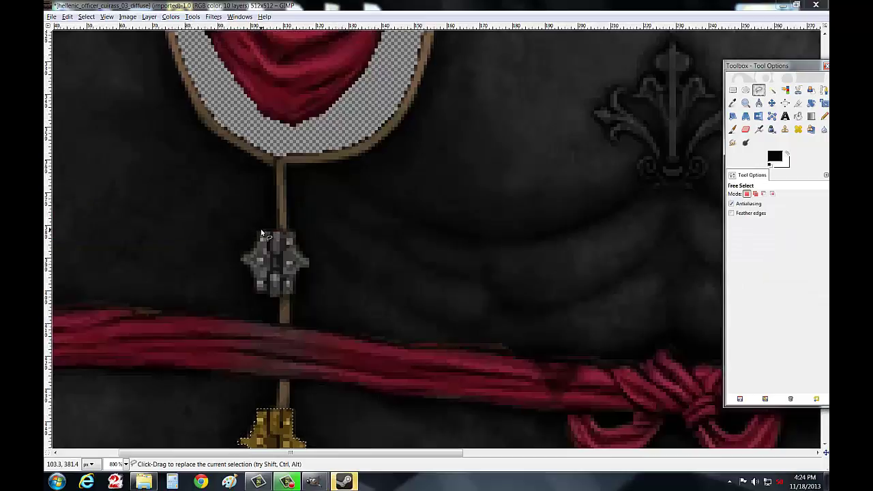
{"action": "left_click", "coordinate": [264, 230]}
{"action": "left_click", "coordinate": [295, 232]}
{"action": "left_click", "coordinate": [295, 247]}
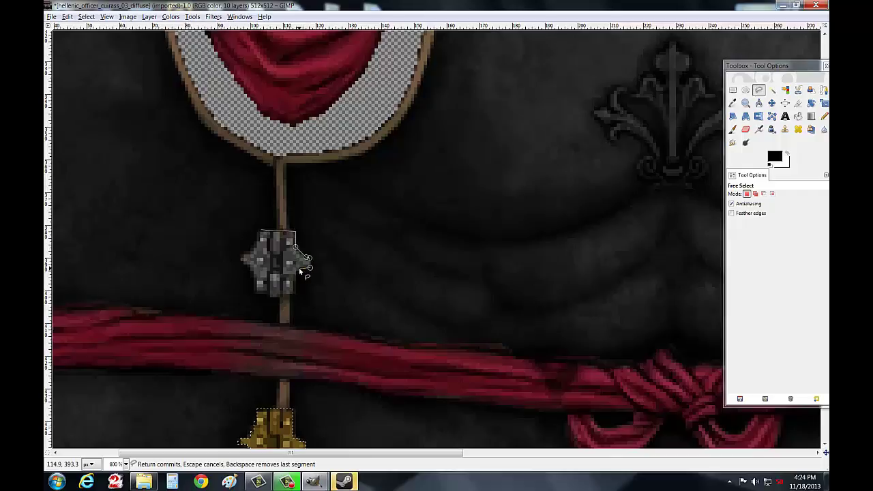
{"action": "left_click", "coordinate": [309, 268]}
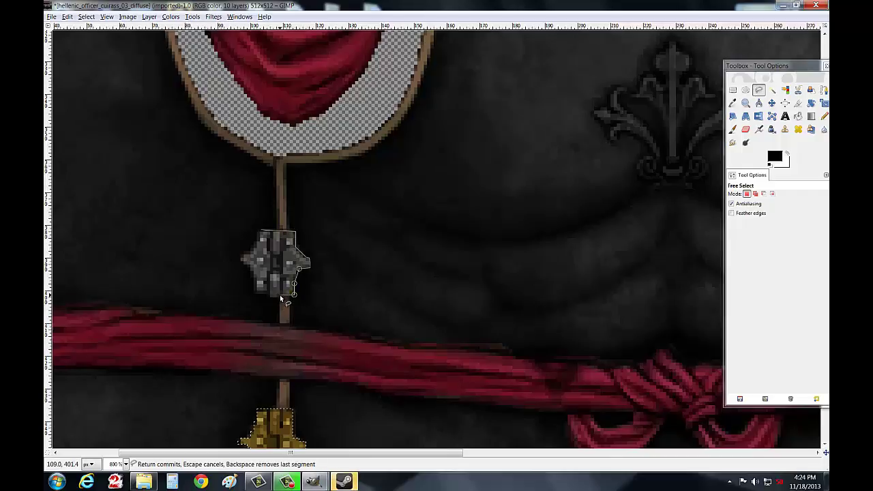
{"action": "left_click", "coordinate": [279, 298]}
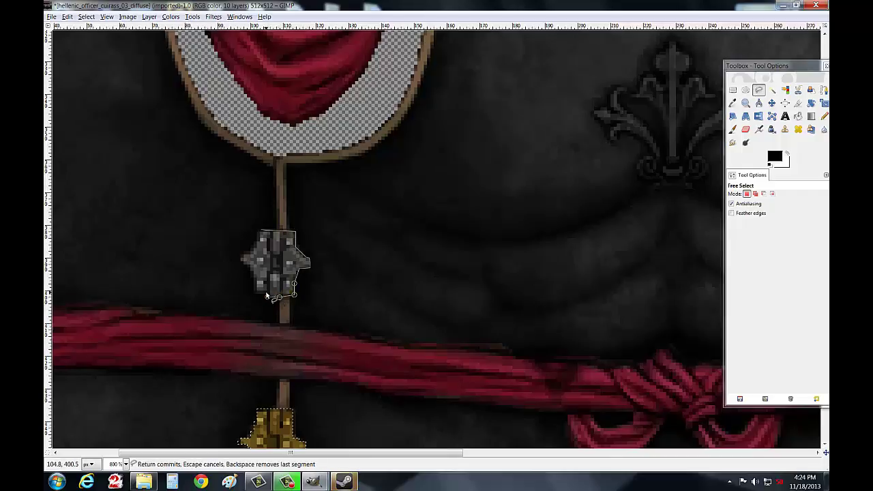
{"action": "left_click", "coordinate": [241, 264]}
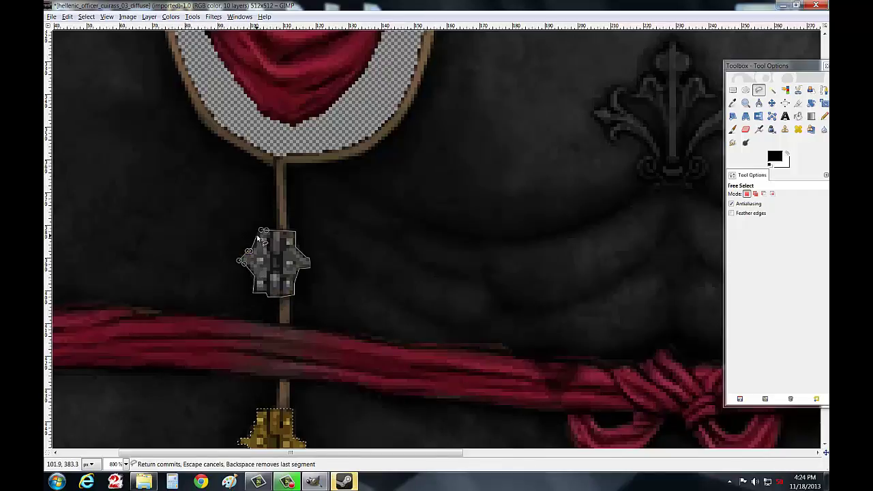
{"action": "left_click", "coordinate": [261, 233]}
Step: Paint the upper-left buckle gold a68a3e with the Paintbrush in Overlay mode
{"action": "left_click", "coordinate": [732, 129]}
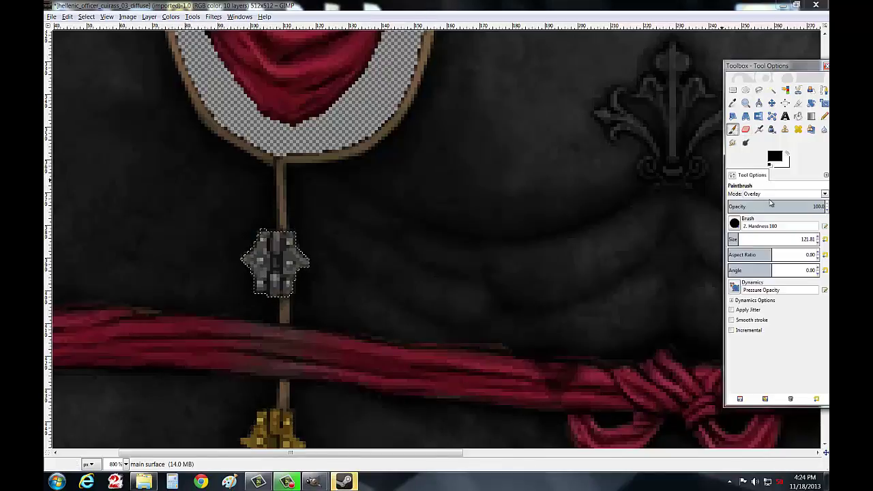
{"action": "left_click", "coordinate": [776, 194]}
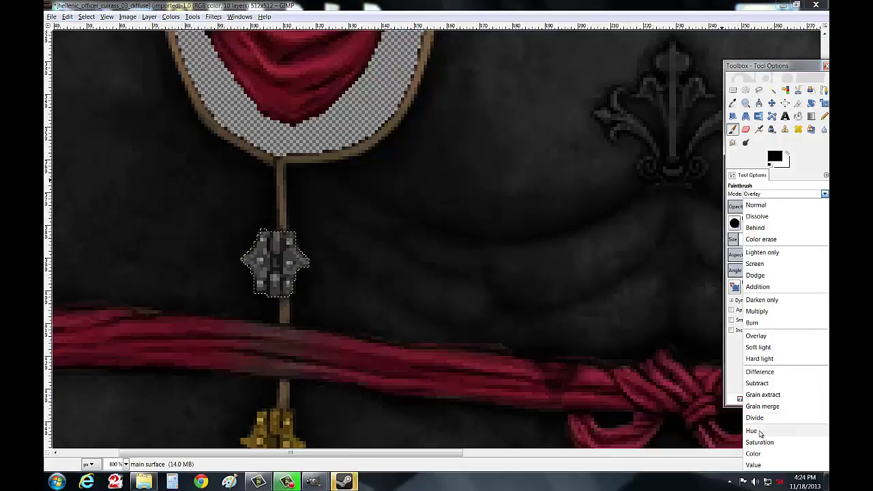
{"action": "left_click", "coordinate": [754, 454]}
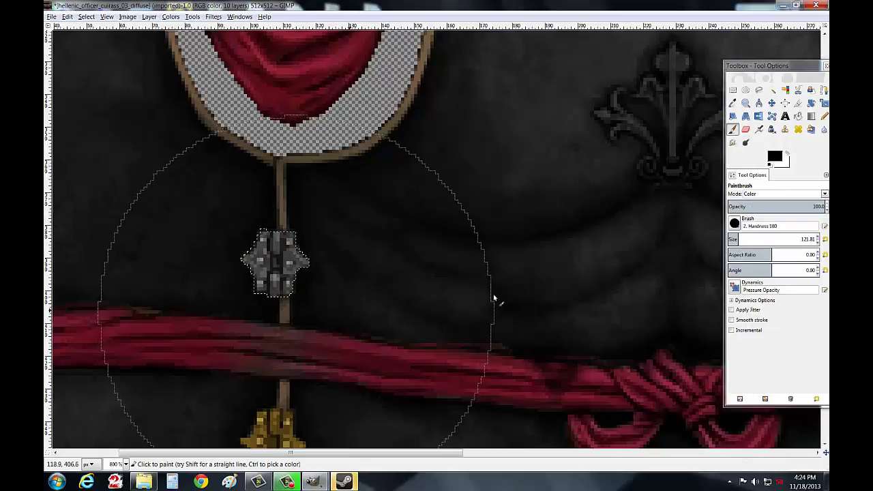
{"action": "left_click", "coordinate": [773, 198]}
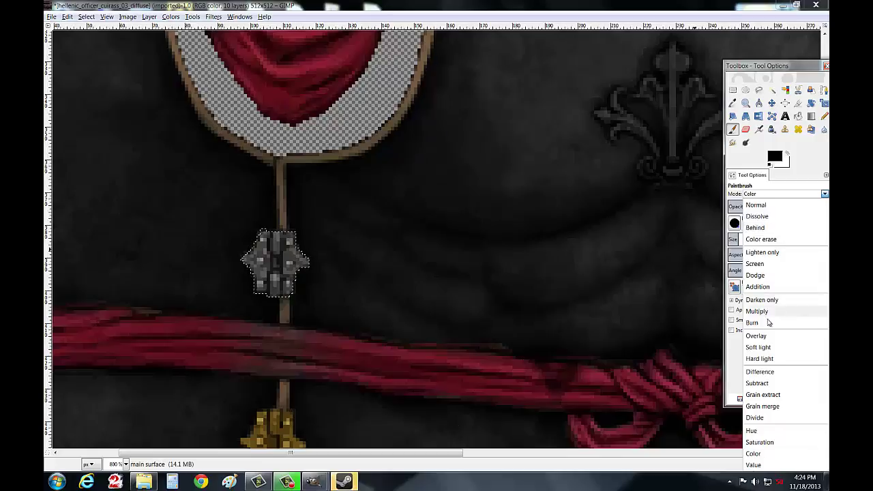
{"action": "left_click", "coordinate": [764, 337]}
{"action": "left_click", "coordinate": [774, 157]}
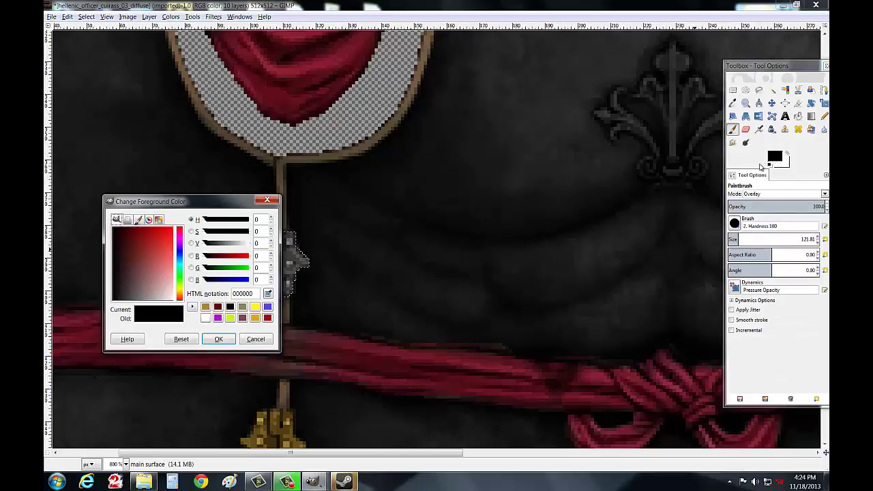
{"action": "left_click", "coordinate": [206, 306]}
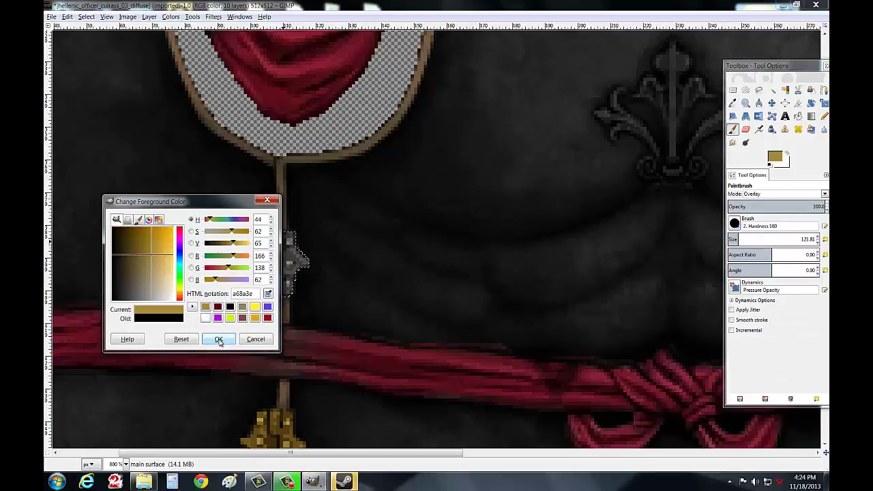
{"action": "left_click", "coordinate": [219, 339]}
{"action": "left_click", "coordinate": [268, 291]}
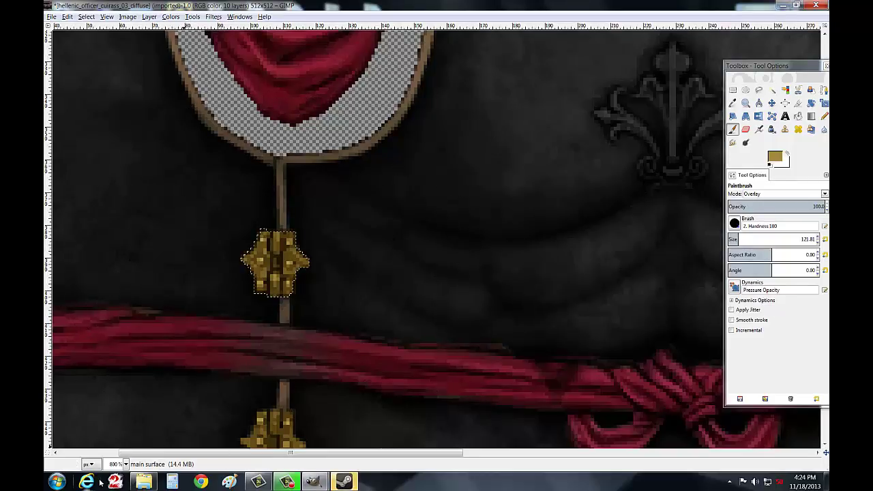
{"action": "left_click", "coordinate": [126, 464]}
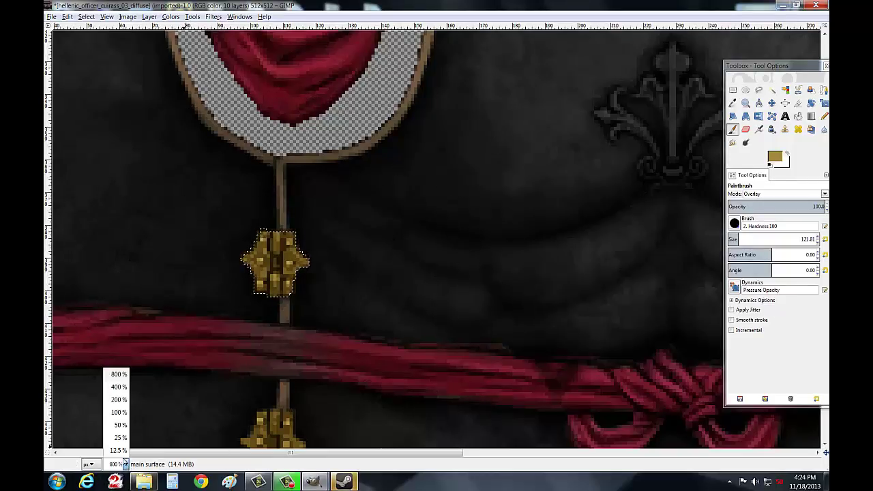
Step: Zoom out to 200% and clear the selection with Select > None
{"action": "left_click", "coordinate": [113, 403]}
{"action": "scroll", "coordinate": [328, 361], "scroll_direction": "up", "scroll_amount": 3}
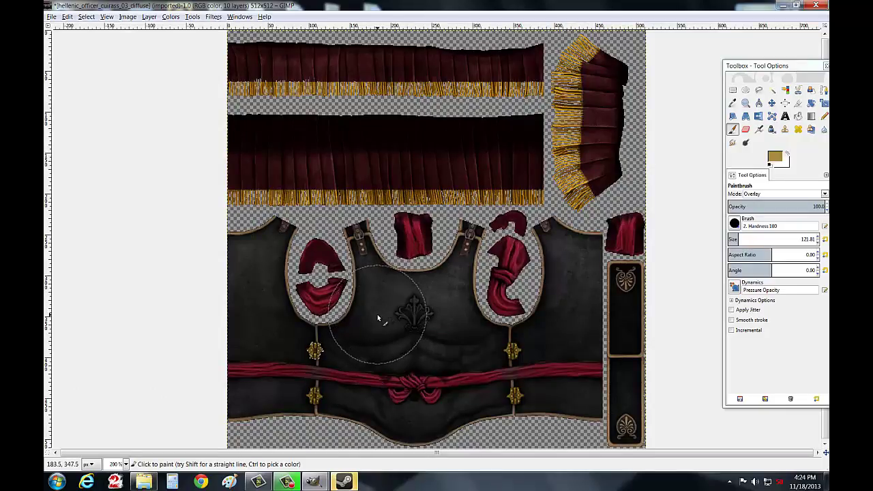
{"action": "left_click", "coordinate": [86, 17]}
{"action": "left_click", "coordinate": [91, 39]}
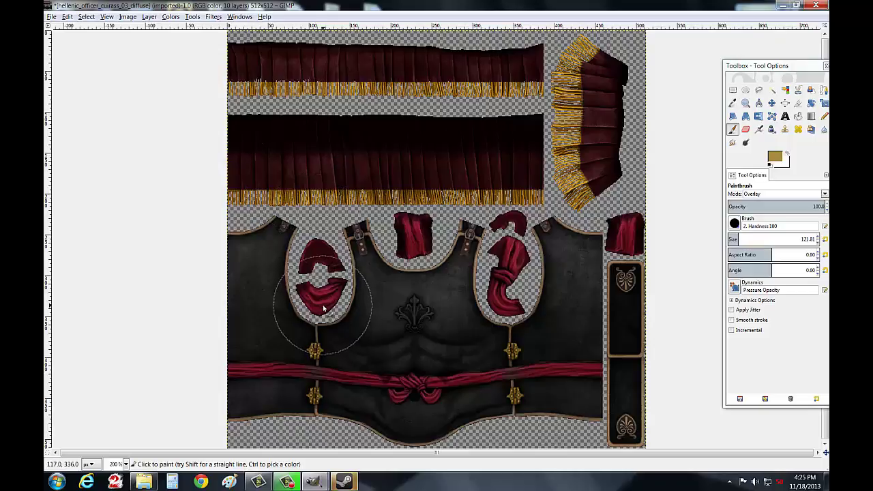
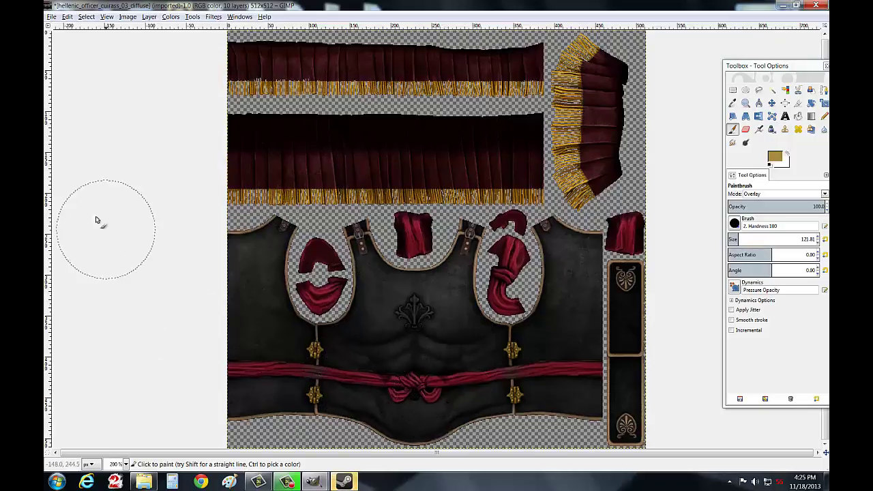
Step: Free-select a short stretch of trim along the cuirass's upper-left edge
{"action": "left_click", "coordinate": [759, 90]}
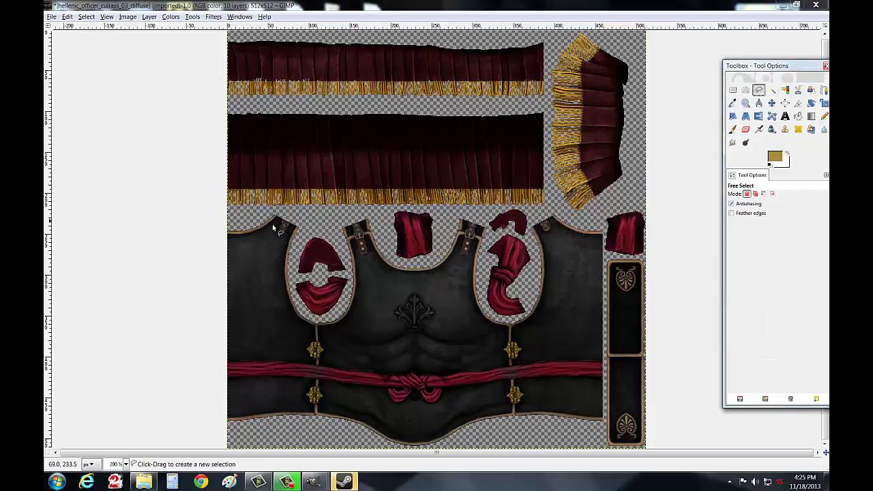
{"action": "left_click", "coordinate": [227, 235]}
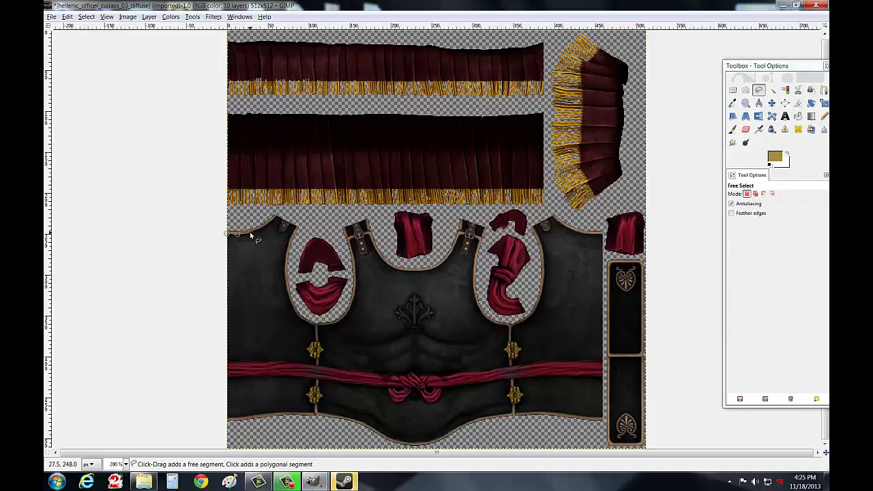
{"action": "left_click", "coordinate": [250, 232]}
{"action": "left_click", "coordinate": [266, 224]}
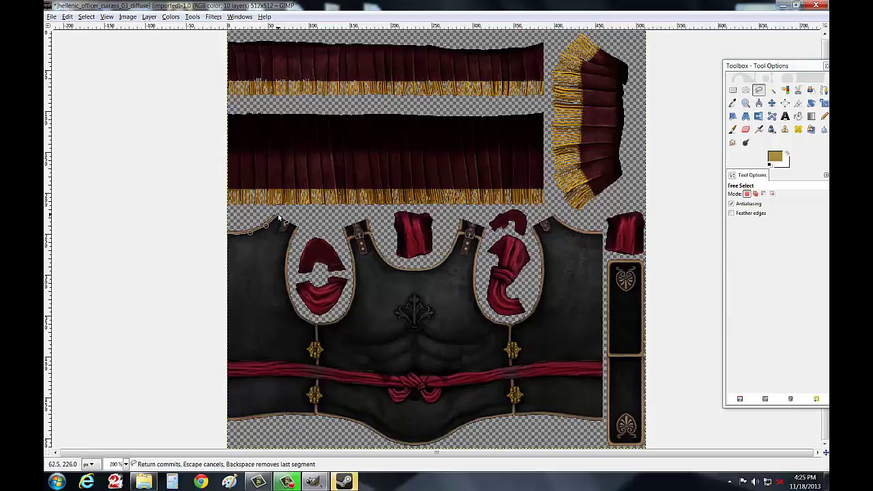
{"action": "left_click", "coordinate": [224, 230]}
Step: Switch to the brush, try Color mode, then set its mode back to Overlay
{"action": "key", "text": "p"}
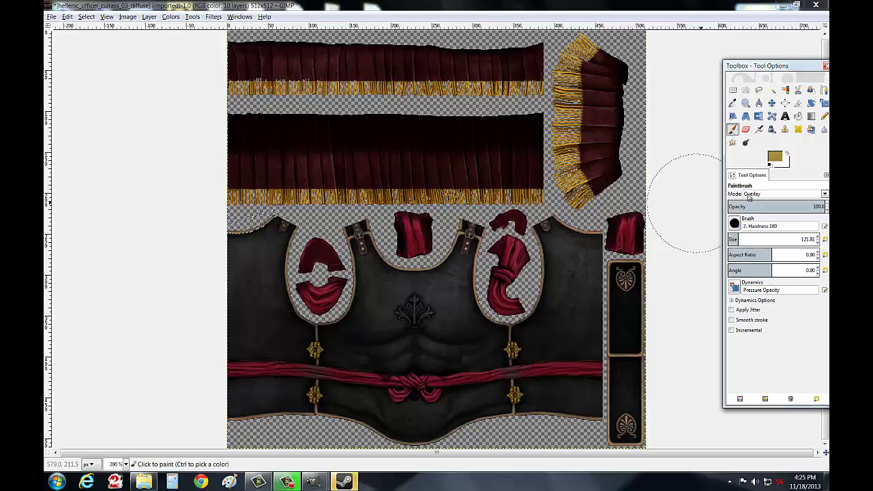
{"action": "left_click", "coordinate": [777, 193]}
{"action": "left_click", "coordinate": [759, 457]}
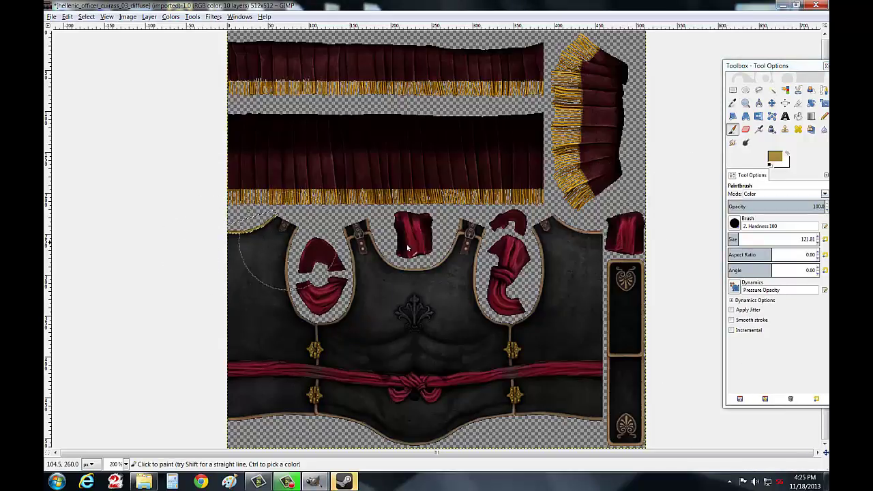
{"action": "left_click", "coordinate": [778, 197]}
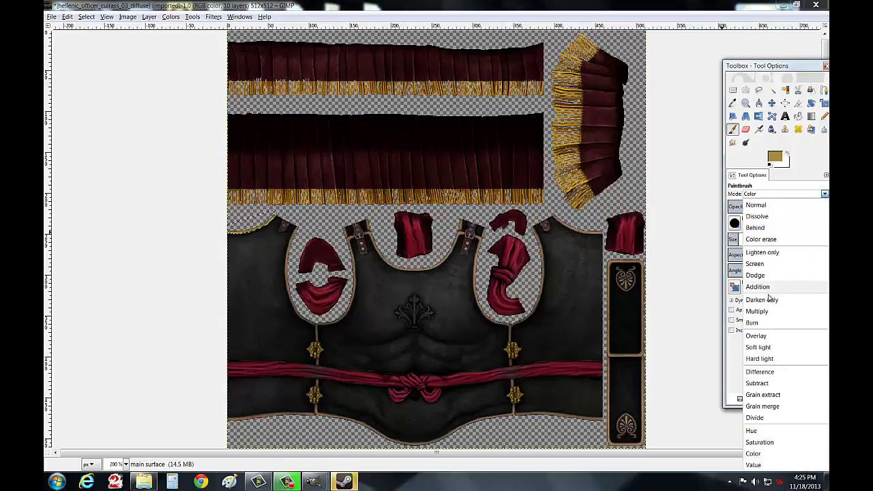
{"action": "left_click", "coordinate": [756, 336]}
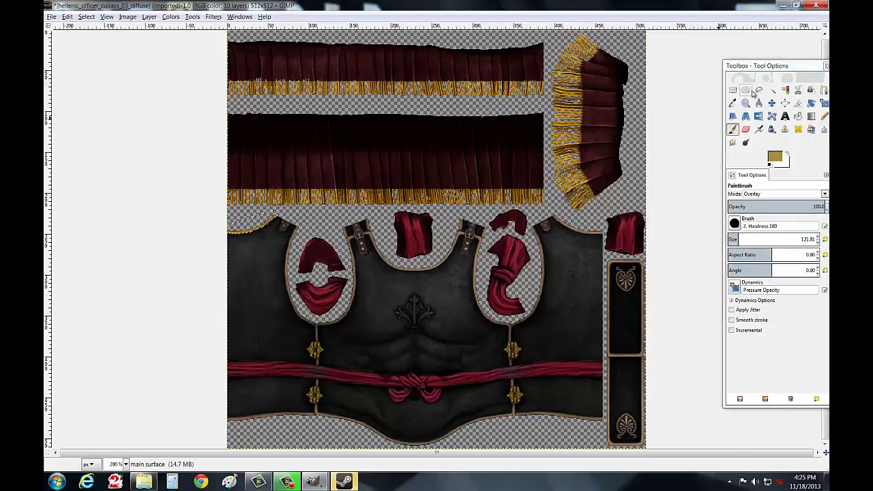
{"action": "left_click", "coordinate": [759, 89]}
Step: Start a free-select outline on the chest plate running down the left armhole edge
{"action": "left_click", "coordinate": [294, 228]}
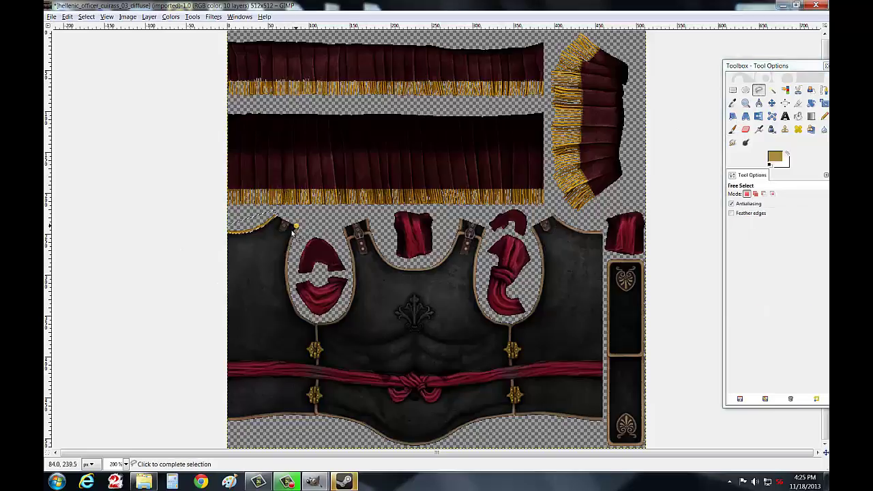
{"action": "left_click", "coordinate": [285, 275]}
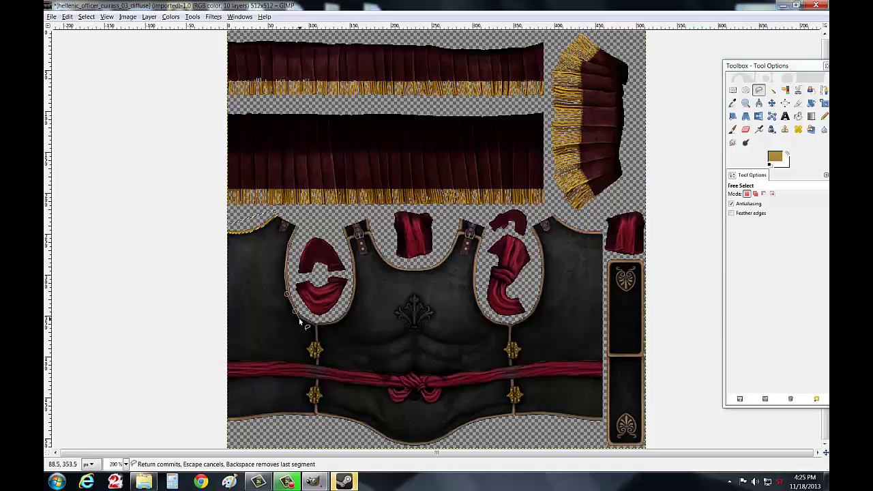
{"action": "left_click", "coordinate": [300, 320]}
{"action": "left_click", "coordinate": [315, 326]}
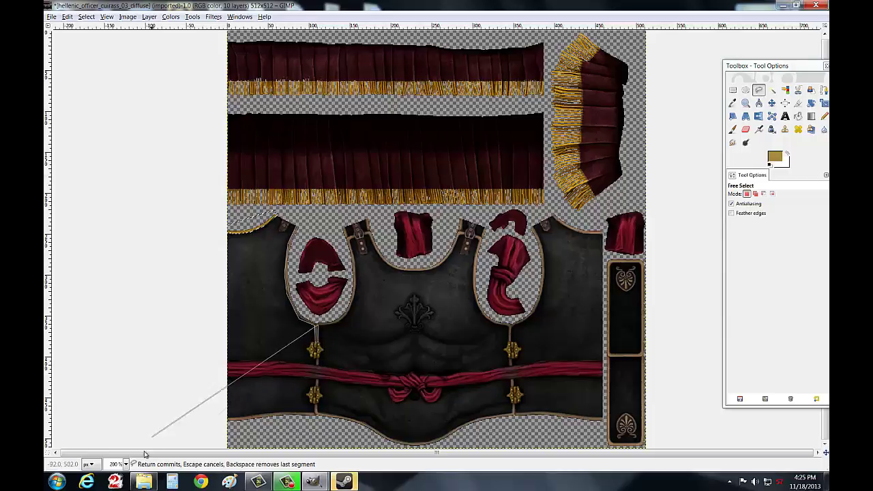
Step: Zoom to 800% and trace the outline around the oval and the shoulder strap
{"action": "left_click", "coordinate": [125, 464]}
{"action": "left_click", "coordinate": [119, 374]}
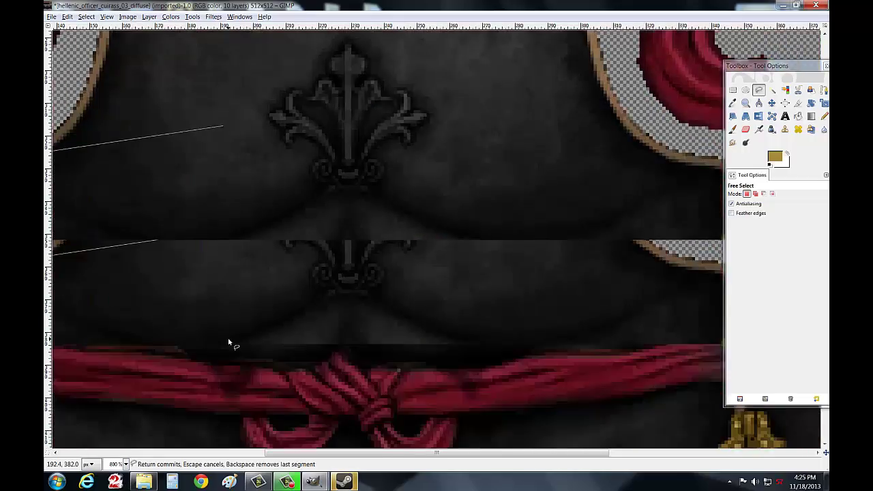
{"action": "left_click_drag", "start_coordinate": [317, 455], "coordinate": [123, 455]}
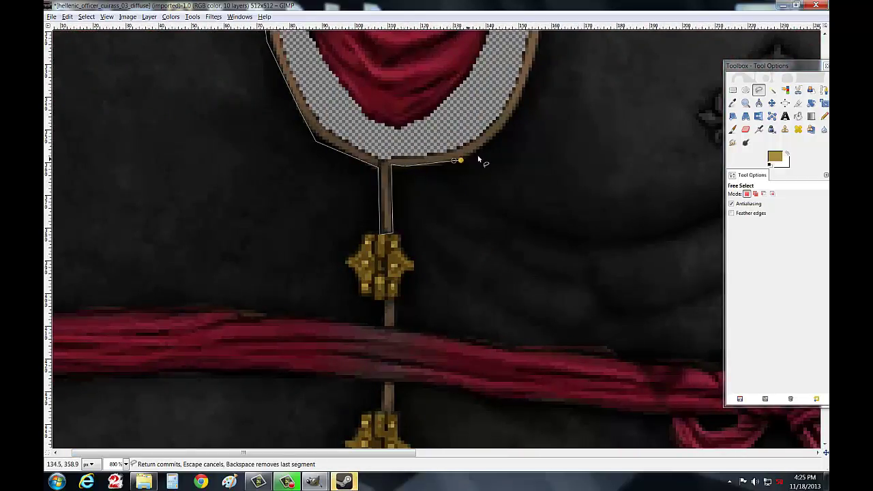
{"action": "left_click", "coordinate": [514, 106]}
{"action": "scroll", "coordinate": [536, 68], "scroll_direction": "up", "scroll_amount": 5}
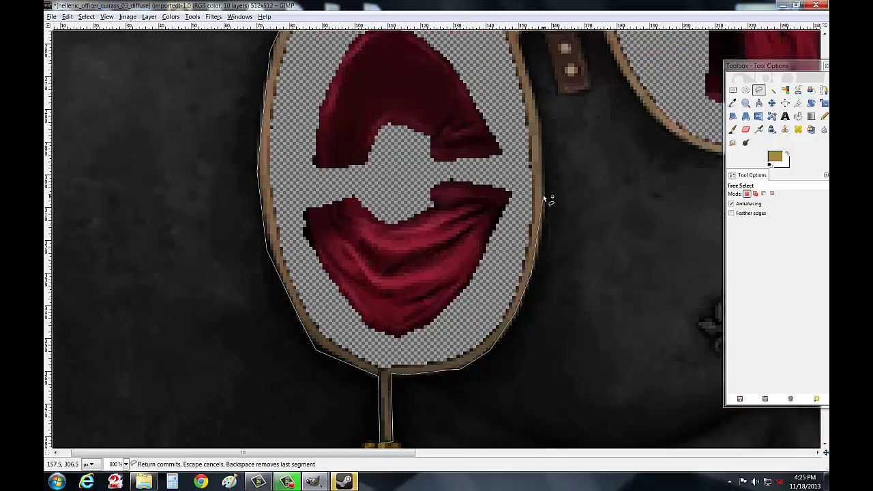
{"action": "left_click", "coordinate": [538, 113]}
{"action": "scroll", "coordinate": [522, 52], "scroll_direction": "up", "scroll_amount": 3}
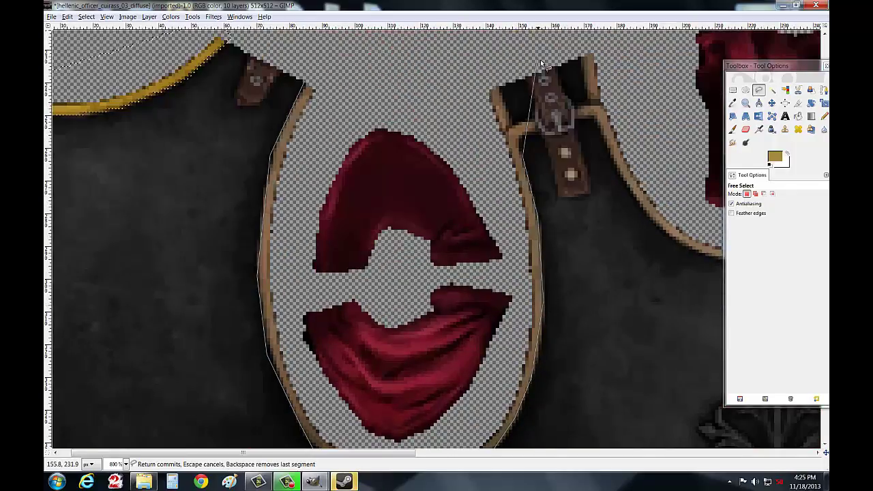
{"action": "left_click", "coordinate": [515, 126]}
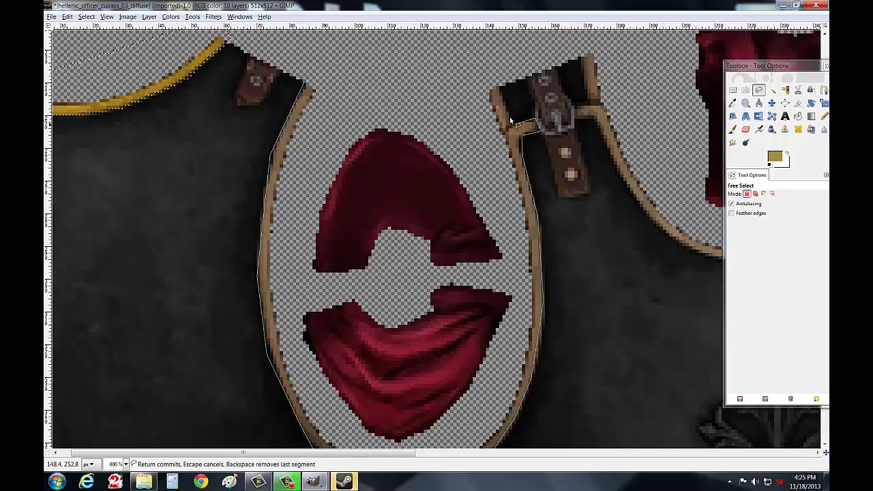
{"action": "left_click", "coordinate": [590, 58]}
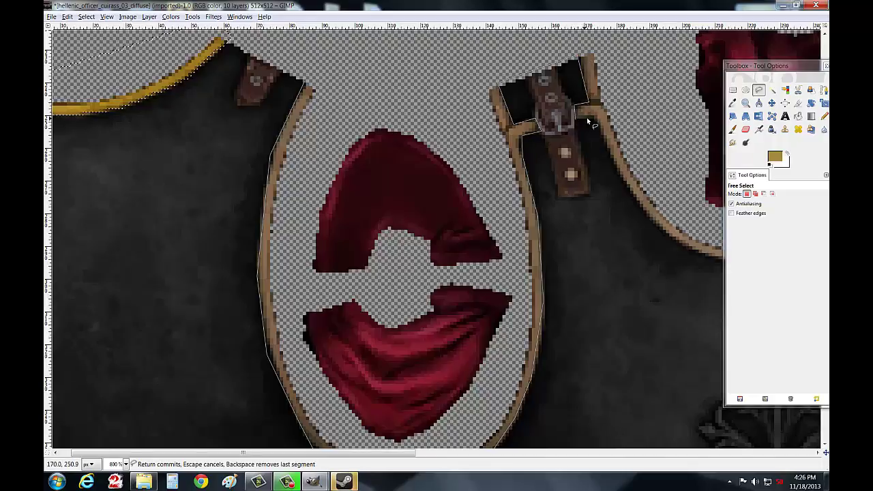
{"action": "left_click", "coordinate": [598, 118]}
Step: Continue the outline along the neckline and around the right shoulder strap
{"action": "scroll", "coordinate": [651, 210], "scroll_direction": "down", "scroll_amount": 3}
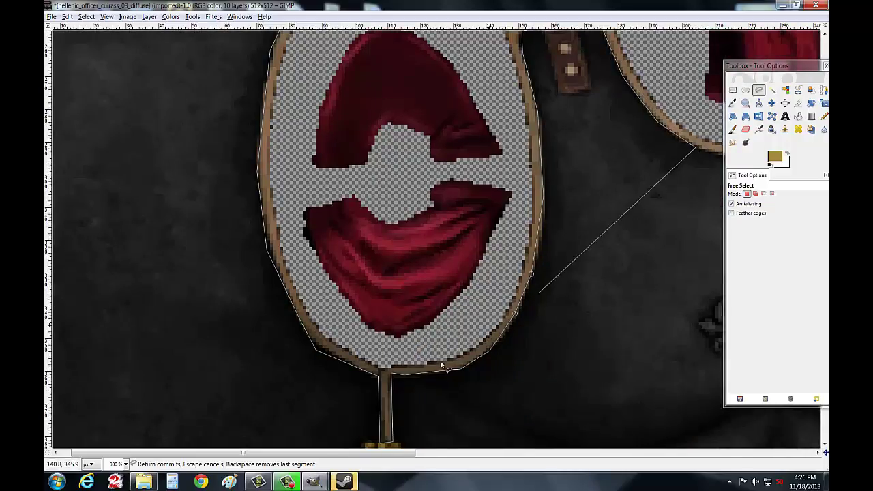
{"action": "left_click_drag", "start_coordinate": [314, 452], "coordinate": [521, 469]}
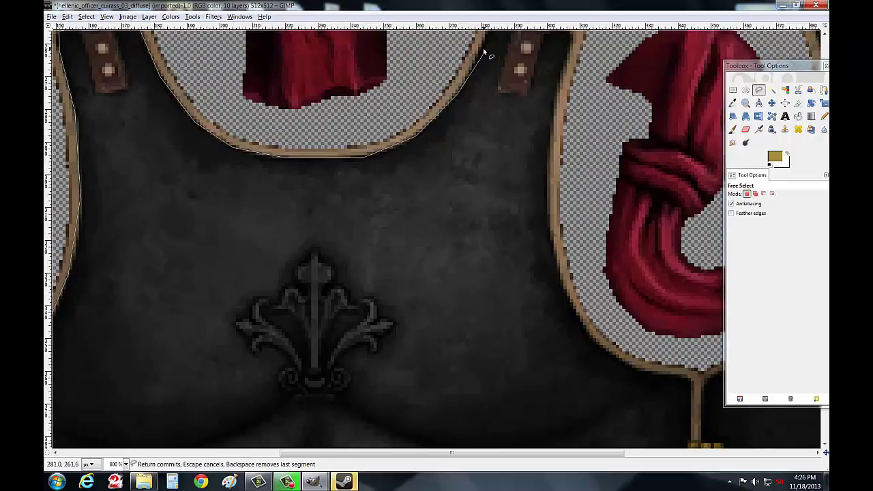
{"action": "scroll", "coordinate": [489, 55], "scroll_direction": "up", "scroll_amount": 3}
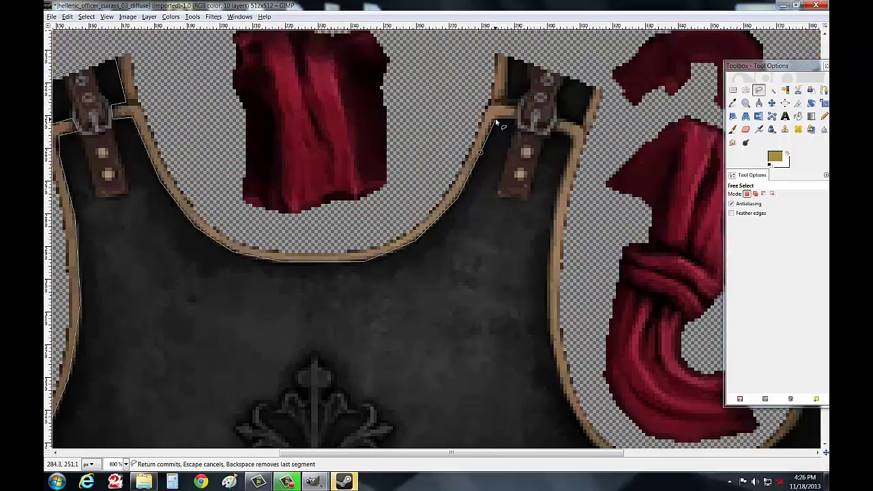
{"action": "left_click", "coordinate": [514, 117]}
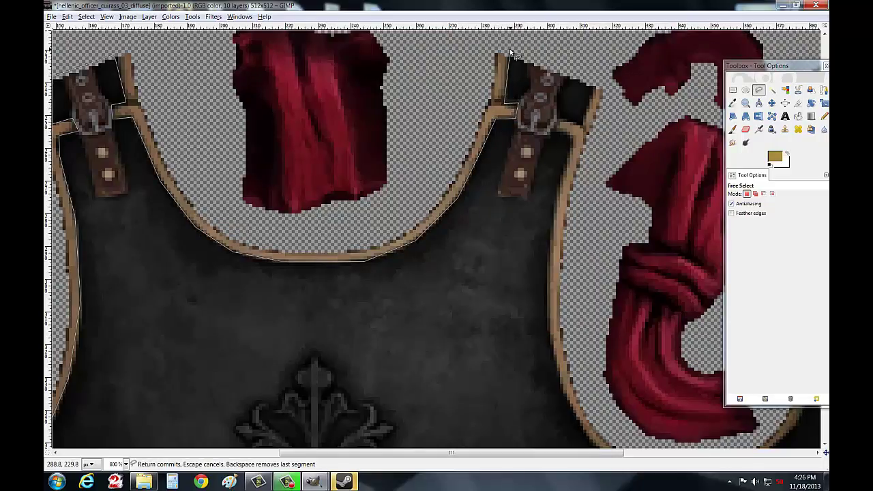
{"action": "left_click", "coordinate": [598, 78]}
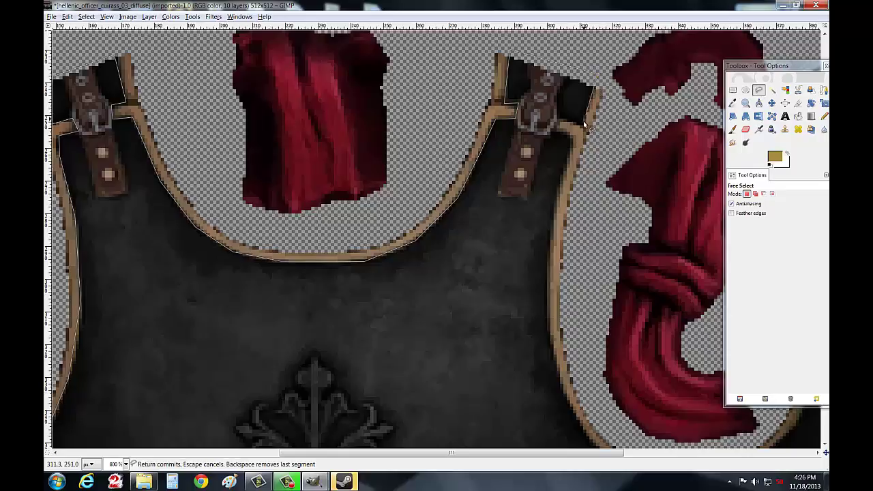
{"action": "left_click", "coordinate": [558, 120]}
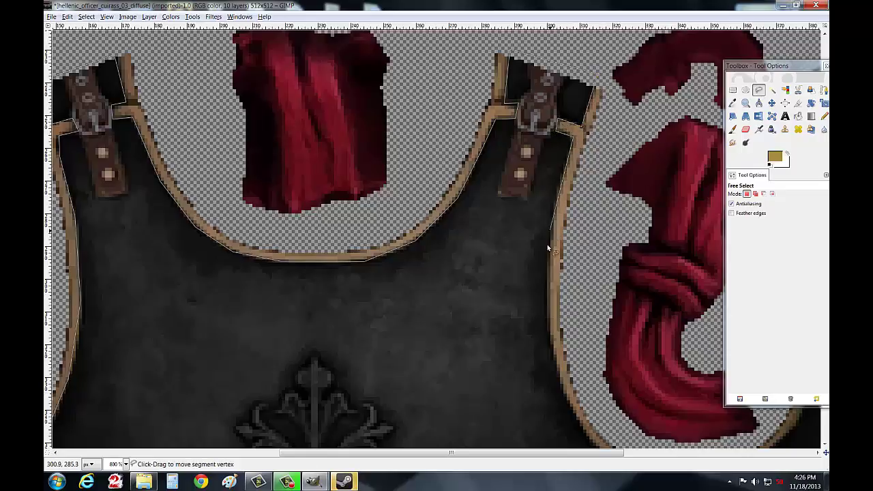
{"action": "left_click", "coordinate": [548, 307]}
Step: Trace along the right armhole's lower curve and down the pendant chain
{"action": "scroll", "coordinate": [547, 306], "scroll_direction": "down", "scroll_amount": 3}
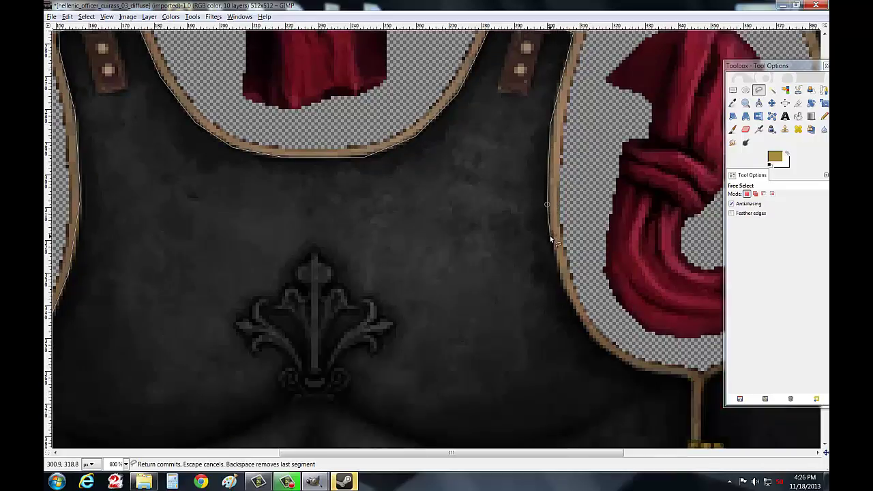
{"action": "left_click", "coordinate": [573, 310]}
{"action": "left_click", "coordinate": [604, 349]}
{"action": "left_click", "coordinate": [641, 372]}
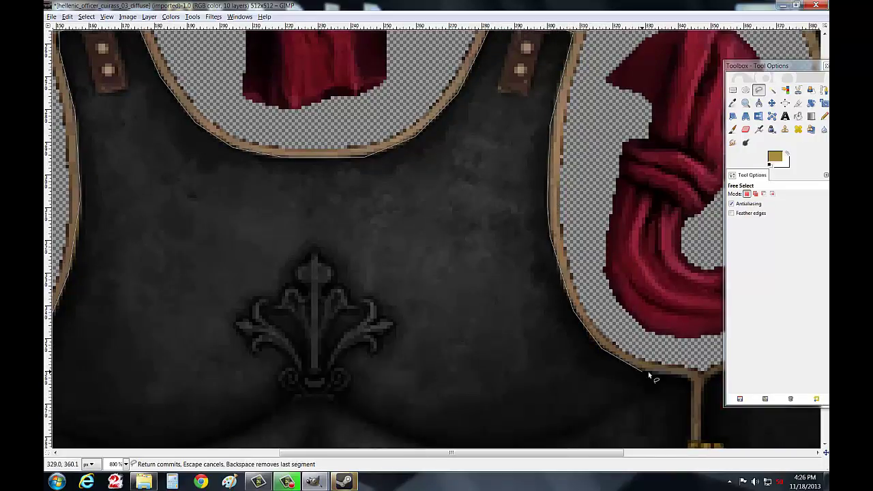
{"action": "left_click", "coordinate": [688, 376]}
{"action": "scroll", "coordinate": [688, 376], "scroll_direction": "down", "scroll_amount": 6}
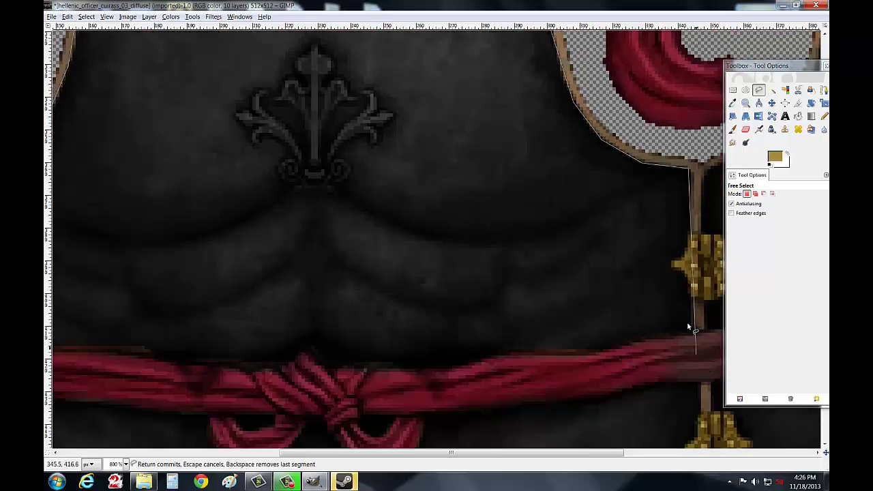
{"action": "left_click", "coordinate": [691, 230]}
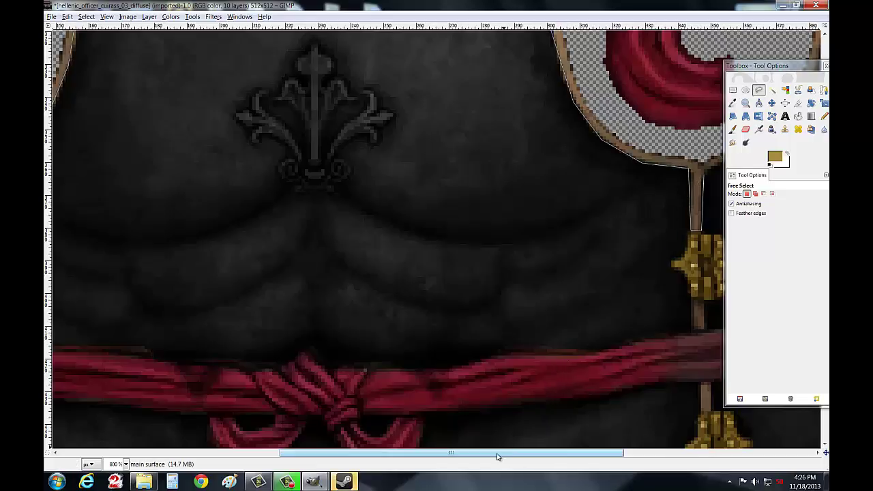
Step: Extend the outline around the next oval and shield to the cuirass's top point
{"action": "left_click_drag", "start_coordinate": [497, 454], "coordinate": [650, 460]}
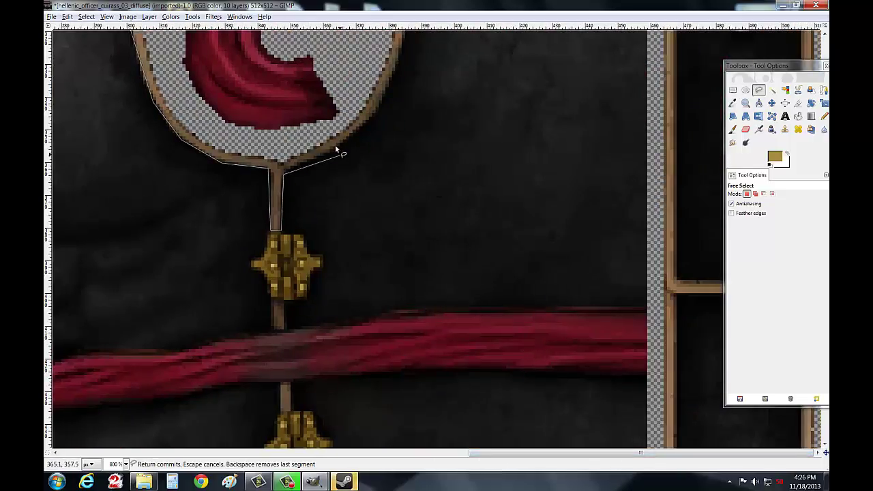
{"action": "left_click", "coordinate": [336, 143]}
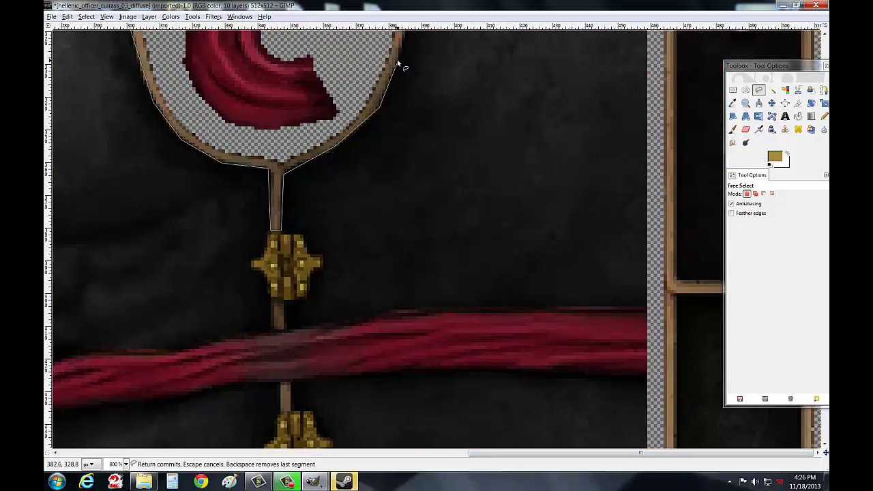
{"action": "scroll", "coordinate": [419, 68], "scroll_direction": "up", "scroll_amount": 5}
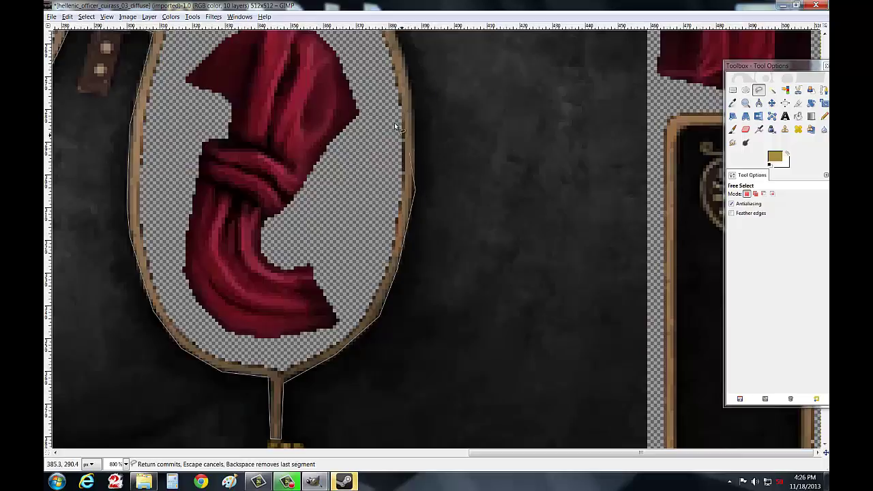
{"action": "left_click", "coordinate": [411, 83]}
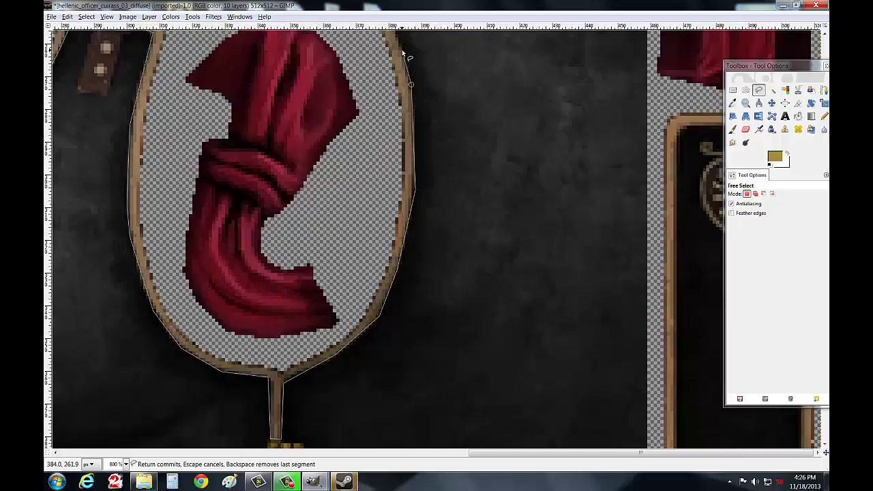
{"action": "scroll", "coordinate": [419, 75], "scroll_direction": "up", "scroll_amount": 5}
{"action": "left_click", "coordinate": [372, 186]}
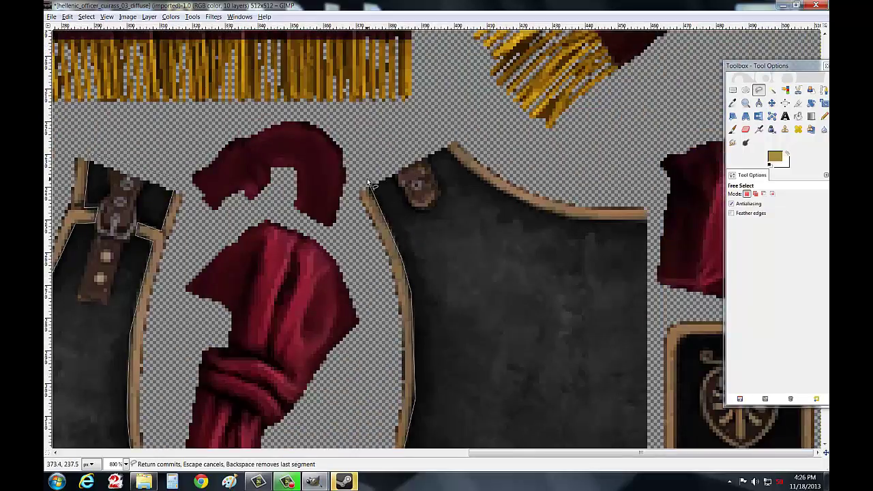
{"action": "left_click", "coordinate": [447, 149]}
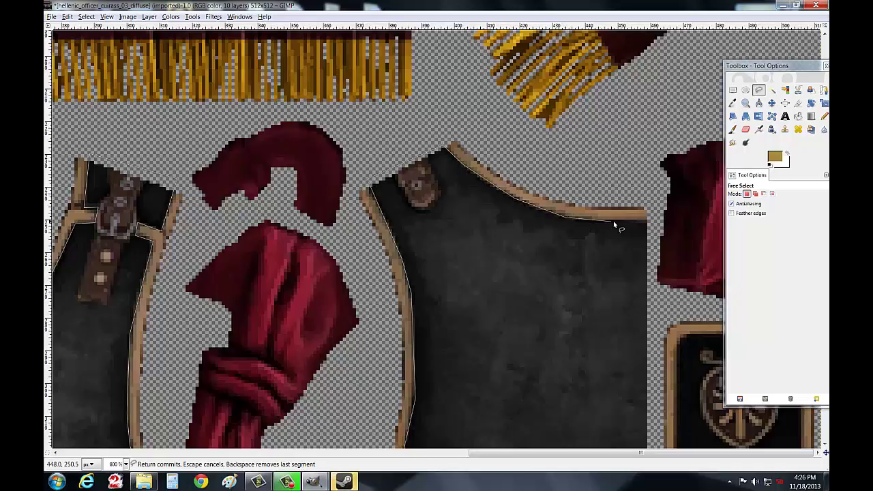
Step: Continue the outline along the cuirass top edge and sides up to the shoulder strap
{"action": "left_click", "coordinate": [649, 193]}
{"action": "left_click", "coordinate": [385, 368]}
{"action": "scroll", "coordinate": [368, 298], "scroll_direction": "down", "scroll_amount": 3}
{"action": "left_click", "coordinate": [378, 420]}
{"action": "scroll", "coordinate": [375, 409], "scroll_direction": "down", "scroll_amount": 3}
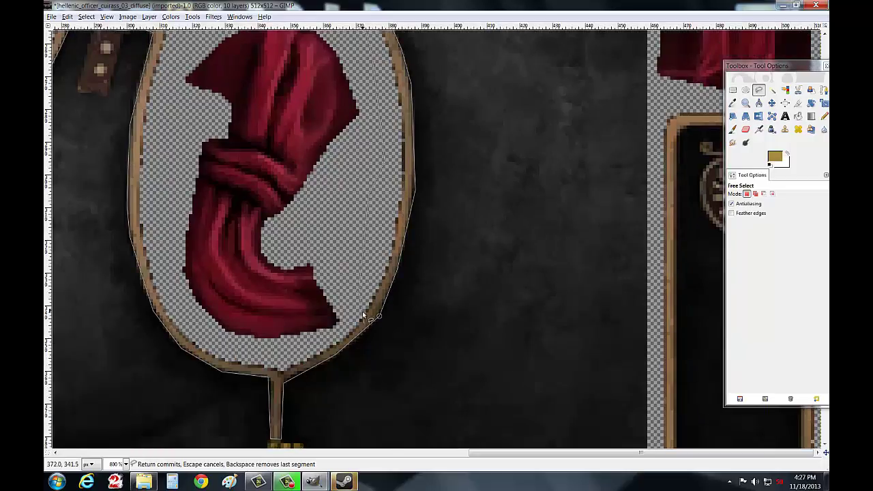
{"action": "left_click", "coordinate": [335, 354]}
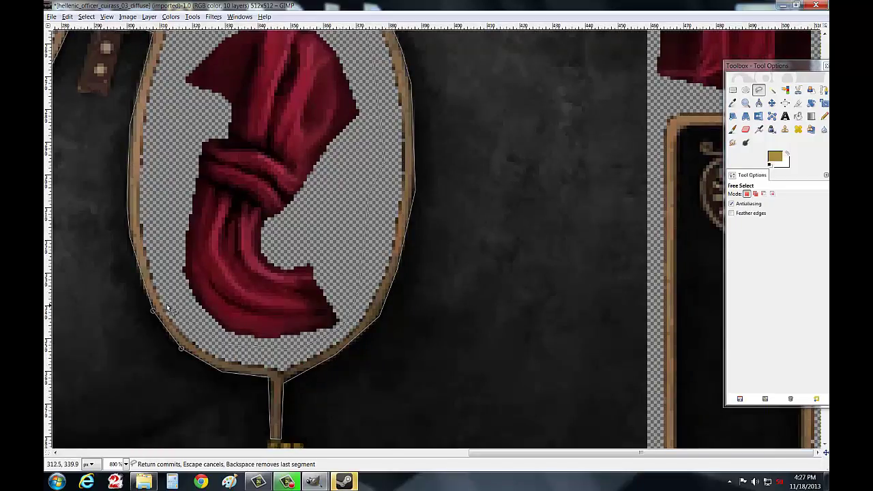
{"action": "scroll", "coordinate": [176, 63], "scroll_direction": "up", "scroll_amount": 3}
{"action": "left_click", "coordinate": [181, 68]}
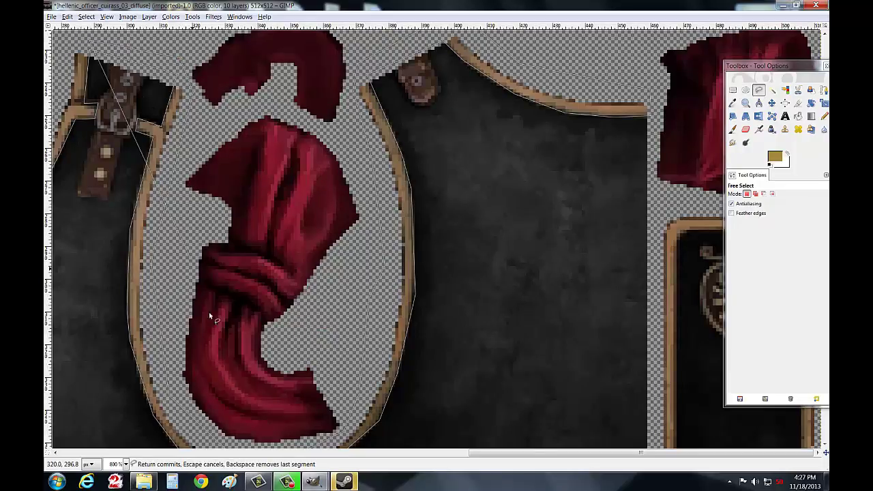
Step: Trace along the neck-opening trim and up the shield's inner left edge
{"action": "left_click_drag", "start_coordinate": [480, 452], "coordinate": [305, 452]}
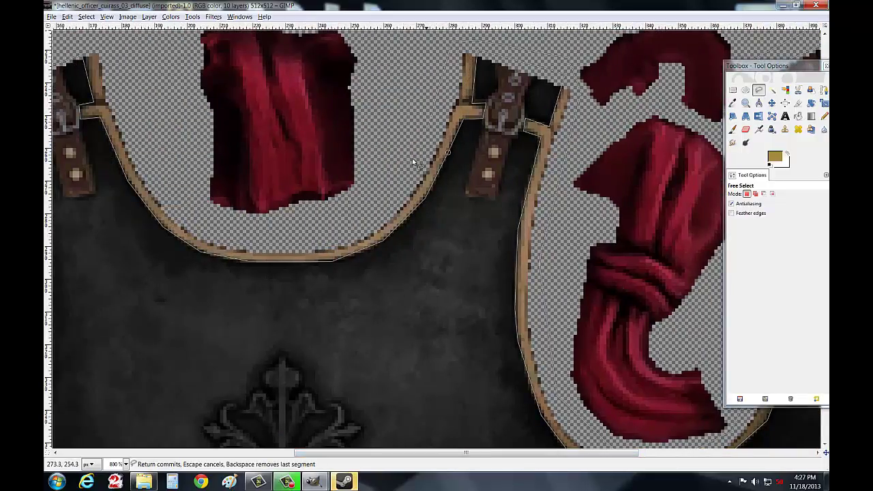
{"action": "left_click", "coordinate": [207, 229]}
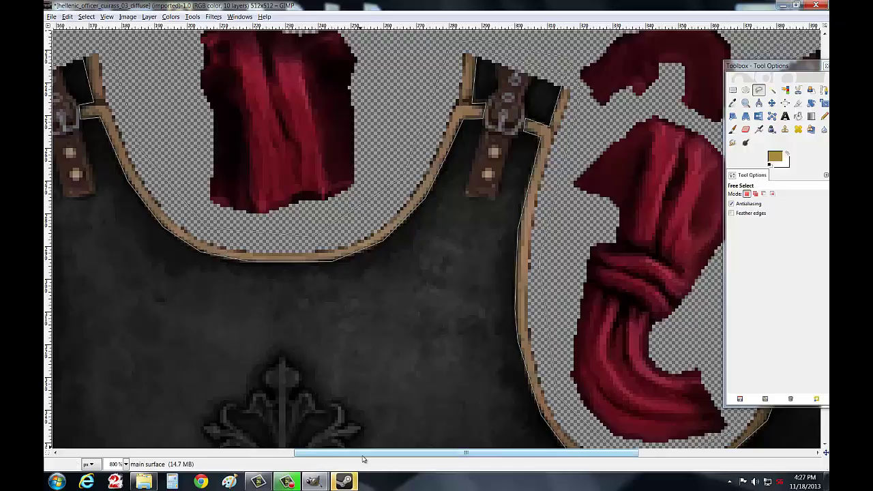
{"action": "left_click_drag", "start_coordinate": [464, 452], "coordinate": [330, 452]}
{"action": "scroll", "coordinate": [390, 160], "scroll_direction": "up", "scroll_amount": 5}
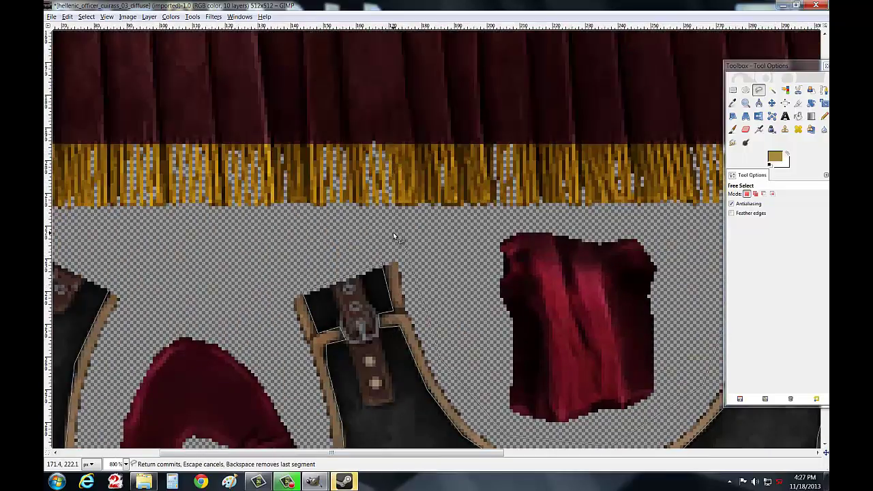
{"action": "scroll", "coordinate": [301, 391], "scroll_direction": "down", "scroll_amount": 5}
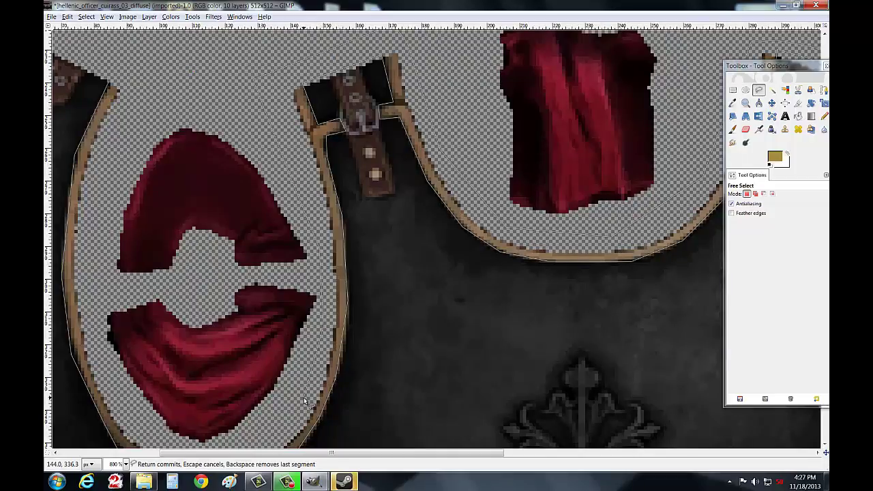
{"action": "scroll", "coordinate": [304, 396], "scroll_direction": "down", "scroll_amount": 3}
{"action": "mouse_move", "coordinate": [216, 348]}
{"action": "left_mouse_down"}
{"action": "mouse_move", "coordinate": [164, 340]}
{"action": "mouse_move", "coordinate": [116, 288]}
{"action": "mouse_move", "coordinate": [91, 202]}
{"action": "left_mouse_up"}
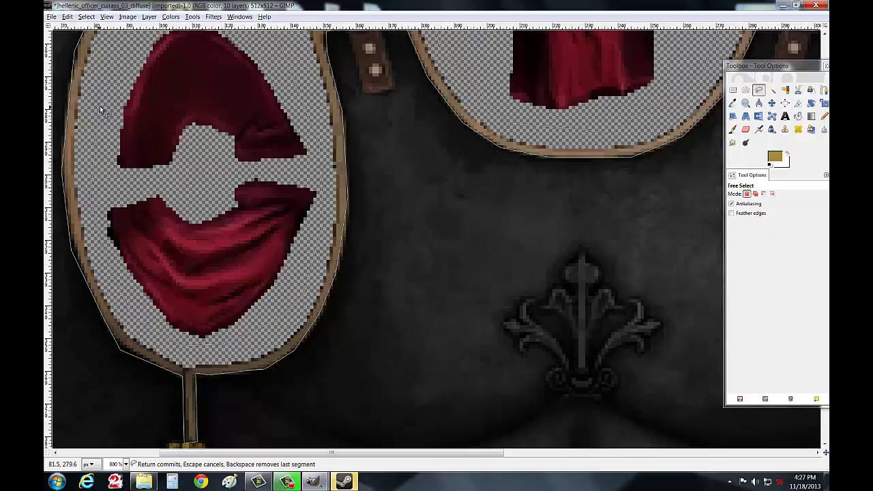
Step: Close the traced outline into a selection around the trim
{"action": "scroll", "coordinate": [117, 110], "scroll_direction": "up", "scroll_amount": 3}
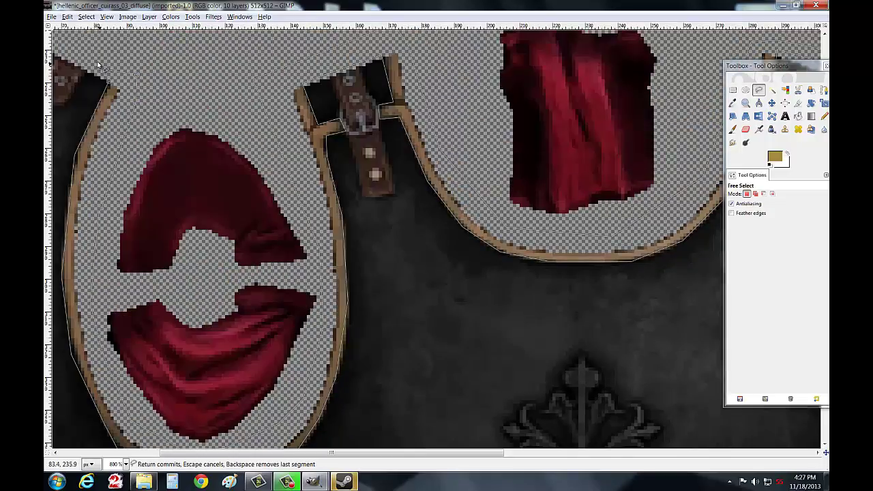
{"action": "left_click_drag", "start_coordinate": [370, 454], "coordinate": [268, 457]}
{"action": "scroll", "coordinate": [269, 264], "scroll_direction": "up", "scroll_amount": 3}
{"action": "scroll", "coordinate": [269, 264], "scroll_direction": "up", "scroll_amount": 3}
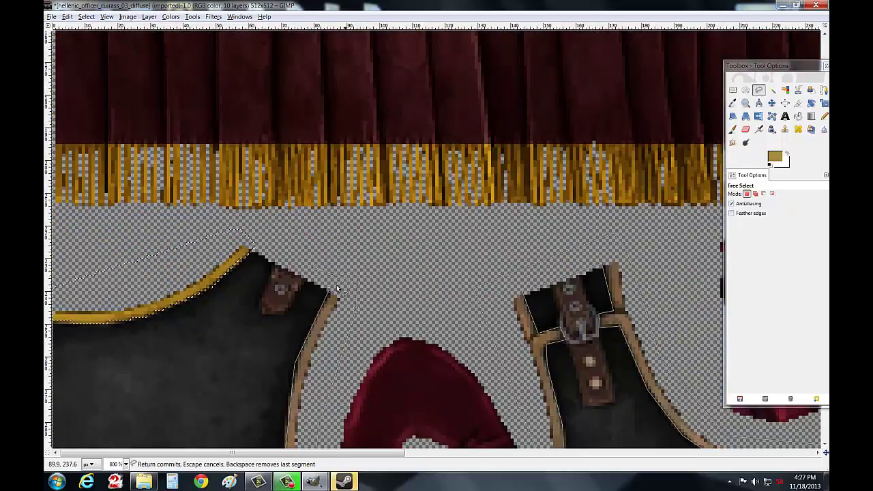
{"action": "left_click", "coordinate": [337, 289]}
{"action": "scroll", "coordinate": [456, 303], "scroll_direction": "down", "scroll_amount": 6}
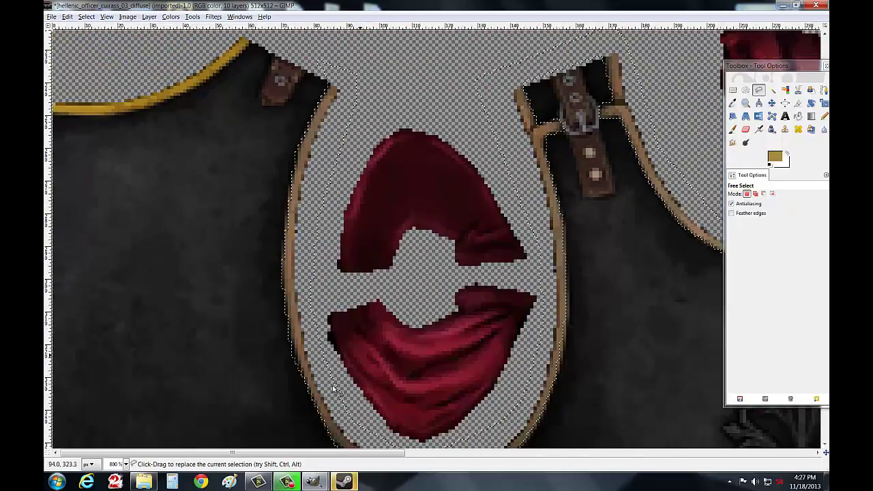
{"action": "left_click", "coordinate": [124, 463]}
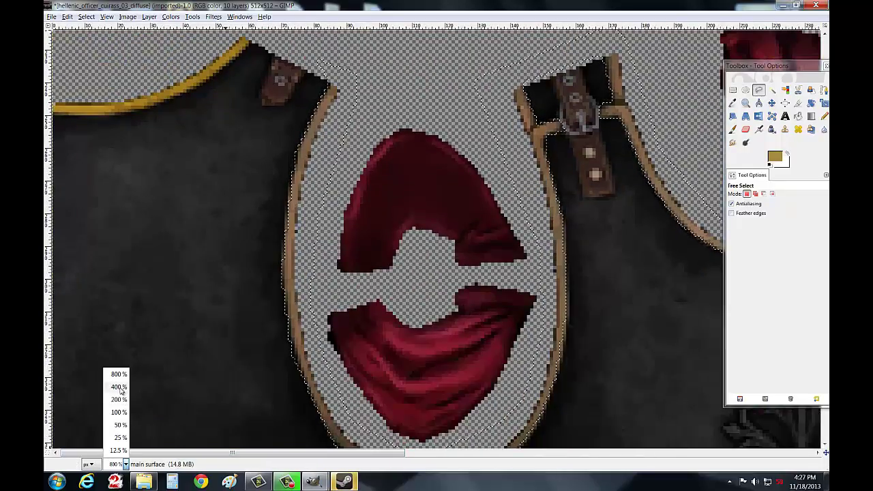
Step: At 200% zoom, paint the selected trim gold with the brush in Color mode
{"action": "left_click", "coordinate": [121, 387]}
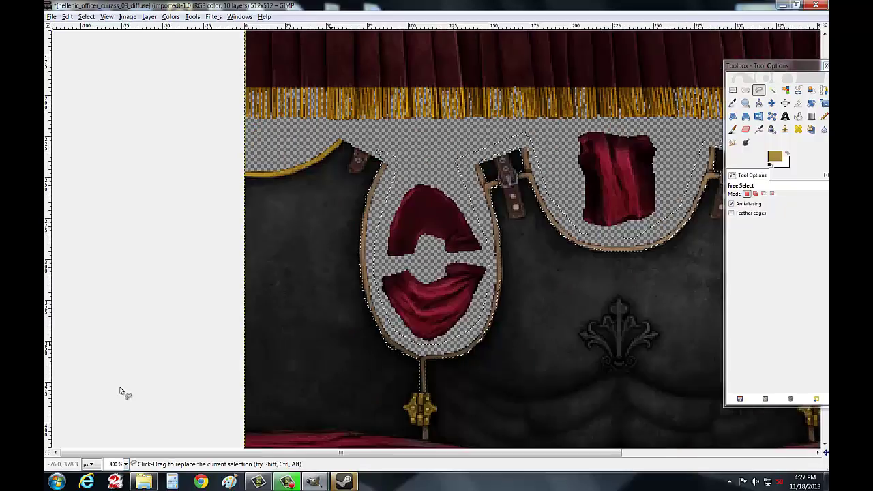
{"action": "left_click", "coordinate": [125, 464]}
{"action": "left_click", "coordinate": [117, 400]}
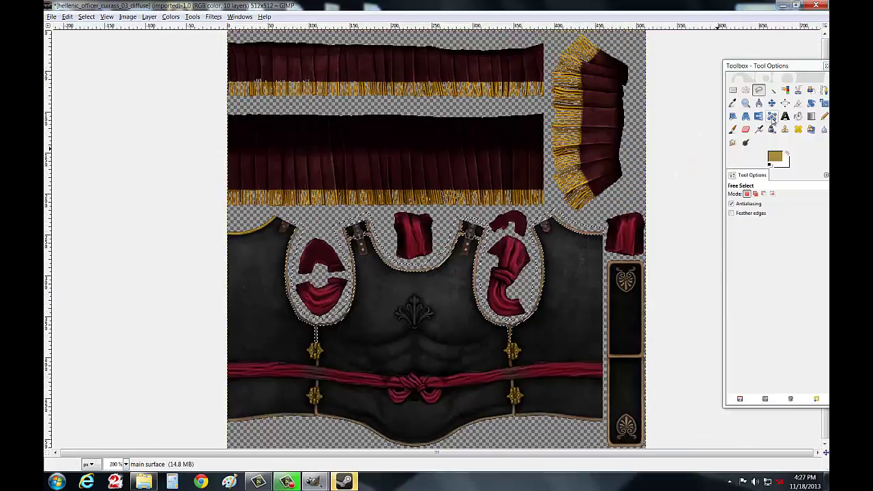
{"action": "left_click", "coordinate": [733, 129]}
{"action": "left_click", "coordinate": [767, 194]}
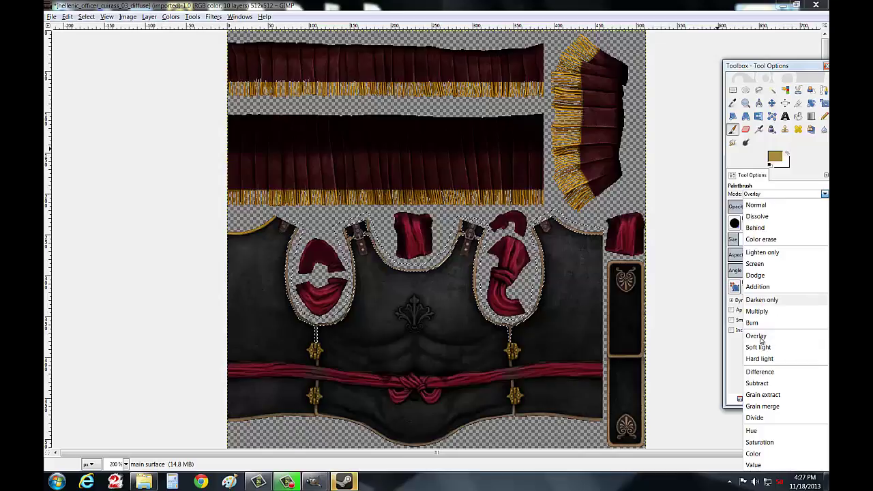
{"action": "left_click", "coordinate": [753, 454]}
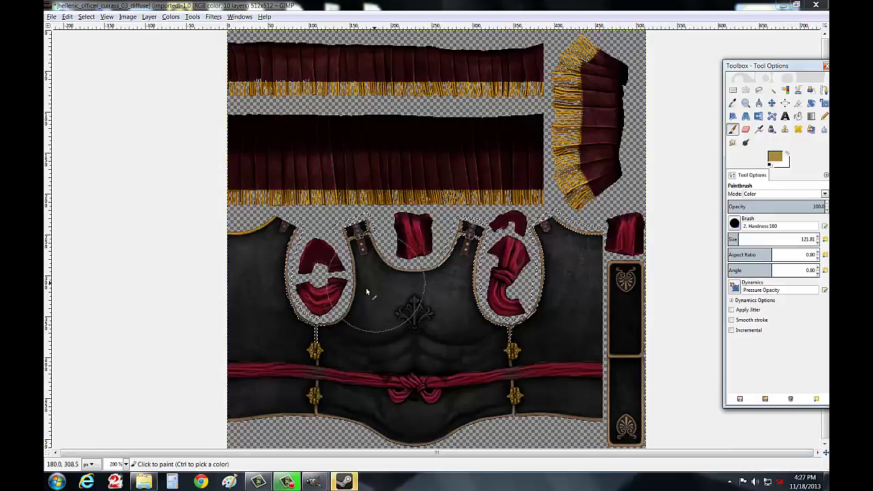
{"action": "mouse_move", "coordinate": [367, 292]}
{"action": "left_mouse_down"}
{"action": "mouse_move", "coordinate": [453, 259]}
{"action": "mouse_move", "coordinate": [410, 244]}
{"action": "left_mouse_up"}
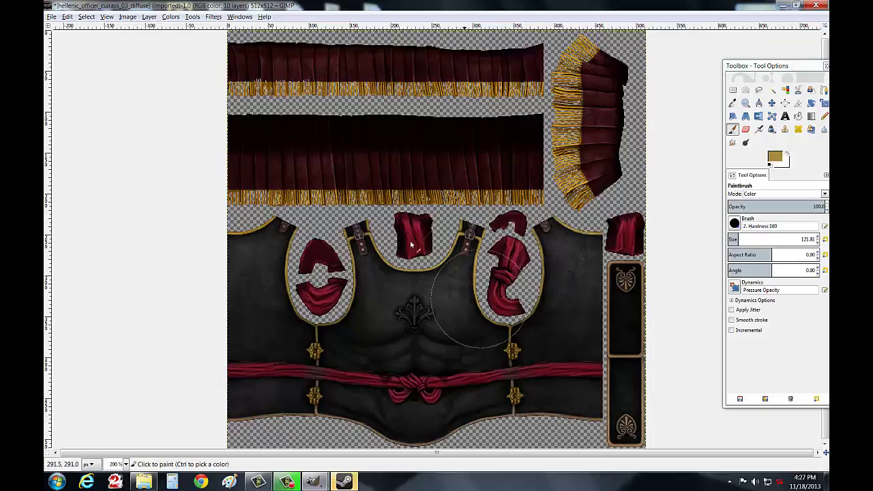
{"action": "left_click_drag", "start_coordinate": [411, 244], "coordinate": [536, 313]}
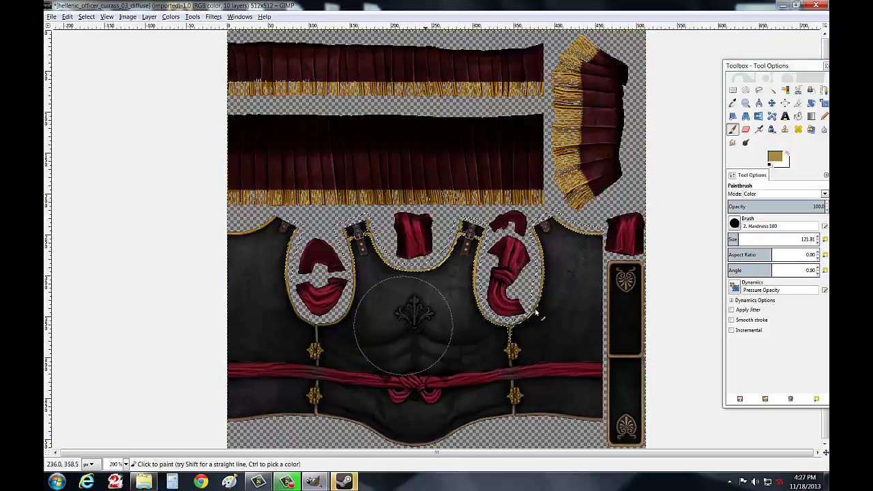
Step: Switch the brush to Overlay and repaint the right and centre trim to brighten it
{"action": "left_click", "coordinate": [778, 193]}
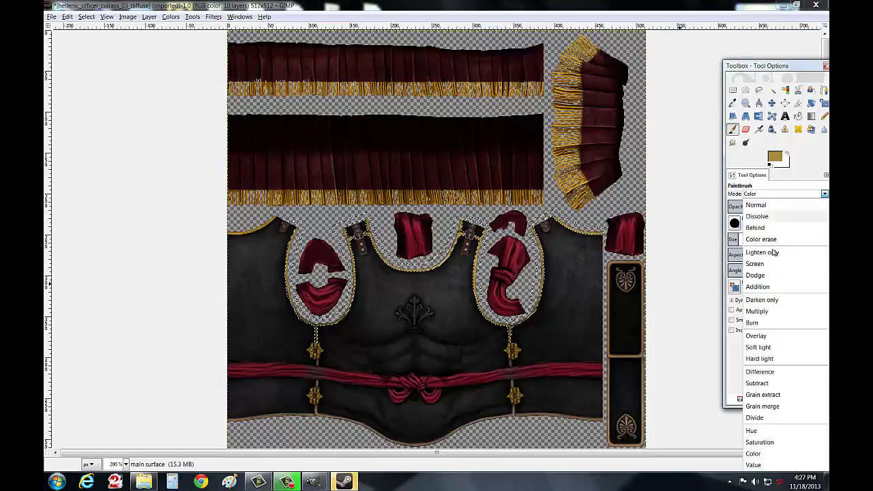
{"action": "left_click", "coordinate": [766, 335]}
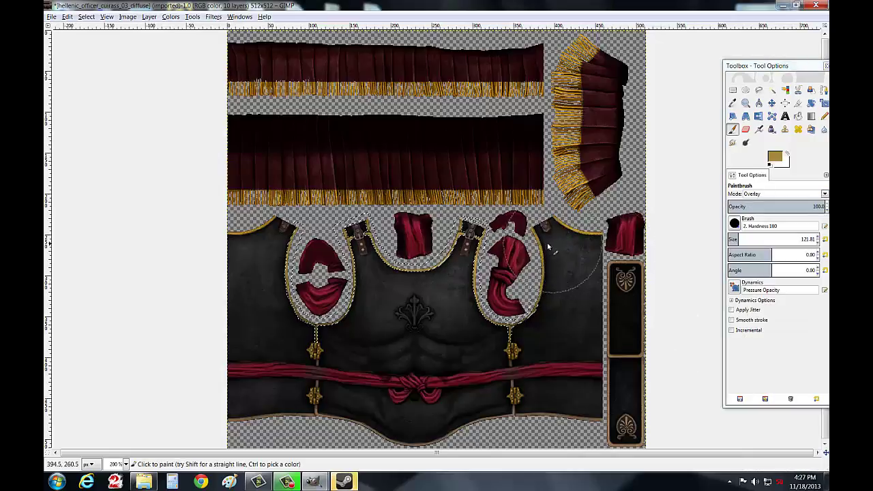
{"action": "mouse_move", "coordinate": [548, 247]}
{"action": "left_mouse_down"}
{"action": "mouse_move", "coordinate": [371, 253]}
{"action": "mouse_move", "coordinate": [450, 299]}
{"action": "left_mouse_up"}
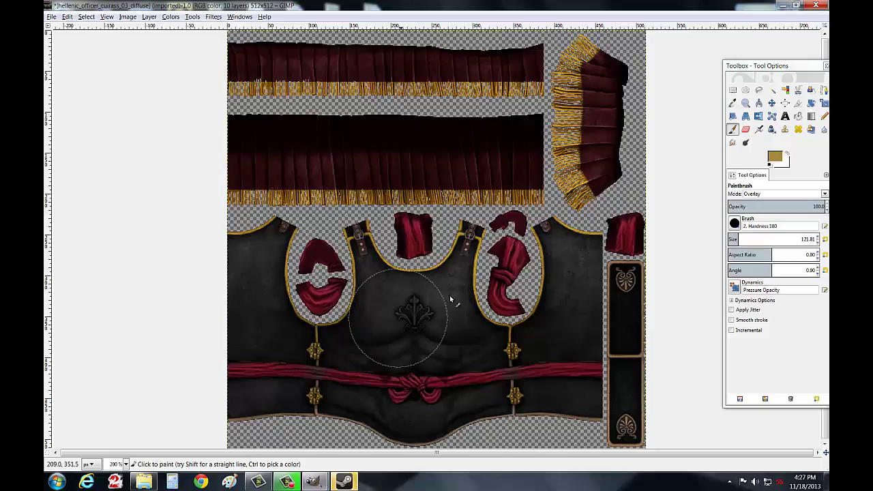
Step: Zoom to 800% and start a free-select outline along the lower-left bottom trim
{"action": "left_click", "coordinate": [759, 90]}
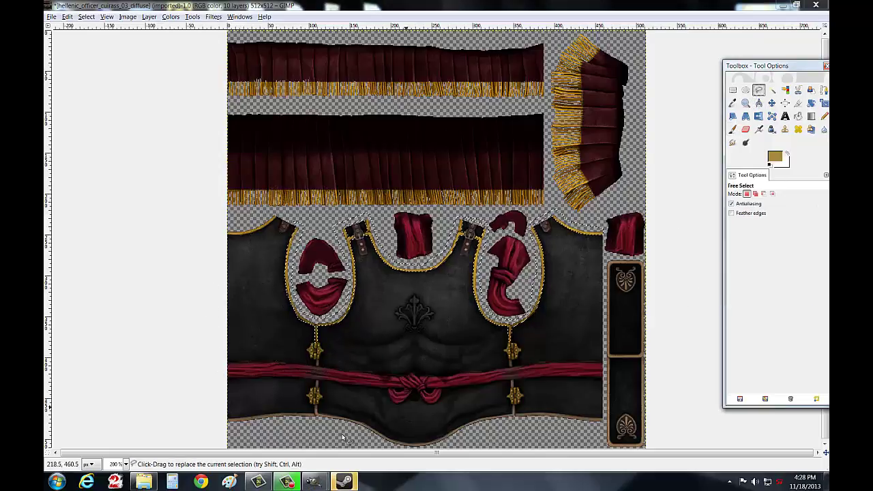
{"action": "left_click", "coordinate": [127, 464]}
{"action": "left_click", "coordinate": [117, 372]}
{"action": "scroll", "coordinate": [274, 352], "scroll_direction": "down", "scroll_amount": 5}
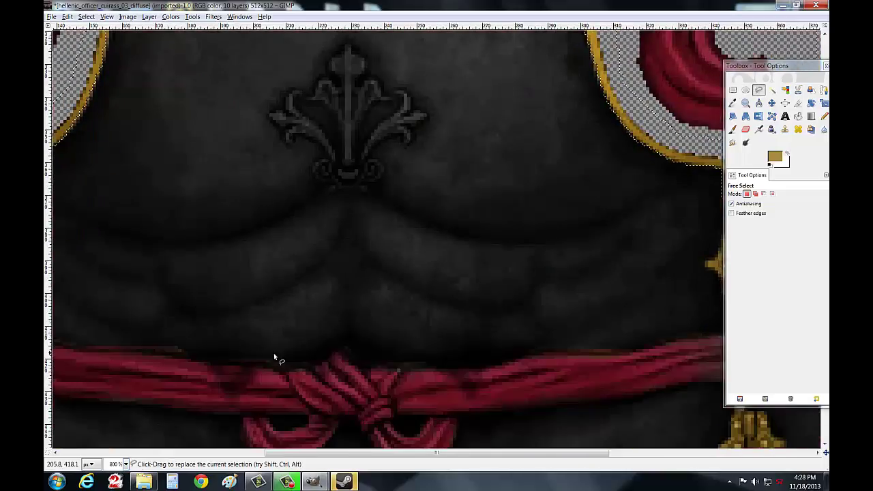
{"action": "scroll", "coordinate": [274, 353], "scroll_direction": "down", "scroll_amount": 5}
{"action": "left_click_drag", "start_coordinate": [357, 452], "coordinate": [152, 452]}
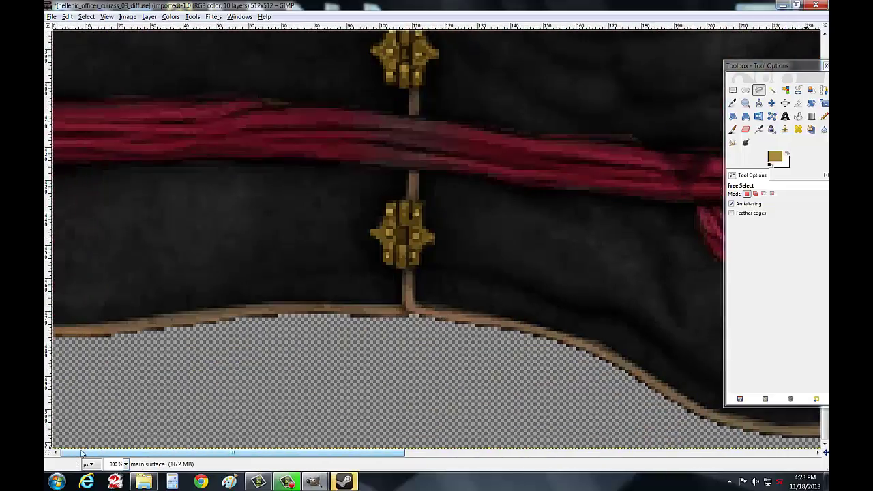
{"action": "left_click", "coordinate": [56, 324]}
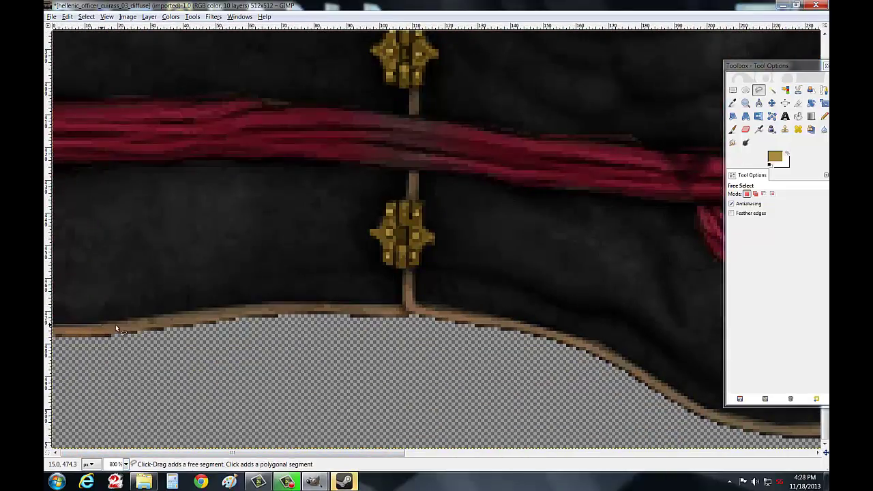
{"action": "left_click", "coordinate": [242, 306]}
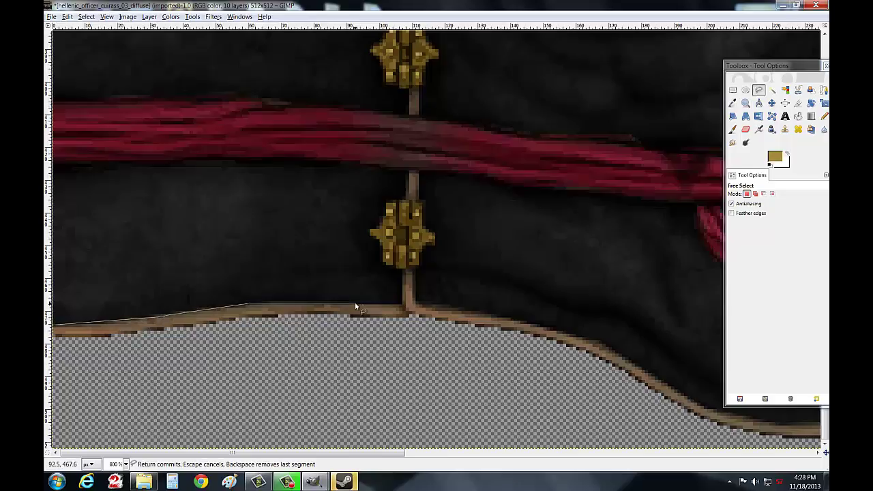
Step: Outline around the first pendant cord and continue right along the bottom trim
{"action": "left_click", "coordinate": [415, 270]}
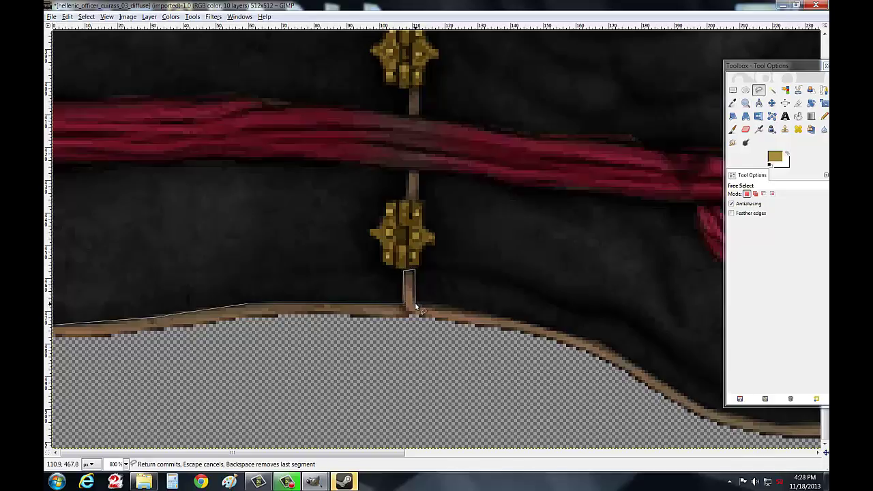
{"action": "left_click", "coordinate": [414, 307]}
{"action": "left_click", "coordinate": [576, 337]}
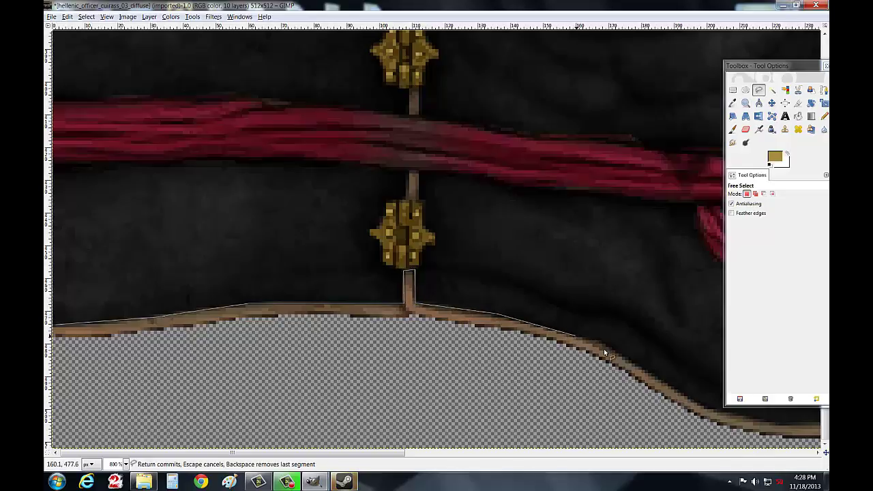
{"action": "left_click", "coordinate": [665, 379]}
{"action": "left_click", "coordinate": [720, 413]}
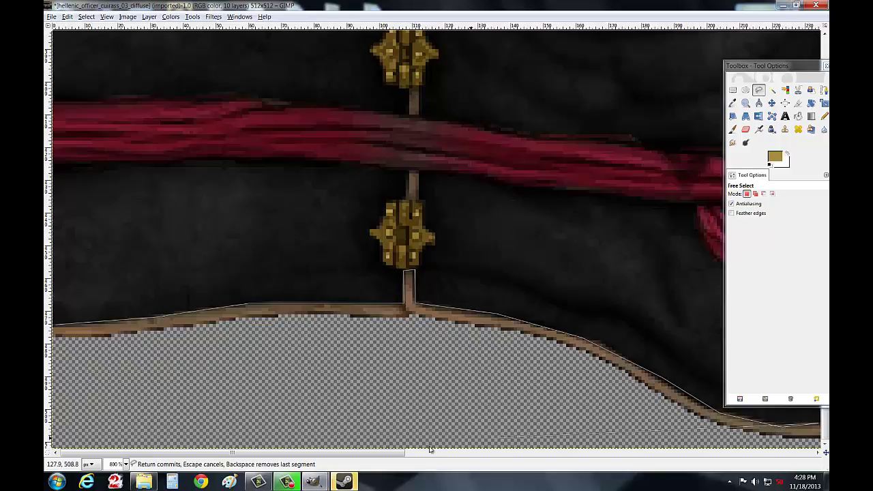
{"action": "scroll", "coordinate": [386, 453], "scroll_direction": "right", "scroll_amount": 3}
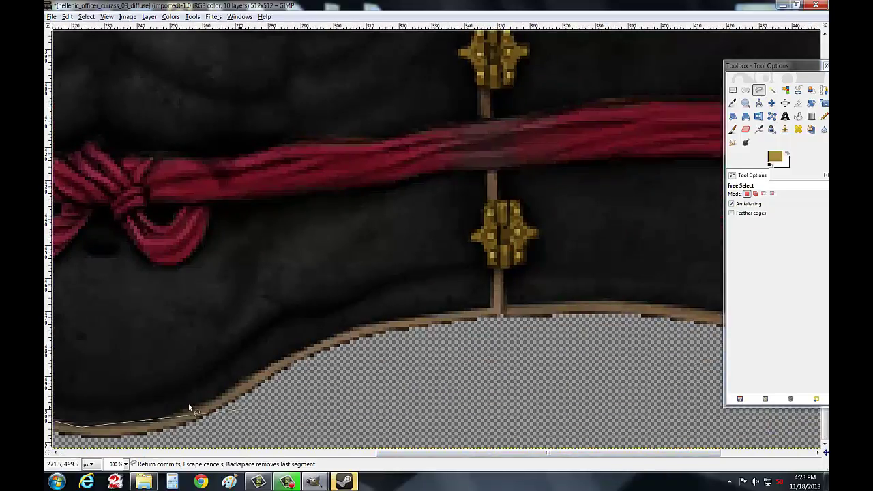
Step: Follow the curved trim around the second pendant cord to beyond the plate's right end
{"action": "left_click", "coordinate": [183, 413]}
{"action": "left_click", "coordinate": [276, 362]}
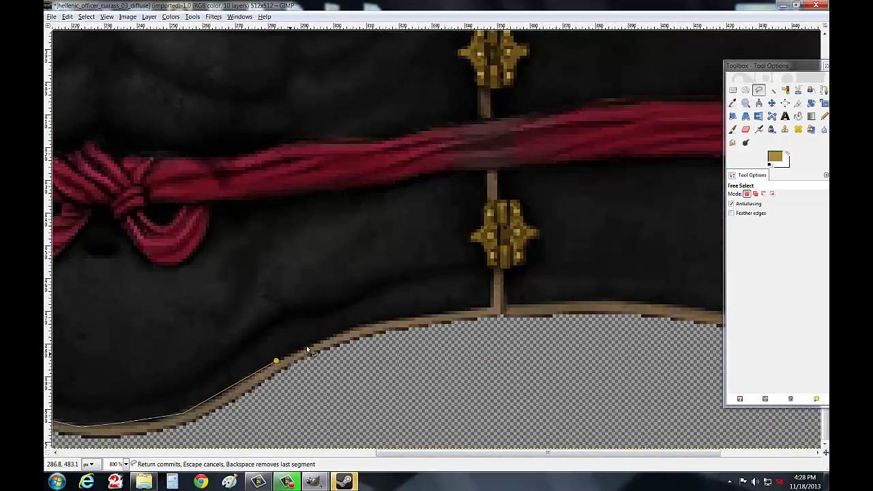
{"action": "left_click", "coordinate": [360, 324]}
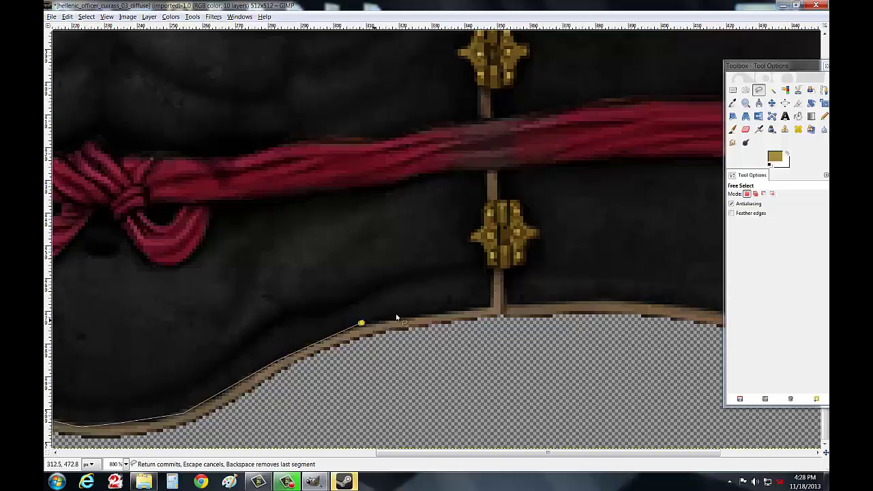
{"action": "left_click", "coordinate": [504, 268]}
{"action": "left_click", "coordinate": [505, 305]}
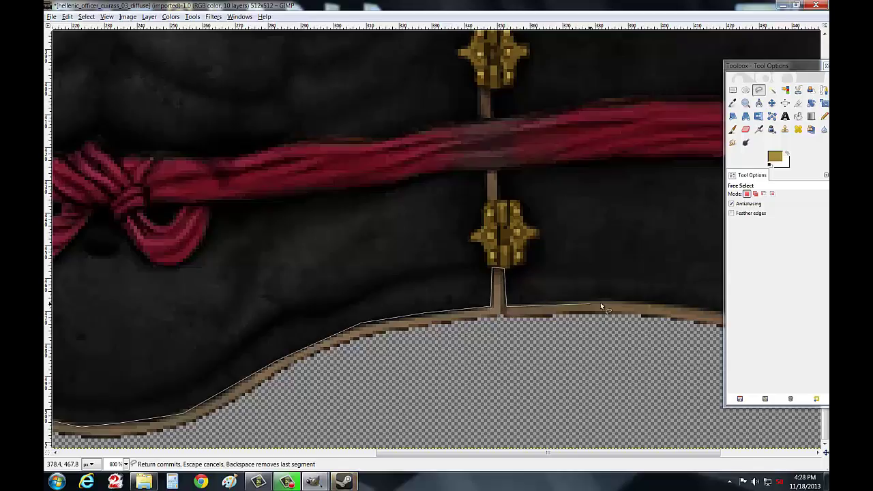
{"action": "left_click", "coordinate": [609, 300]}
{"action": "left_click", "coordinate": [720, 315]}
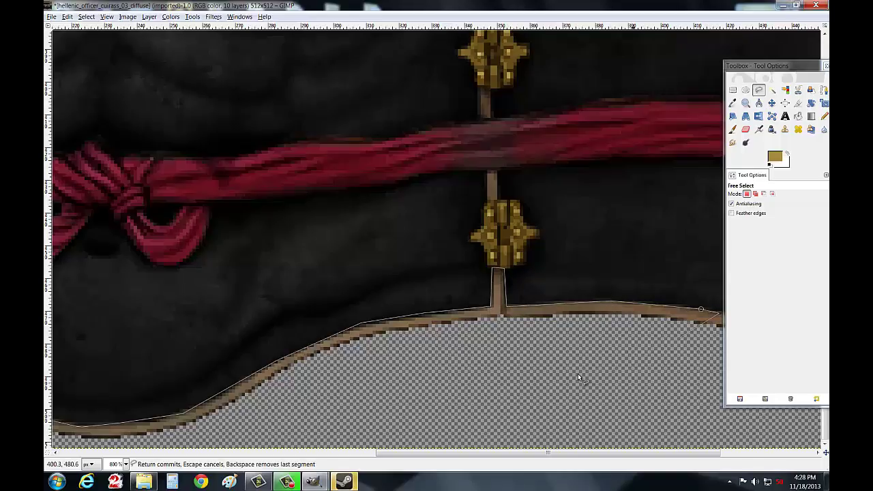
{"action": "left_click_drag", "start_coordinate": [372, 451], "coordinate": [465, 451]}
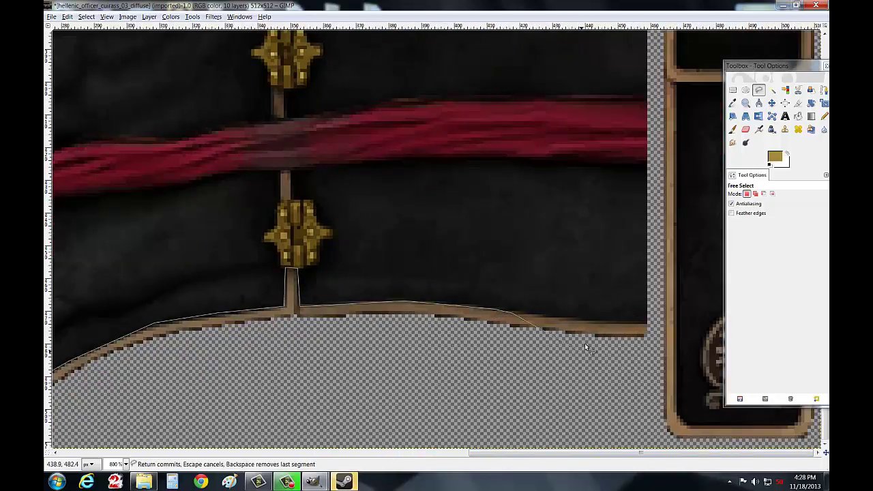
{"action": "left_click", "coordinate": [571, 319]}
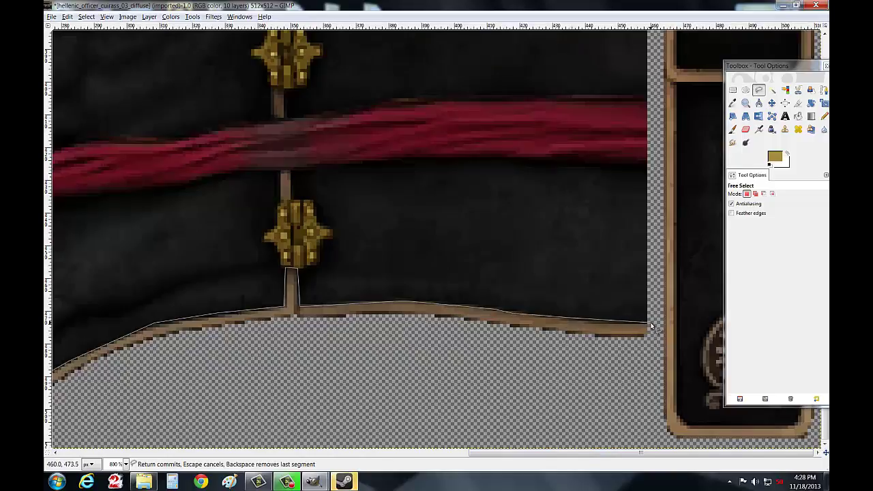
{"action": "left_click", "coordinate": [267, 340]}
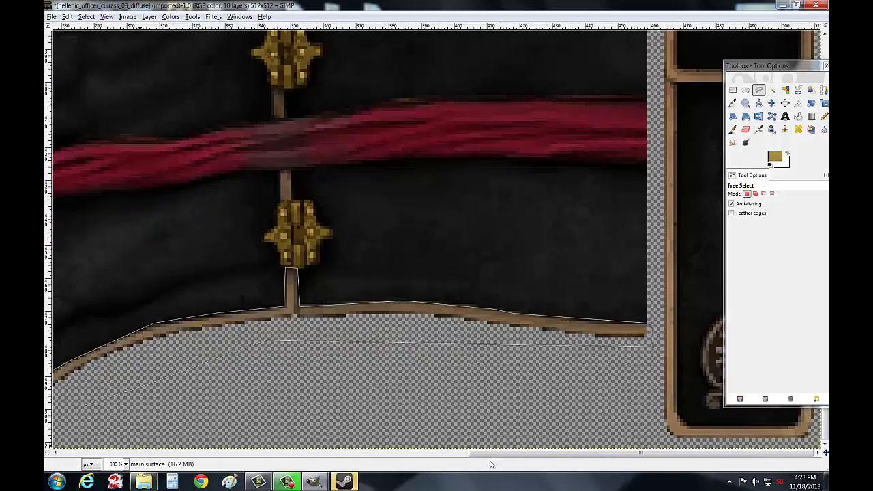
Step: At 400% zoom, carry the outline past the image's left edge, then view at 200%
{"action": "left_click", "coordinate": [126, 464]}
{"action": "left_click", "coordinate": [117, 386]}
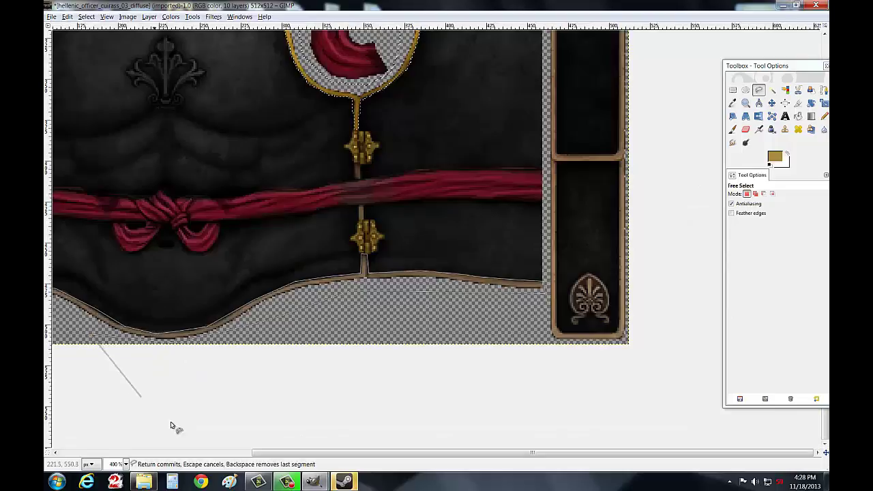
{"action": "left_click_drag", "start_coordinate": [282, 452], "coordinate": [74, 380]}
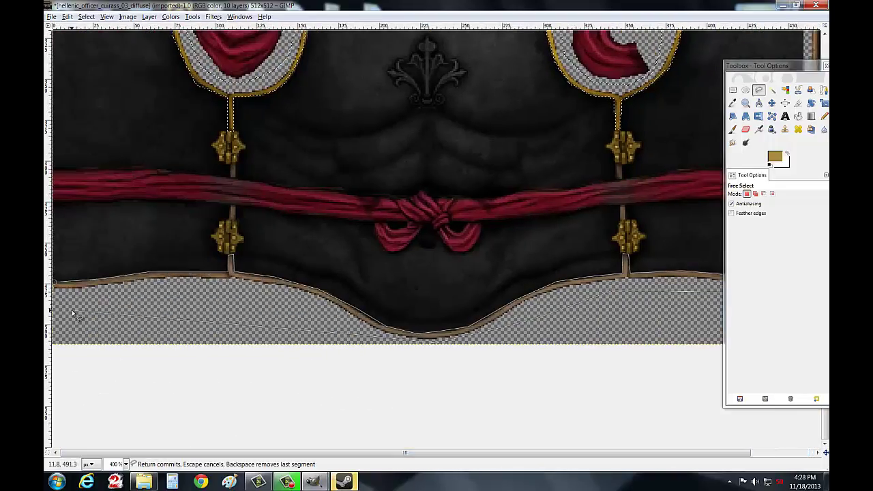
{"action": "left_click", "coordinate": [62, 315]}
{"action": "left_click", "coordinate": [126, 464]}
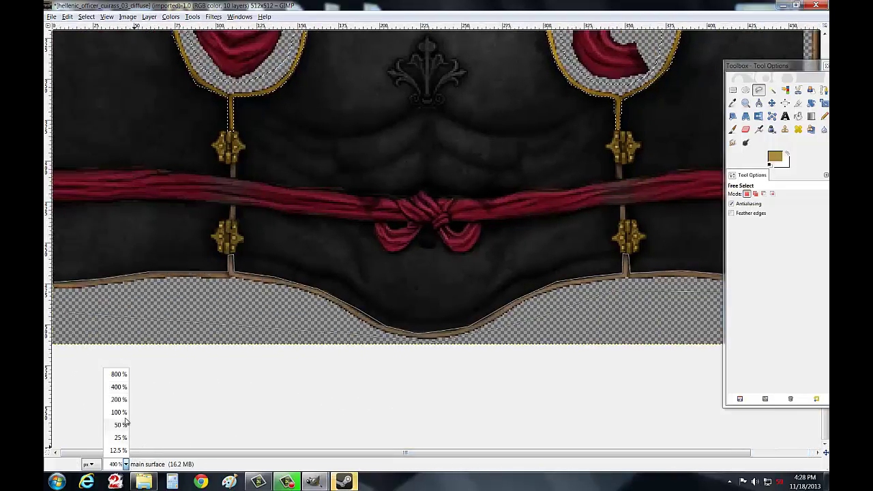
{"action": "left_click", "coordinate": [117, 401]}
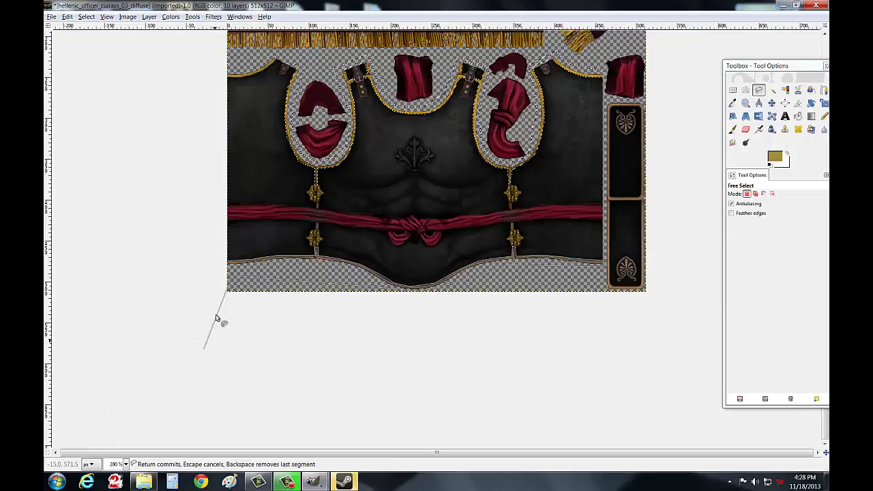
Step: Close the bottom-trim outline, then cycle the brush mode through Color back to Overlay
{"action": "left_click", "coordinate": [220, 262]}
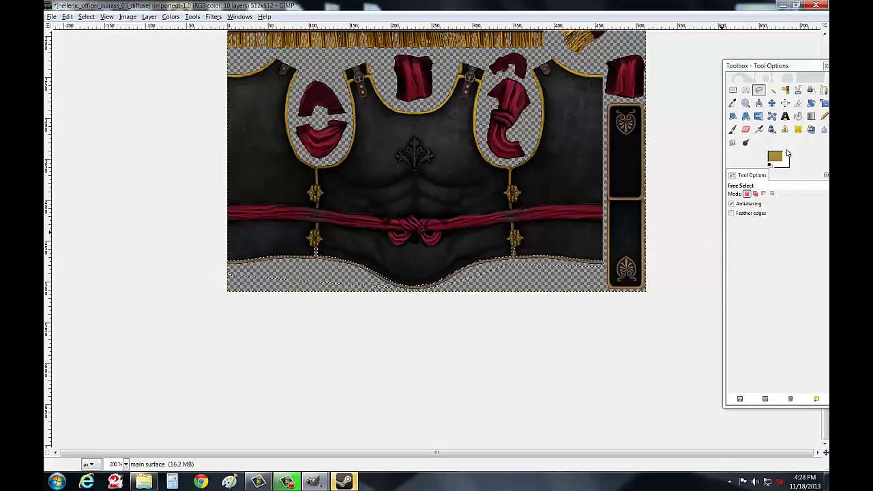
{"action": "left_click", "coordinate": [732, 129]}
{"action": "left_click", "coordinate": [780, 195]}
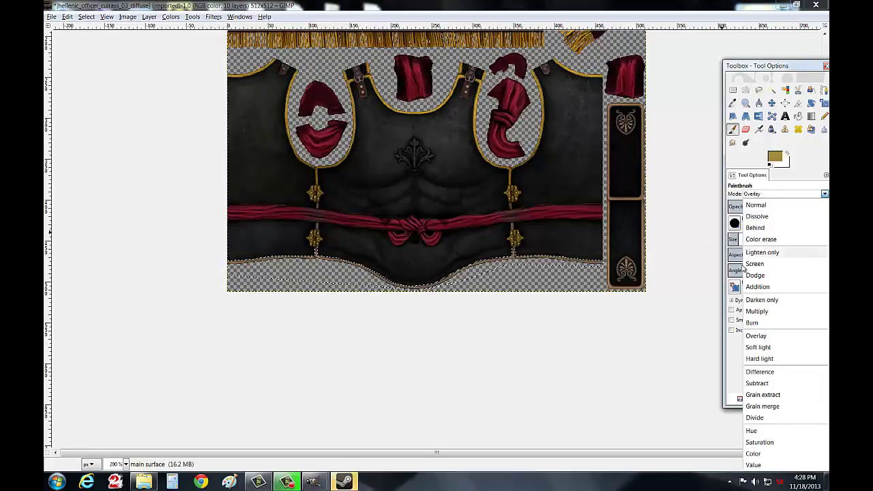
{"action": "left_click", "coordinate": [753, 455]}
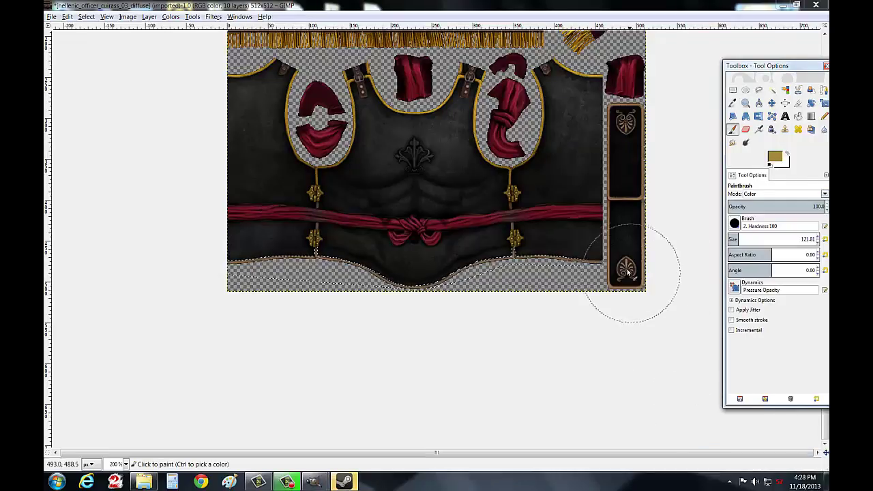
{"action": "left_click", "coordinate": [767, 195]}
{"action": "left_click", "coordinate": [755, 336]}
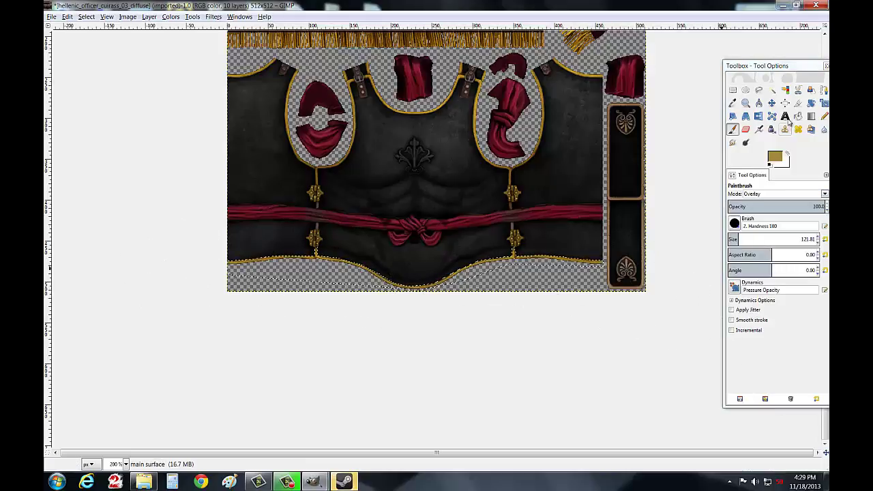
{"action": "left_click", "coordinate": [759, 90]}
{"action": "left_click", "coordinate": [125, 464]}
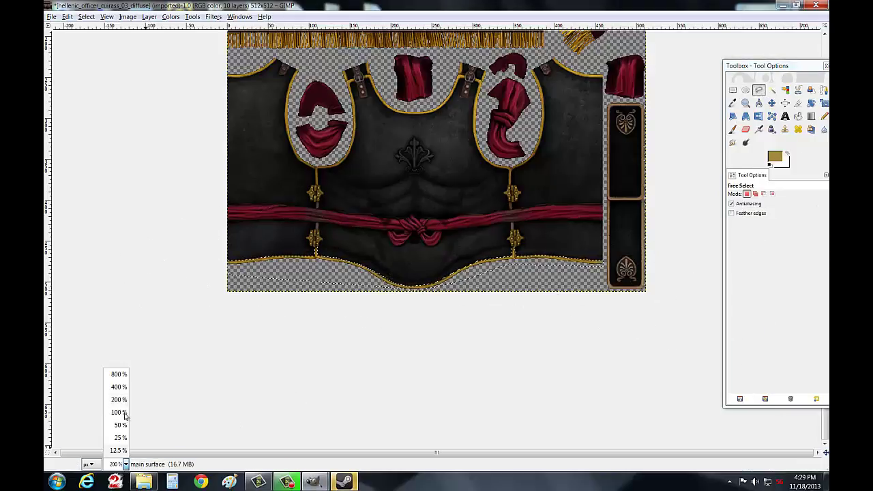
Step: Zoom to 800% and free-select the short cord piece below the gold pendant
{"action": "left_click", "coordinate": [116, 372]}
{"action": "scroll", "coordinate": [249, 370], "scroll_direction": "down", "scroll_amount": 5}
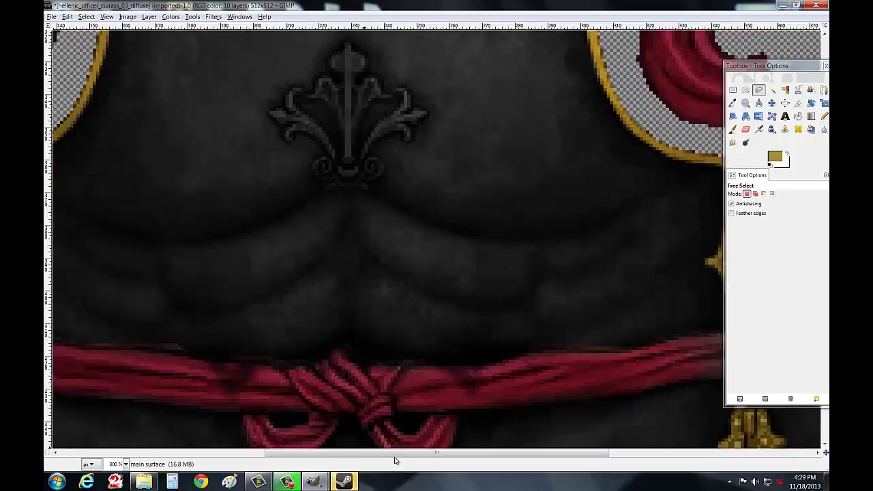
{"action": "scroll", "coordinate": [287, 354], "scroll_direction": "left", "scroll_amount": 5}
{"action": "scroll", "coordinate": [332, 334], "scroll_direction": "left", "scroll_amount": 5}
{"action": "left_click", "coordinate": [369, 300]}
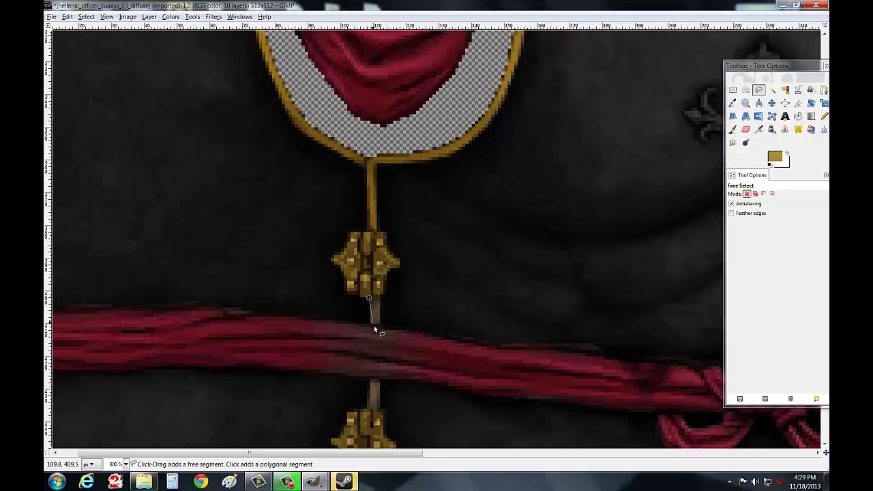
{"action": "left_click", "coordinate": [383, 323]}
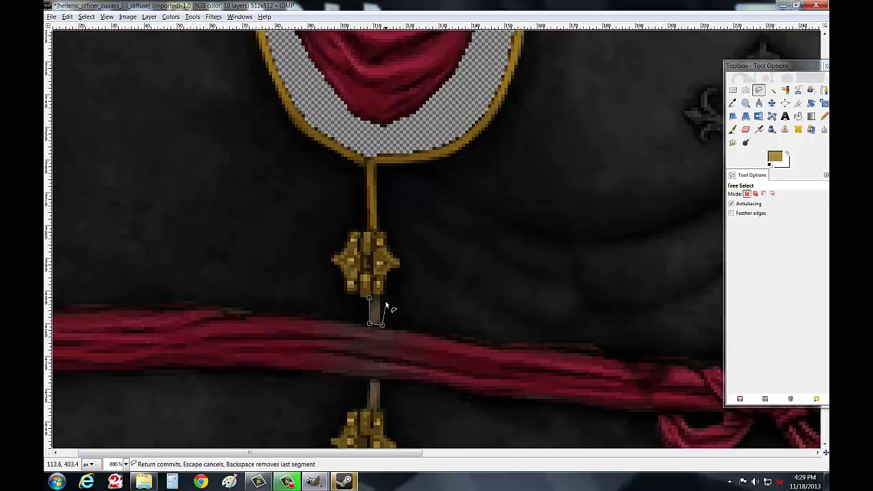
{"action": "left_click", "coordinate": [382, 298]}
{"action": "left_click", "coordinate": [369, 298]}
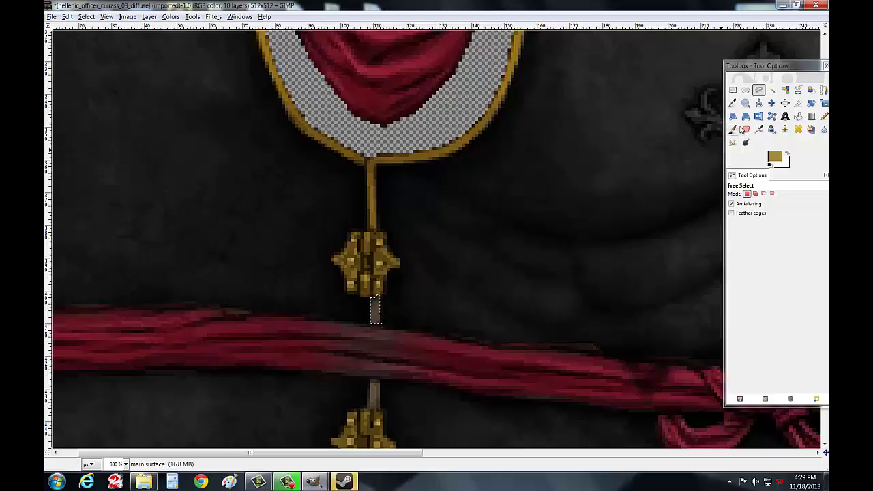
Step: Paint the cord piece gold in Color mode, reset the brush to Overlay, and undo the last stroke
{"action": "left_click", "coordinate": [733, 129]}
{"action": "left_click", "coordinate": [789, 194]}
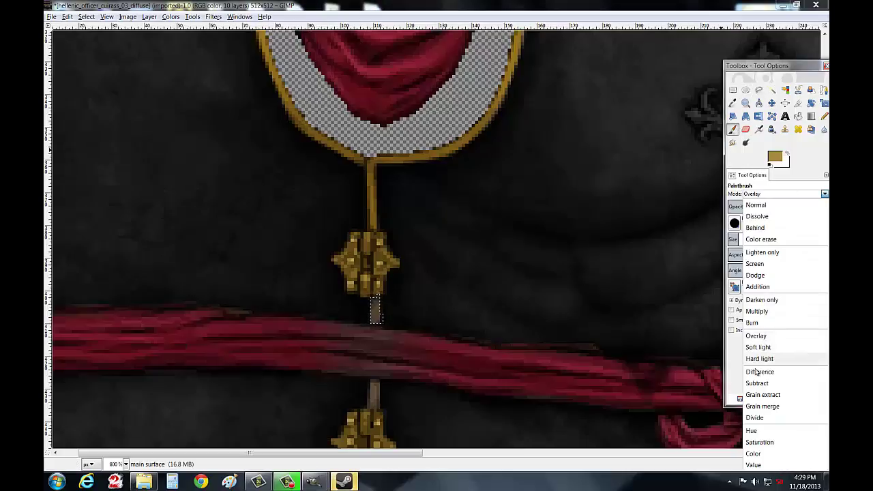
{"action": "left_click", "coordinate": [752, 453]}
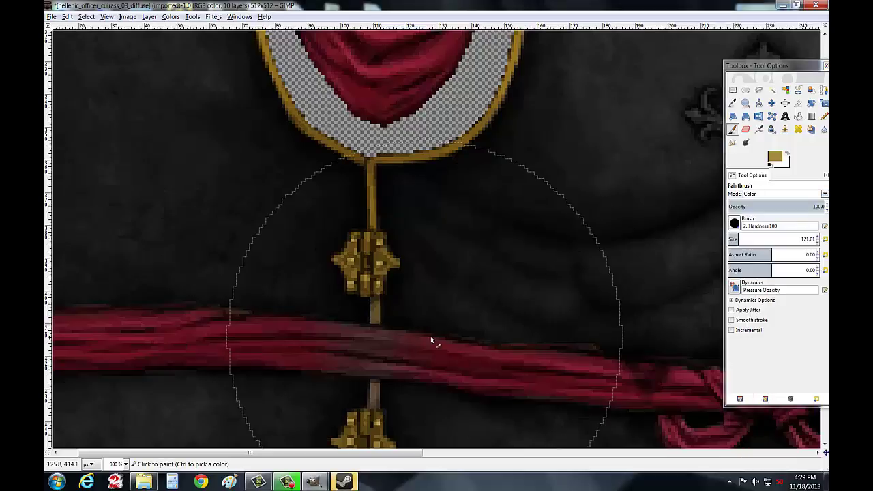
{"action": "left_click", "coordinate": [779, 194]}
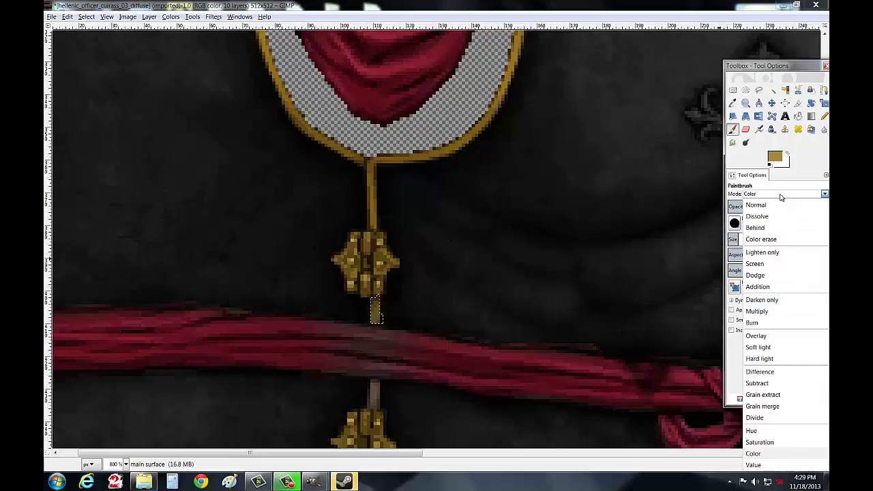
{"action": "left_click", "coordinate": [750, 335]}
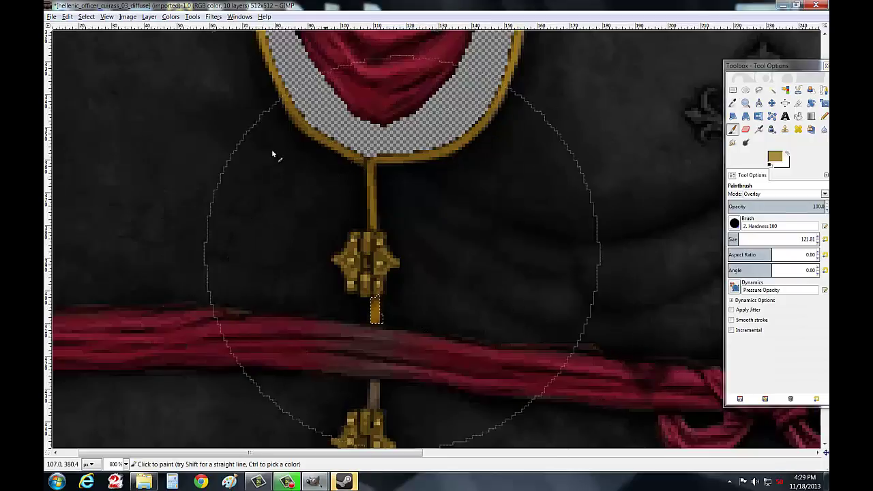
{"action": "left_click", "coordinate": [68, 17]}
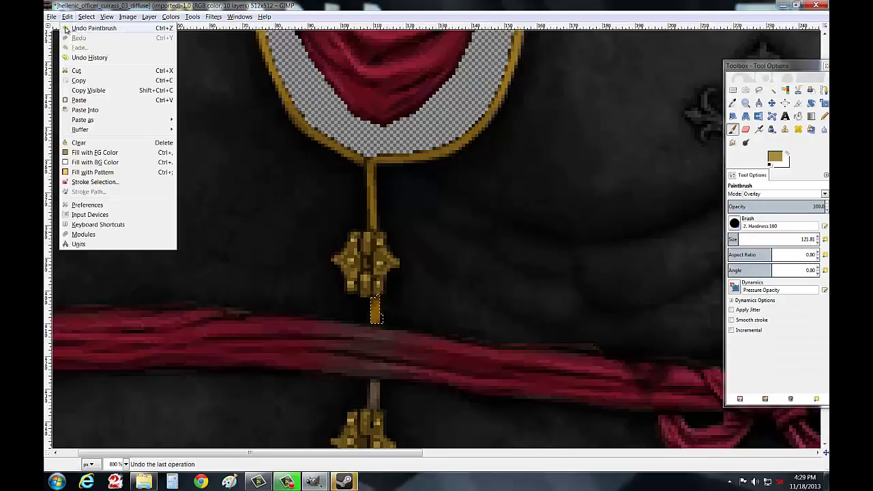
{"action": "left_click", "coordinate": [65, 30]}
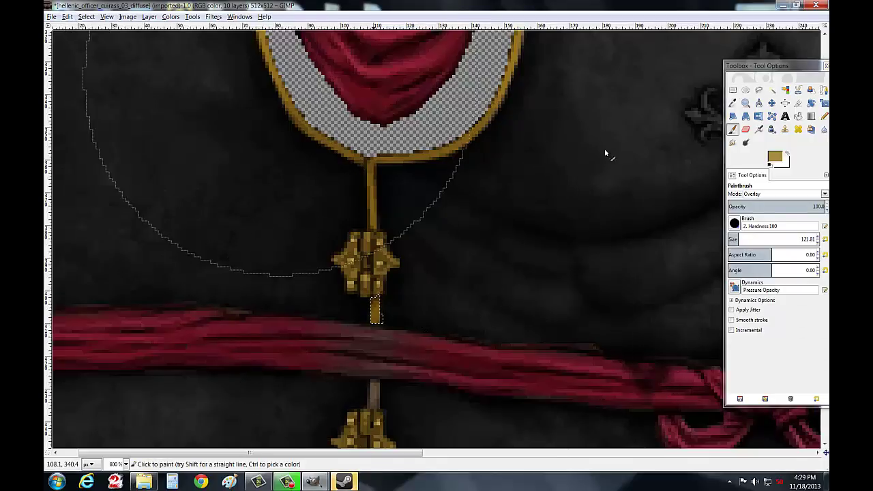
Step: Outline the strap below the ribbon and paint it gold in Color mode, then restore Overlay
{"action": "left_click", "coordinate": [758, 90]}
{"action": "scroll", "coordinate": [459, 176], "scroll_direction": "down", "scroll_amount": 5}
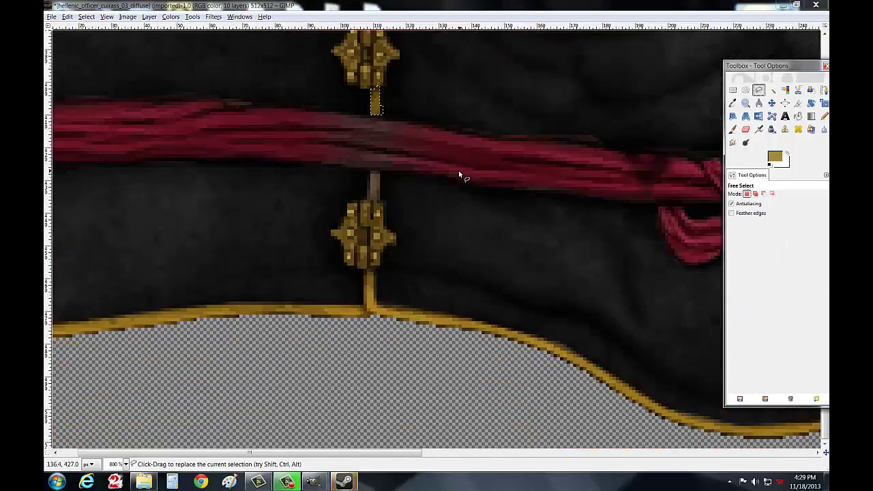
{"action": "left_click", "coordinate": [368, 172]}
{"action": "left_click", "coordinate": [380, 203]}
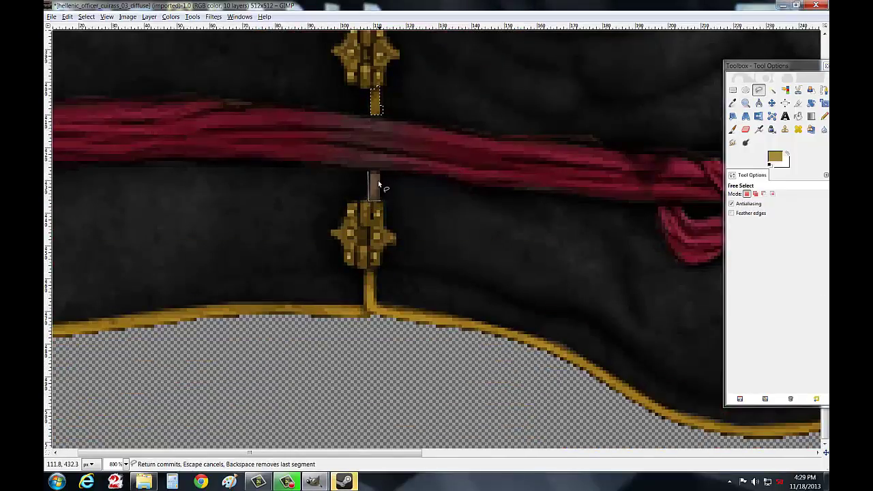
{"action": "left_click", "coordinate": [368, 172]}
{"action": "left_click", "coordinate": [368, 172]}
{"action": "left_click", "coordinate": [733, 129]}
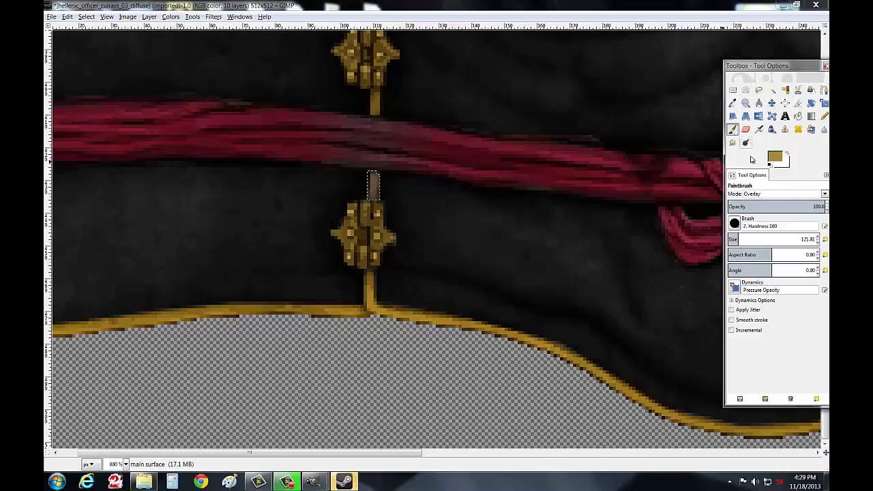
{"action": "left_click", "coordinate": [764, 194]}
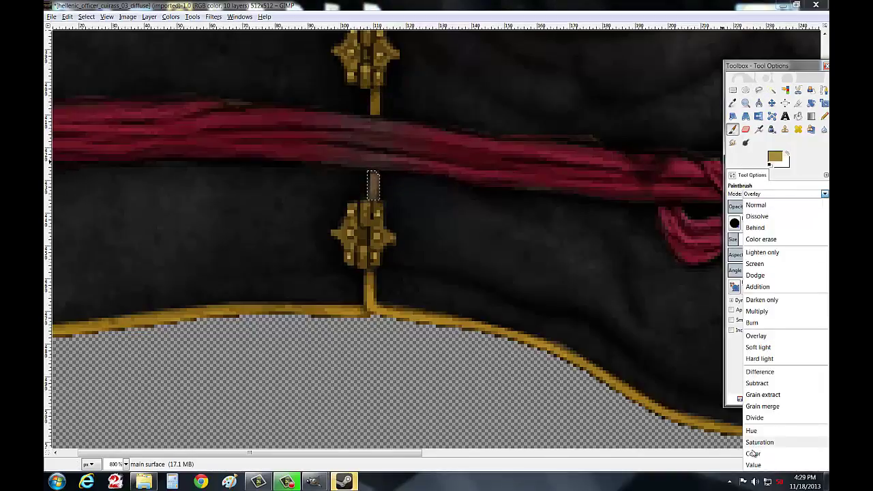
{"action": "left_click", "coordinate": [760, 452]}
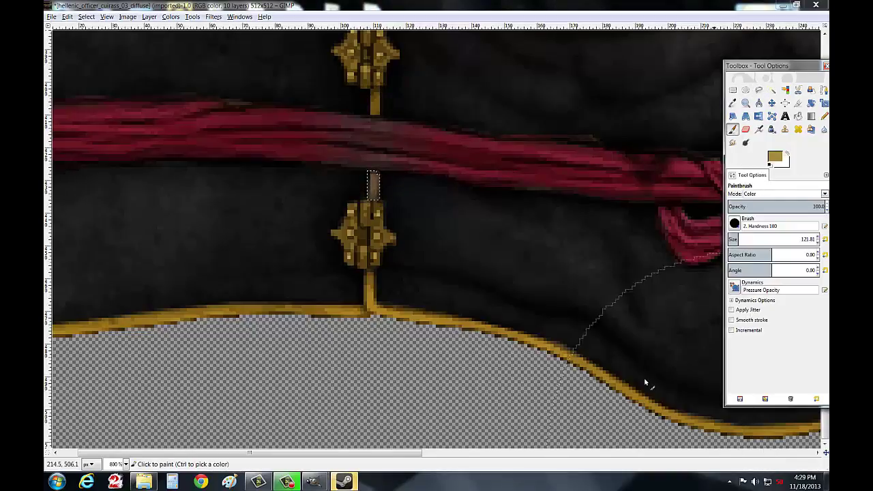
{"action": "left_click", "coordinate": [768, 195]}
{"action": "left_click", "coordinate": [756, 336]}
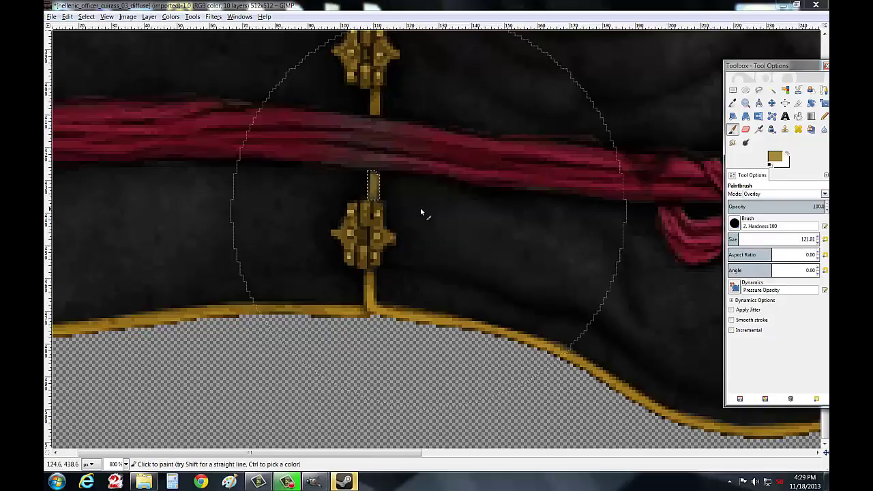
{"action": "left_click_drag", "start_coordinate": [387, 453], "coordinate": [697, 453]}
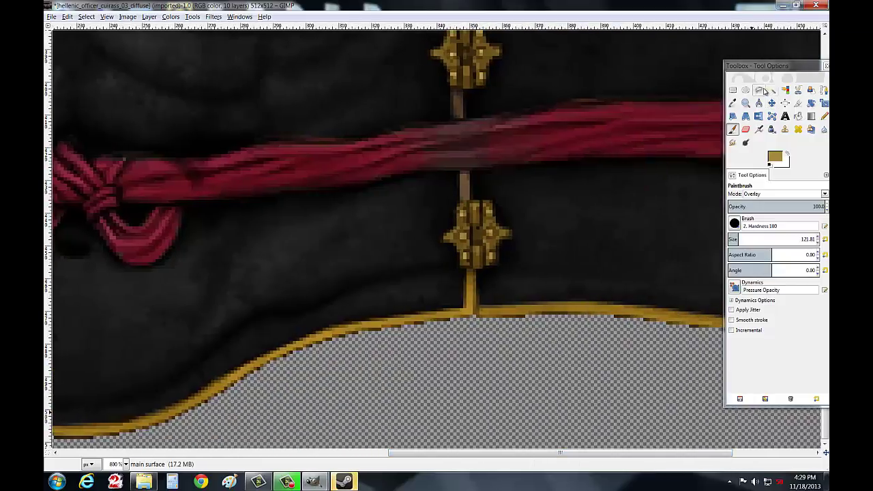
Step: Outline the strap above the lower clasp and paint it gold in Color mode, then restore Overlay
{"action": "left_click", "coordinate": [763, 90]}
{"action": "left_click", "coordinate": [458, 172]}
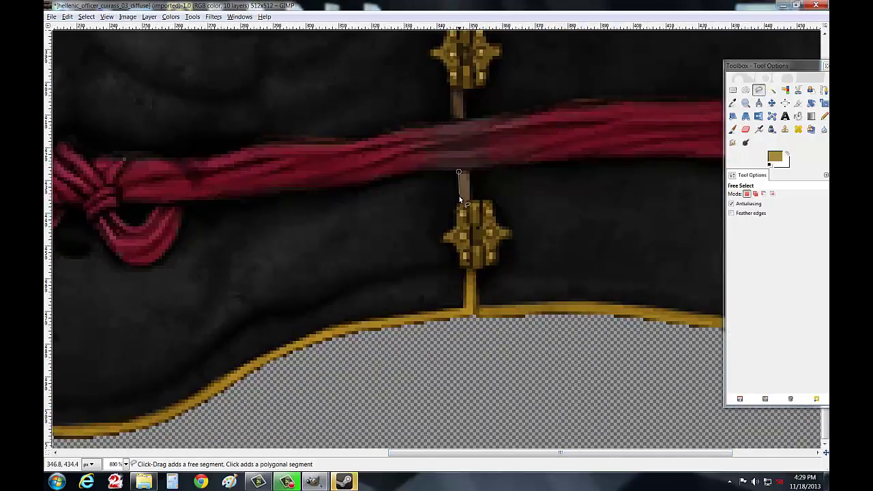
{"action": "left_click", "coordinate": [470, 200]}
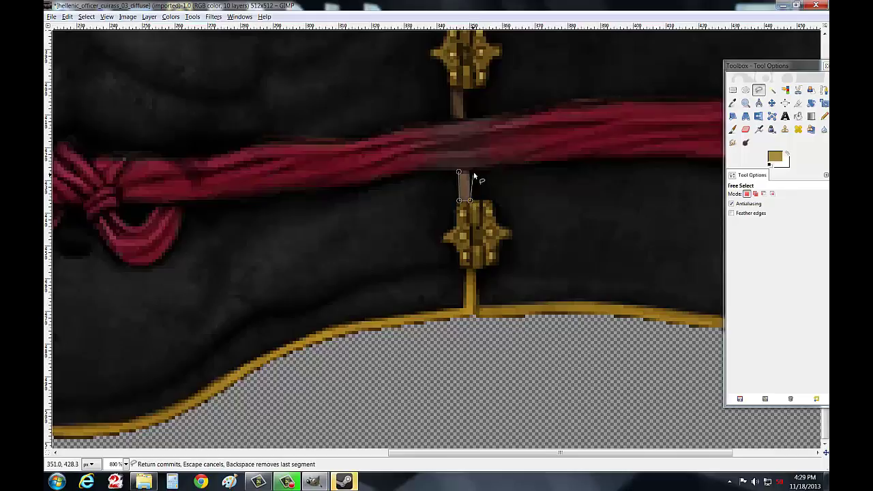
{"action": "left_click", "coordinate": [458, 170]}
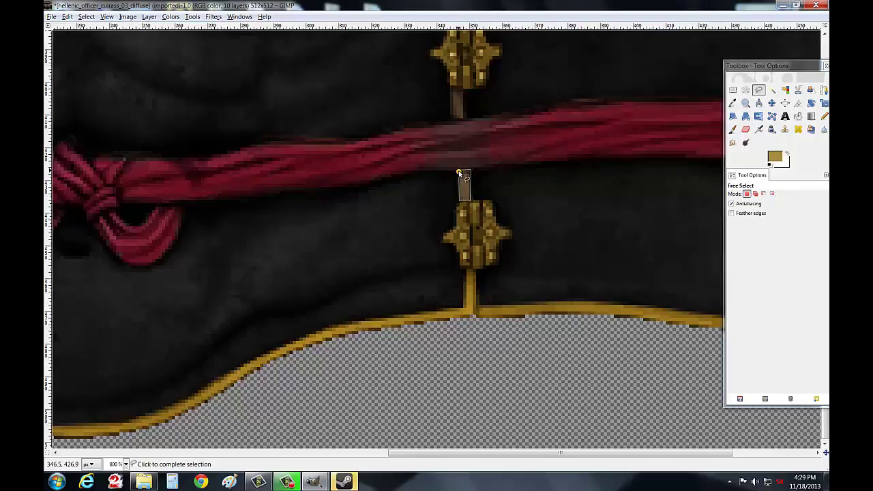
{"action": "left_click", "coordinate": [733, 128]}
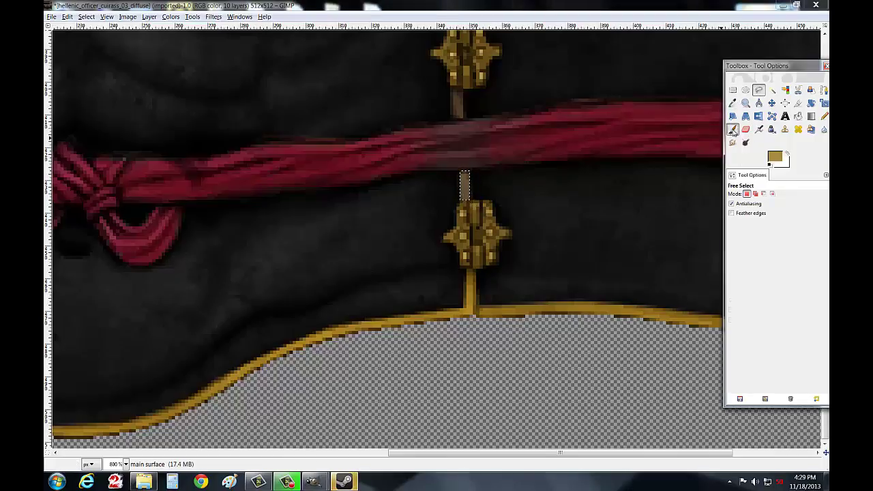
{"action": "left_click", "coordinate": [784, 193]}
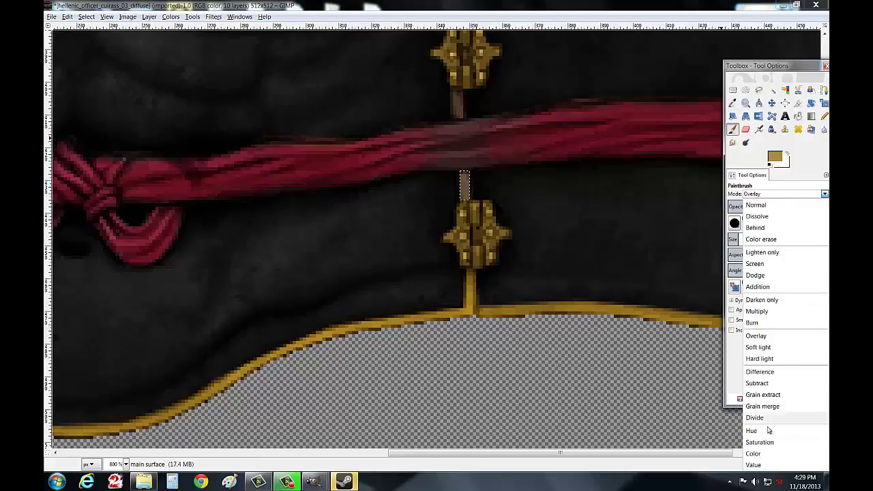
{"action": "left_click", "coordinate": [755, 454]}
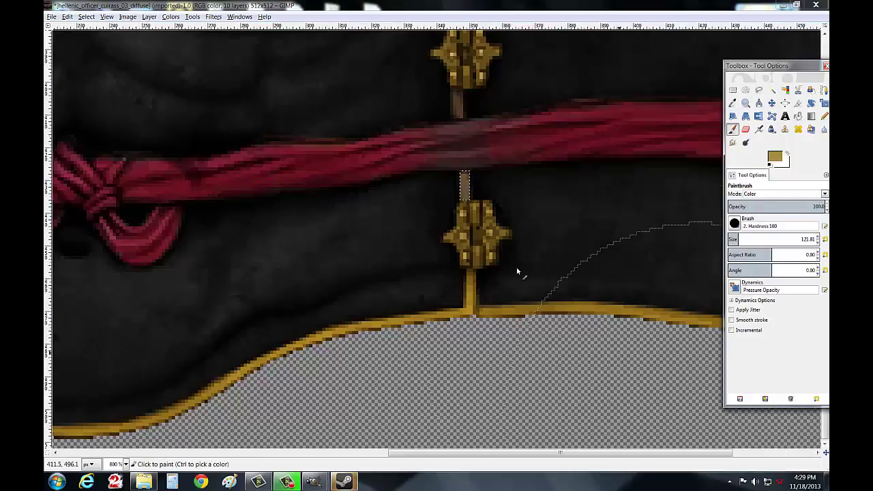
{"action": "left_click", "coordinate": [766, 197]}
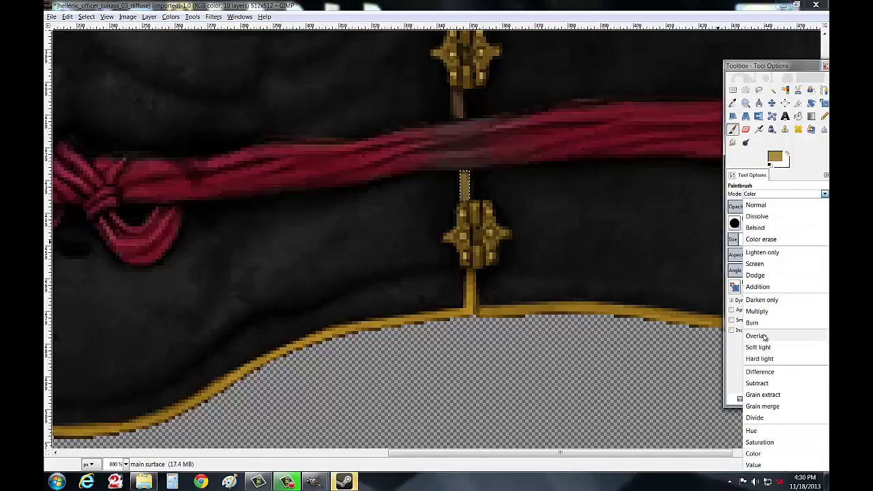
{"action": "left_click", "coordinate": [755, 333]}
Step: Outline the strap under the top clasp and paint it gold in Color mode, then restore Overlay
{"action": "left_click", "coordinate": [759, 90]}
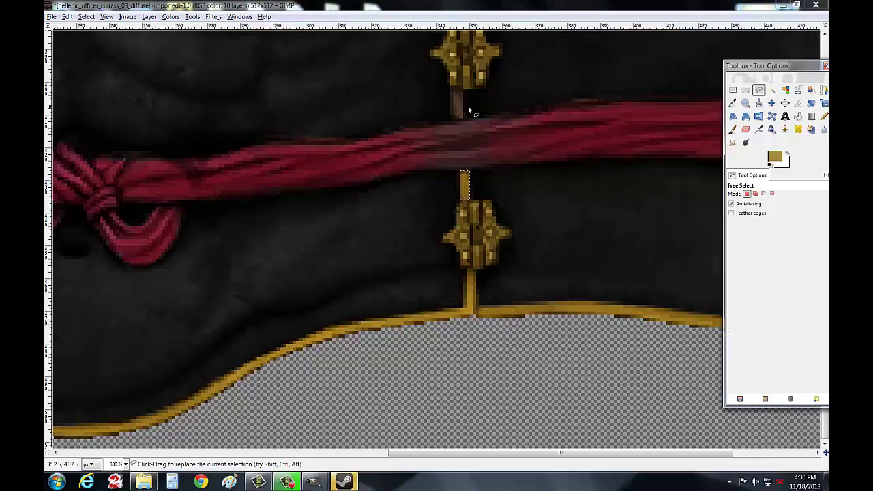
{"action": "left_click", "coordinate": [450, 85]}
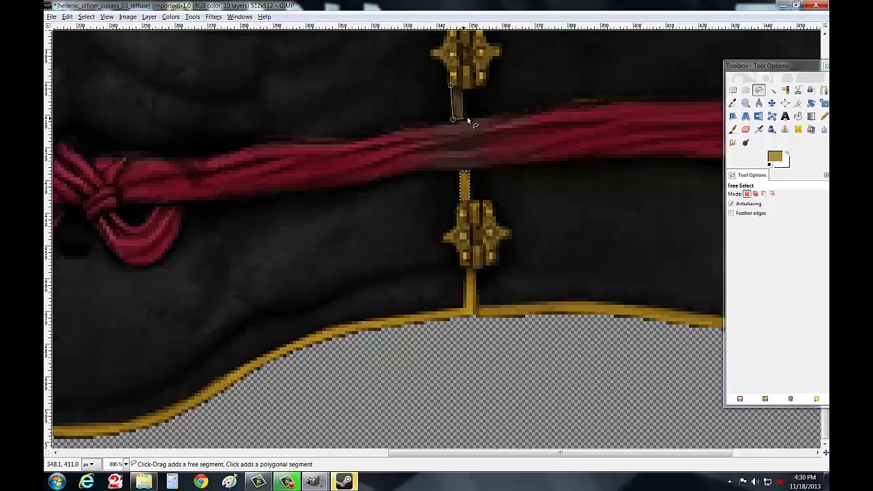
{"action": "left_click", "coordinate": [462, 119]}
{"action": "left_click", "coordinate": [462, 92]}
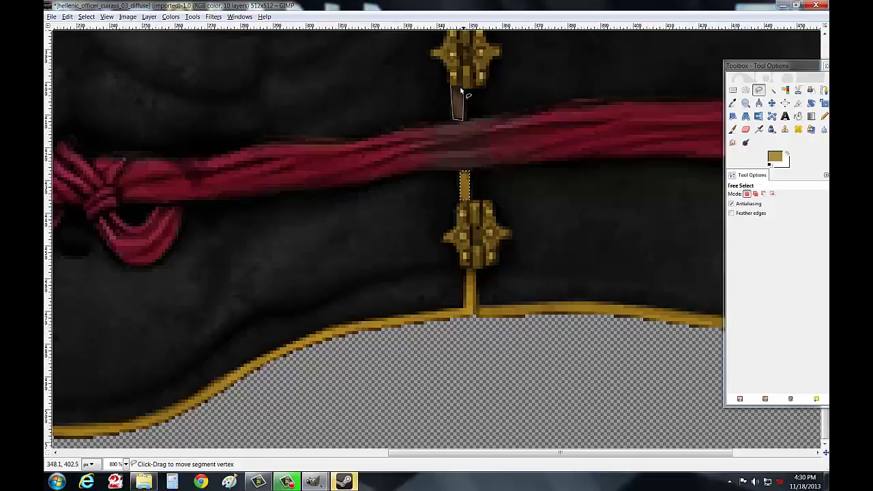
{"action": "left_click", "coordinate": [451, 84]}
{"action": "left_click", "coordinate": [733, 129]}
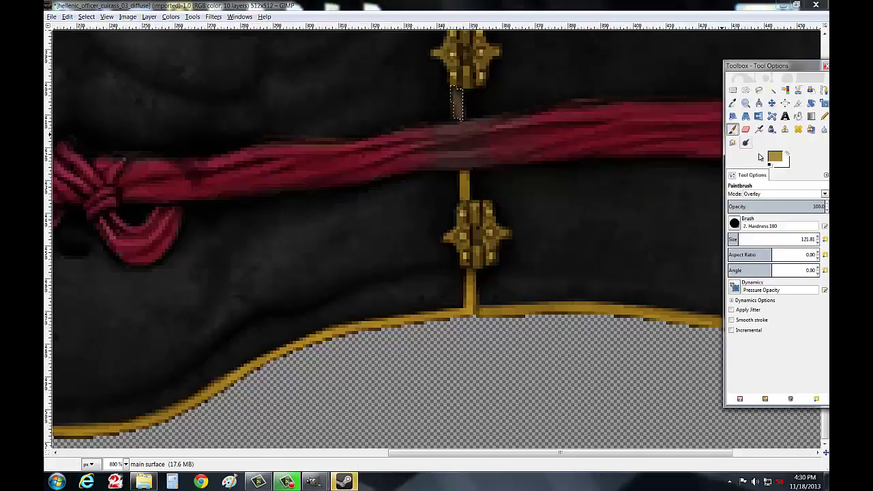
{"action": "left_click", "coordinate": [780, 194]}
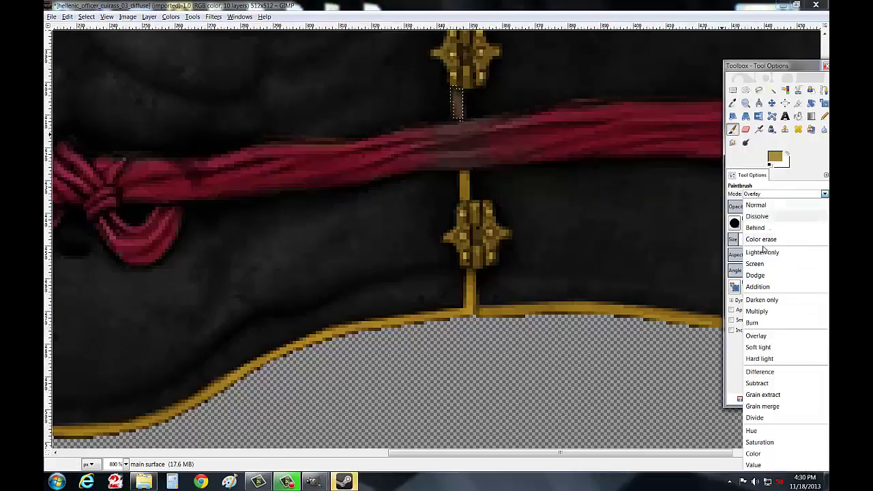
{"action": "left_click", "coordinate": [764, 455]}
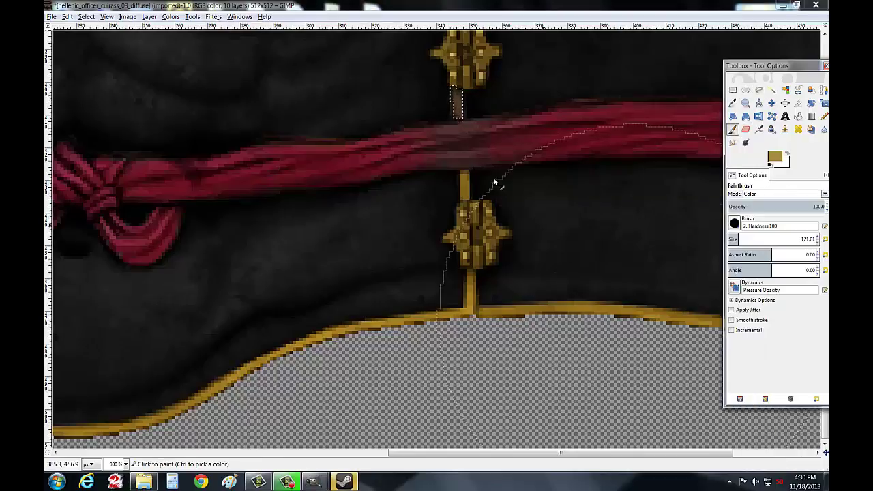
{"action": "left_click", "coordinate": [768, 195]}
{"action": "left_click", "coordinate": [769, 338]}
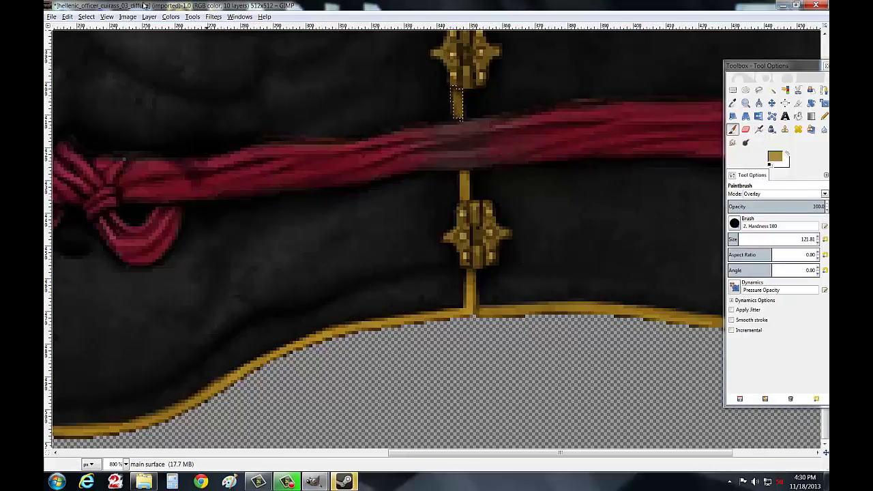
Step: Clear the selection with Select > None
{"action": "left_click", "coordinate": [87, 17]}
{"action": "left_click", "coordinate": [98, 41]}
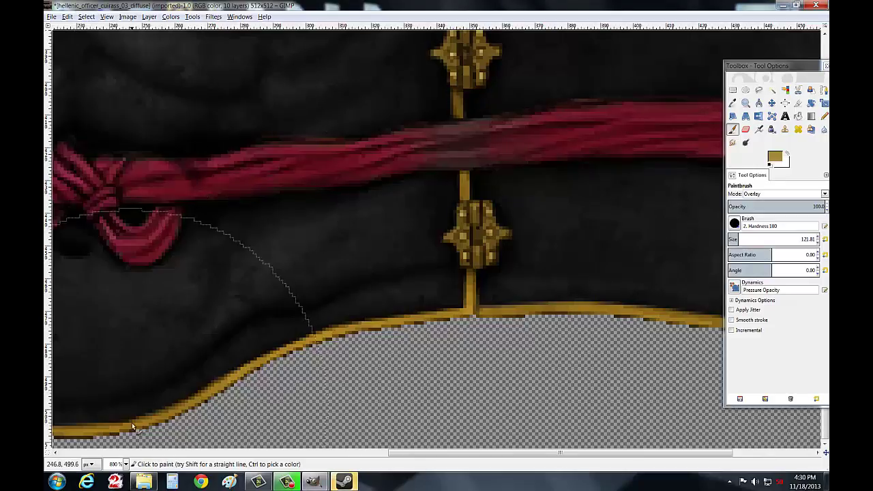
{"action": "left_click", "coordinate": [126, 464]}
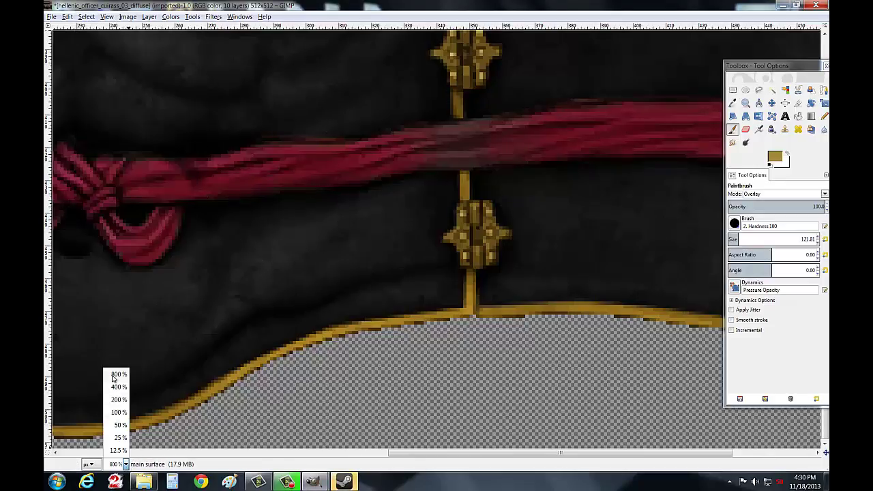
Step: Zoom to 200% and open hellenic_officer_cuirass_03_diffuse.dds, accepting the Load DDS defaults
{"action": "left_click", "coordinate": [119, 399]}
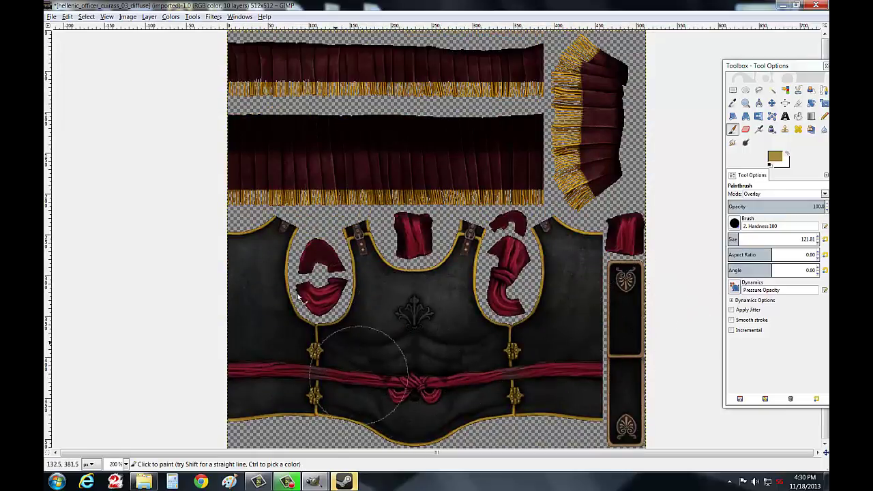
{"action": "left_click", "coordinate": [52, 16]}
{"action": "left_click", "coordinate": [81, 52]}
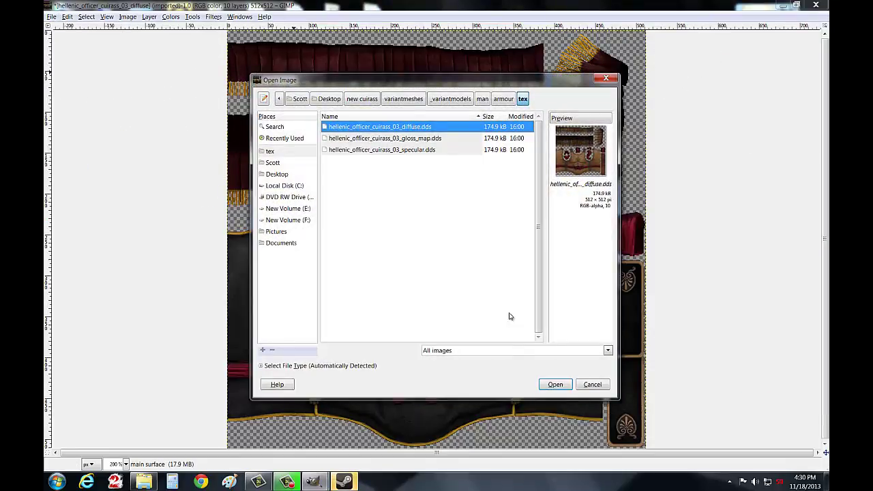
{"action": "left_click", "coordinate": [555, 385]}
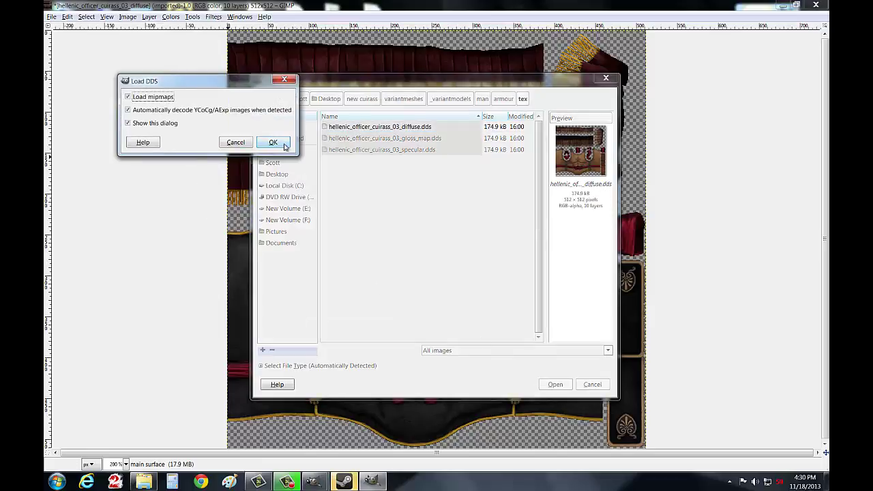
{"action": "left_click", "coordinate": [285, 146]}
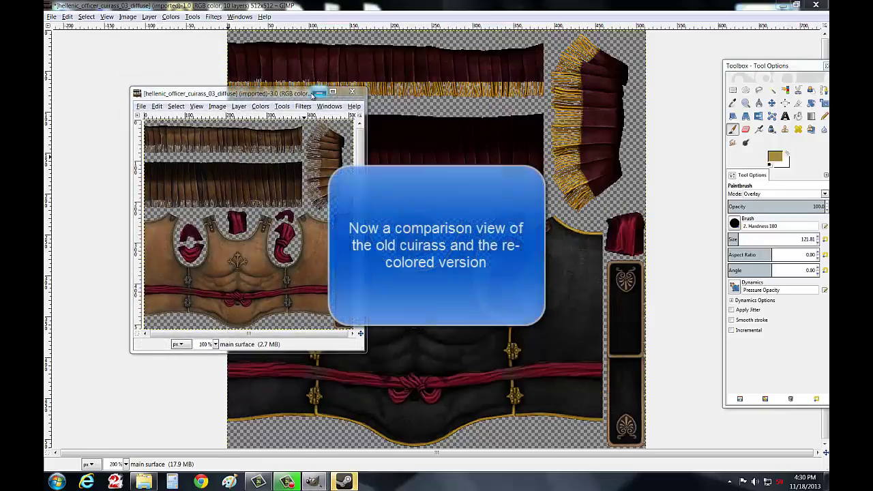
Step: Zoom to 100%, rearrange the image windows, and close the Untitled emblem image without saving
{"action": "left_click_drag", "start_coordinate": [313, 96], "coordinate": [259, 88]}
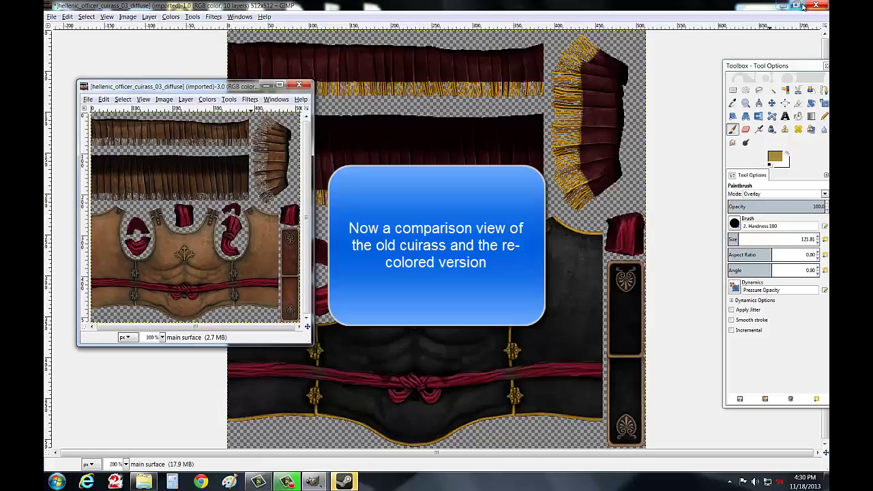
{"action": "left_click", "coordinate": [126, 464]}
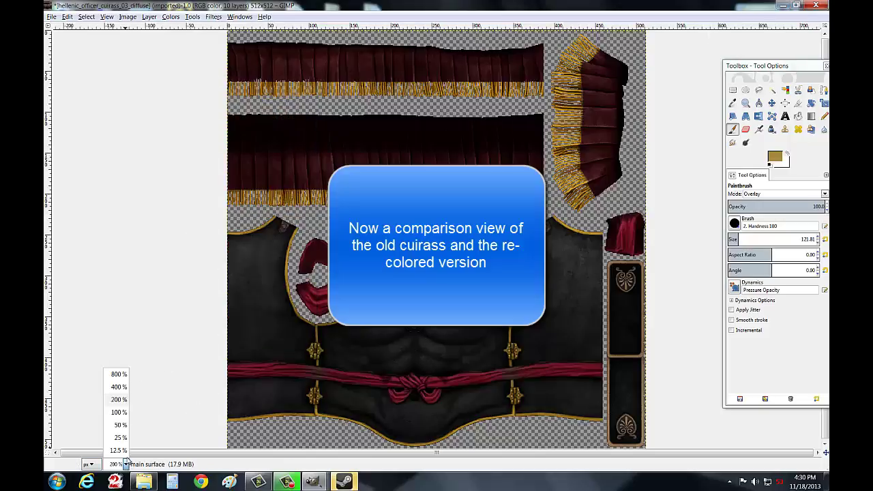
{"action": "left_click", "coordinate": [120, 412]}
{"action": "left_click", "coordinate": [795, 6]}
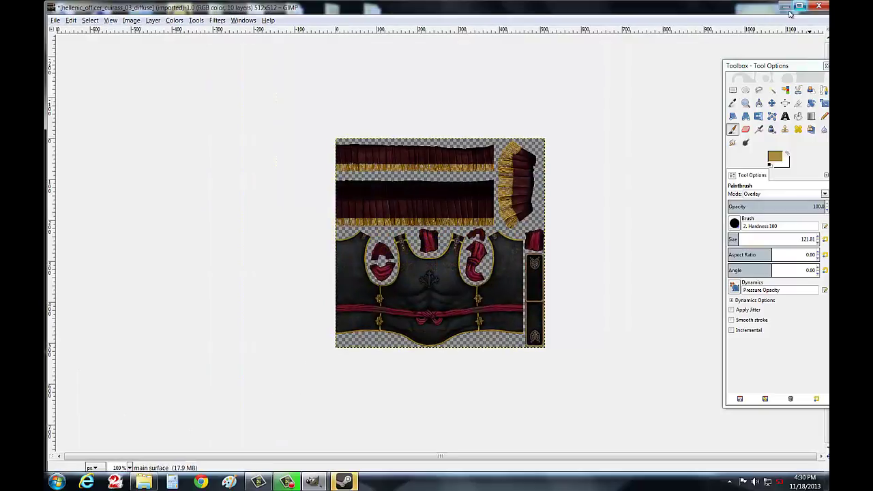
{"action": "left_click_drag", "start_coordinate": [724, 14], "coordinate": [615, 42]}
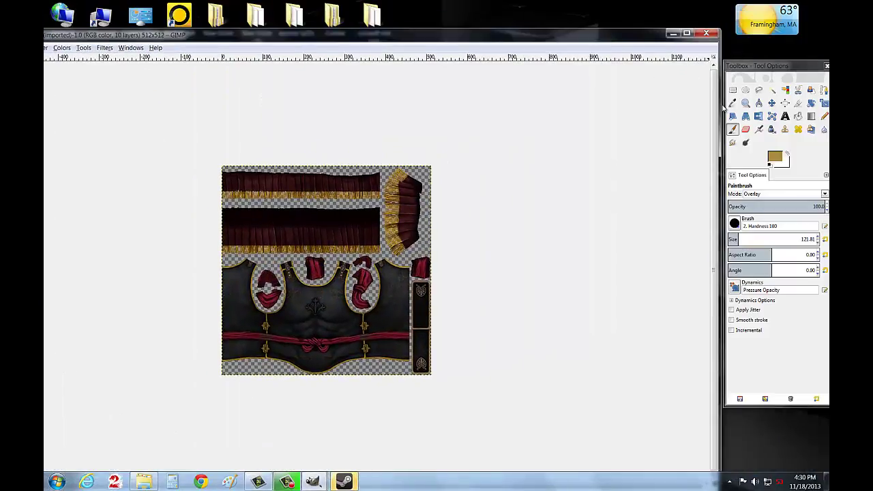
{"action": "left_click_drag", "start_coordinate": [720, 106], "coordinate": [242, 123]}
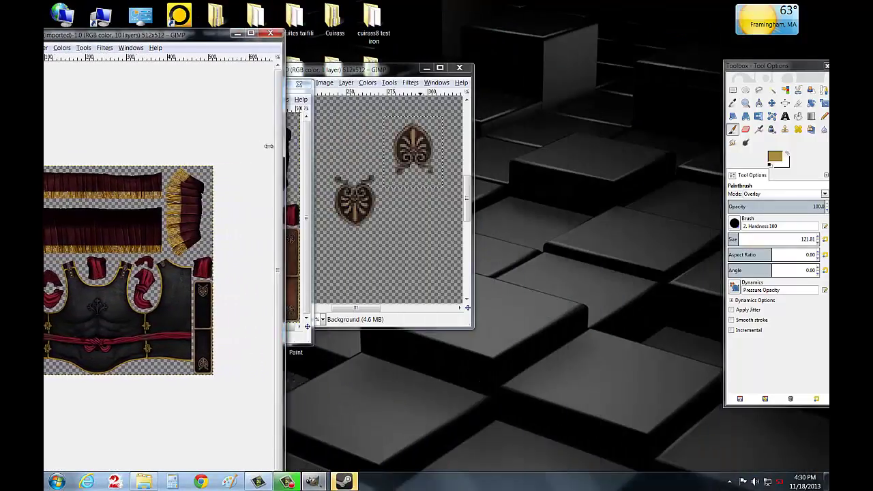
{"action": "left_click_drag", "start_coordinate": [158, 35], "coordinate": [158, 241]}
{"action": "left_click_drag", "start_coordinate": [398, 69], "coordinate": [536, 64]}
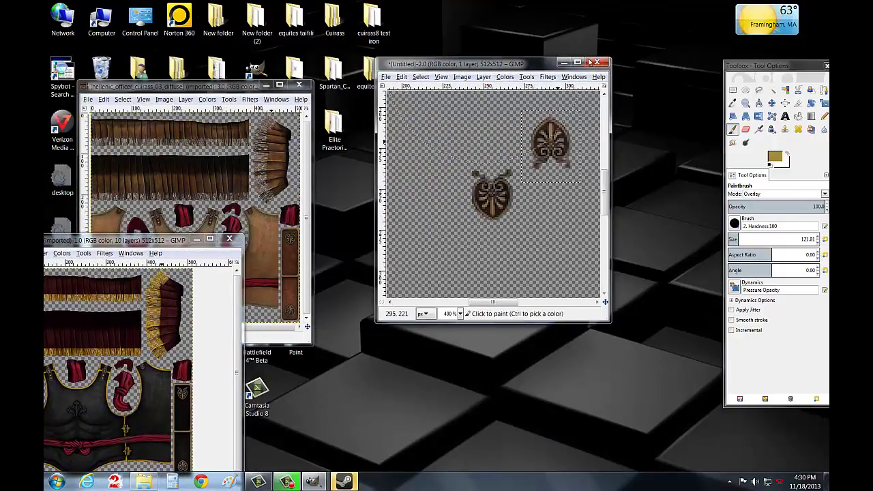
{"action": "left_click", "coordinate": [597, 62]}
{"action": "left_click", "coordinate": [508, 242]}
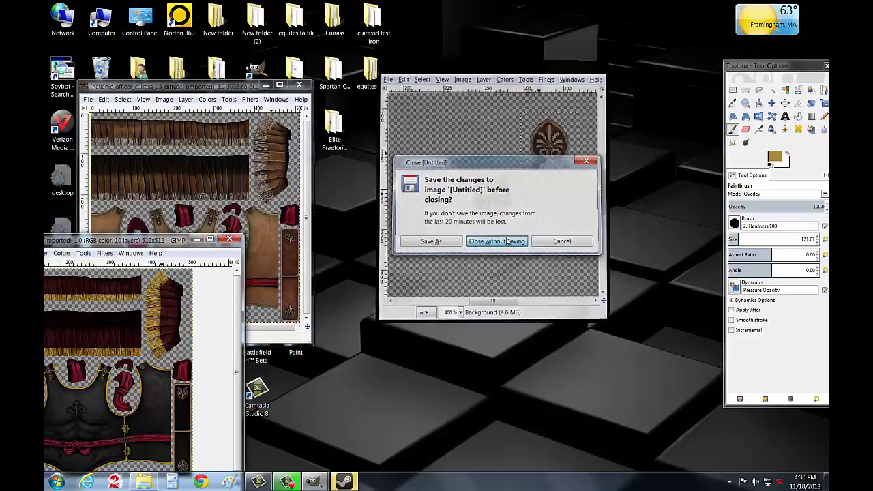
Step: Tile the original and recoloured cuirass texture windows side by side
{"action": "left_click_drag", "start_coordinate": [172, 240], "coordinate": [585, 92]}
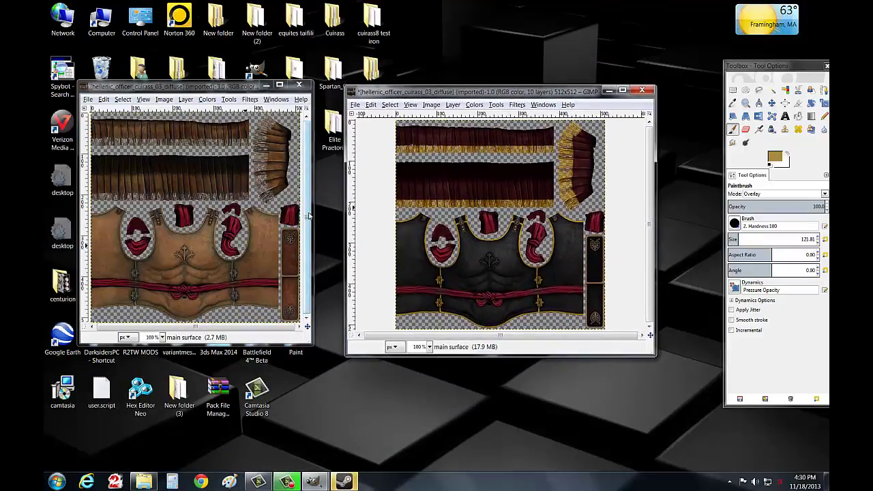
{"action": "left_click_drag", "start_coordinate": [313, 215], "coordinate": [340, 216]}
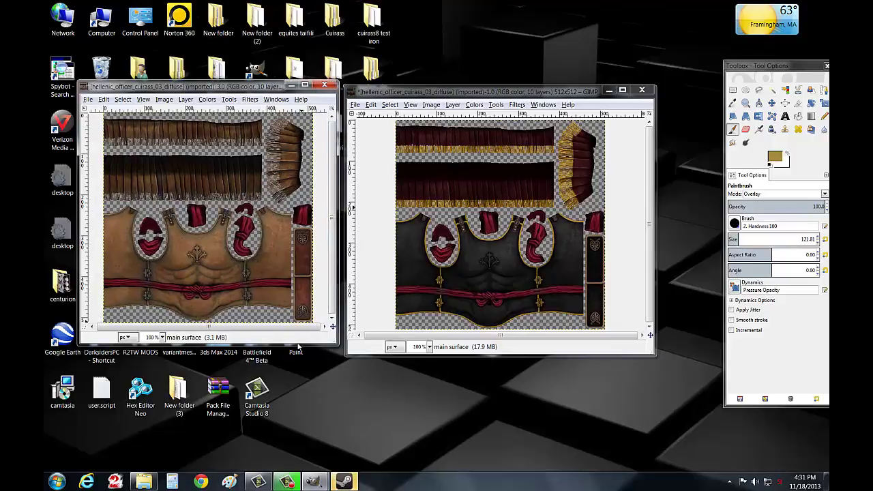
{"action": "left_click_drag", "start_coordinate": [296, 345], "coordinate": [297, 373]}
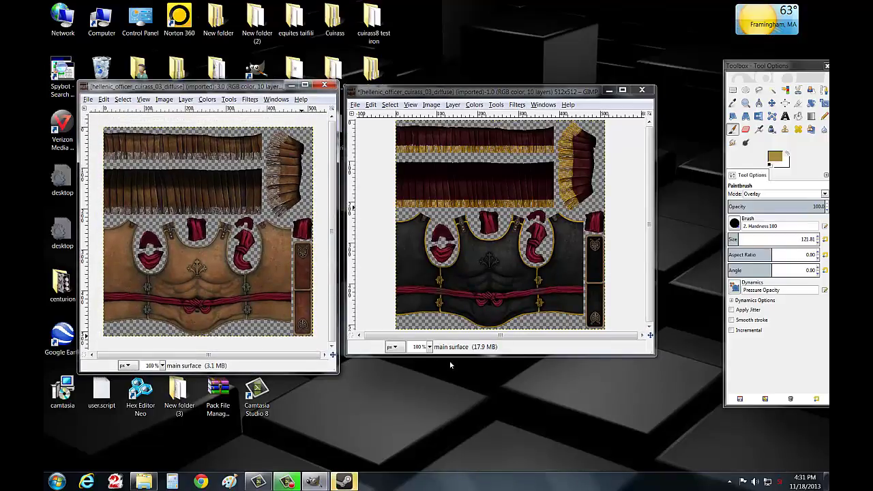
{"action": "left_click", "coordinate": [454, 355]}
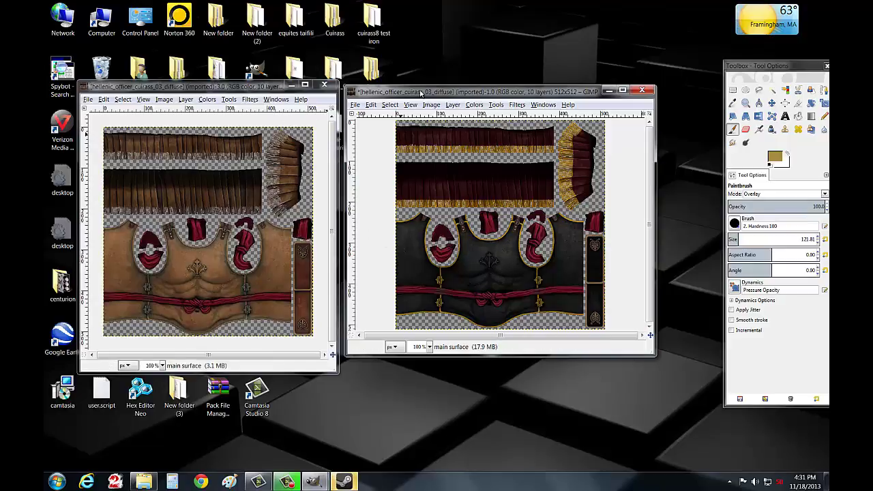
{"action": "left_click_drag", "start_coordinate": [420, 93], "coordinate": [444, 91]}
{"action": "left_click_drag", "start_coordinate": [262, 89], "coordinate": [288, 85]}
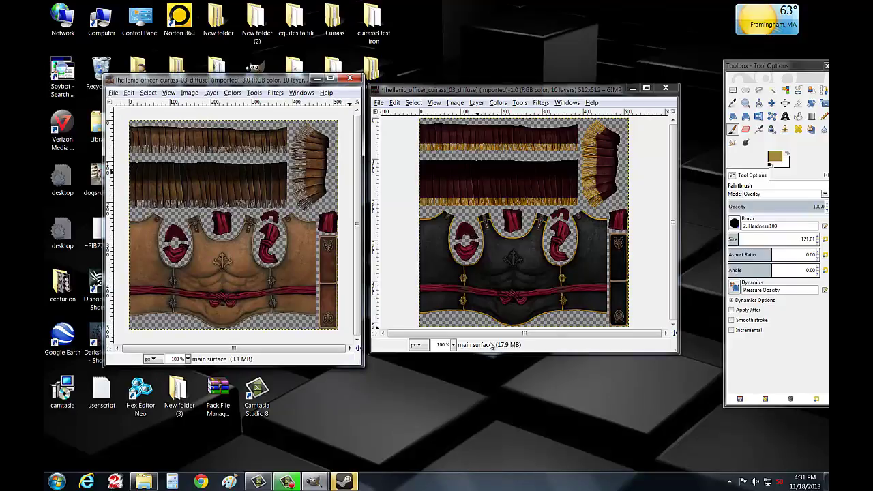
Step: Close the original and export the recoloured texture as hellenic_officer_cuirass_xx_diffuse.dds in the new cuirass folder
{"action": "left_click", "coordinate": [379, 102]}
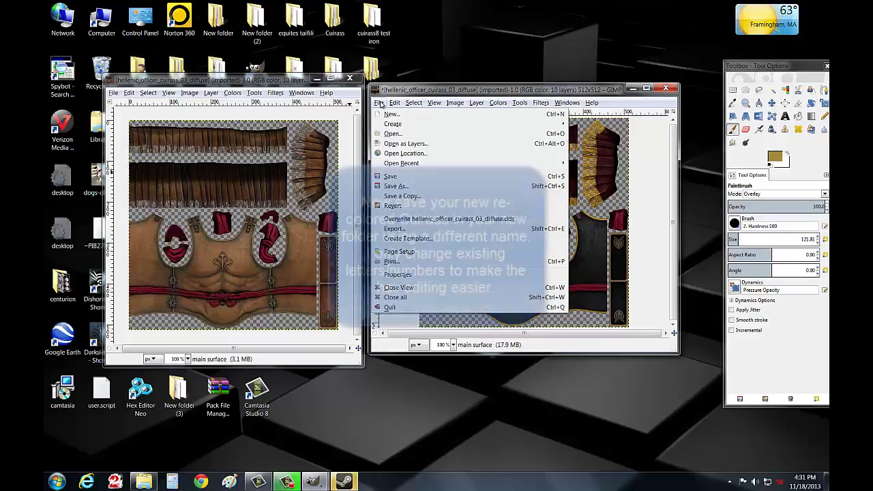
{"action": "left_click", "coordinate": [350, 78]}
{"action": "left_click", "coordinate": [379, 102]}
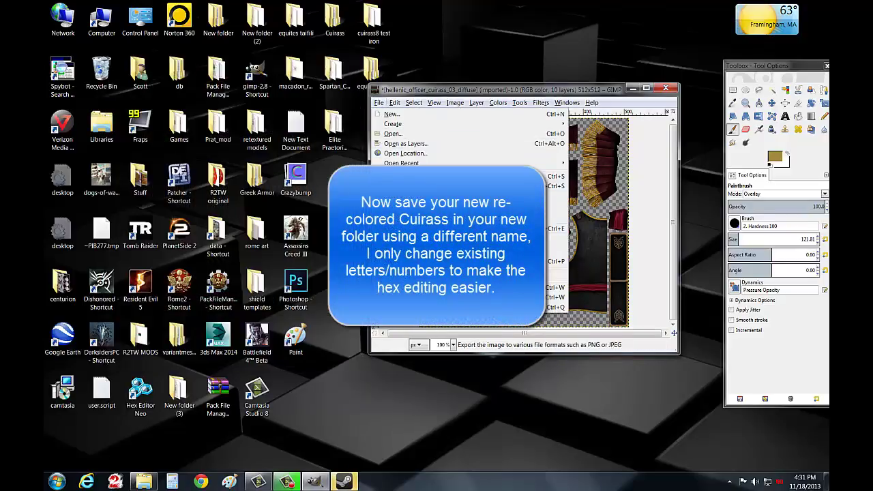
{"action": "left_click", "coordinate": [409, 228]}
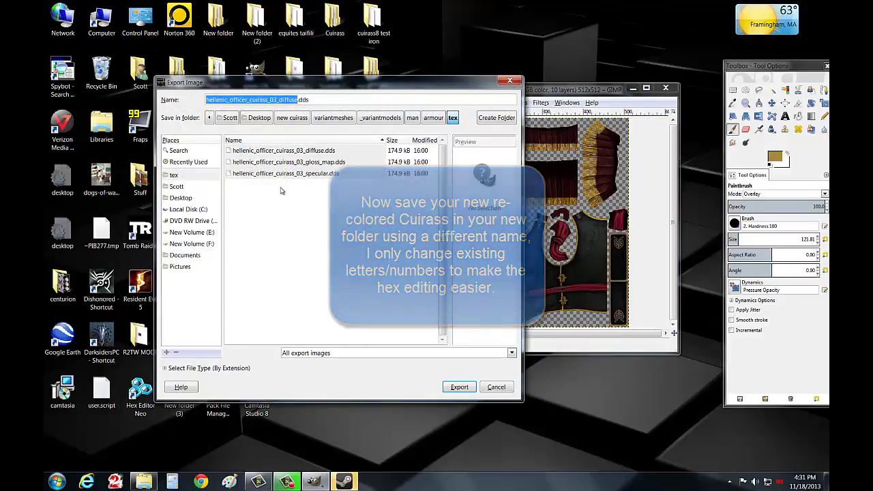
{"action": "left_click", "coordinate": [279, 101]}
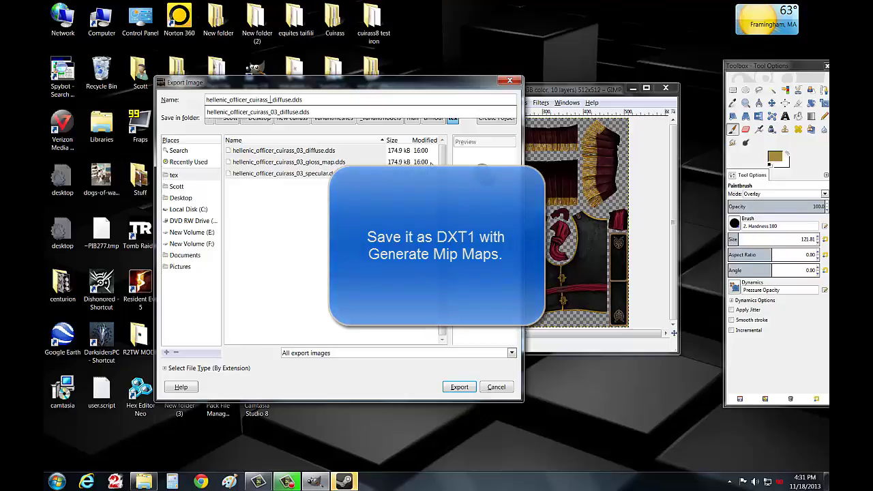
{"action": "type", "text": "xx"}
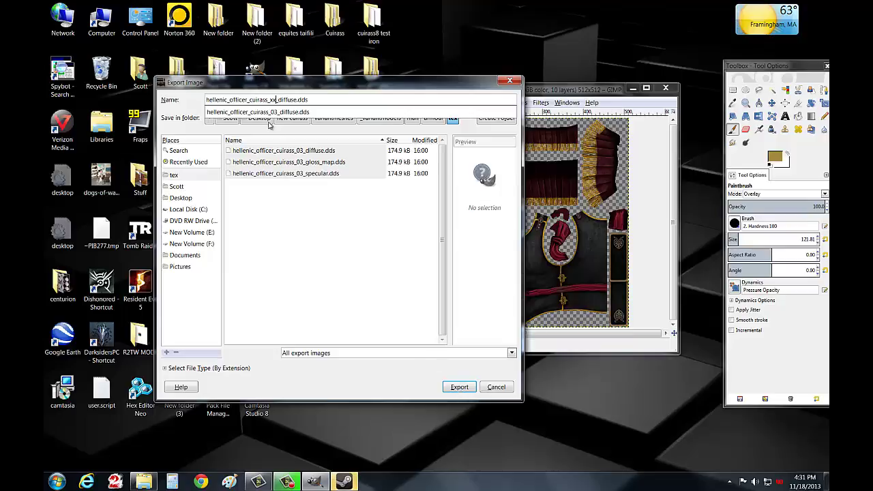
{"action": "left_click", "coordinate": [290, 118]}
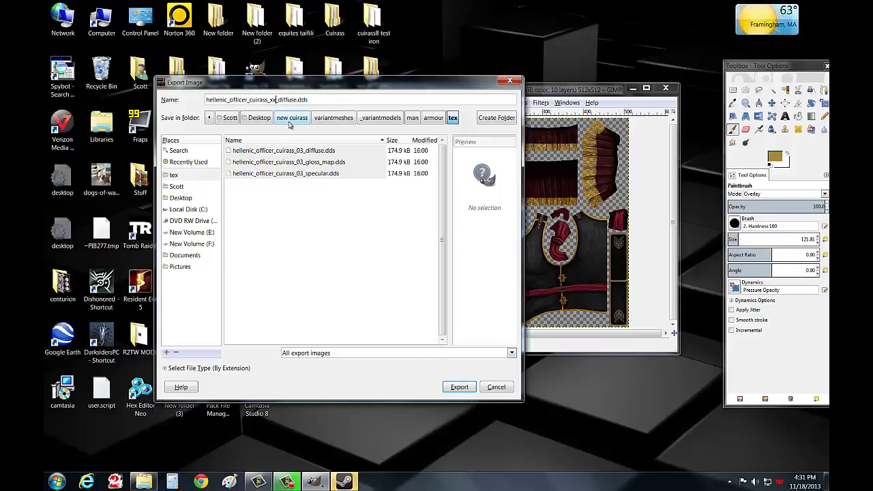
{"action": "left_click", "coordinate": [460, 387]}
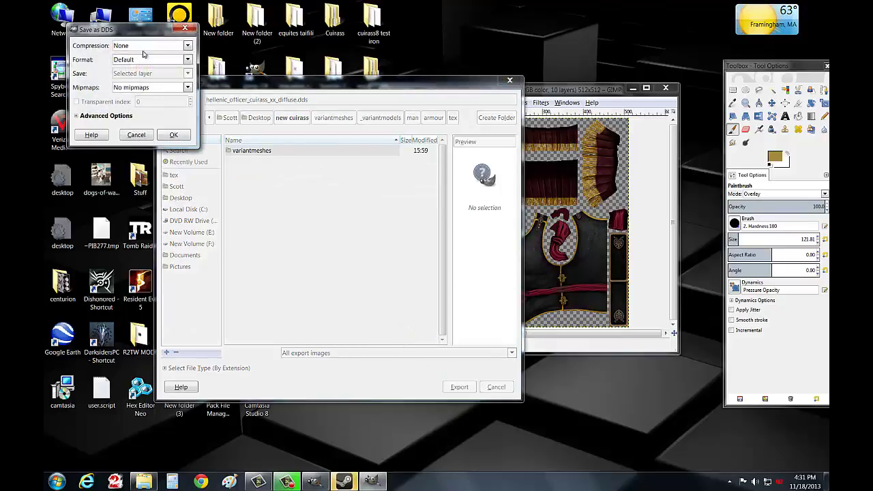
Step: Choose BC1/DXT1 compression with generated mipmaps in the DDS export options
{"action": "left_click", "coordinate": [147, 45]}
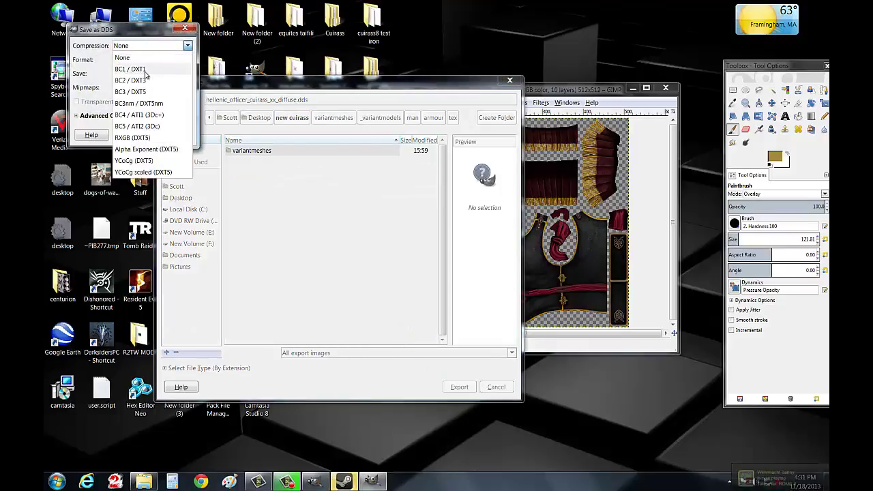
{"action": "left_click", "coordinate": [146, 70]}
{"action": "left_click", "coordinate": [158, 87]}
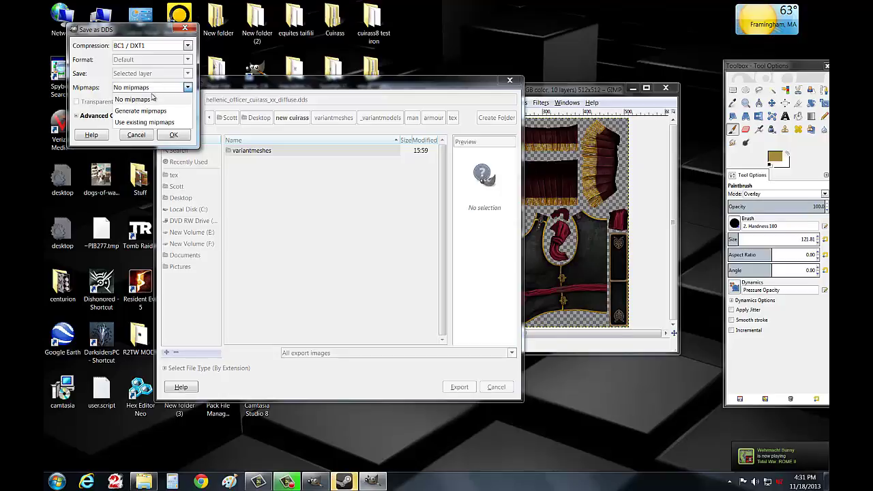
{"action": "left_click", "coordinate": [150, 111]}
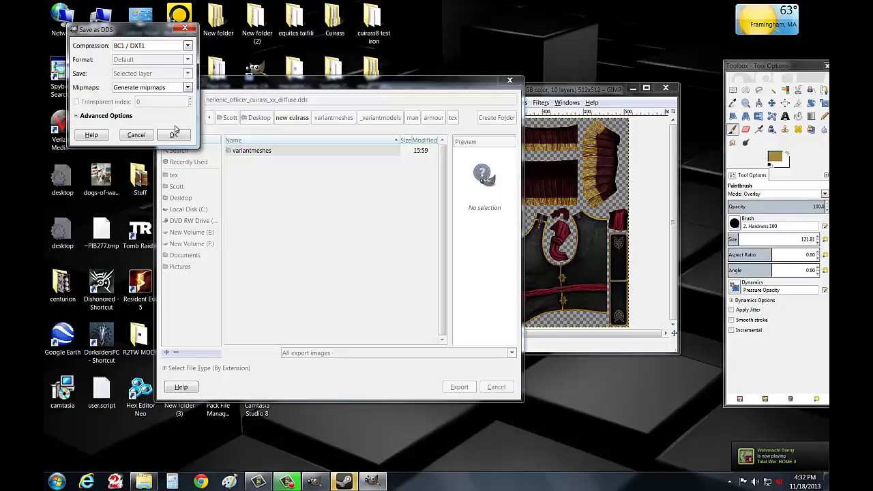
{"action": "left_click", "coordinate": [173, 134]}
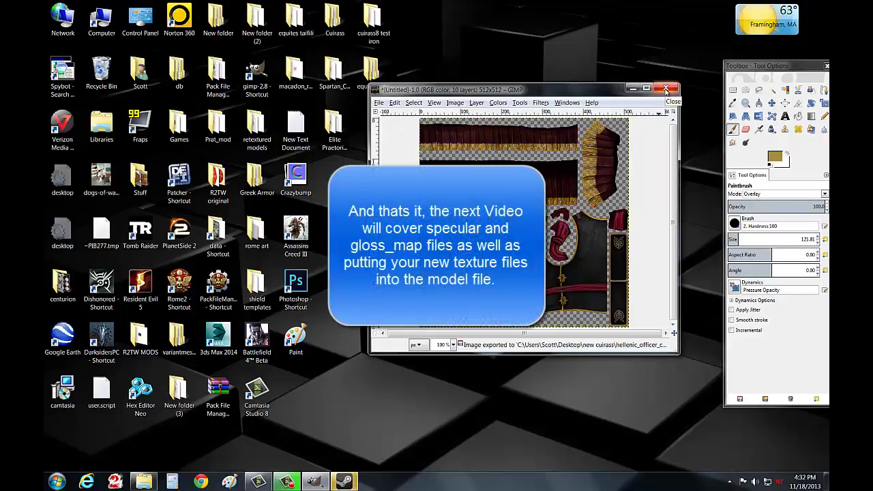
Step: Close the exported image without saving
{"action": "left_click", "coordinate": [666, 89]}
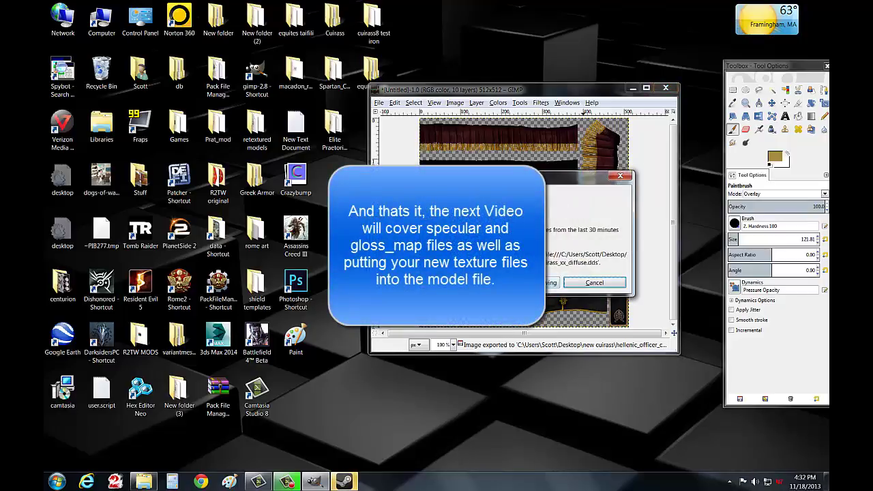
{"action": "left_click", "coordinate": [550, 282]}
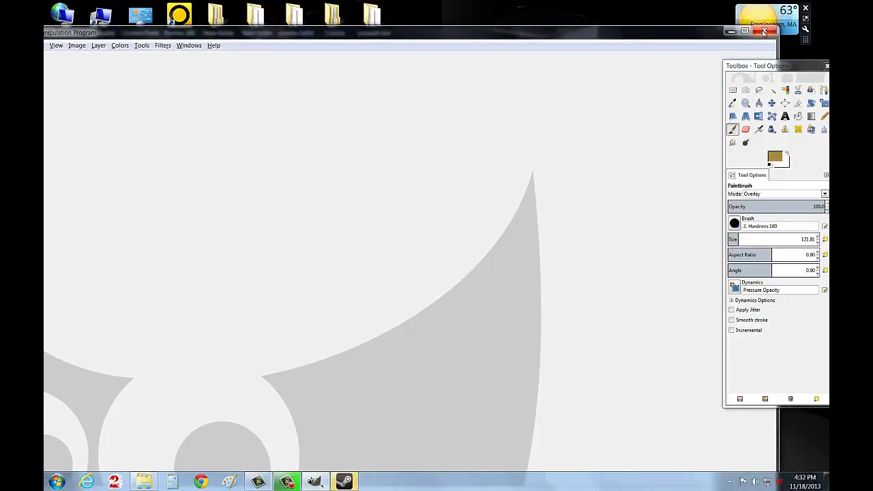
{"action": "left_click_drag", "start_coordinate": [367, 37], "coordinate": [442, 27]}
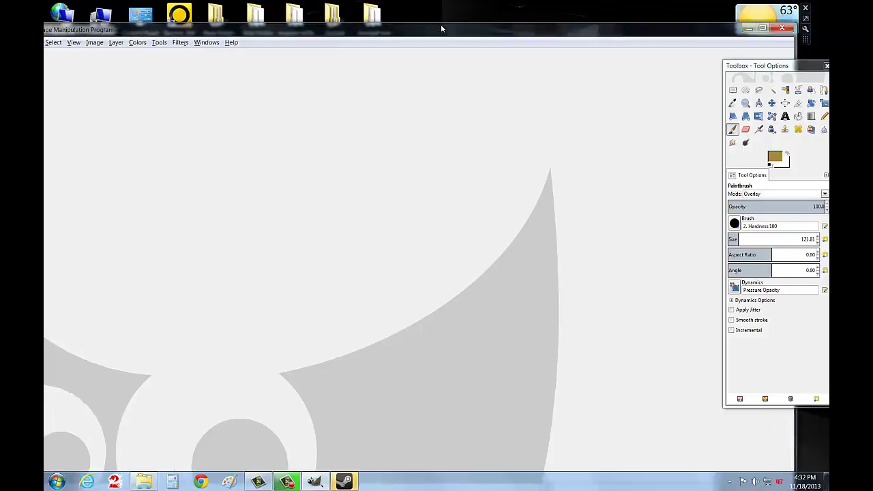
Step: Reopen hellenic_officer_cuirass_xx_diffuse.dds from the new cuirass folder and maximize its window
{"action": "left_click", "coordinate": [77, 34]}
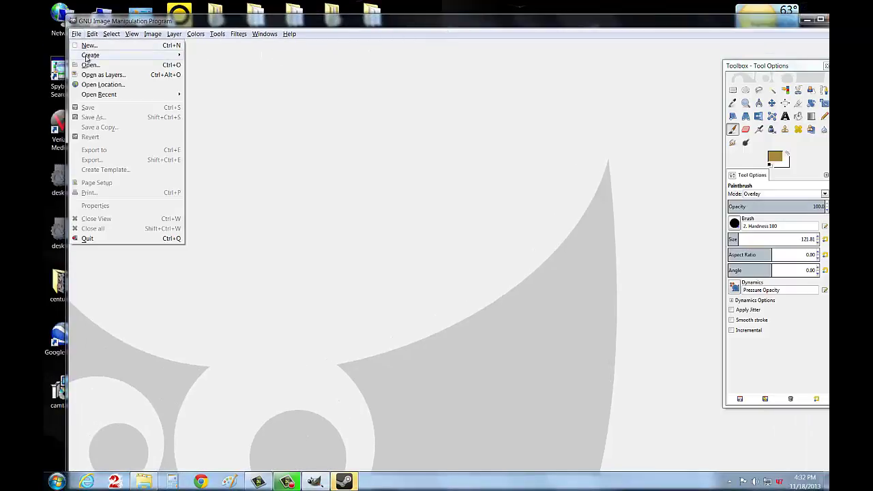
{"action": "left_click", "coordinate": [95, 64]}
{"action": "left_click", "coordinate": [345, 127]}
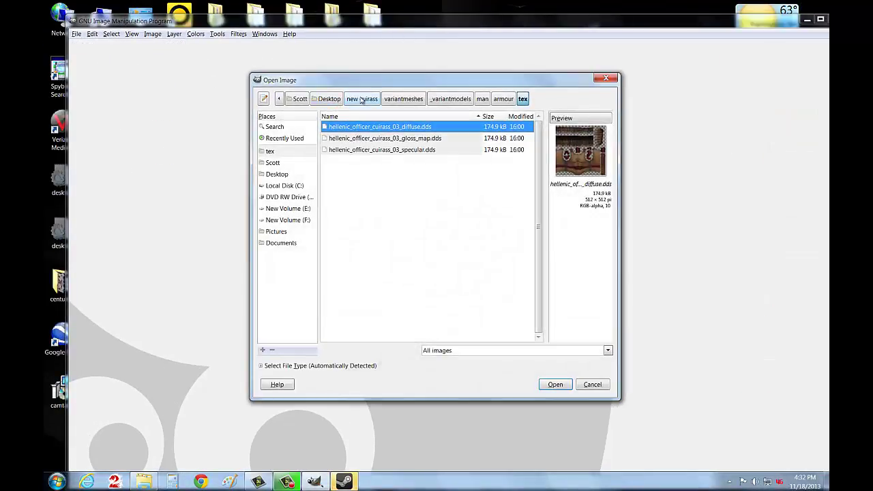
{"action": "left_click", "coordinate": [362, 100]}
{"action": "left_click", "coordinate": [364, 138]}
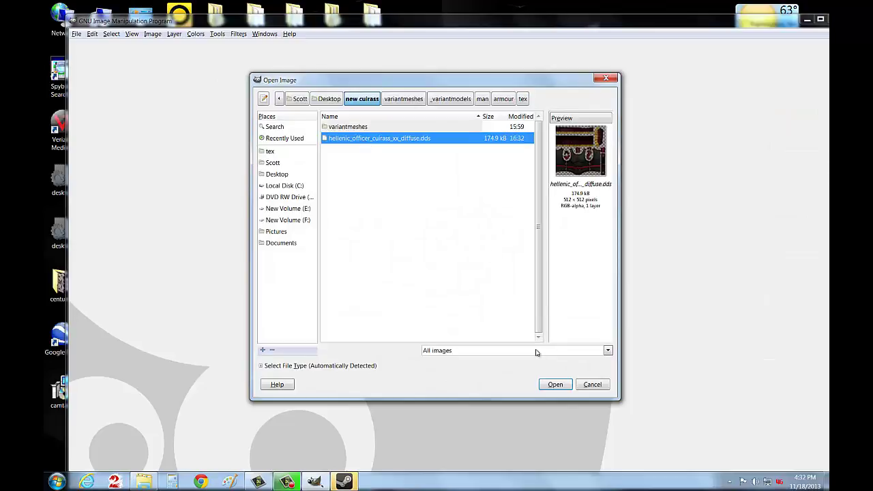
{"action": "left_click", "coordinate": [554, 385]}
{"action": "left_click", "coordinate": [263, 130]}
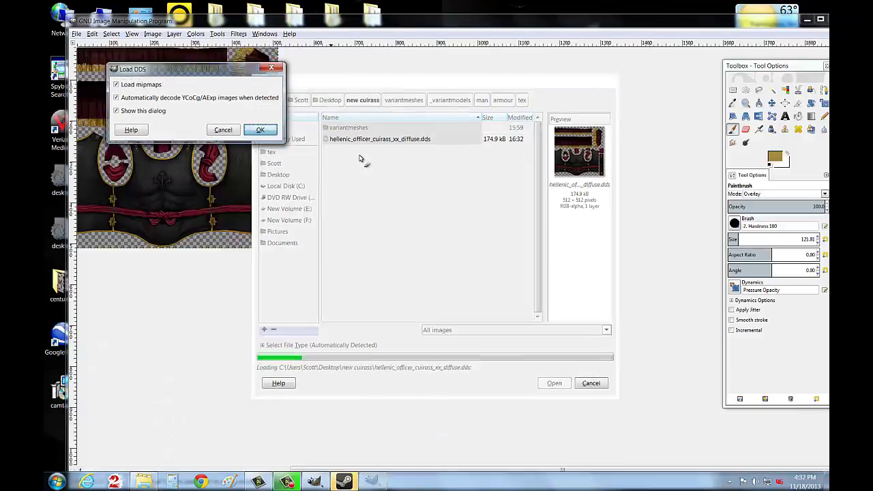
{"action": "double_click", "coordinate": [592, 24]}
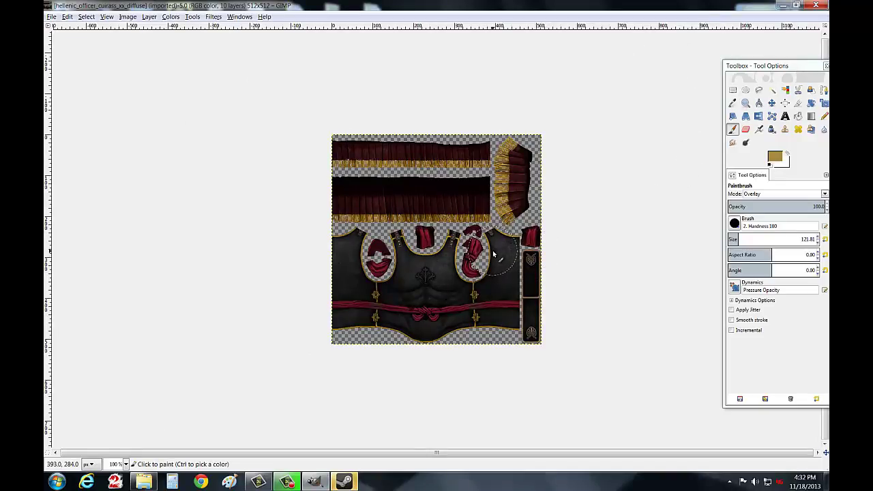
Step: Set the foreground colour to white (ffffff) and keep the Paintbrush in Overlay mode
{"action": "left_click_drag", "start_coordinate": [735, 67], "coordinate": [616, 71]}
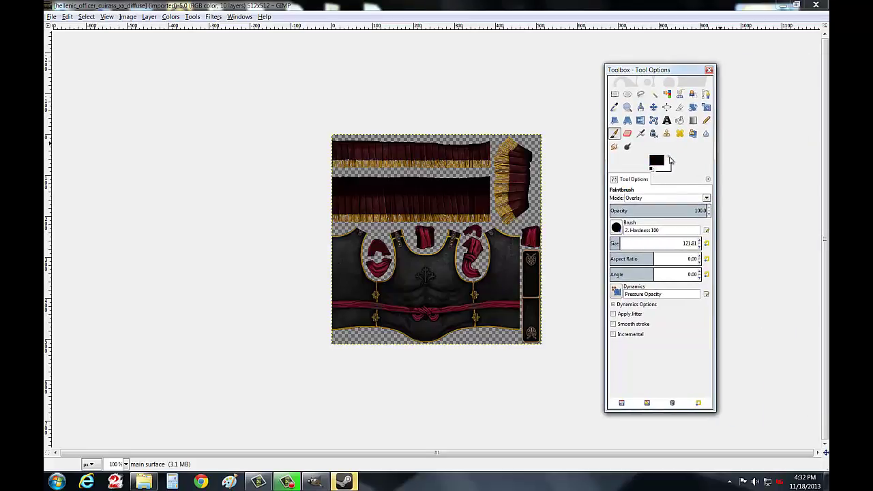
{"action": "left_click", "coordinate": [670, 158]}
{"action": "left_click", "coordinate": [659, 163]}
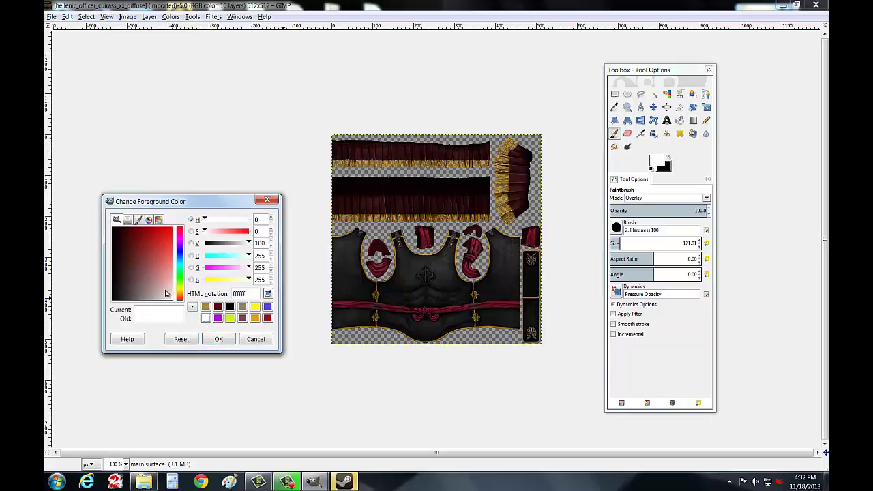
{"action": "left_click", "coordinate": [219, 340]}
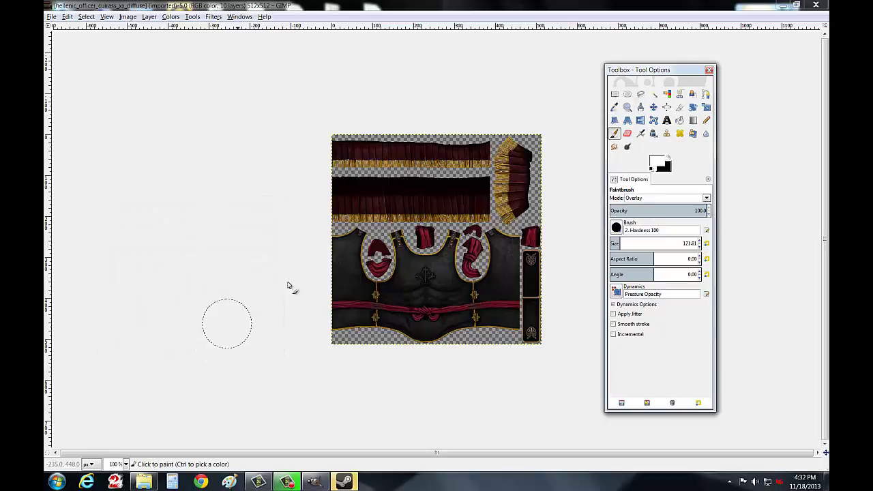
{"action": "left_click", "coordinate": [645, 199]}
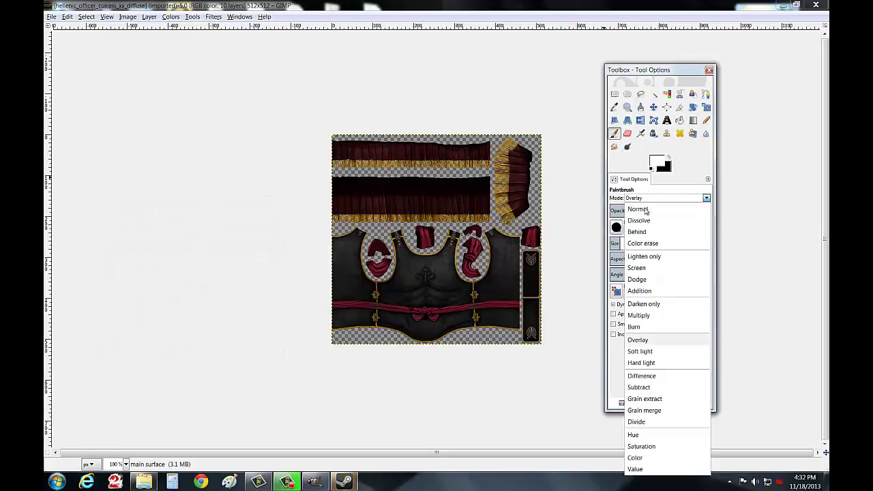
{"action": "left_click", "coordinate": [643, 341]}
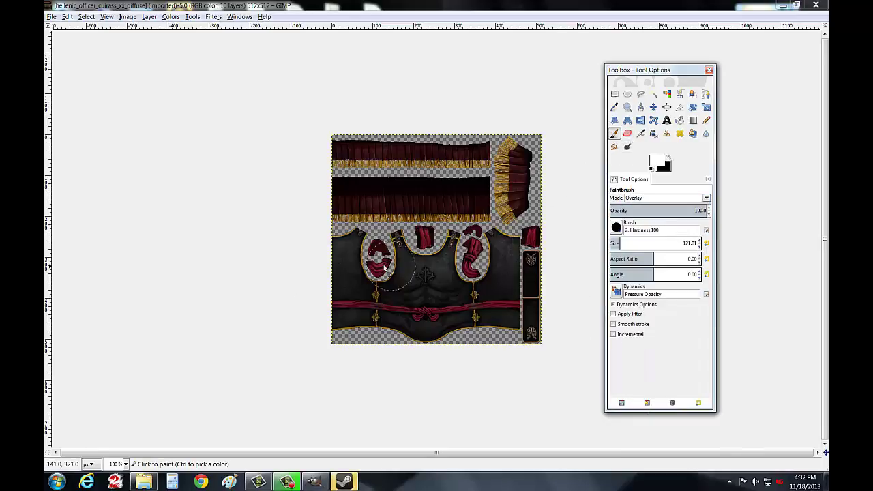
Step: With Free Select, start outlining along the plate's top edge, then zoom to 200%
{"action": "key", "text": "r"}
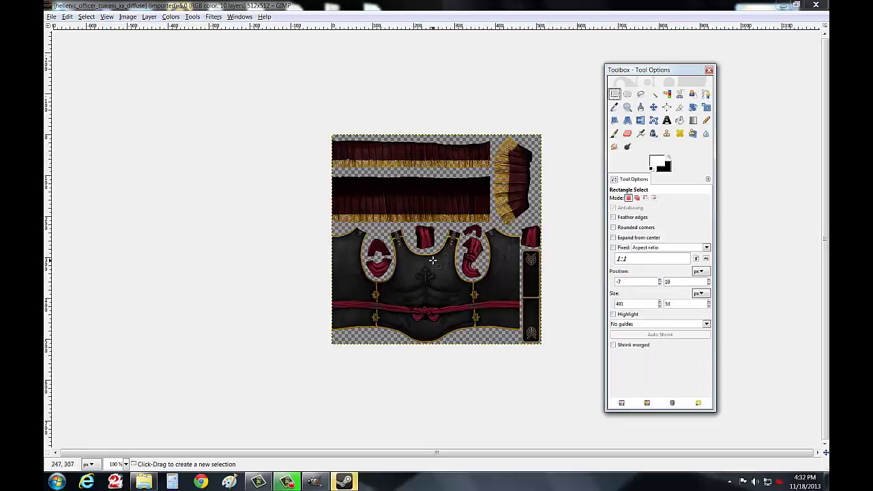
{"action": "key", "text": "f"}
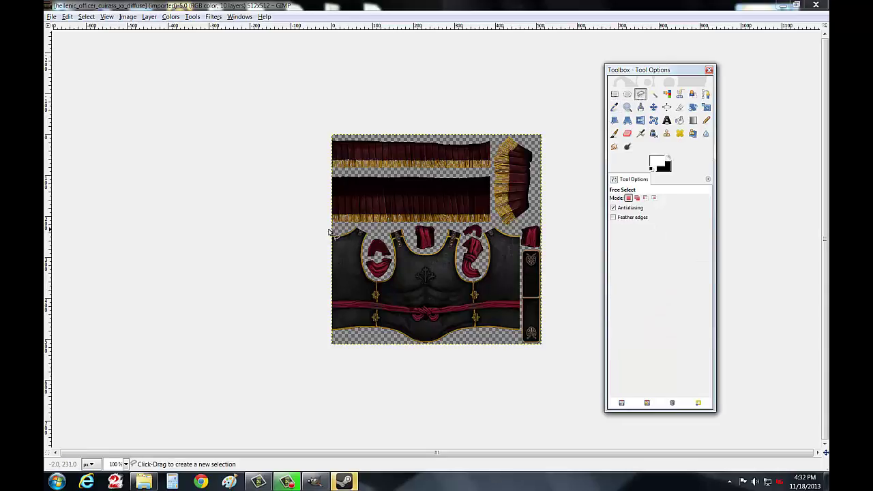
{"action": "left_click", "coordinate": [328, 230]}
{"action": "left_click", "coordinate": [361, 230]}
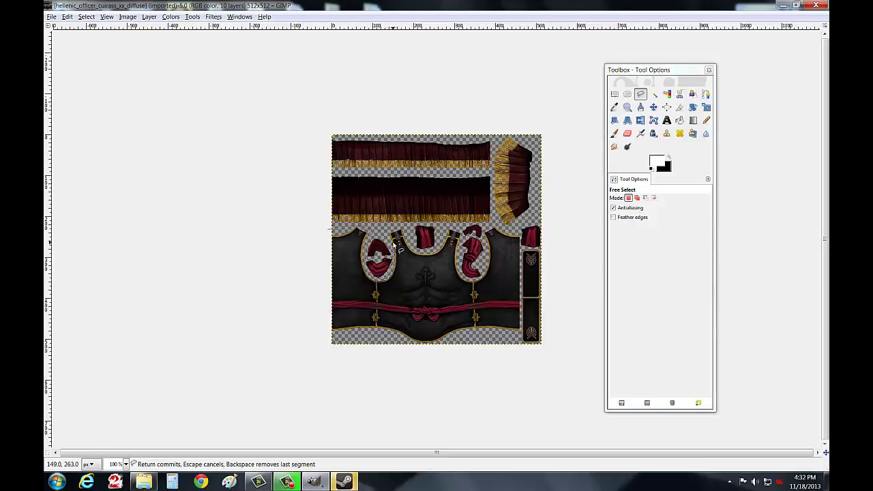
{"action": "left_click", "coordinate": [405, 222]}
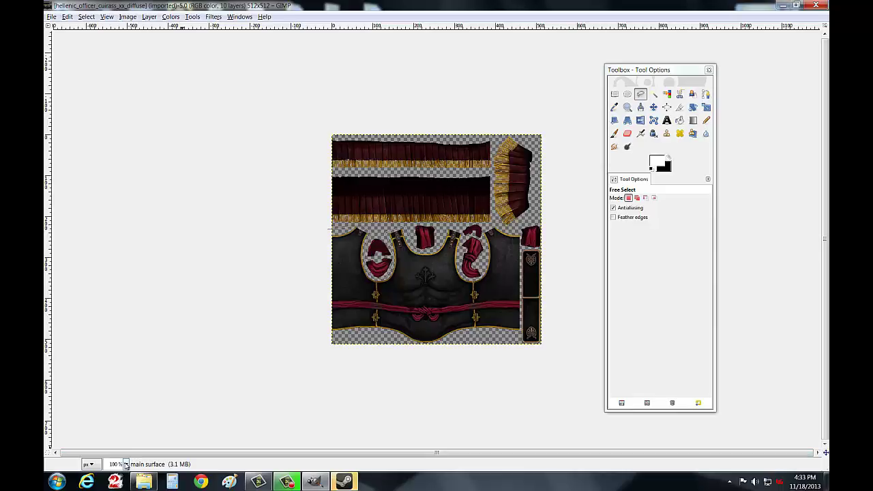
{"action": "left_click", "coordinate": [125, 464]}
{"action": "left_click", "coordinate": [119, 399]}
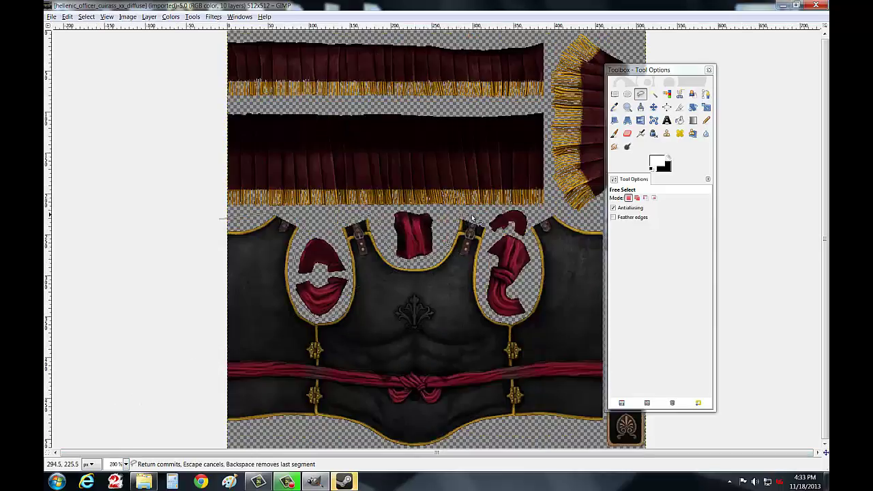
Step: Continue the outline around the right arm-hole, right edge and image bottom, then close it
{"action": "left_click", "coordinate": [491, 233]}
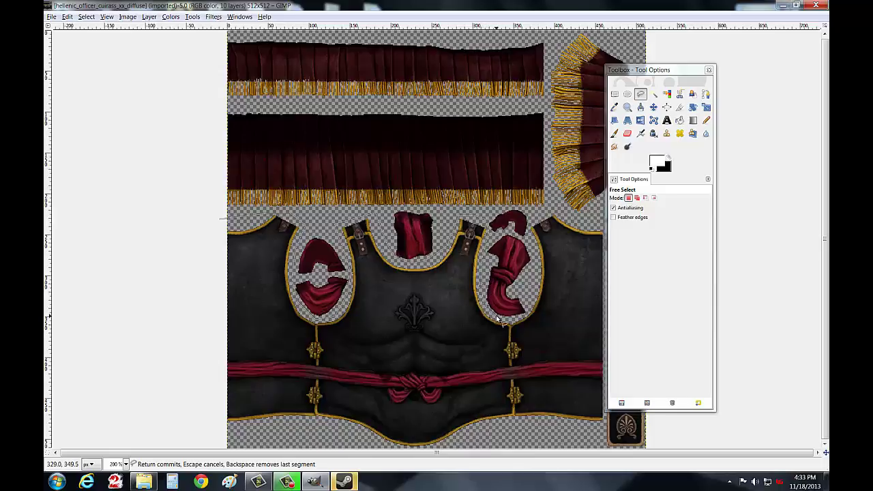
{"action": "left_click", "coordinate": [528, 311]}
{"action": "left_click", "coordinate": [528, 228]}
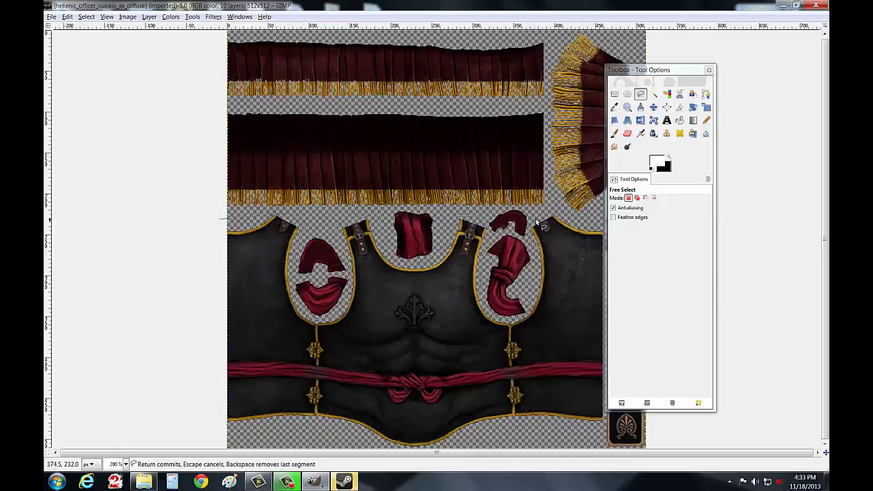
{"action": "left_click", "coordinate": [593, 228]}
{"action": "left_click", "coordinate": [591, 377]}
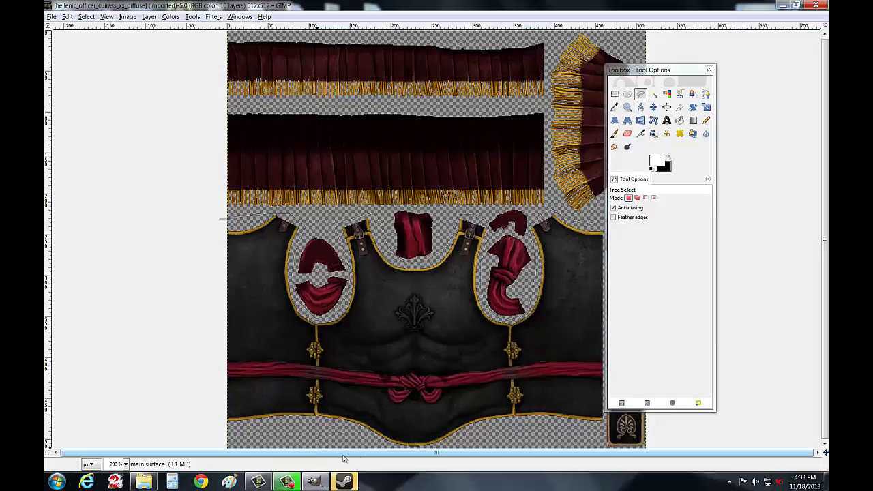
{"action": "left_click_drag", "start_coordinate": [641, 70], "coordinate": [755, 70]}
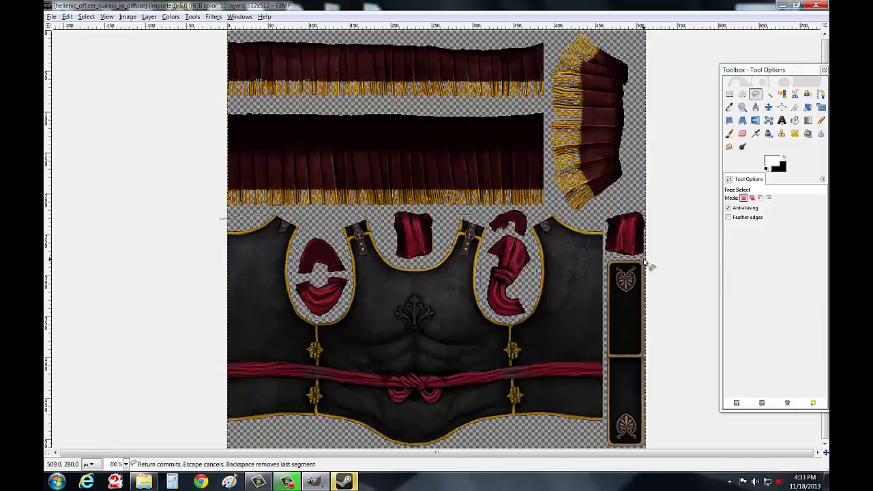
{"action": "left_click_drag", "start_coordinate": [644, 261], "coordinate": [655, 361]}
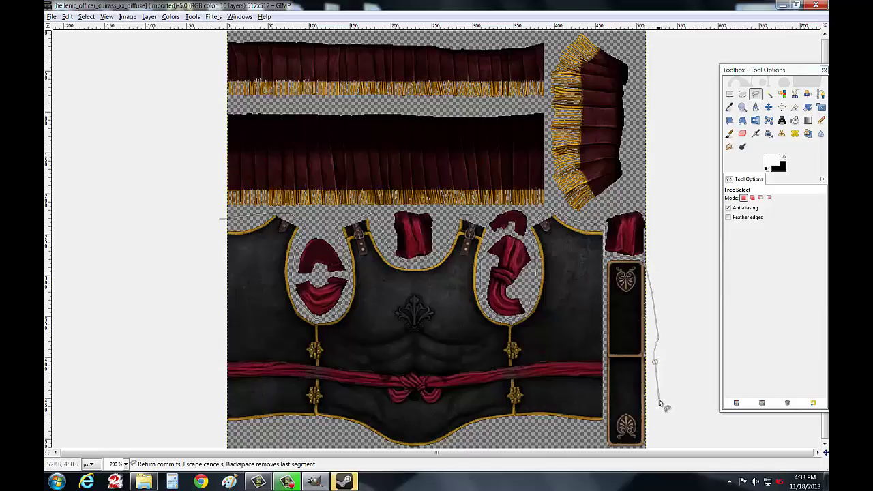
{"action": "left_click_drag", "start_coordinate": [659, 403], "coordinate": [652, 436]}
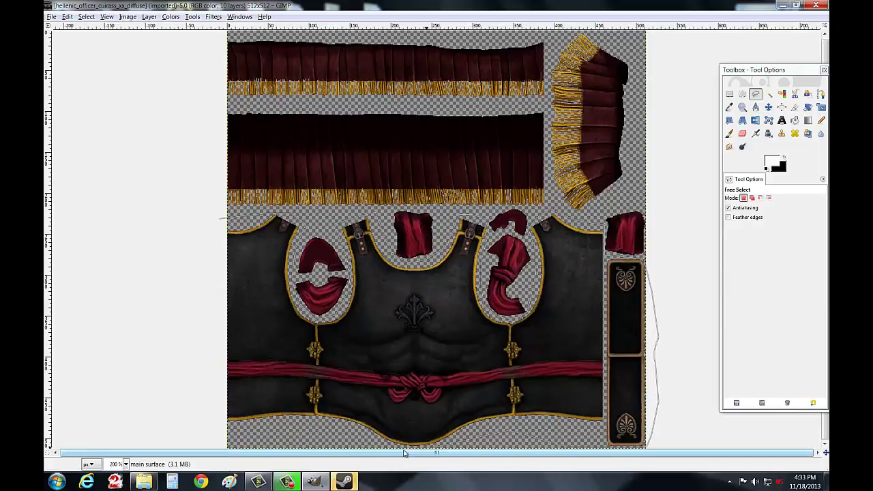
{"action": "left_click", "coordinate": [356, 438]}
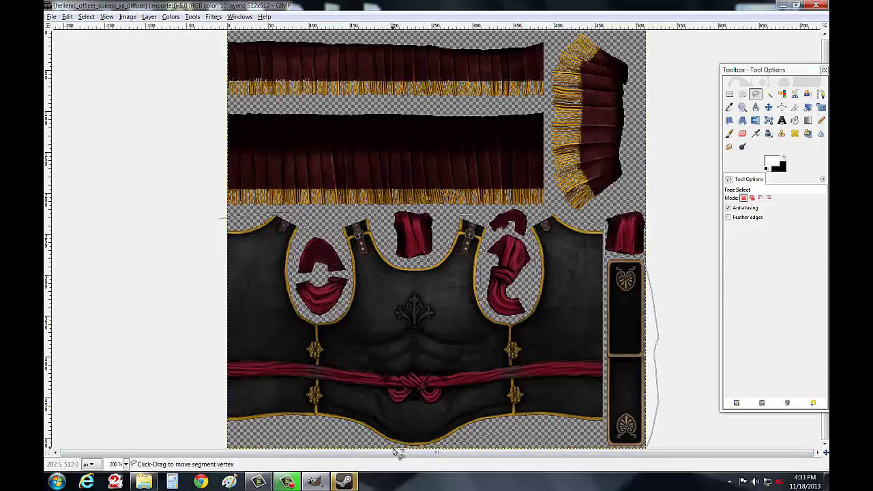
{"action": "left_click", "coordinate": [210, 428]}
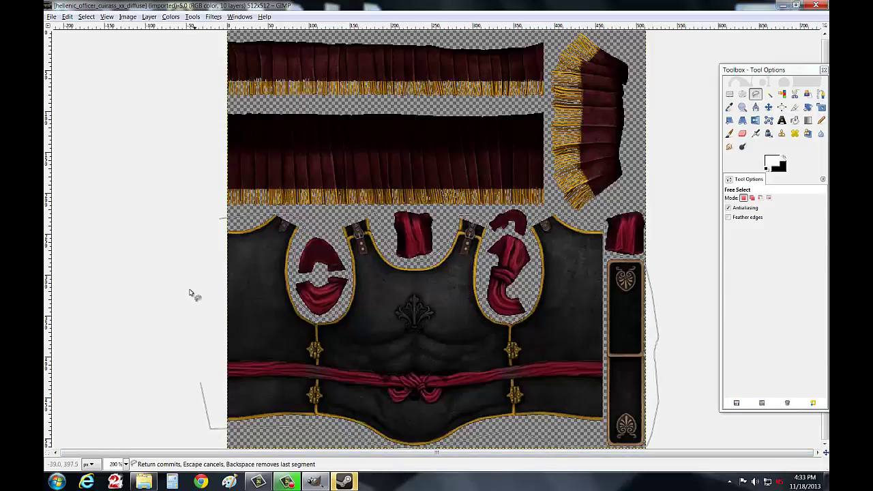
{"action": "left_click", "coordinate": [220, 218]}
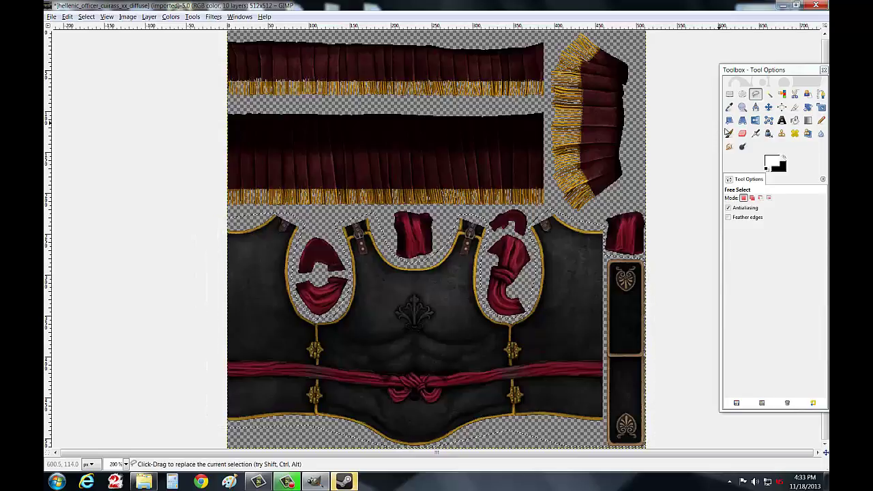
Step: Set brush size to 194.30, paint white overlay on the lower-right plate, then undo it
{"action": "left_click", "coordinate": [729, 133]}
{"action": "left_click", "coordinate": [733, 246]}
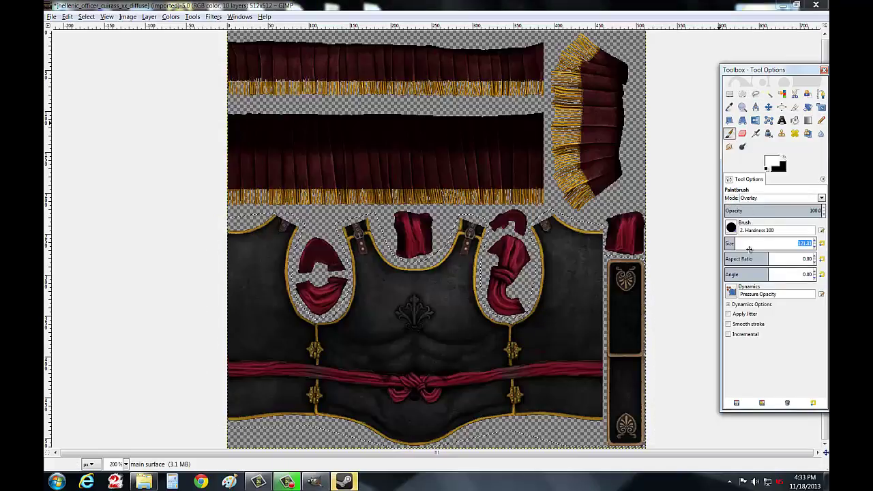
{"action": "left_click_drag", "start_coordinate": [733, 246], "coordinate": [745, 246]}
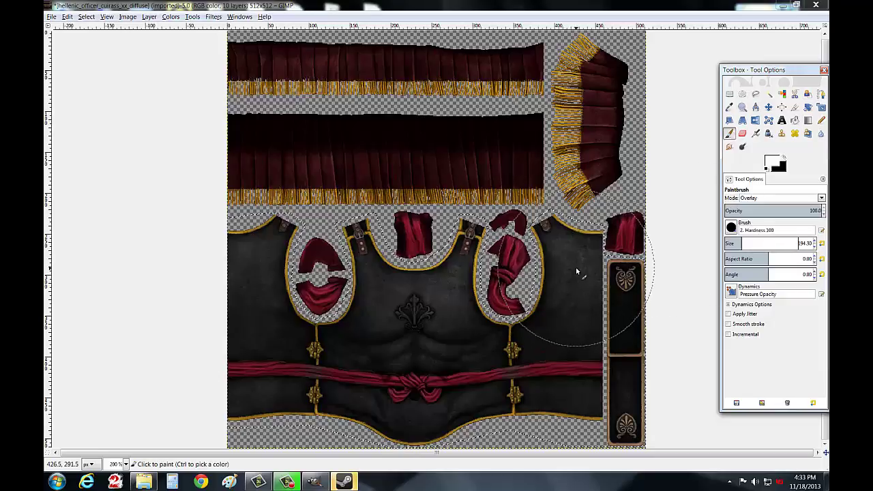
{"action": "left_click_drag", "start_coordinate": [559, 328], "coordinate": [549, 348]}
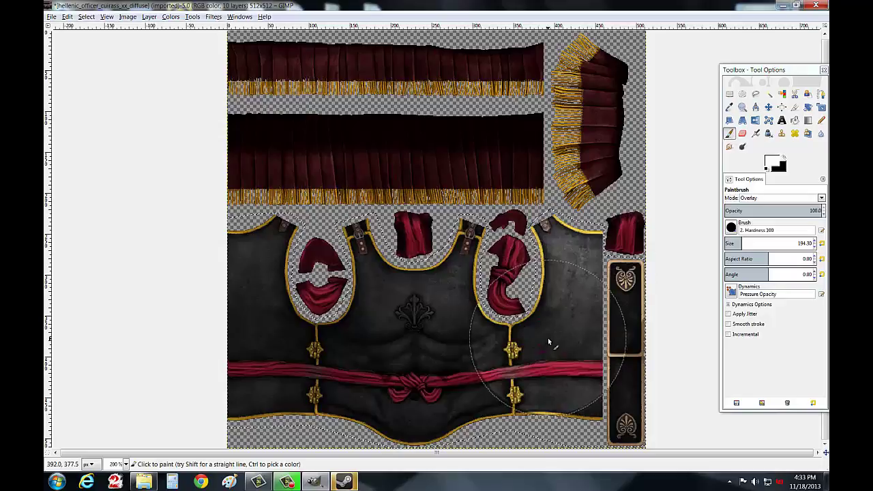
{"action": "left_click_drag", "start_coordinate": [548, 341], "coordinate": [533, 356]}
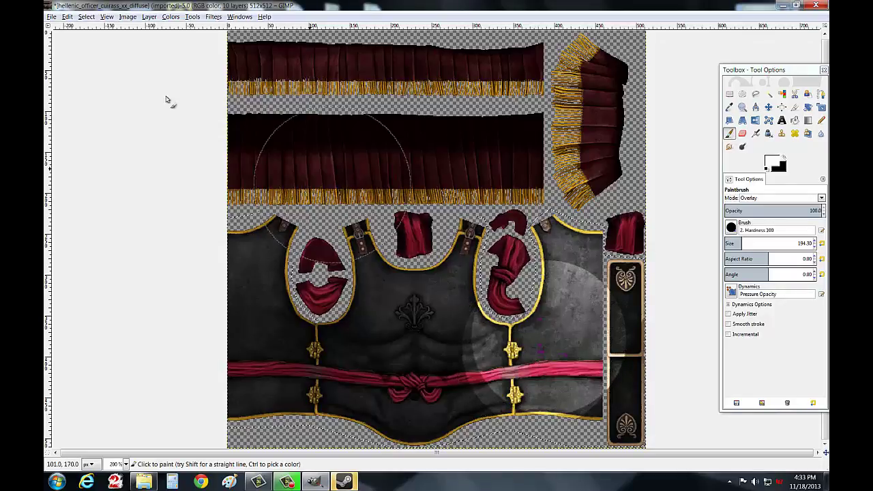
{"action": "left_click", "coordinate": [66, 17]}
{"action": "left_click", "coordinate": [70, 27]}
{"action": "left_click", "coordinate": [66, 16]}
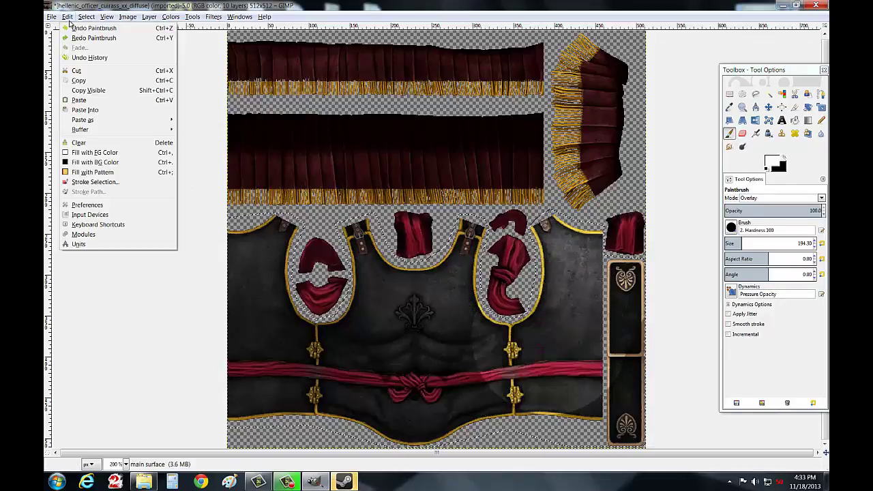
{"action": "left_click", "coordinate": [70, 28]}
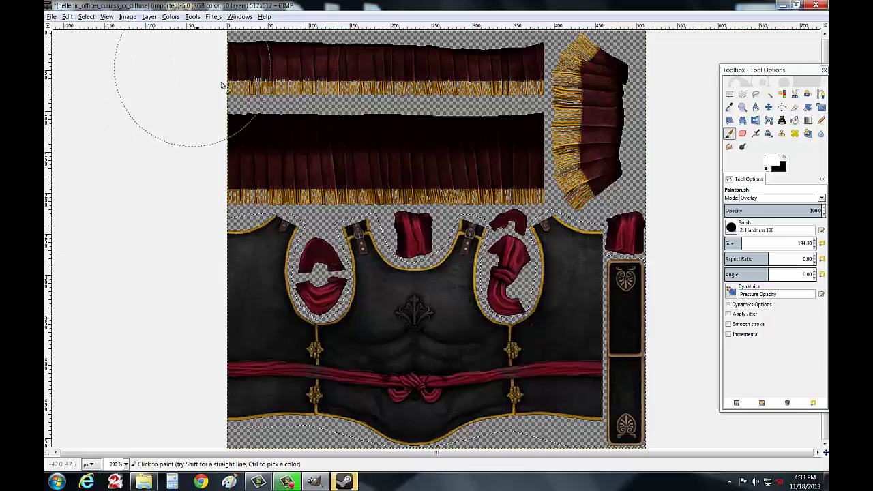
Step: Paint white overlay across the chest and right plate, undo it, and close without saving
{"action": "mouse_move", "coordinate": [239, 279]}
{"action": "left_mouse_down"}
{"action": "mouse_move", "coordinate": [448, 351]}
{"action": "mouse_move", "coordinate": [397, 371]}
{"action": "left_mouse_up"}
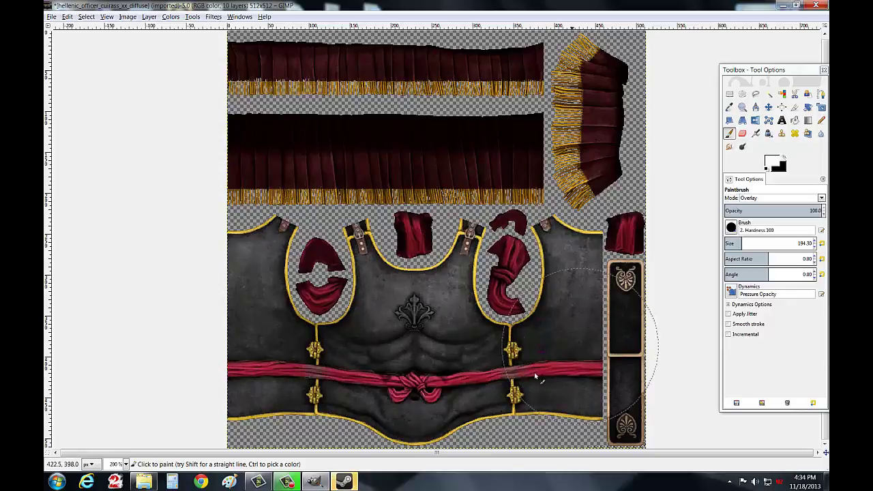
{"action": "left_click_drag", "start_coordinate": [569, 357], "coordinate": [616, 403]}
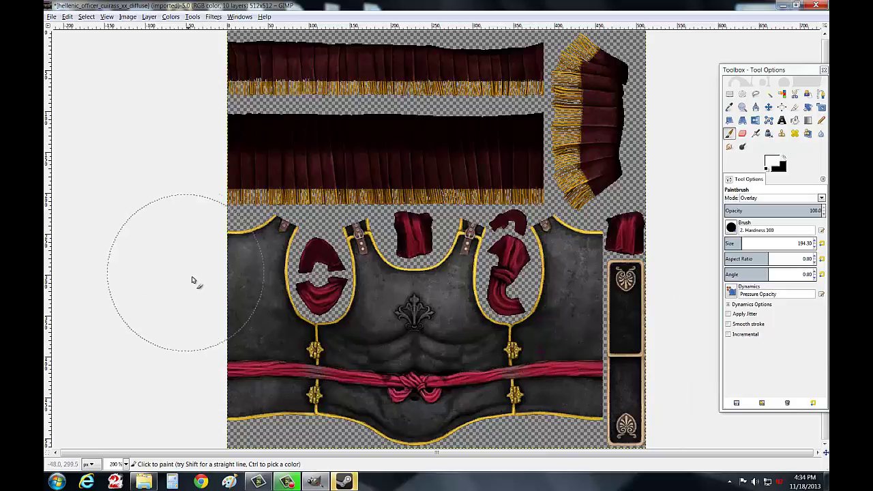
{"action": "key", "text": "ctrl+t"}
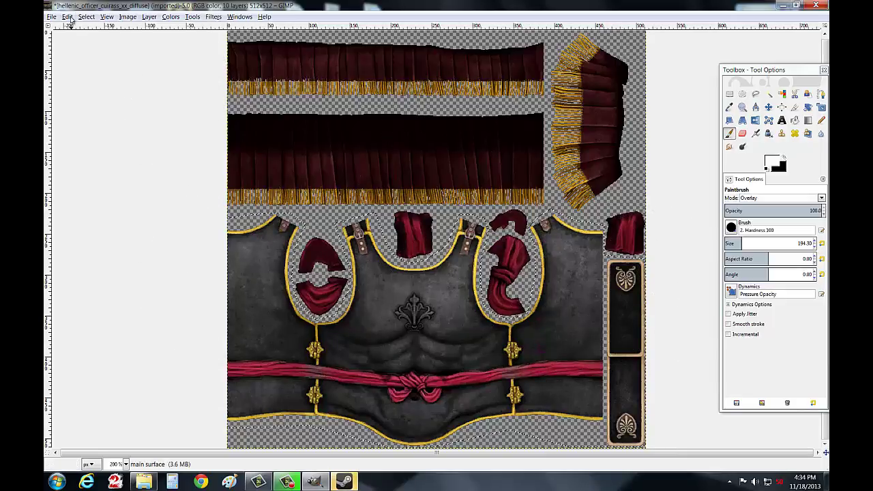
{"action": "left_click", "coordinate": [67, 17]}
{"action": "left_click", "coordinate": [81, 30]}
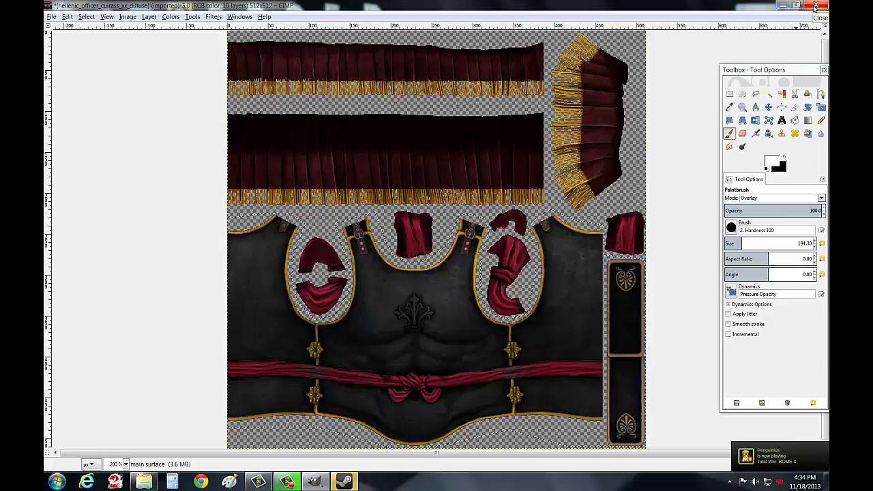
{"action": "left_click", "coordinate": [814, 6]}
{"action": "left_click", "coordinate": [437, 291]}
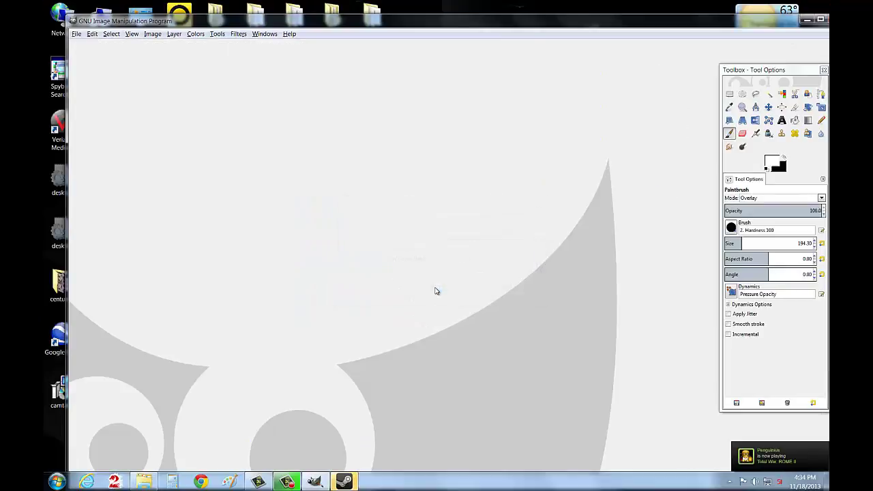